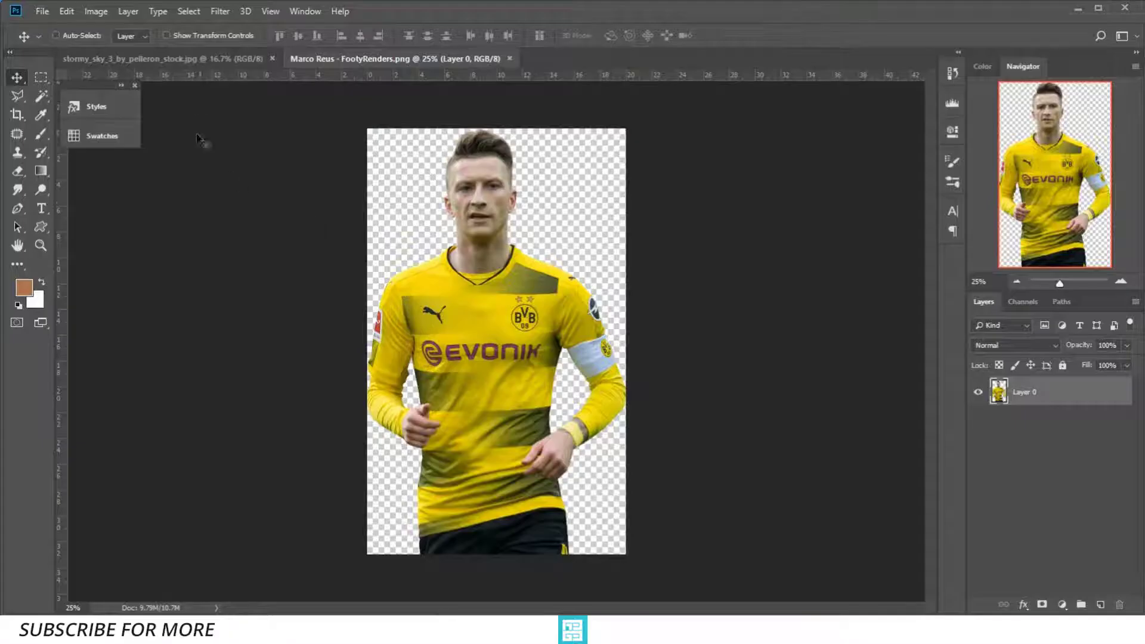
Copy the stormy sky photo into the player document and place it below the player layer
click(197, 60)
drag(356, 172, 450, 169)
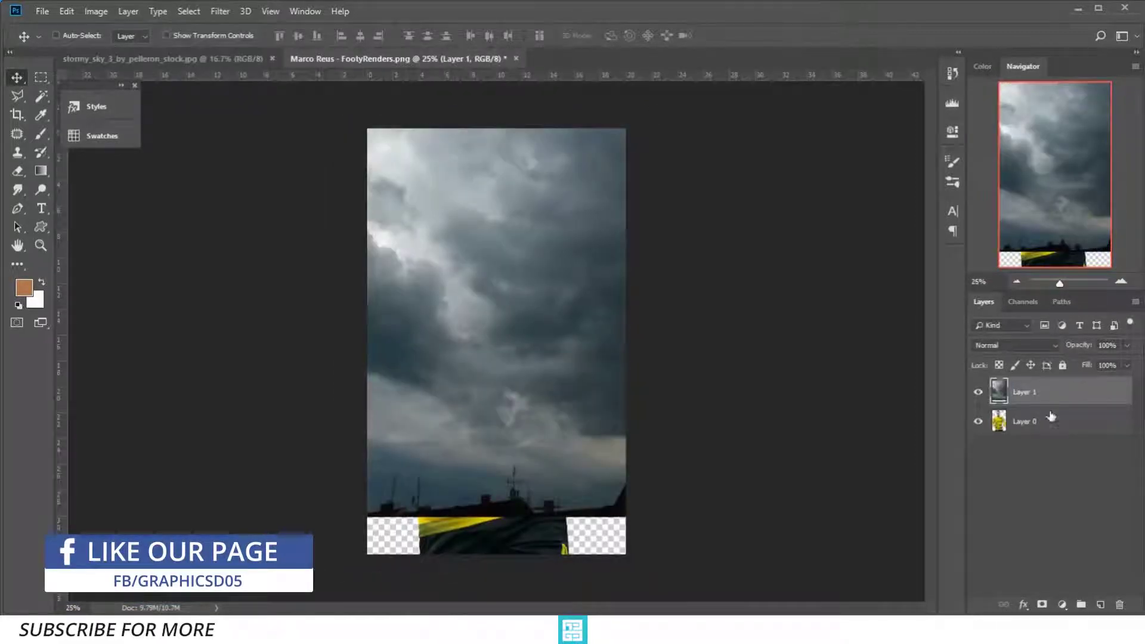
drag(1047, 393, 1050, 424)
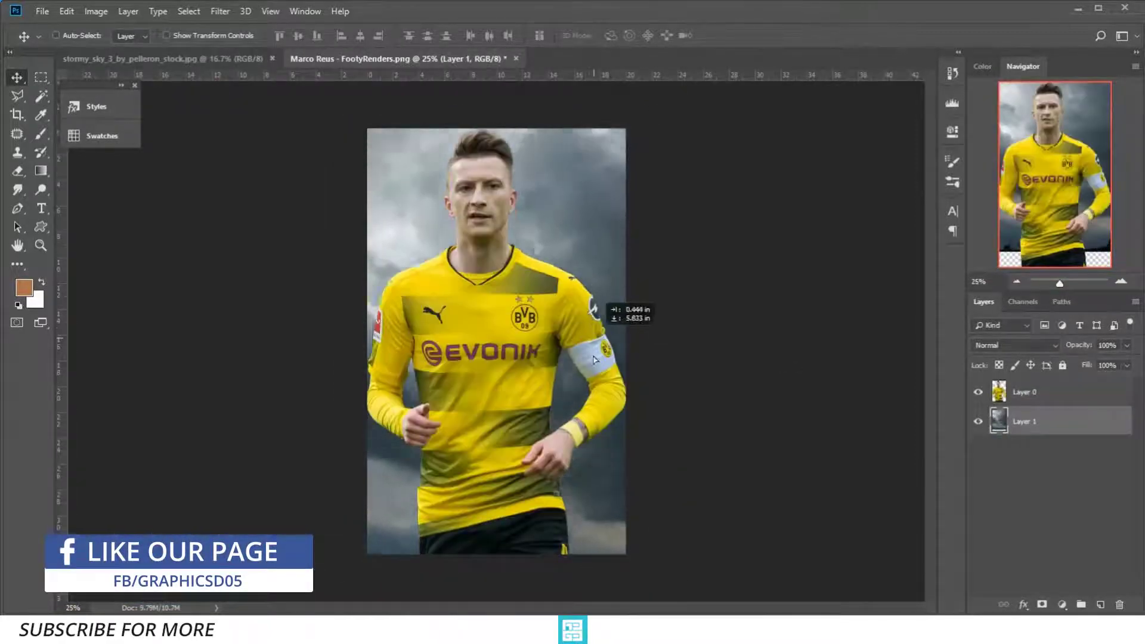
drag(599, 268, 592, 346)
key(ctrl+minus)
Expand the canvas with the Crop tool and move the sky layer down to fill the bottom
click(13, 115)
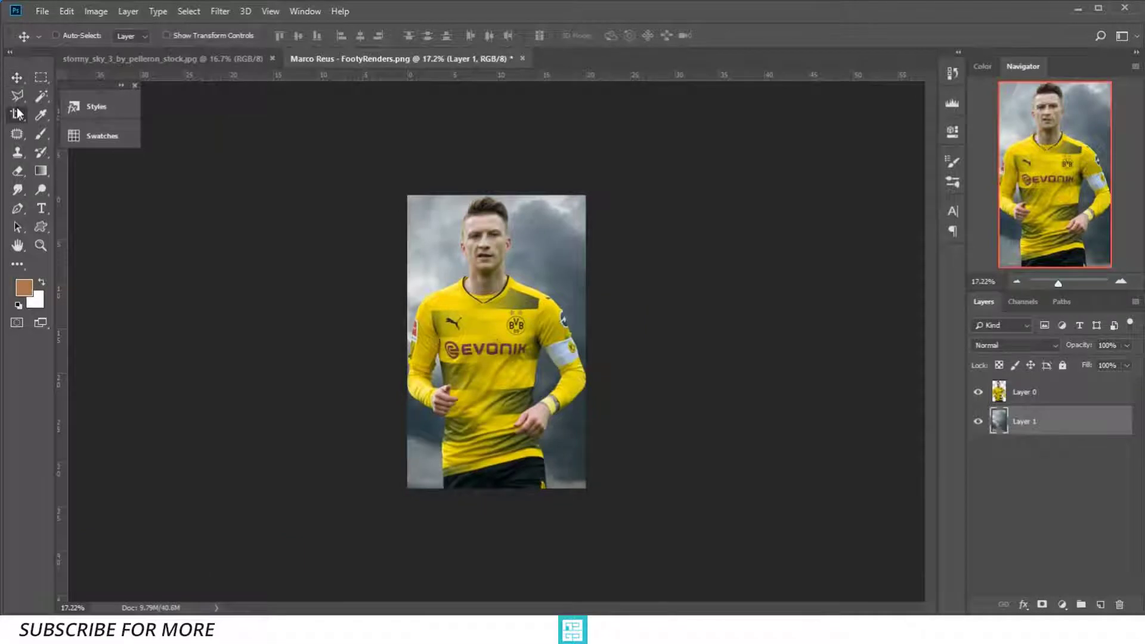
drag(575, 191, 630, 161)
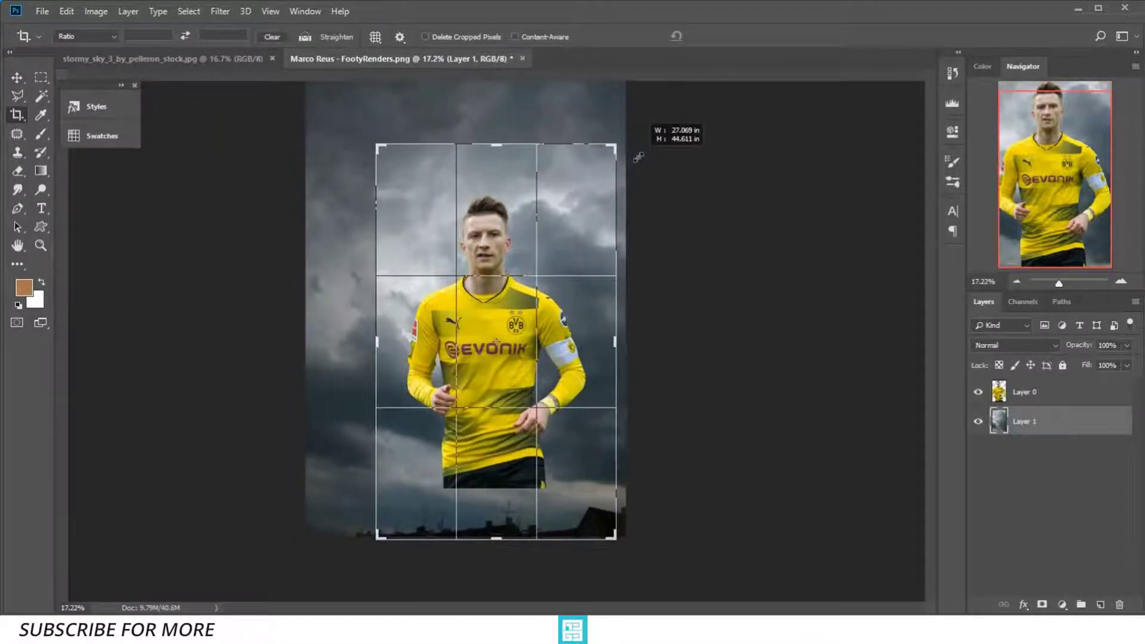
drag(630, 162, 653, 147)
click(730, 35)
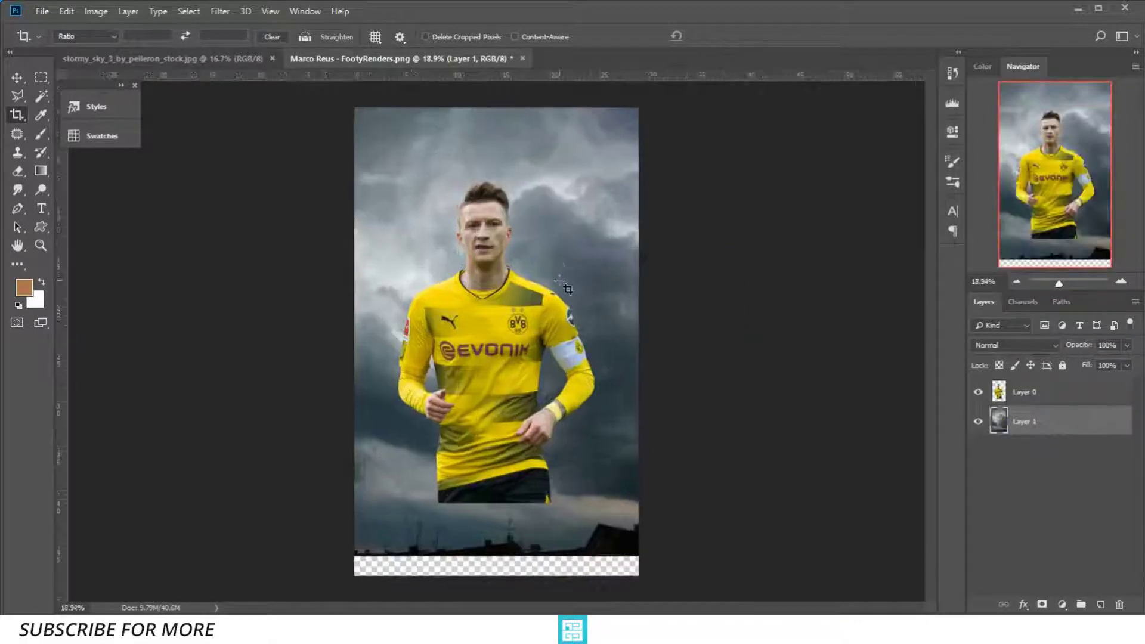
click(19, 77)
drag(501, 219, 510, 288)
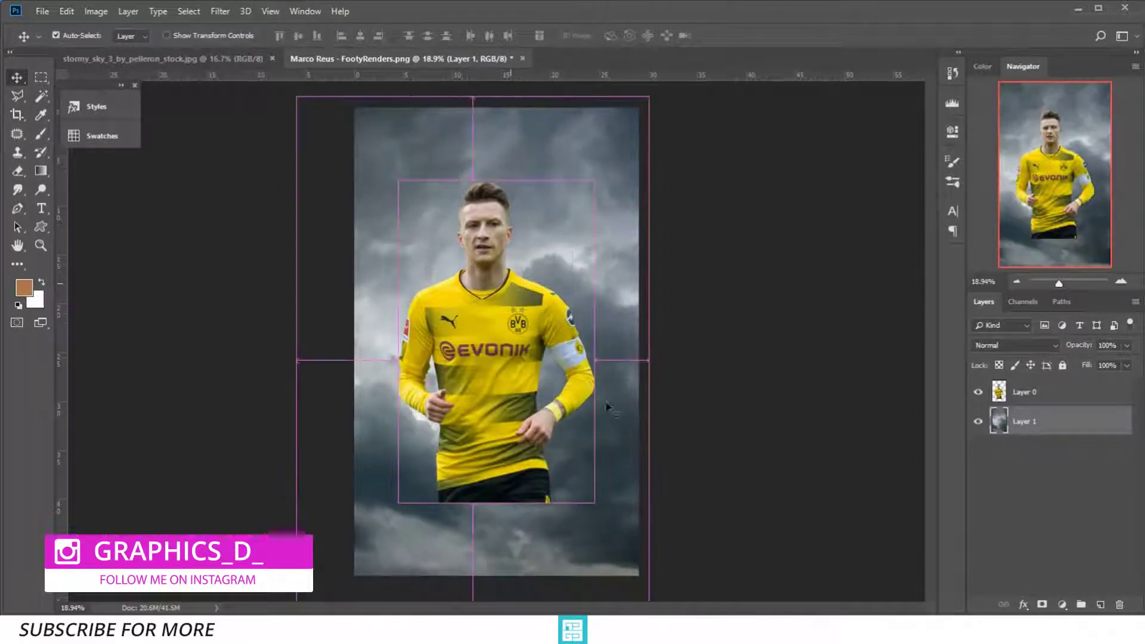
Scale the sky layer up slightly with Free Transform
key(ctrl+t)
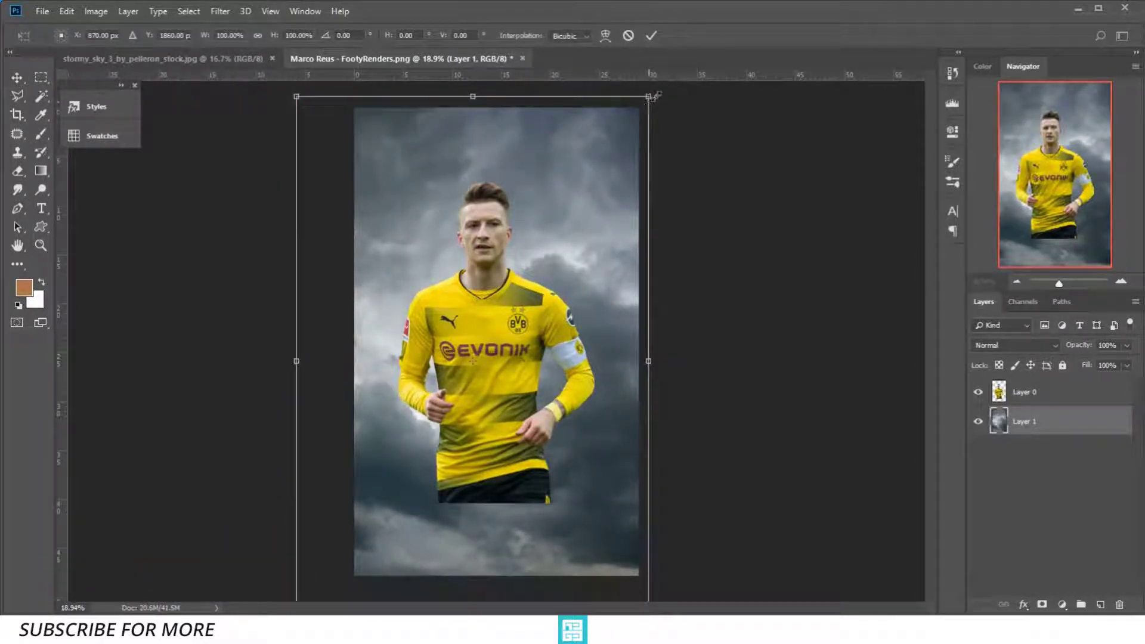
drag(648, 97, 654, 88)
click(650, 36)
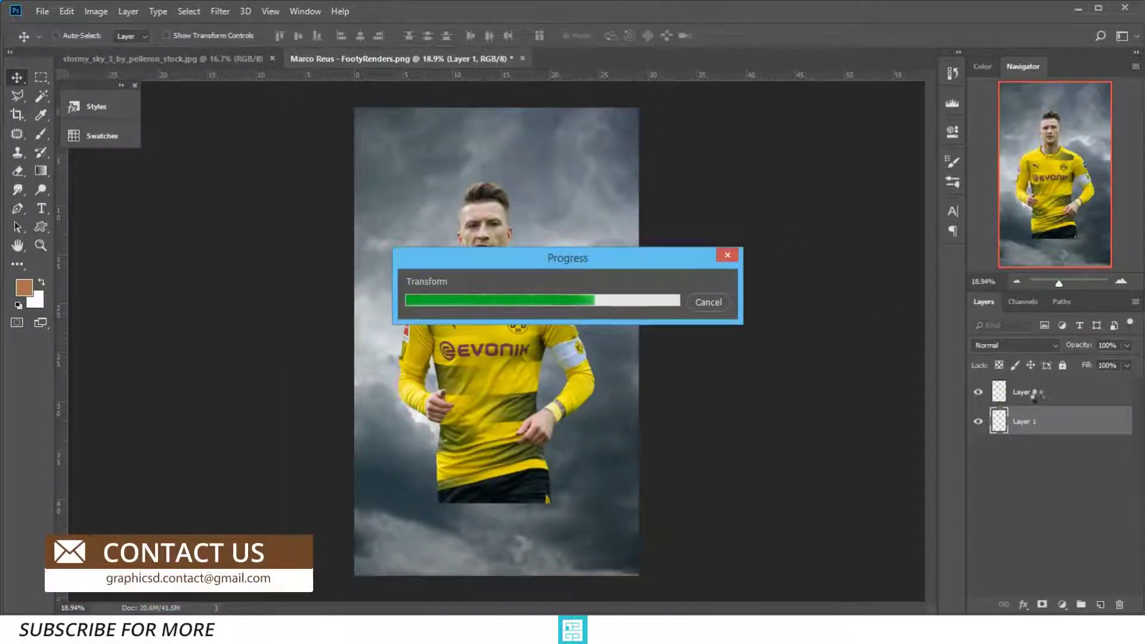
Move the player lower in the frame and enlarge it to about 112%
click(1034, 393)
drag(532, 393, 527, 461)
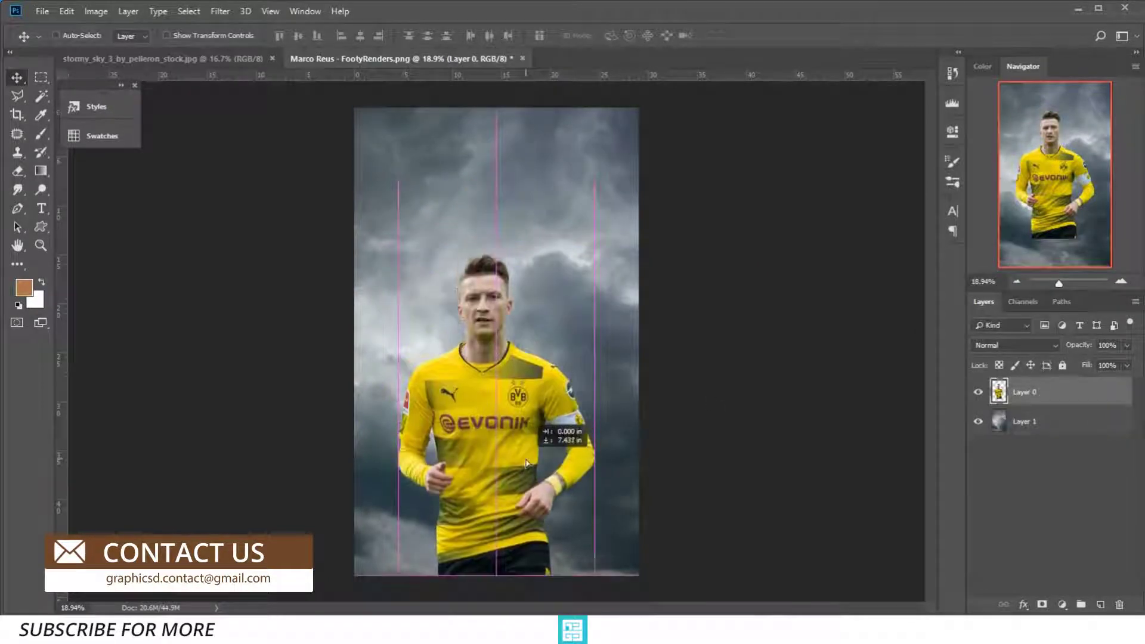
key(ctrl+t)
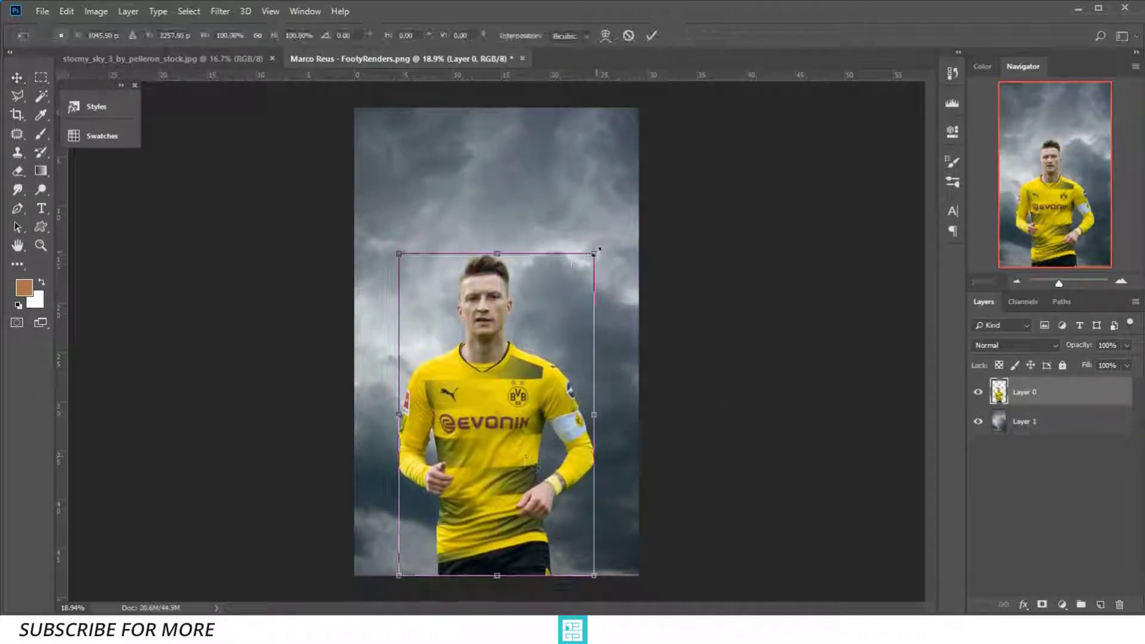
drag(598, 250, 609, 234)
drag(543, 315, 552, 306)
key(Return)
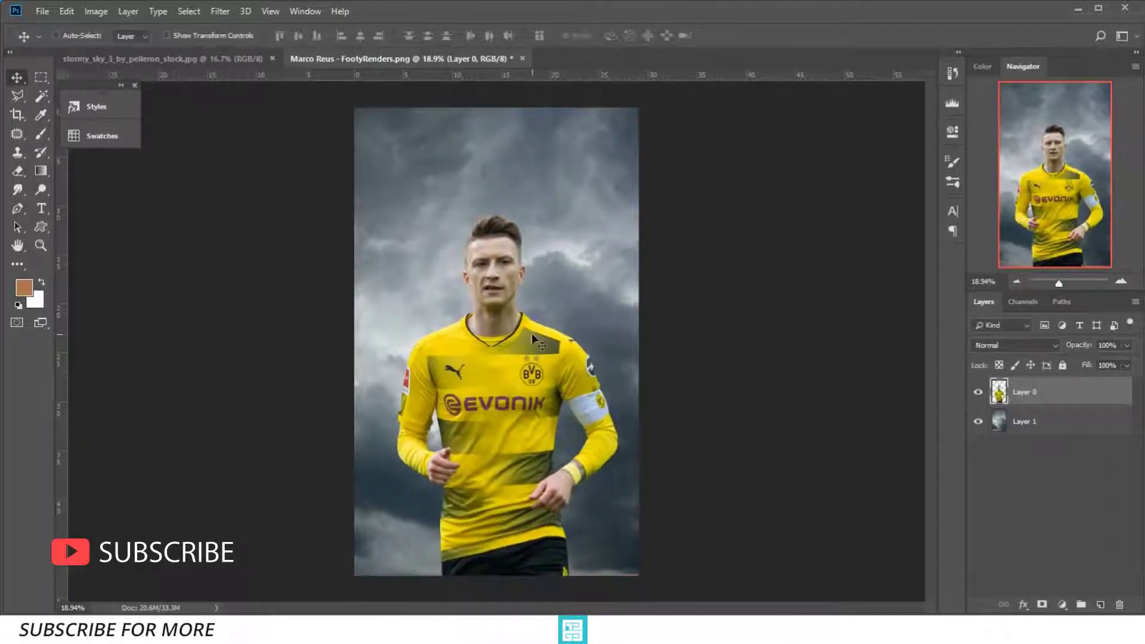
scroll(531, 332, up, 1)
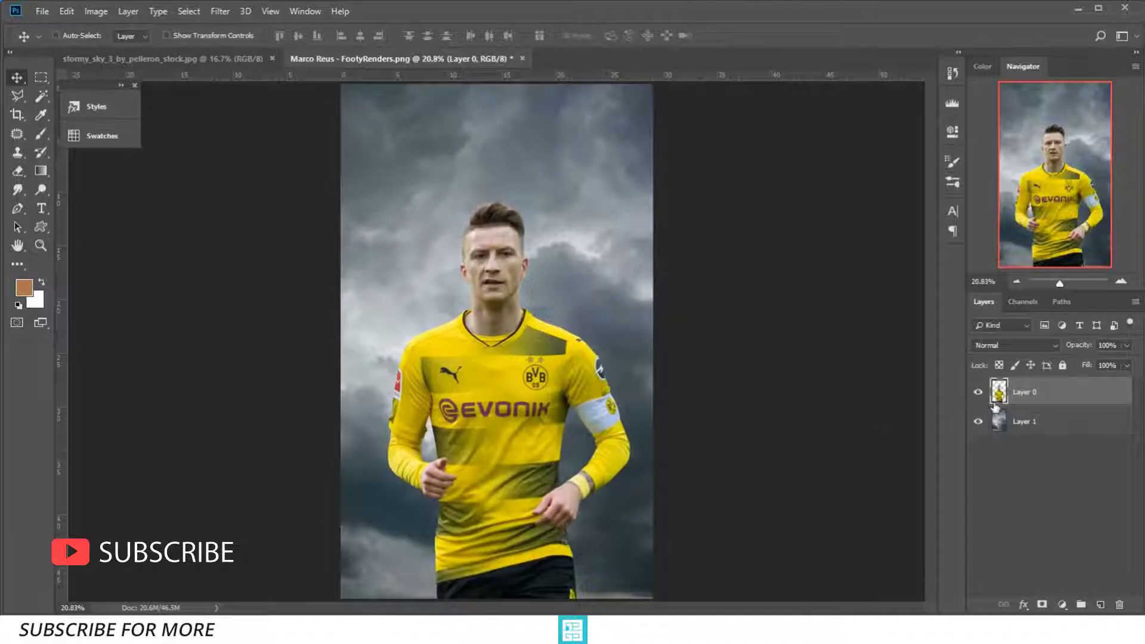
Hide the player and add a Gradient Map adjustment above the sky layer
click(978, 392)
click(1030, 421)
click(1061, 604)
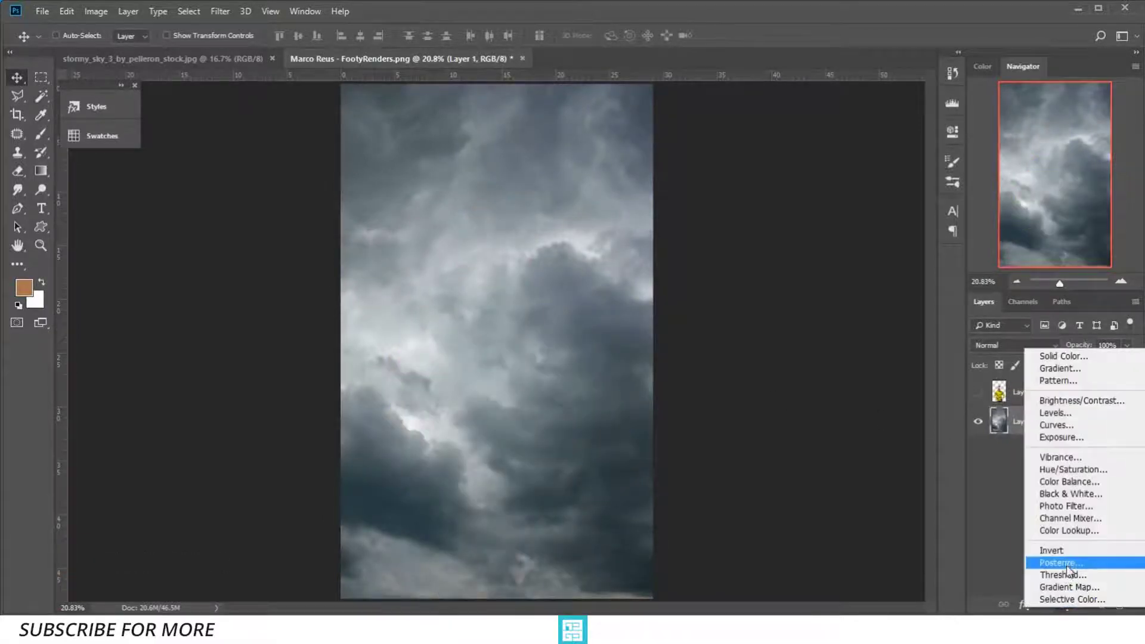
click(1031, 588)
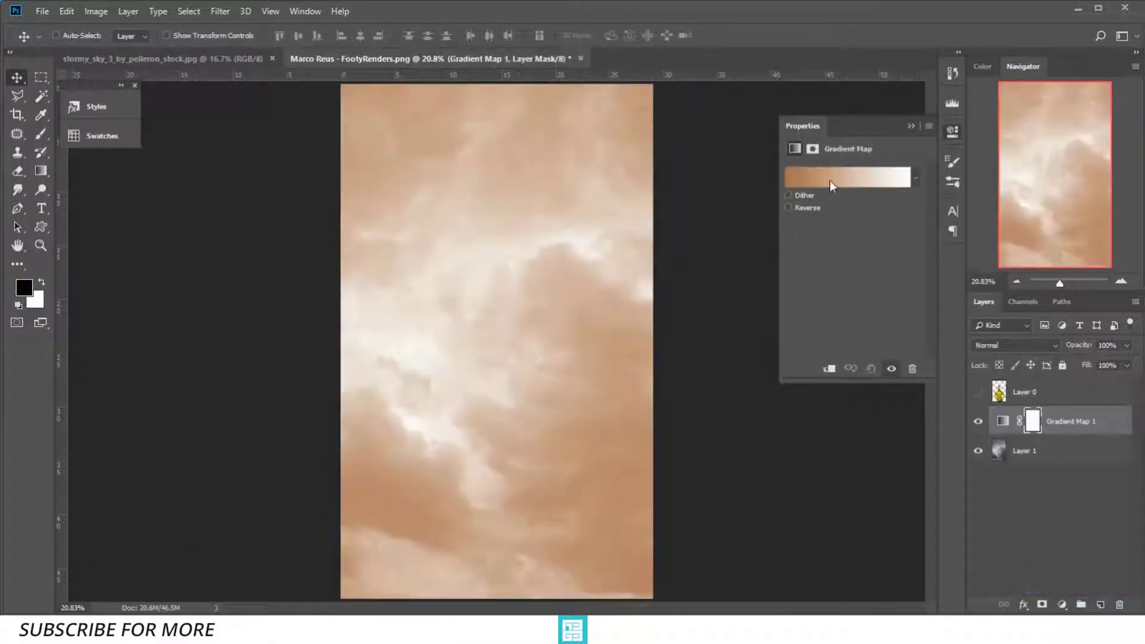
Set the gradient map's left colour stop to bright yellow
click(831, 180)
double_click(674, 351)
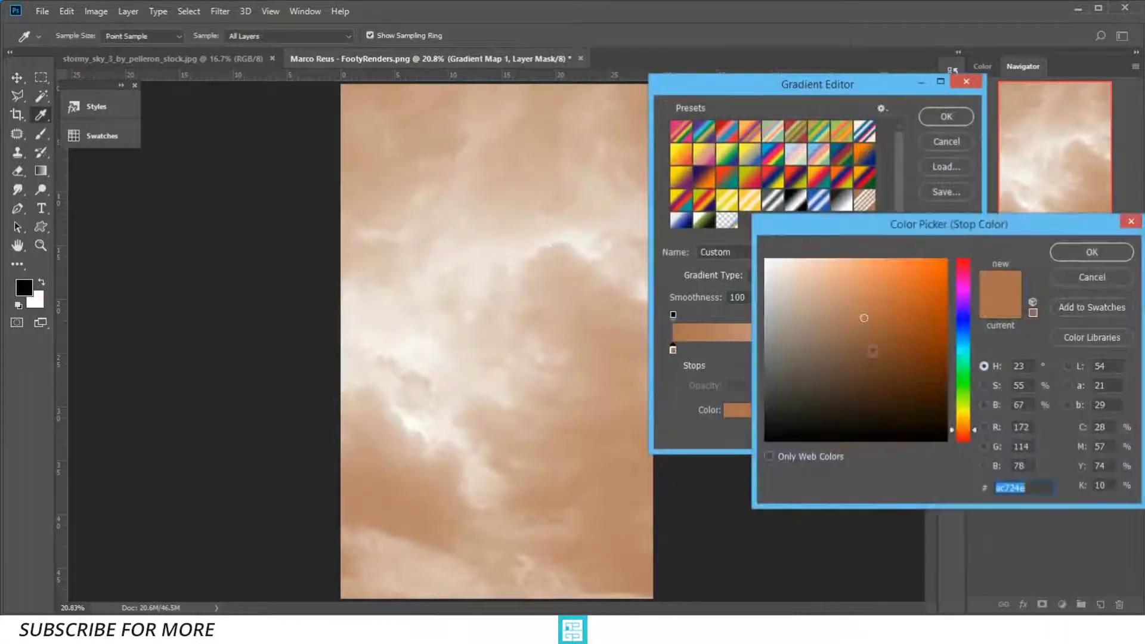
drag(963, 438, 964, 414)
drag(912, 314, 940, 260)
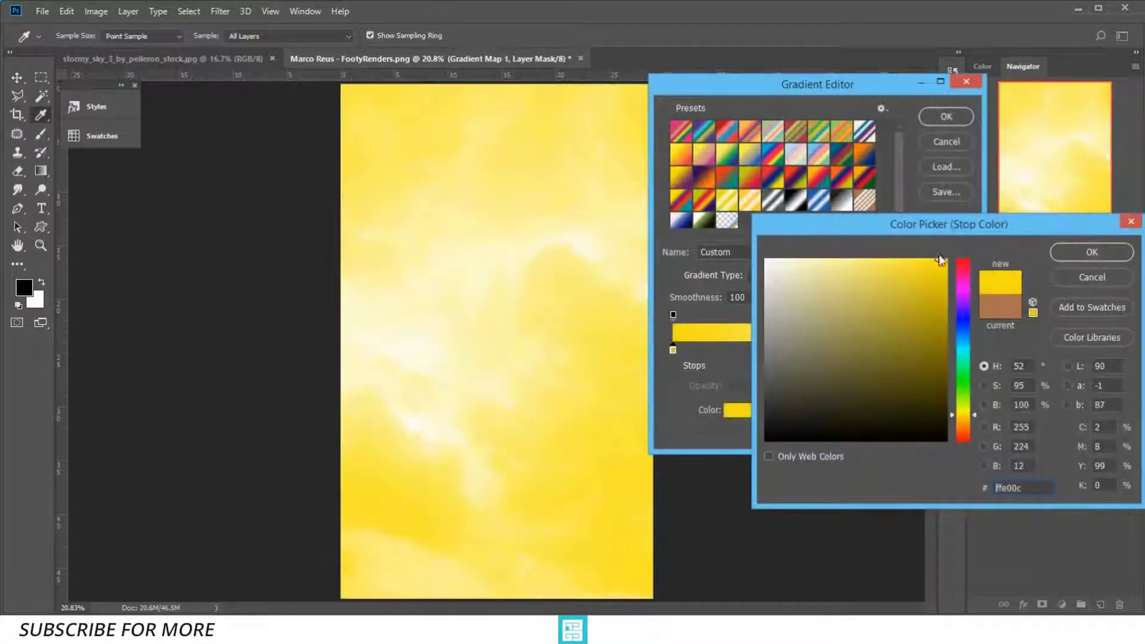
click(1086, 251)
Set the gradient's right colour stop to dark brown and keep the gradient
double_click(961, 350)
click(780, 440)
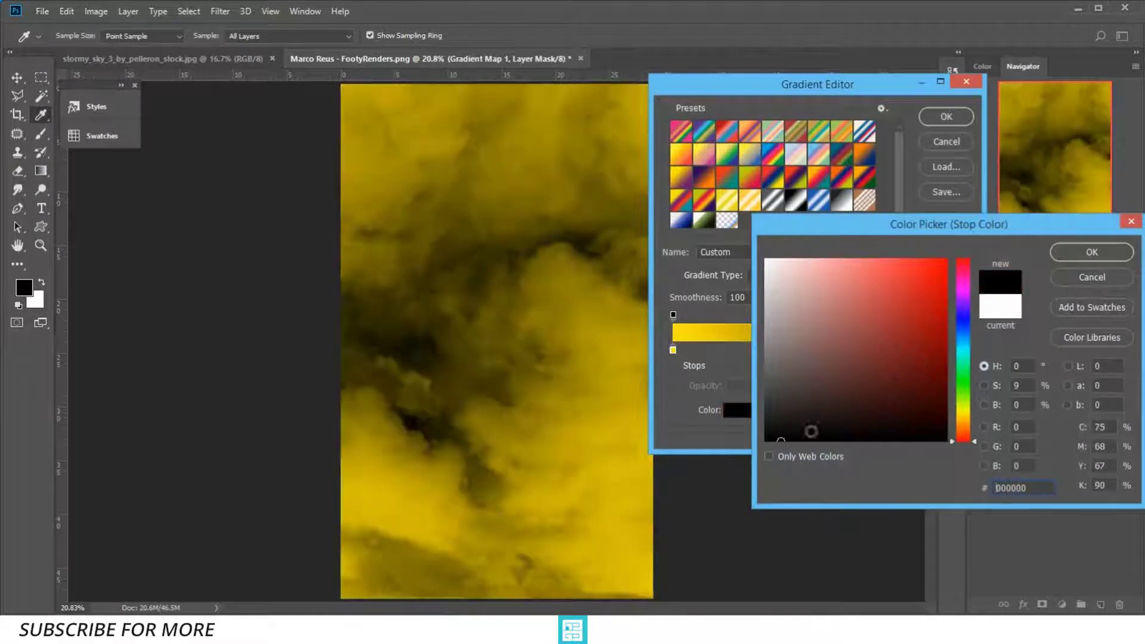
click(907, 376)
click(913, 407)
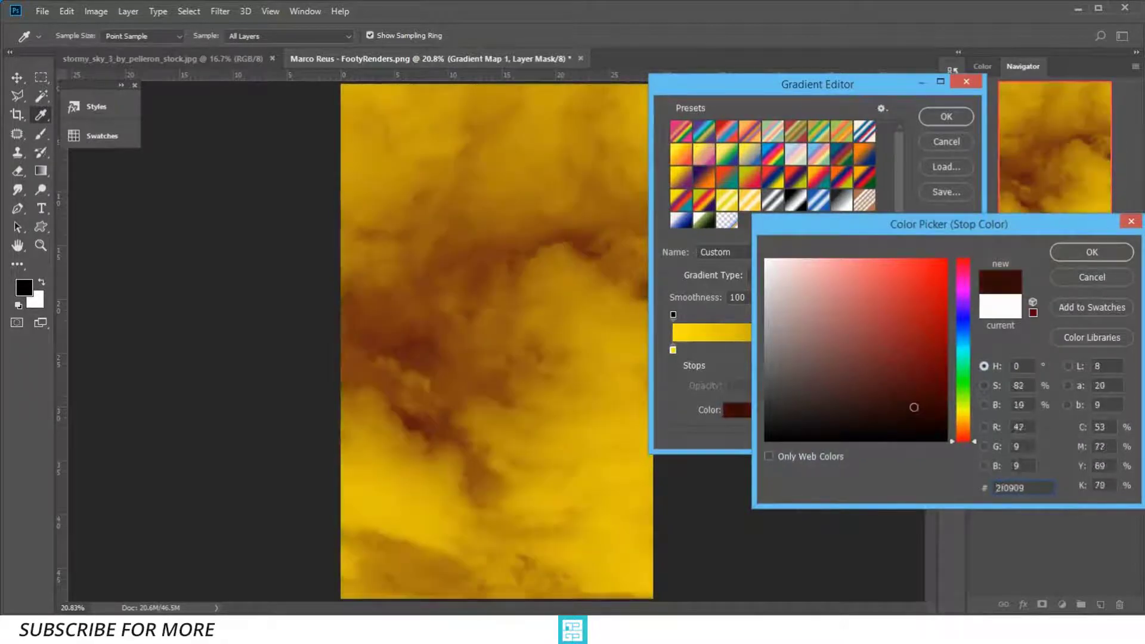
click(963, 430)
click(924, 383)
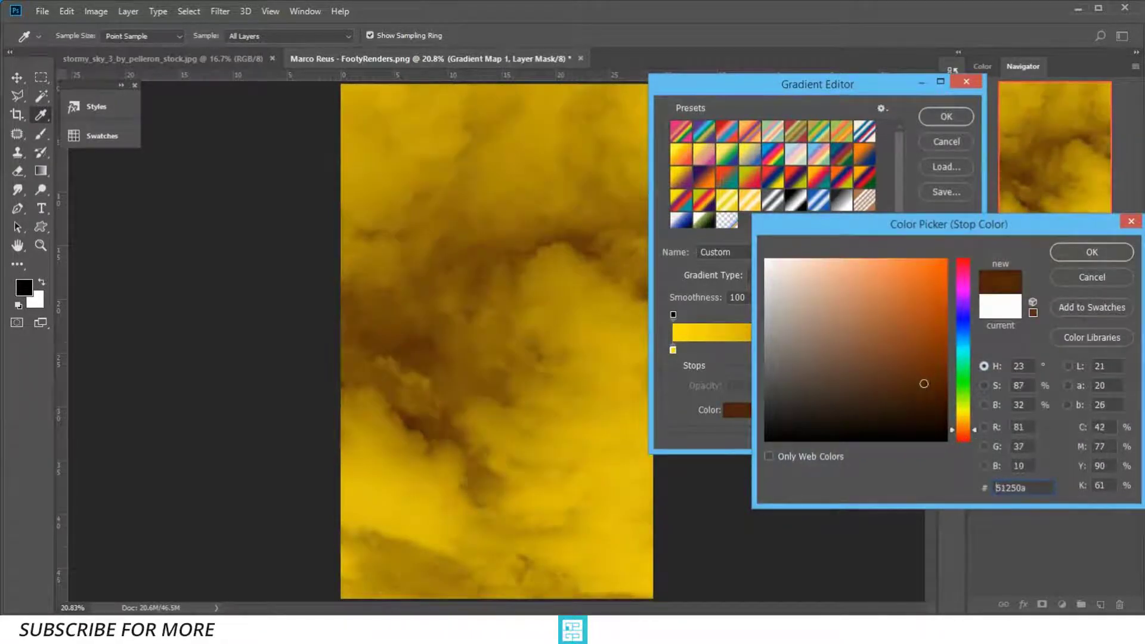
click(1092, 252)
click(942, 116)
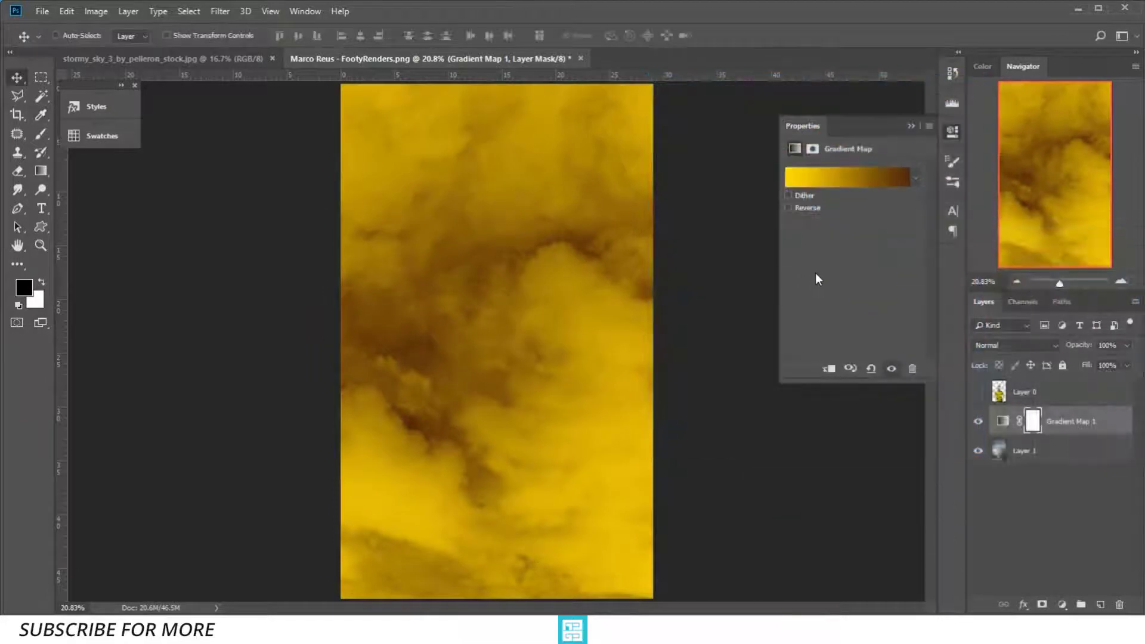
Reverse the gradient map and blend it in Hard Light at 65% fill
click(806, 208)
click(1015, 345)
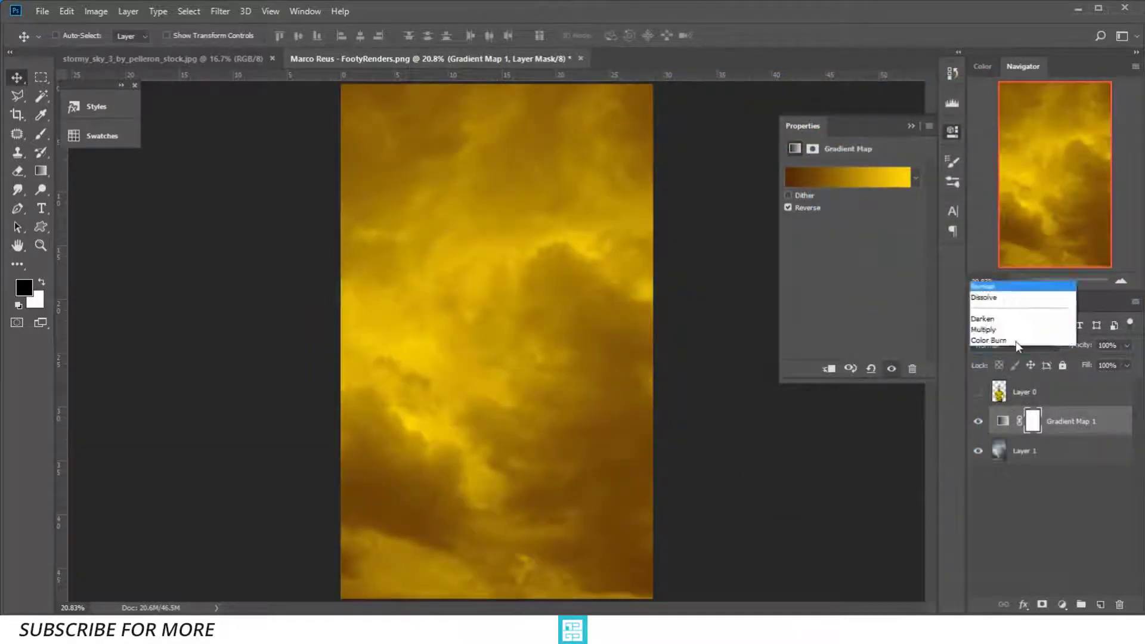
click(1004, 337)
scroll(1002, 342, up, 1)
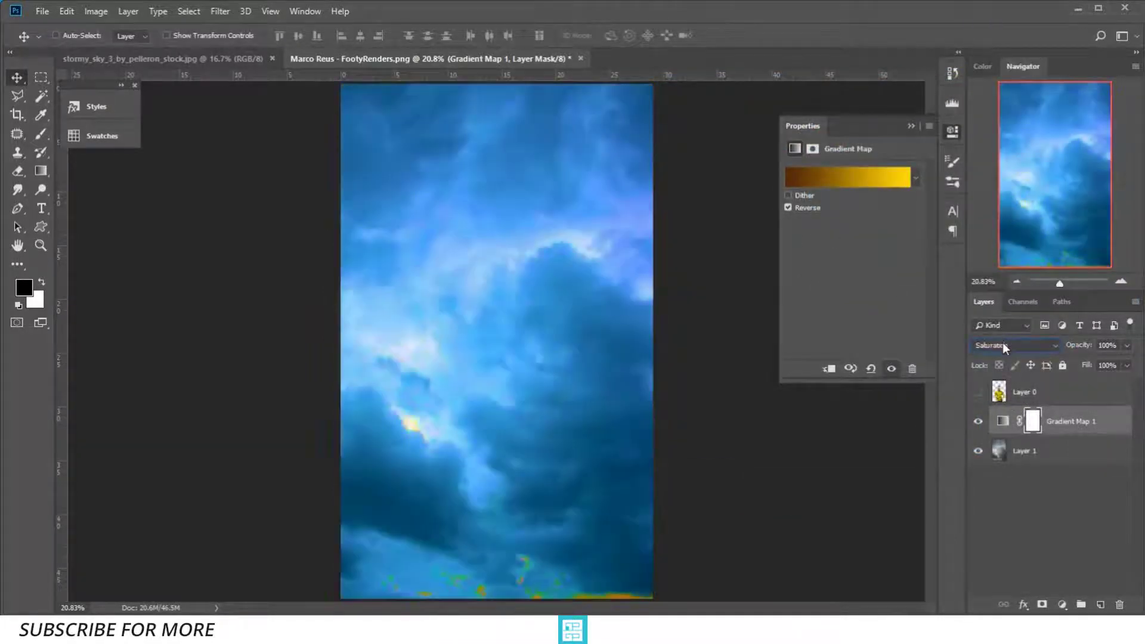
scroll(1003, 342, up, 1)
scroll(1003, 342, up, 1)
scroll(1002, 342, up, 2)
scroll(1003, 342, up, 1)
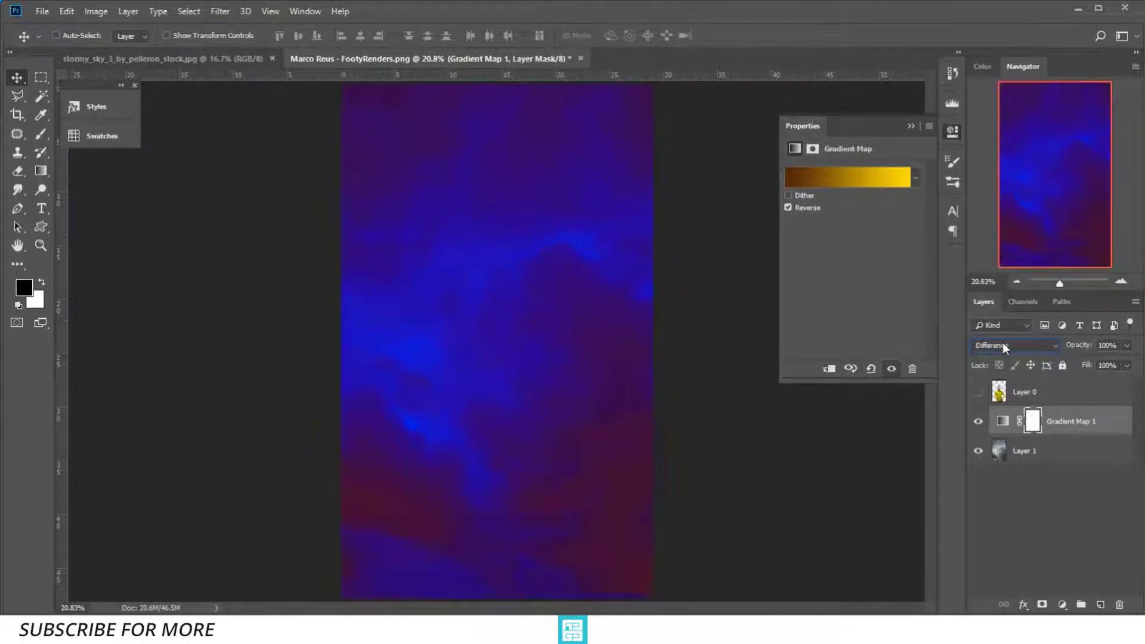
scroll(1002, 342, up, 1)
scroll(1002, 342, up, 2)
scroll(1003, 342, up, 1)
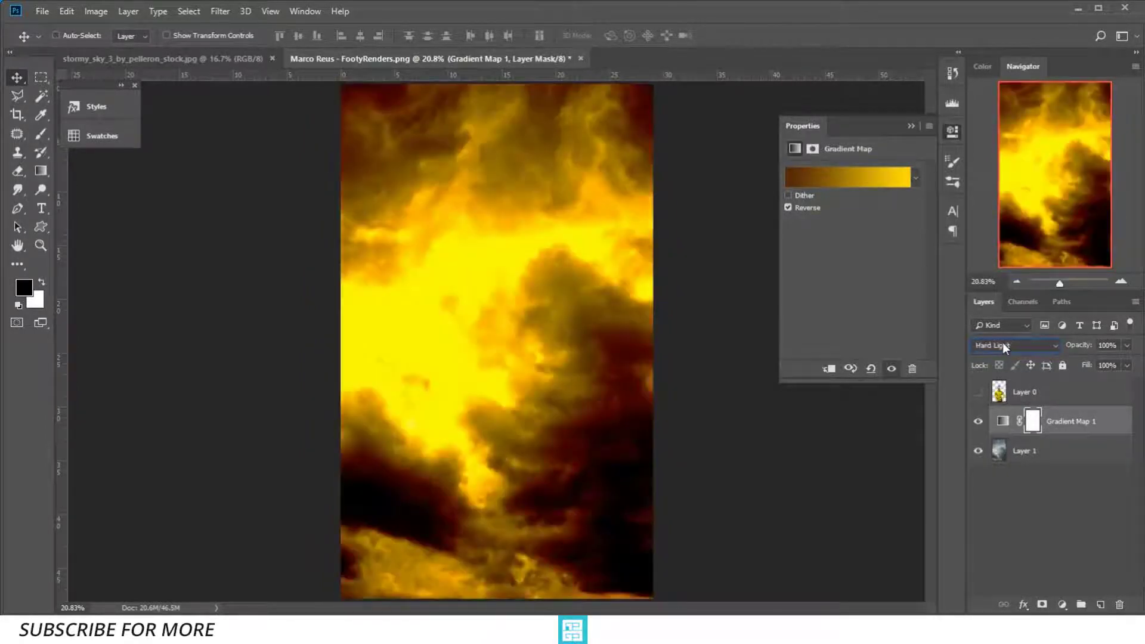
scroll(1002, 342, up, 1)
scroll(1003, 342, up, 1)
scroll(1002, 342, down, 1)
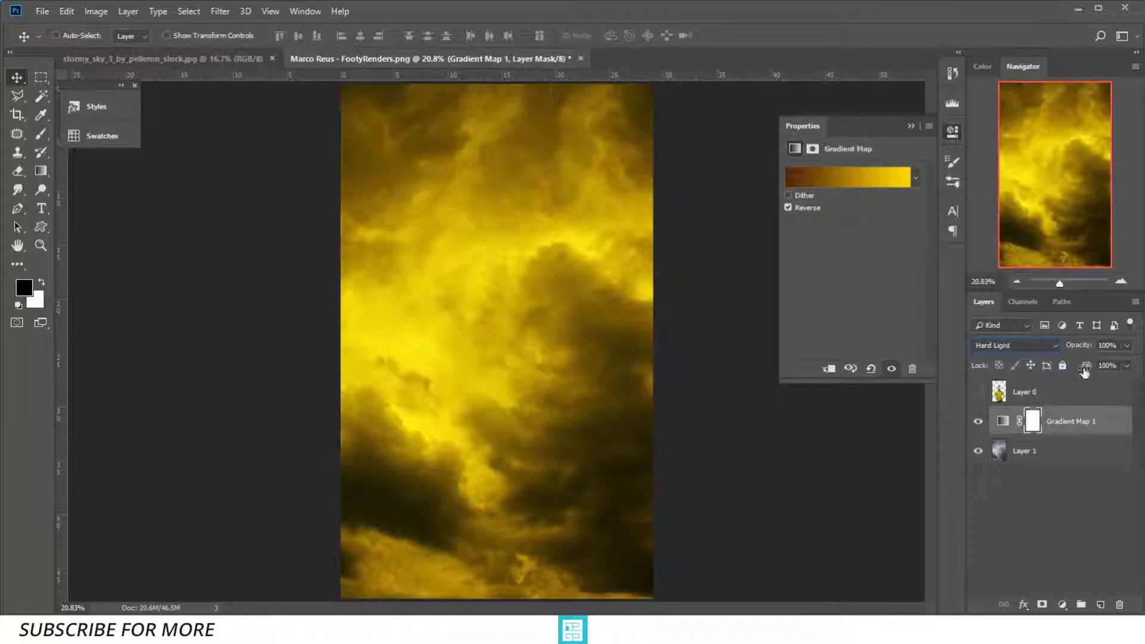
drag(1085, 371, 1065, 373)
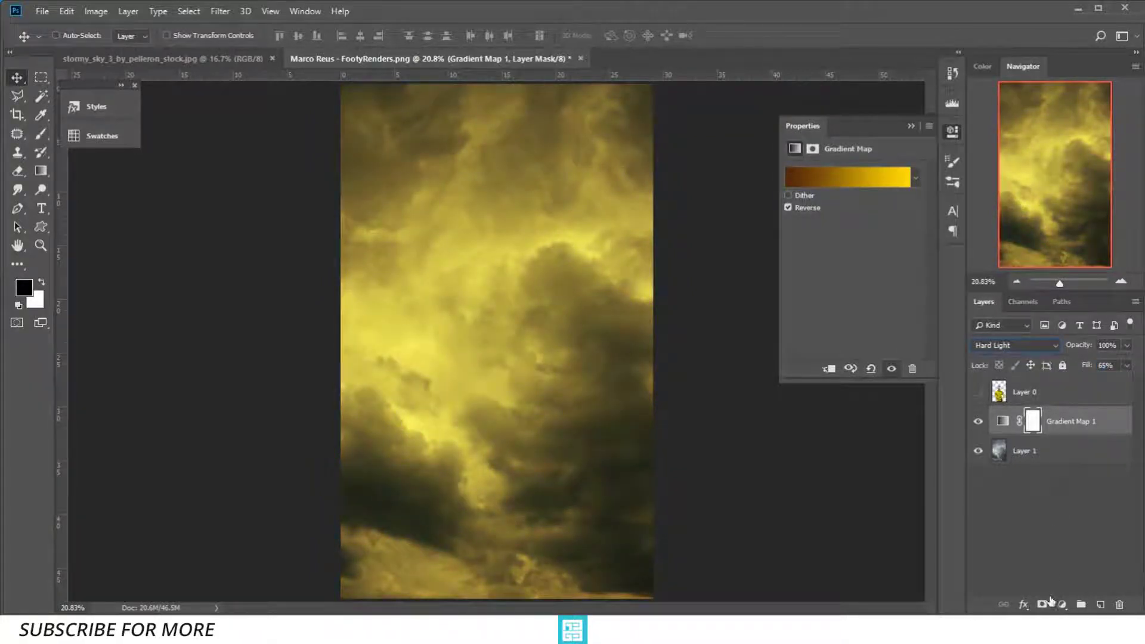
click(1062, 605)
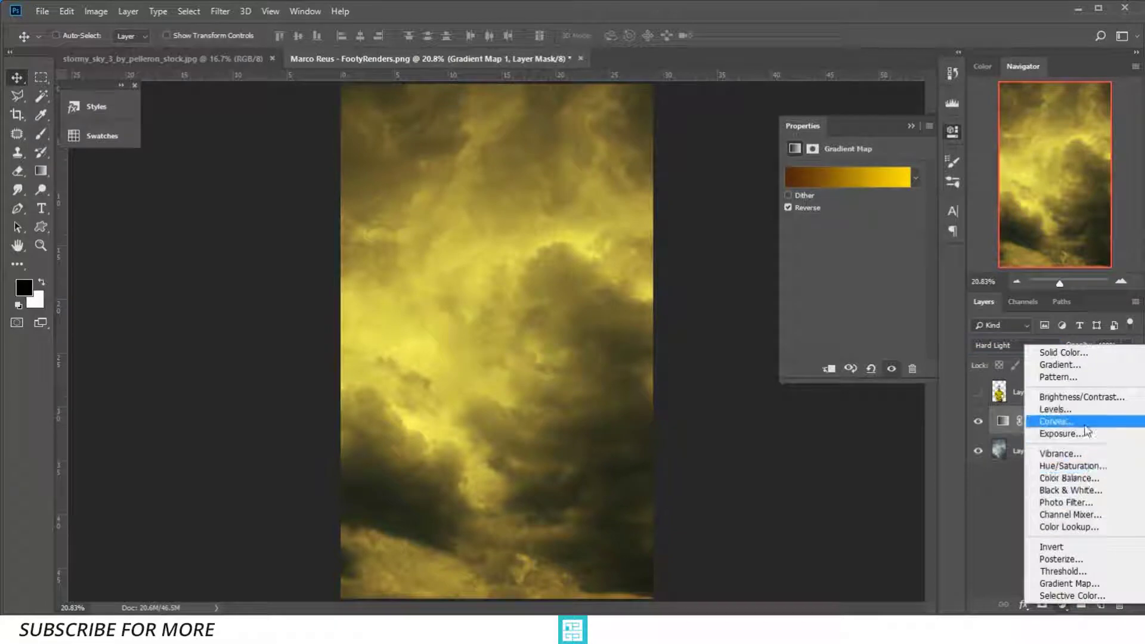
Add a Curves adjustment adjusting the sky's midtone and black points
click(1058, 422)
drag(871, 258, 878, 256)
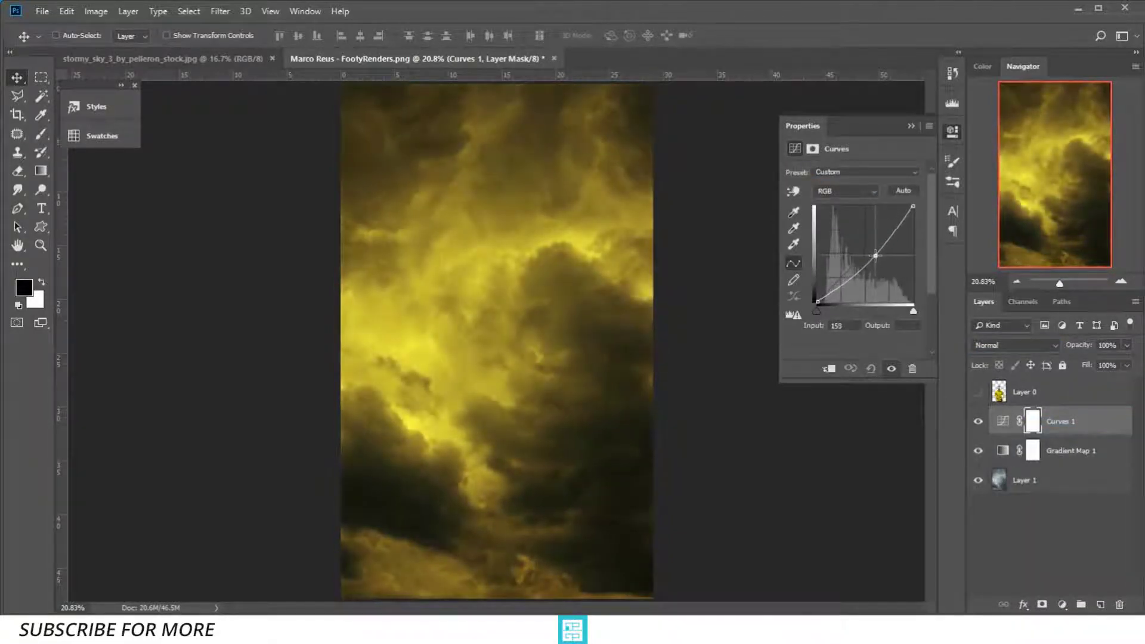
click(819, 300)
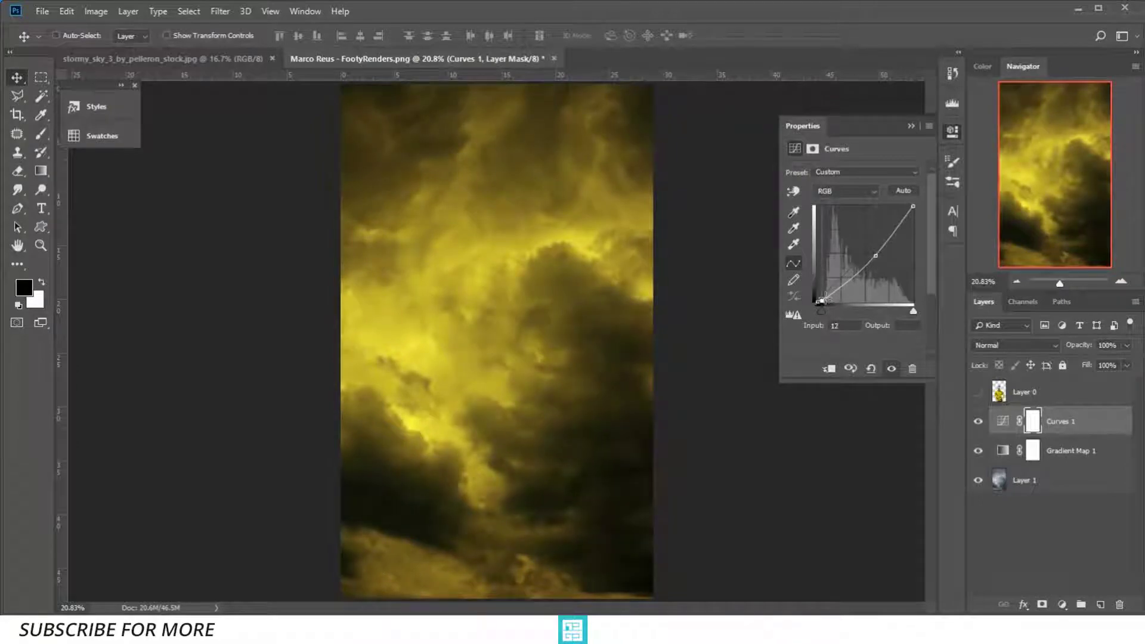
click(874, 257)
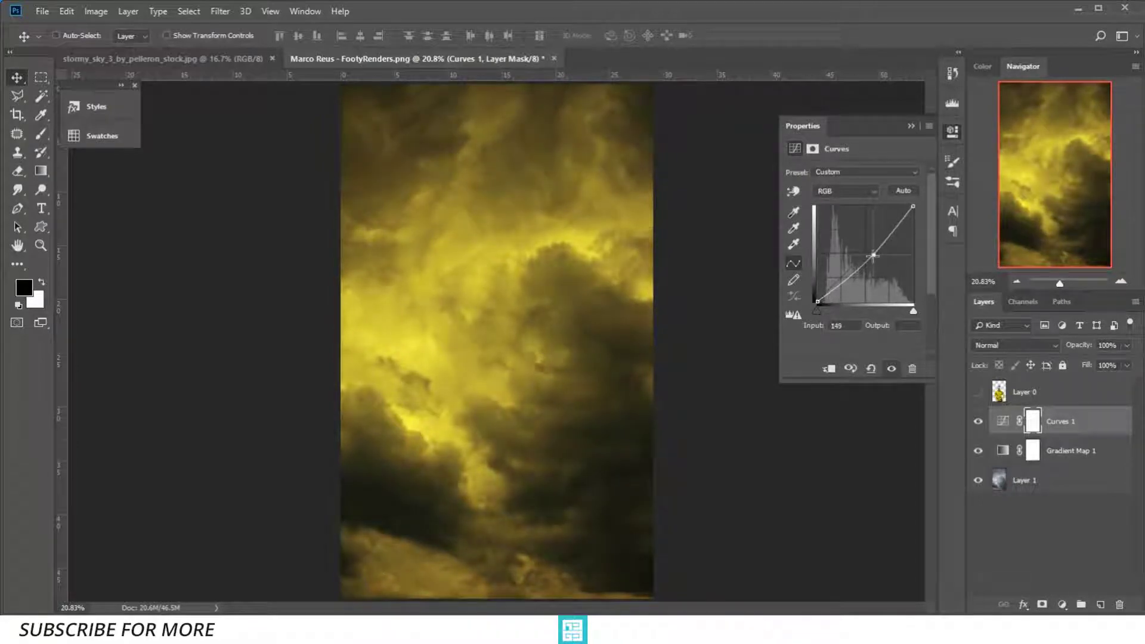
Add a Color Balance layer pushing midtones toward yellow and red, and show the player again
click(1061, 603)
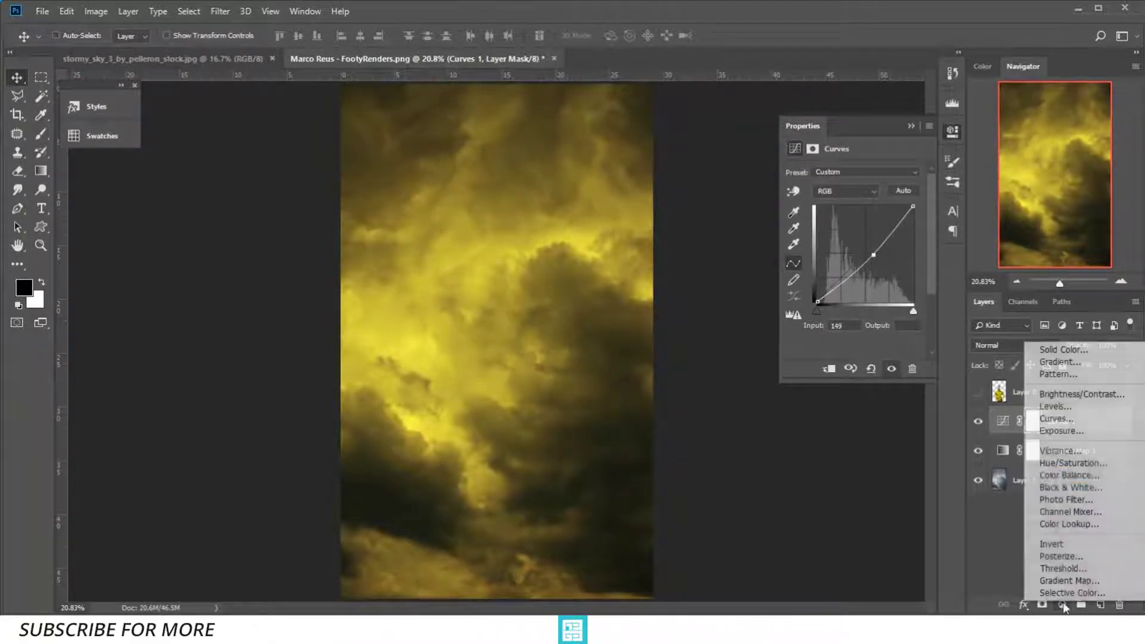
click(1064, 475)
drag(829, 257, 825, 256)
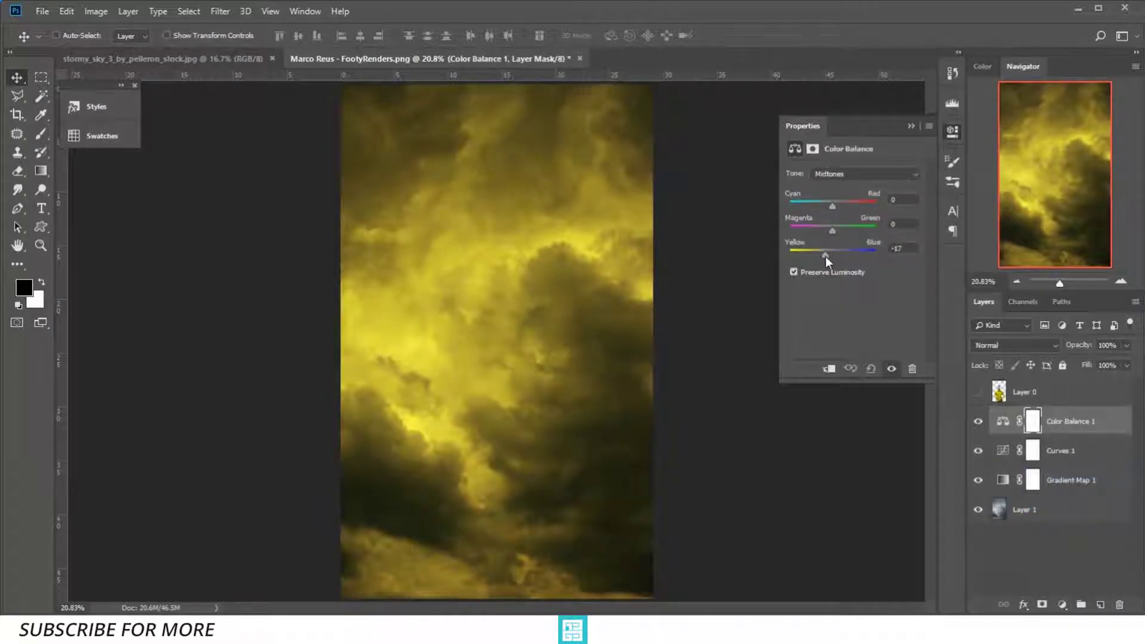
drag(831, 206, 842, 204)
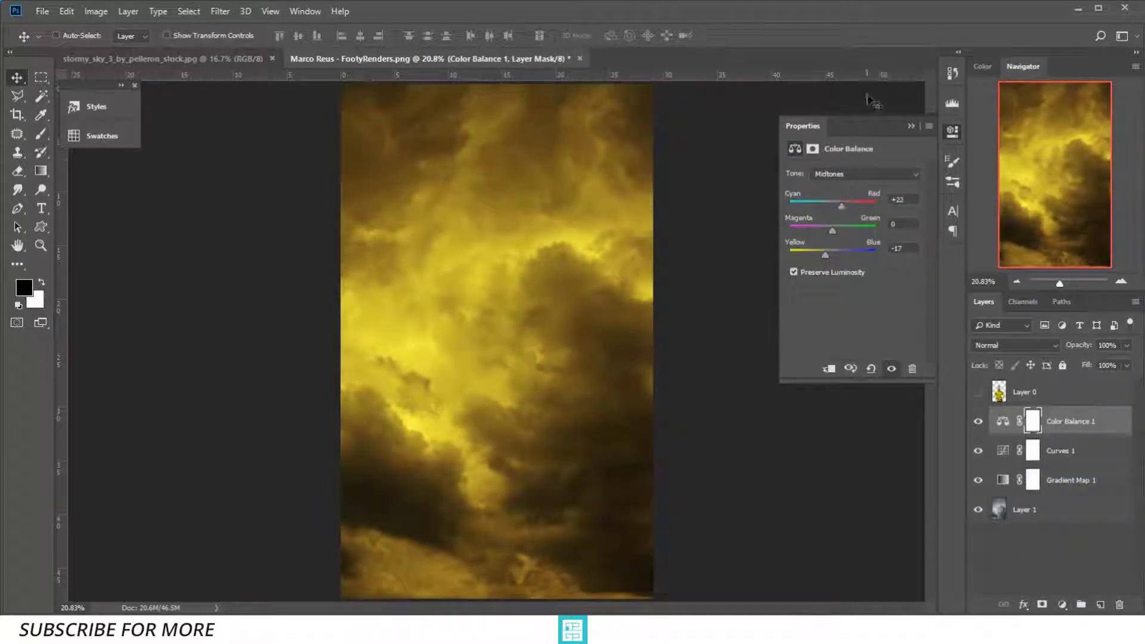
click(910, 126)
click(978, 394)
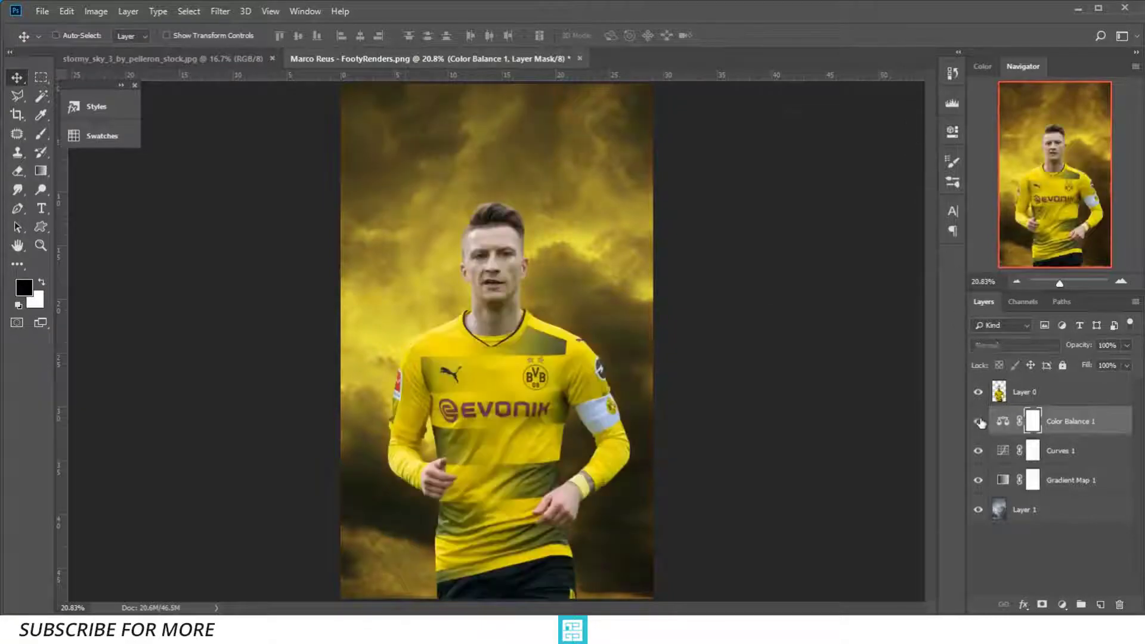
click(978, 422)
click(978, 423)
Add a second Curves layer raising the curve and deepening the black point
click(1062, 605)
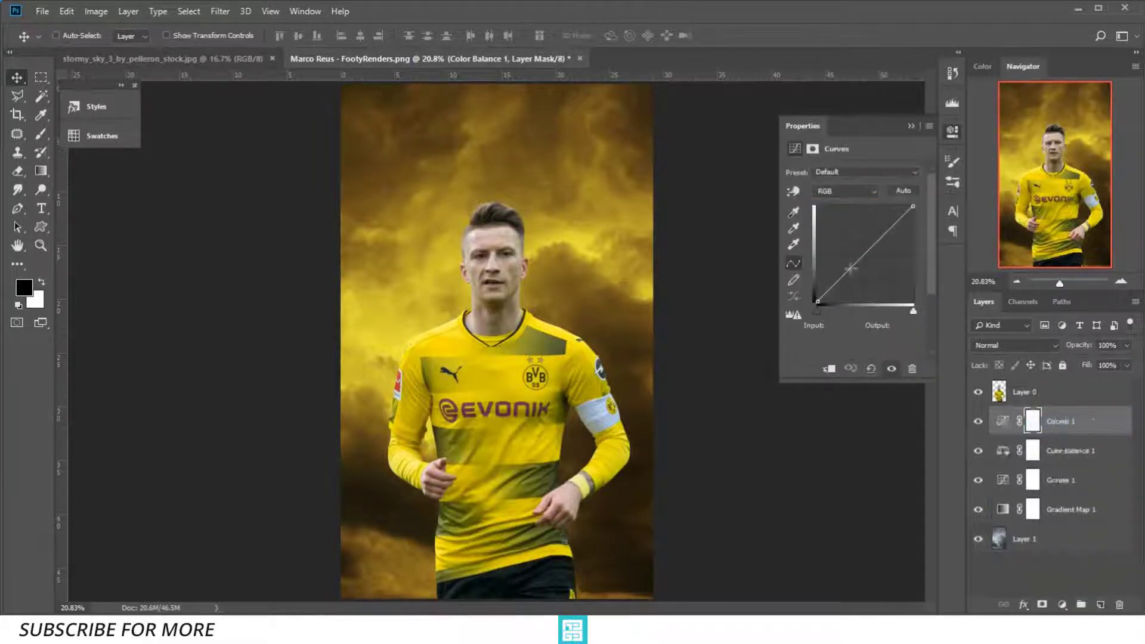
drag(855, 263, 855, 255)
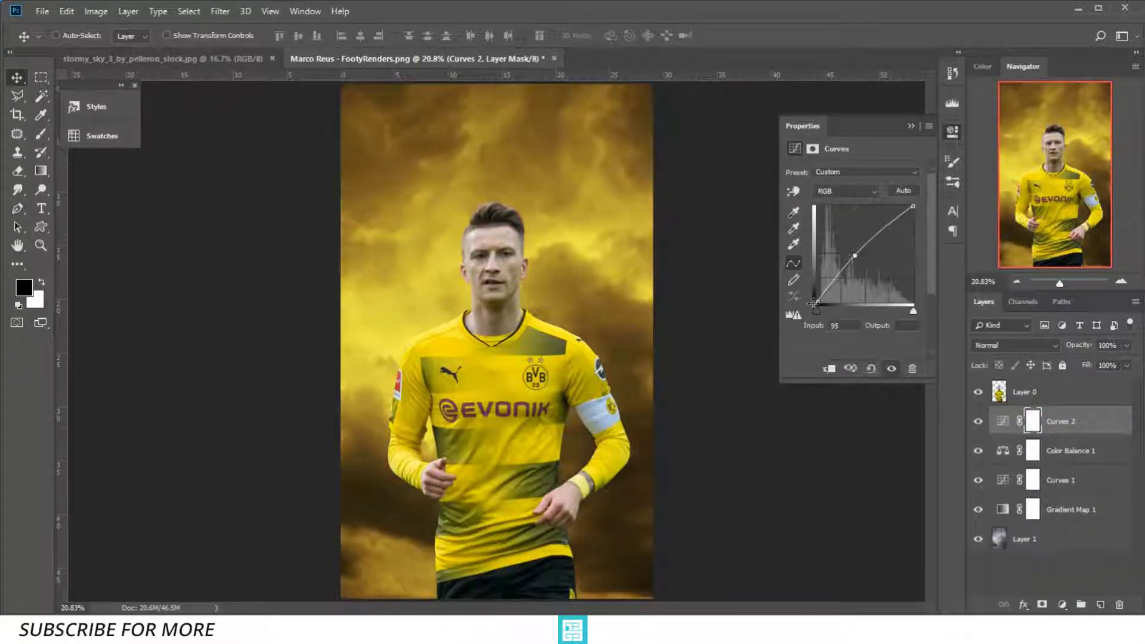
drag(817, 302, 822, 293)
click(1060, 606)
Add a Hue/Saturation layer raising the Yellows' saturation, then hide the player layer
click(1073, 465)
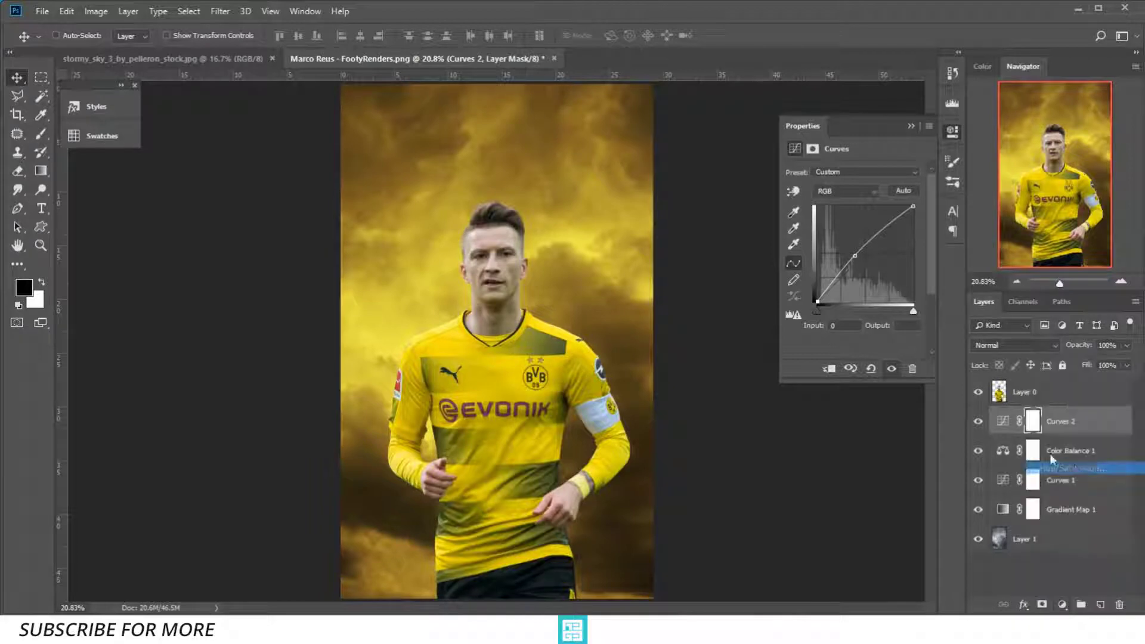
click(853, 191)
click(845, 227)
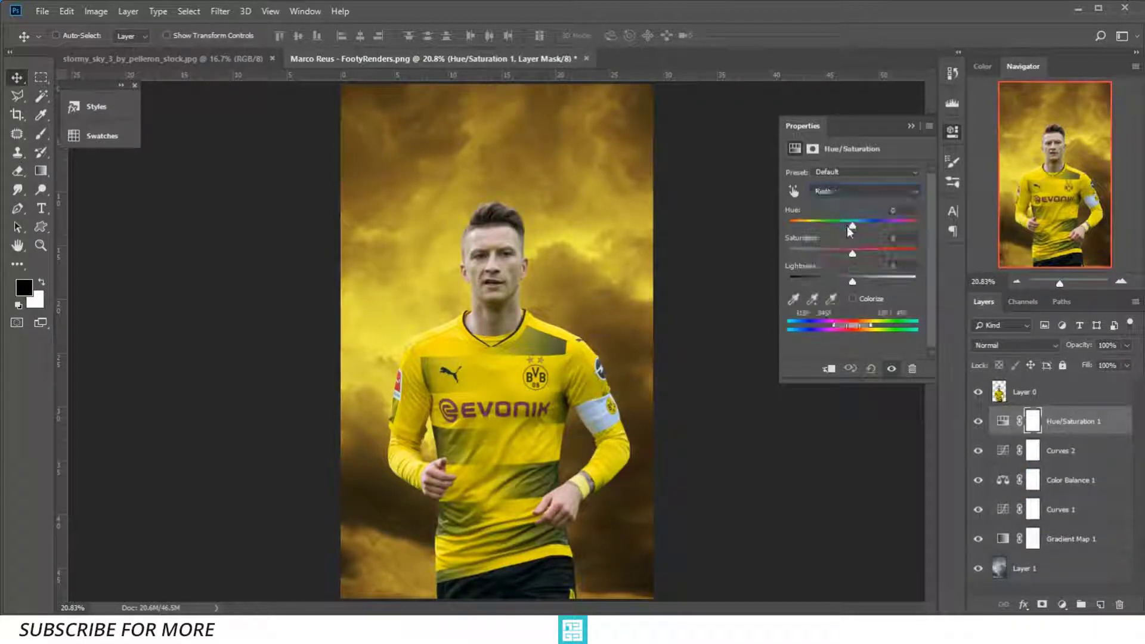
mouse_move(850, 228)
mouse_down()
mouse_move(769, 238)
mouse_move(843, 233)
mouse_up()
click(848, 223)
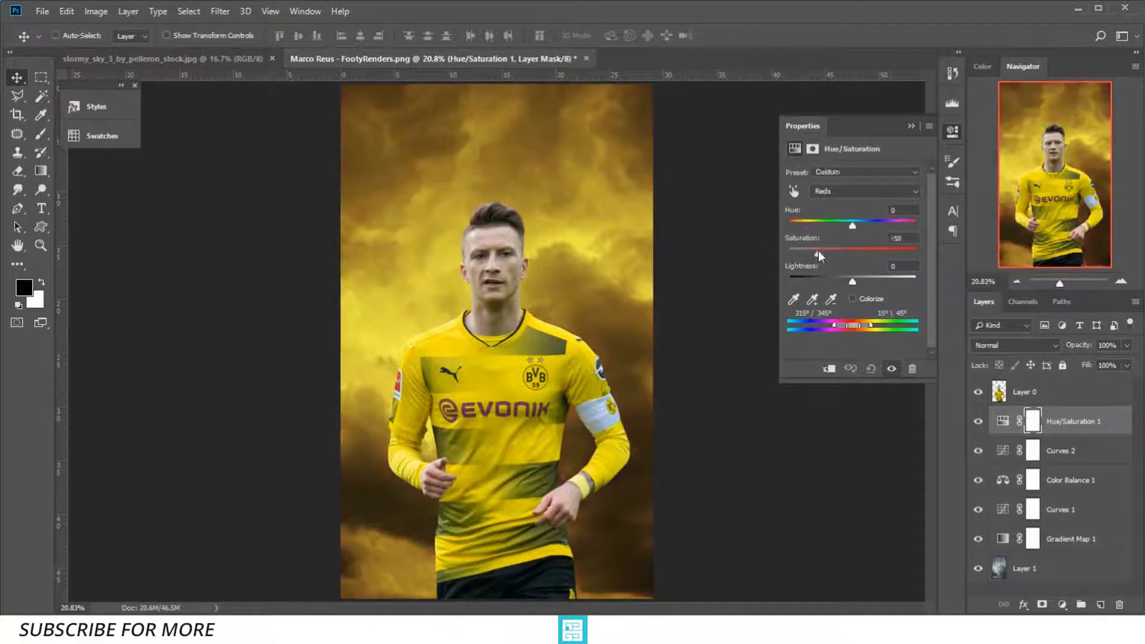
click(834, 192)
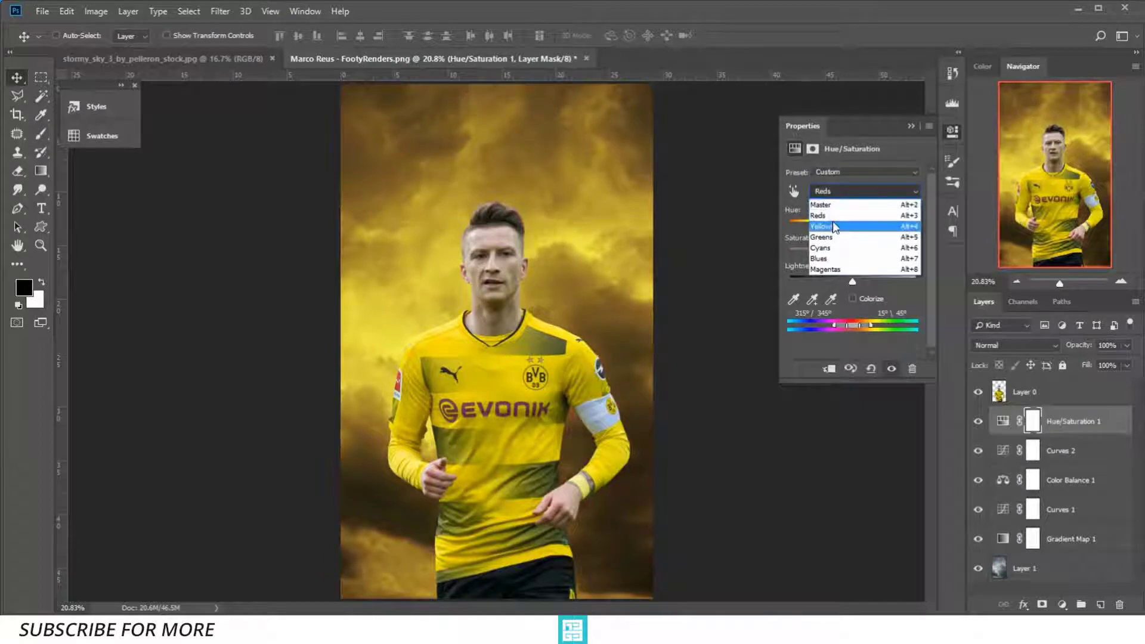
click(835, 221)
drag(850, 249, 886, 253)
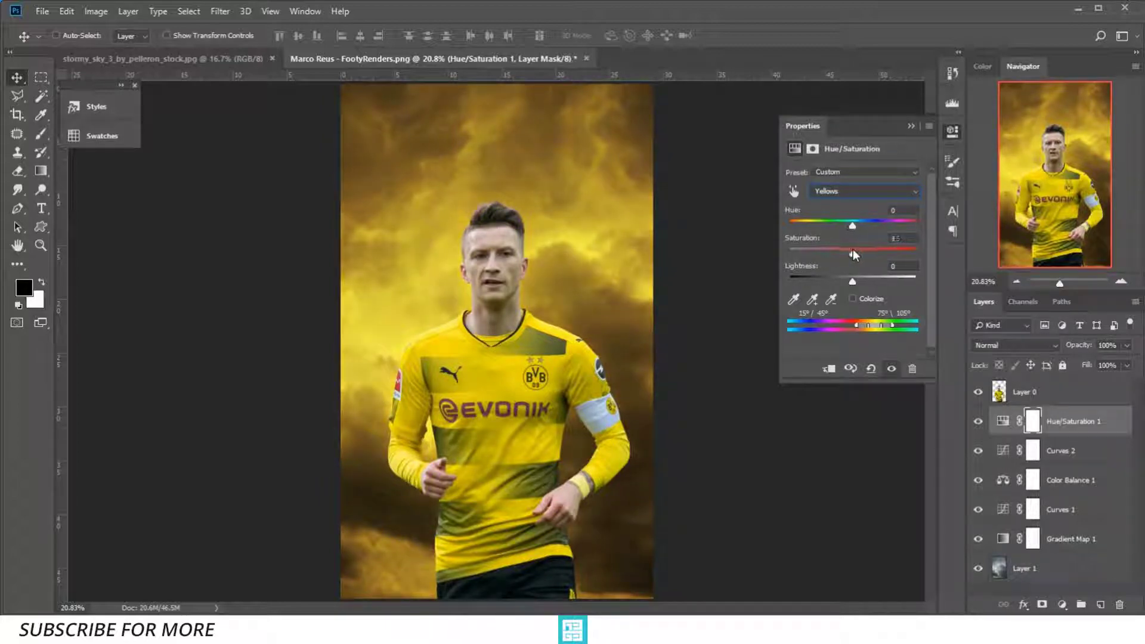
click(911, 126)
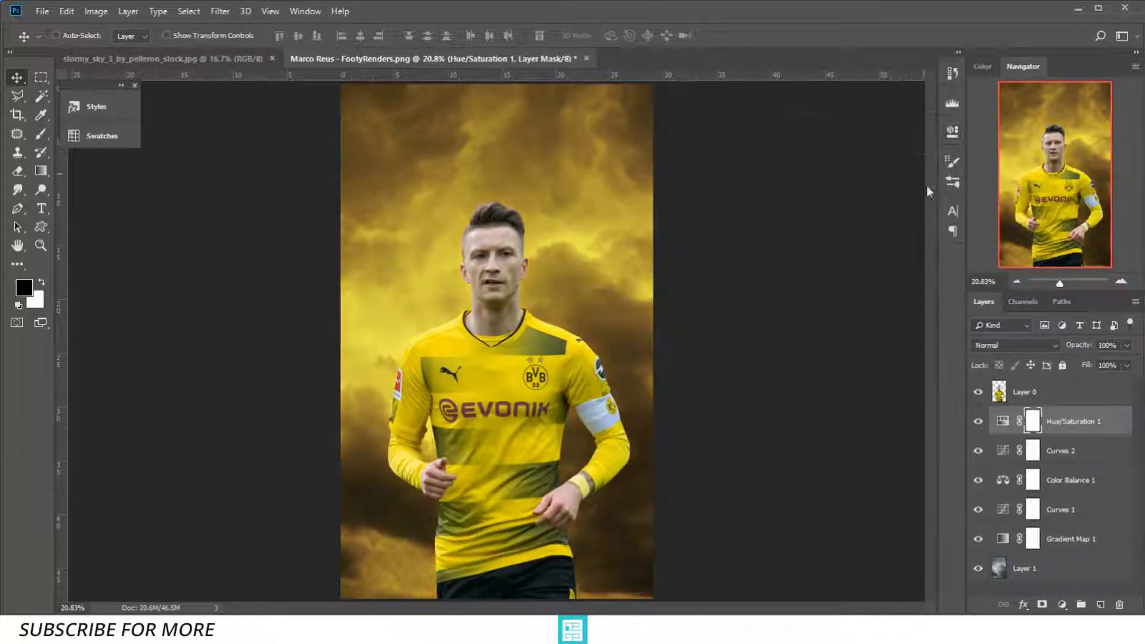
click(978, 392)
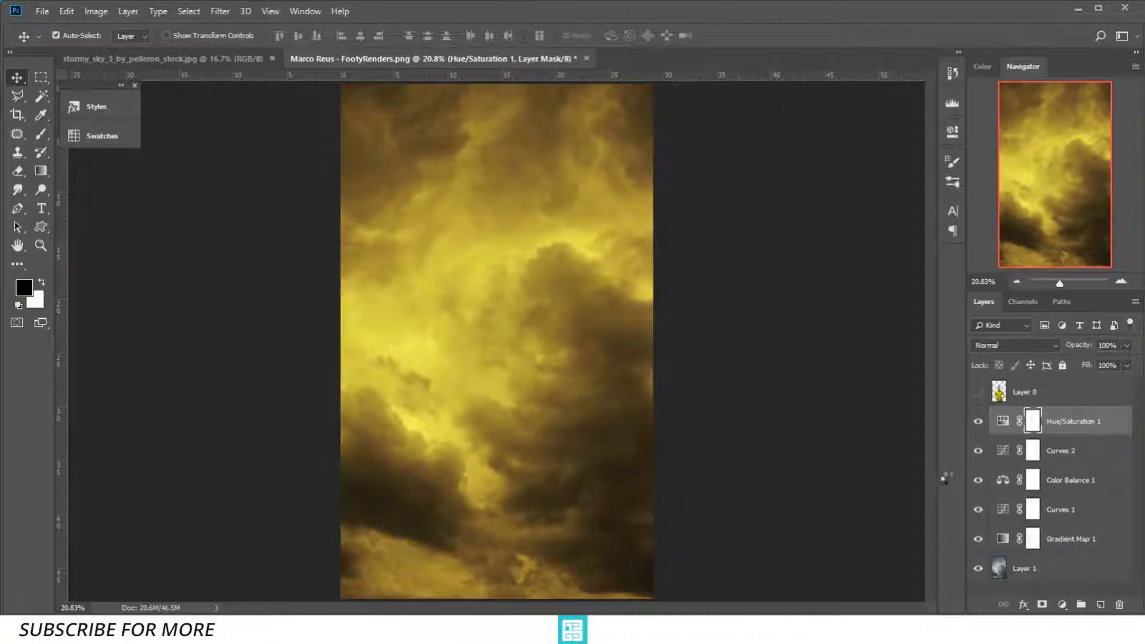
Stamp the visible layers into a new layer and apply a Gaussian Blur to it
key(ctrl+alt+shift+e)
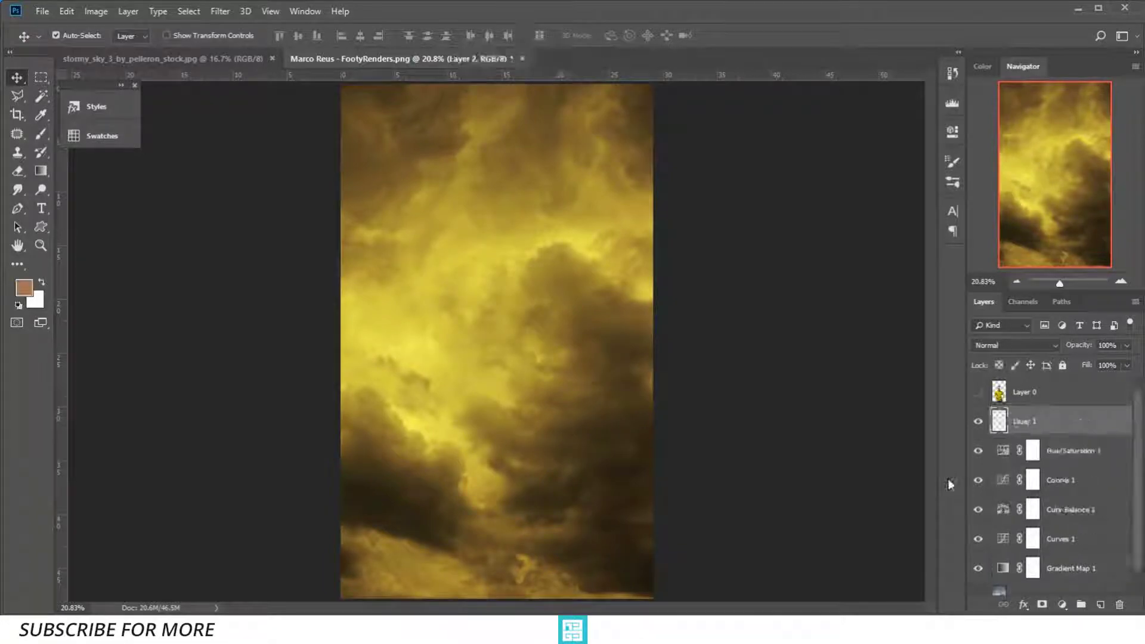
scroll(582, 278, down, 1)
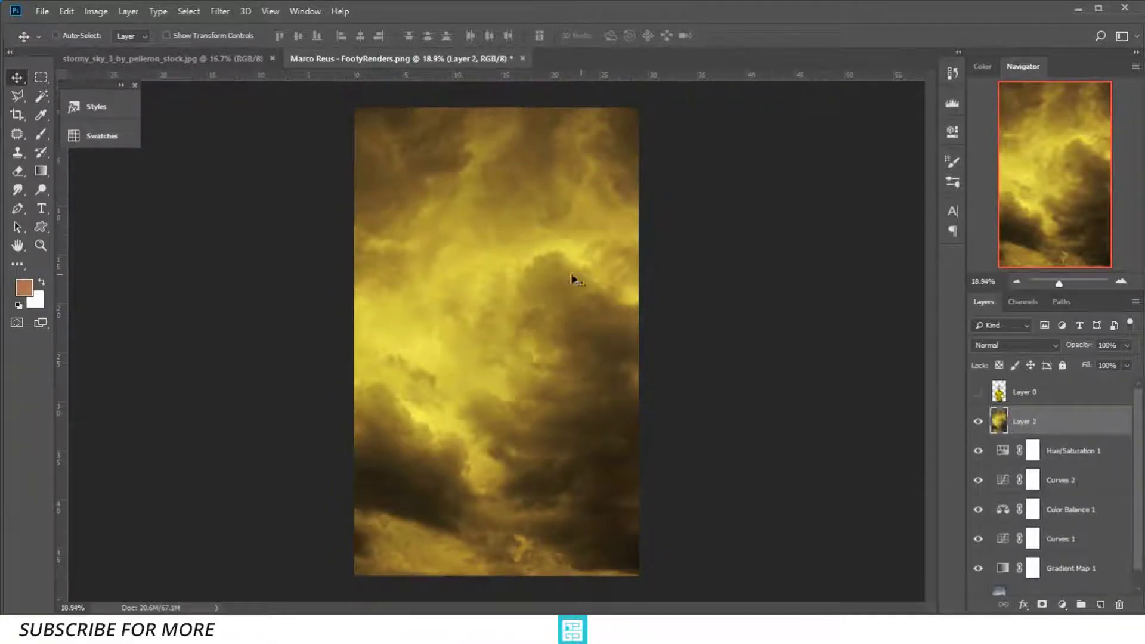
click(42, 11)
mouse_move(268, 159)
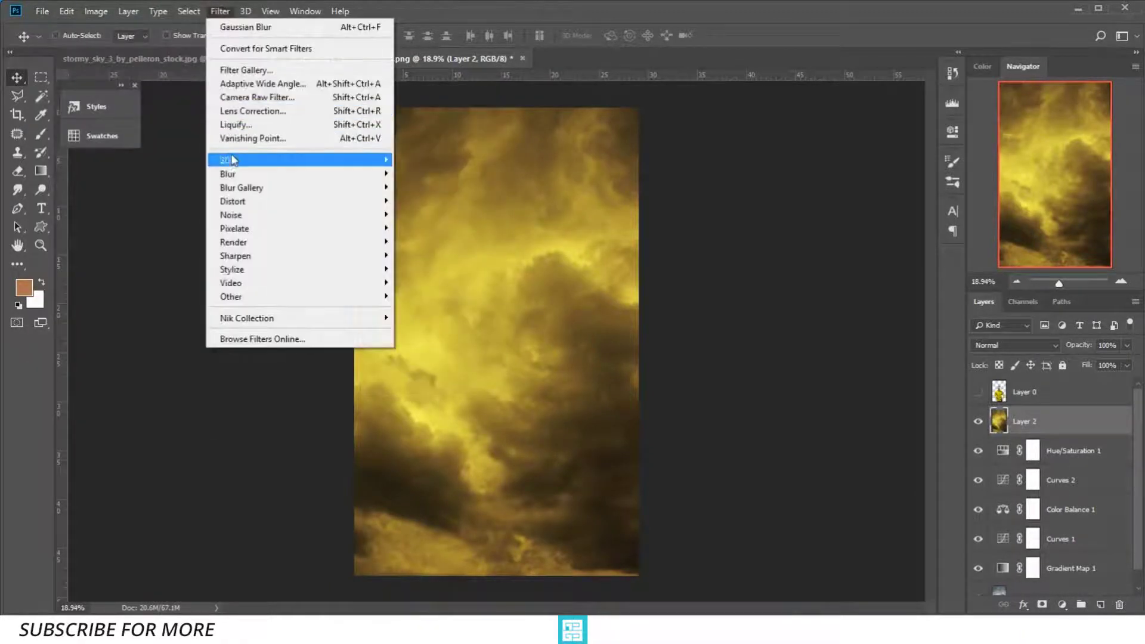
mouse_move(228, 174)
click(430, 228)
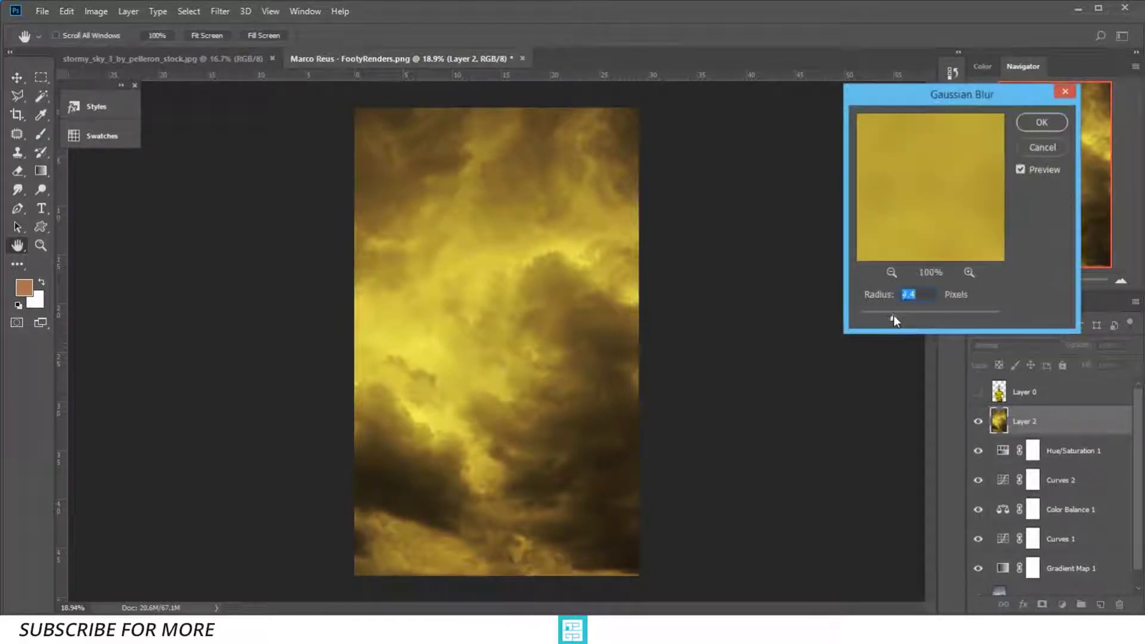
click(1040, 123)
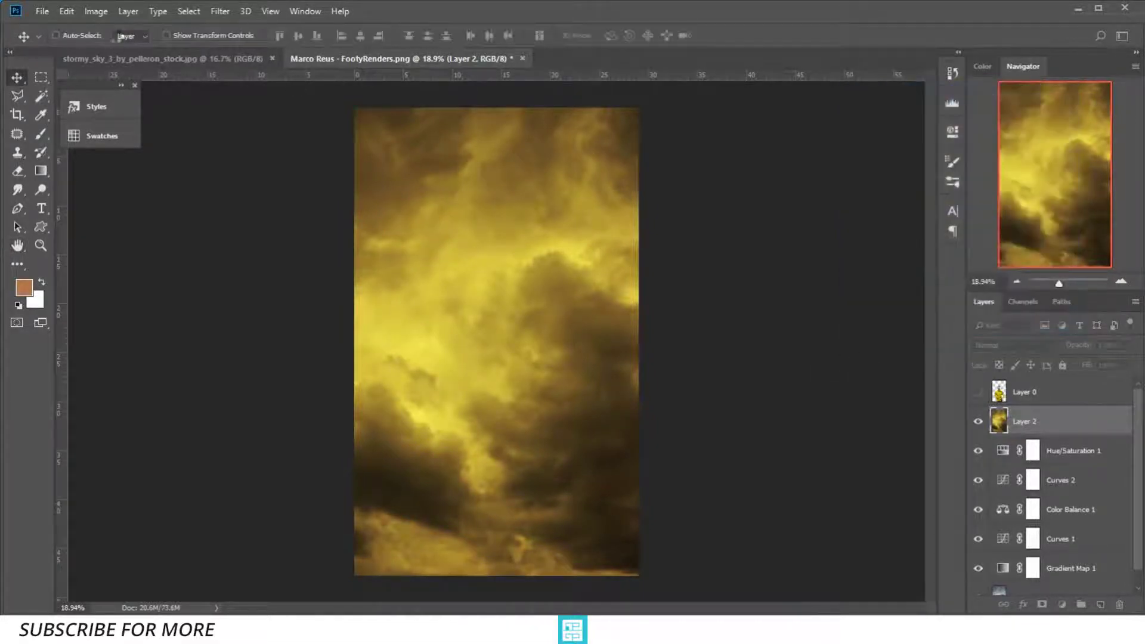
click(41, 11)
key(Escape)
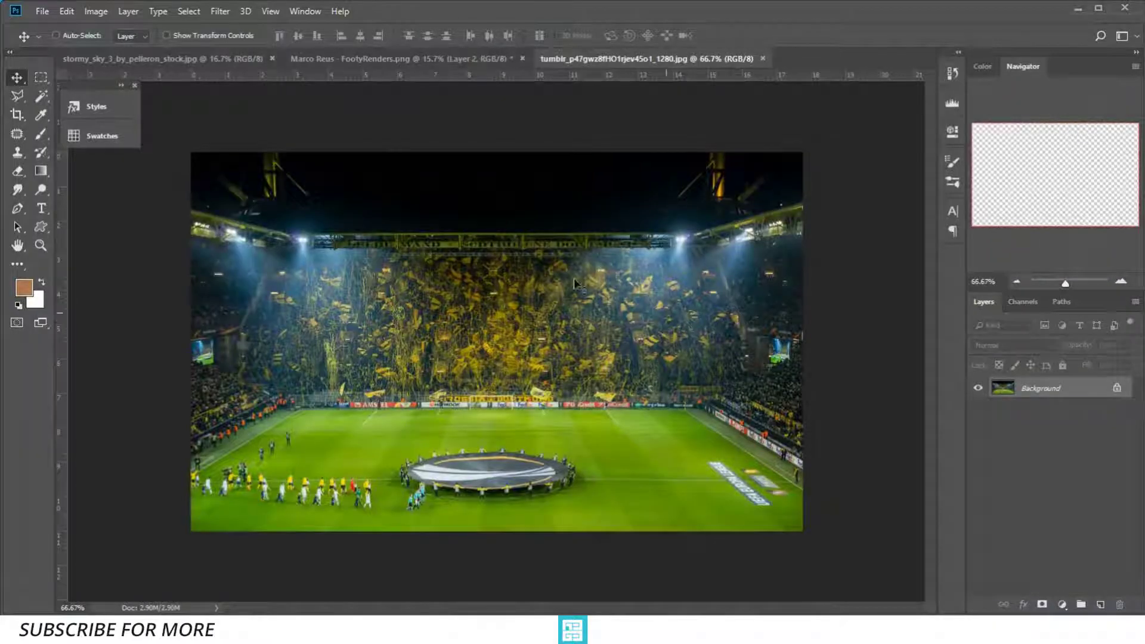
Drag the stadium photo into the poster, then enlarge and tilt it diagonally across the lower half
mouse_move(574, 283)
mouse_down()
mouse_move(521, 217)
mouse_move(523, 424)
mouse_move(825, 562)
mouse_move(663, 418)
mouse_move(679, 463)
mouse_up()
key(ctrl+t)
drag(760, 248, 843, 153)
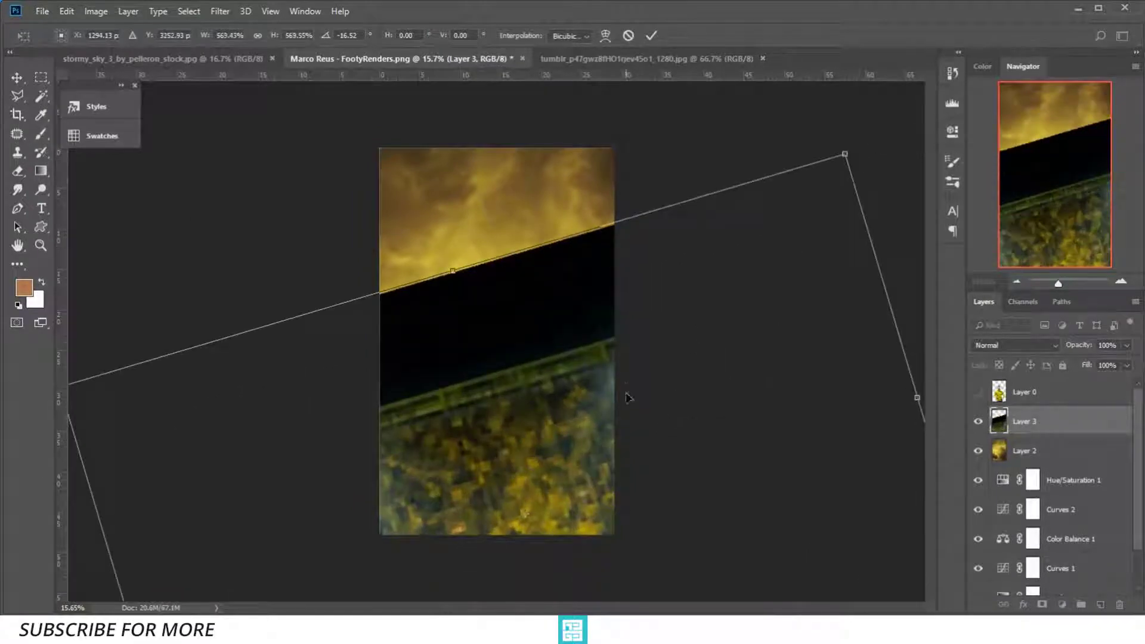
drag(626, 396, 633, 373)
key(Return)
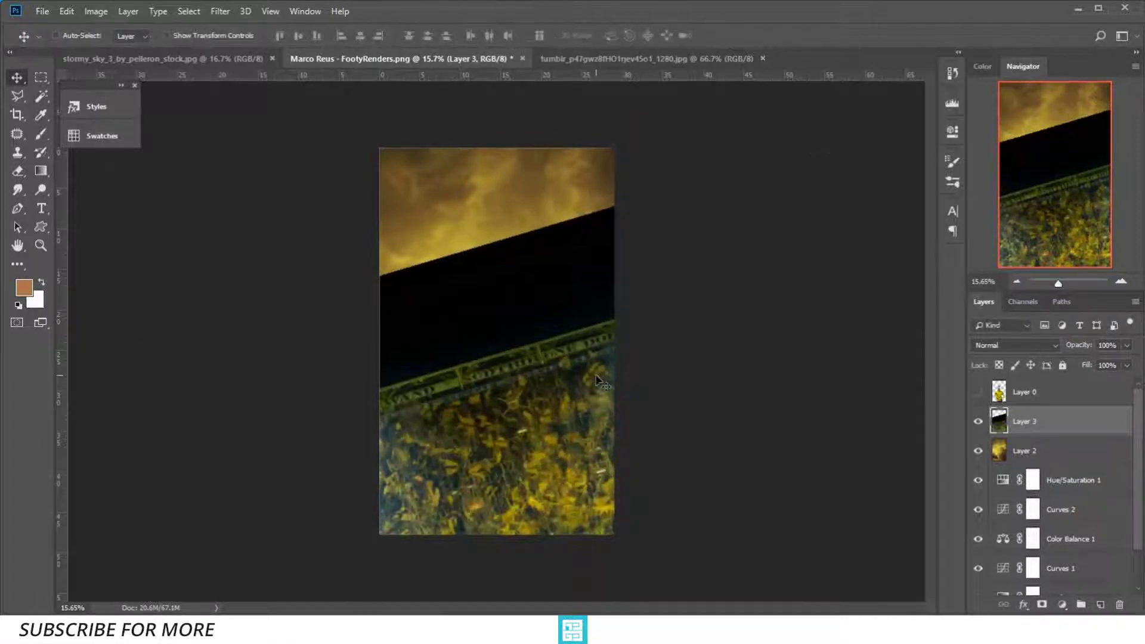
key(ctrl+0)
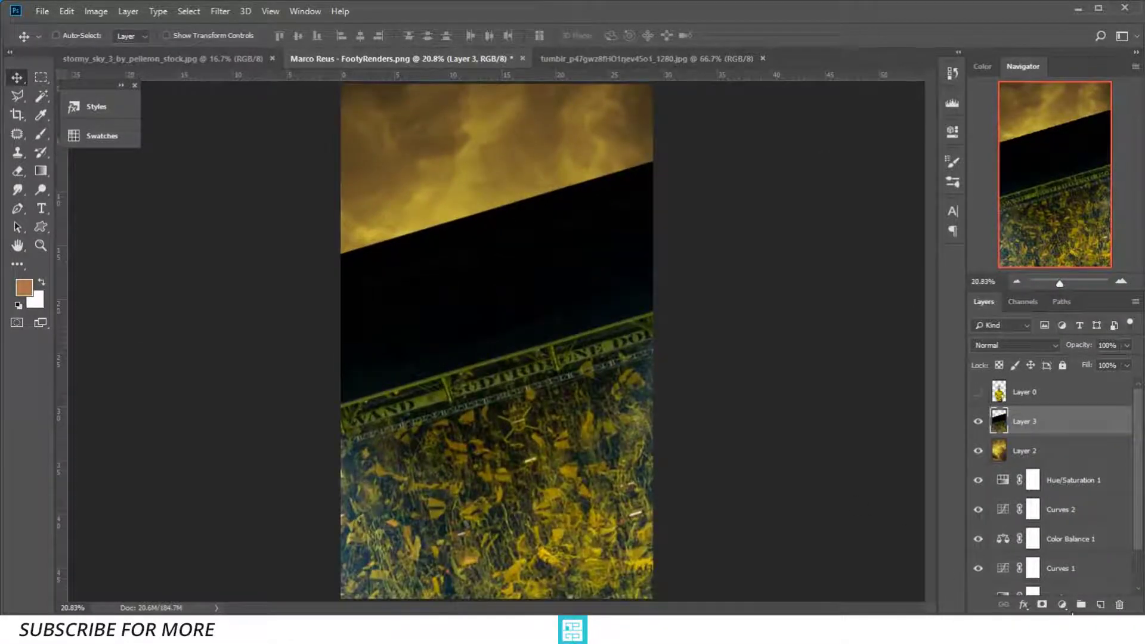
Add a Hue/Saturation layer clipped to the stadium with Saturation at -45
click(1062, 604)
click(1052, 468)
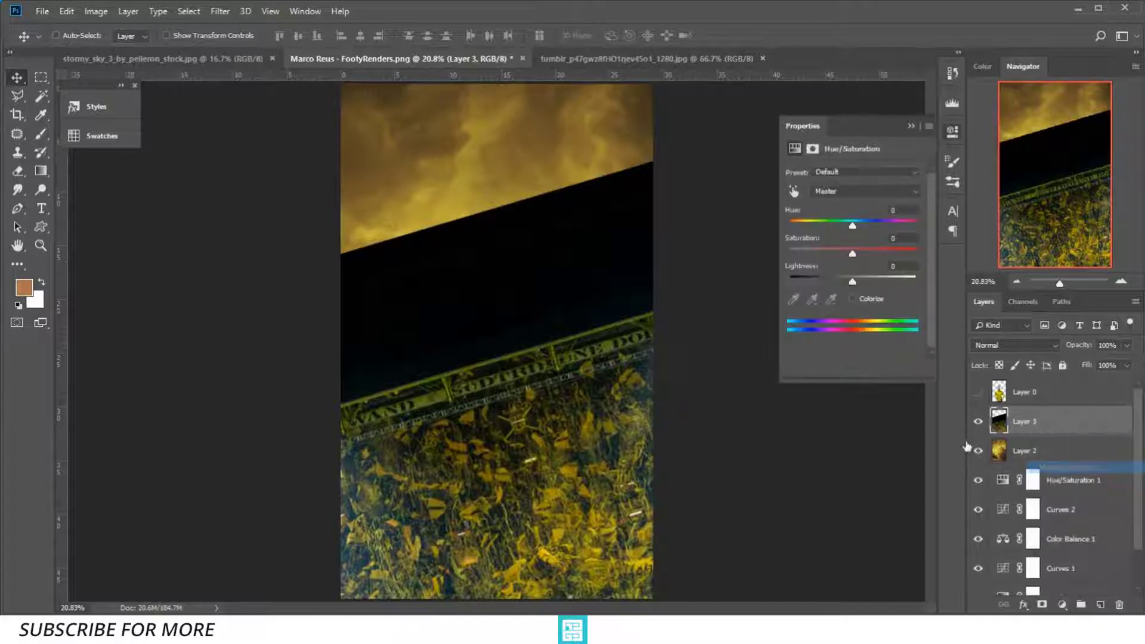
click(828, 369)
drag(849, 255, 823, 254)
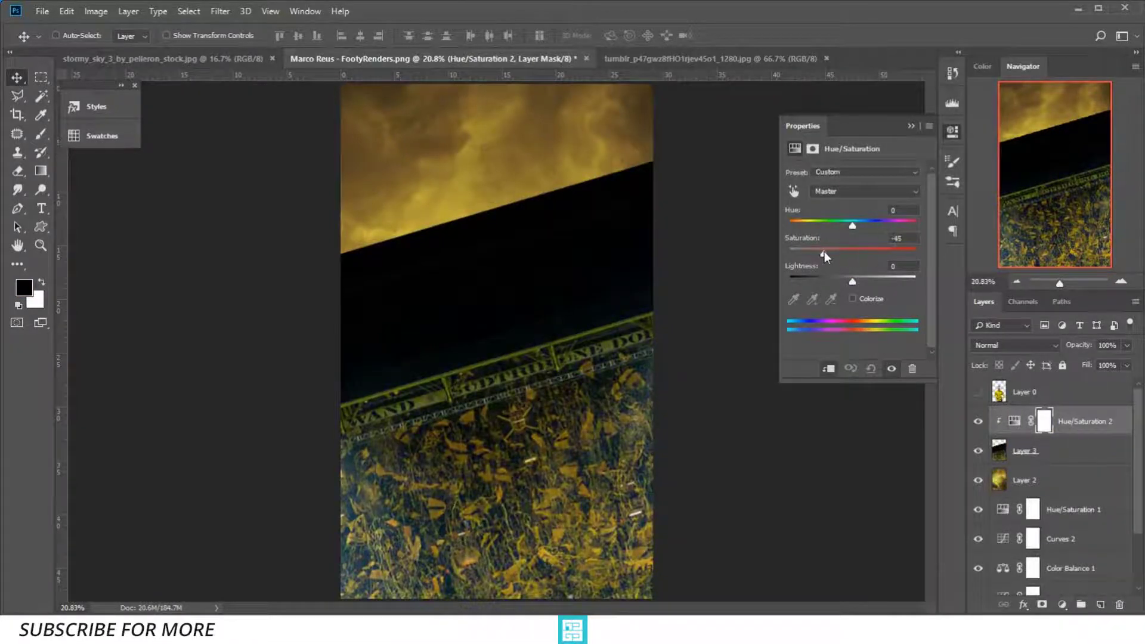
Add a yellow-red Color Balance layer, then hide the stadium layer behind a black mask
click(1063, 604)
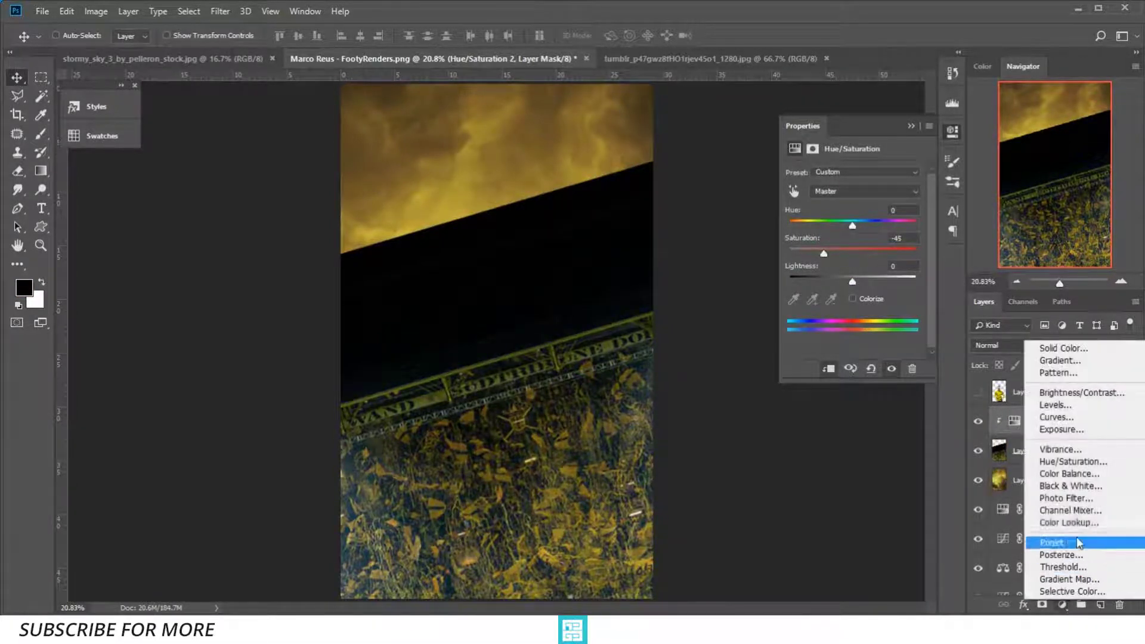
click(1095, 475)
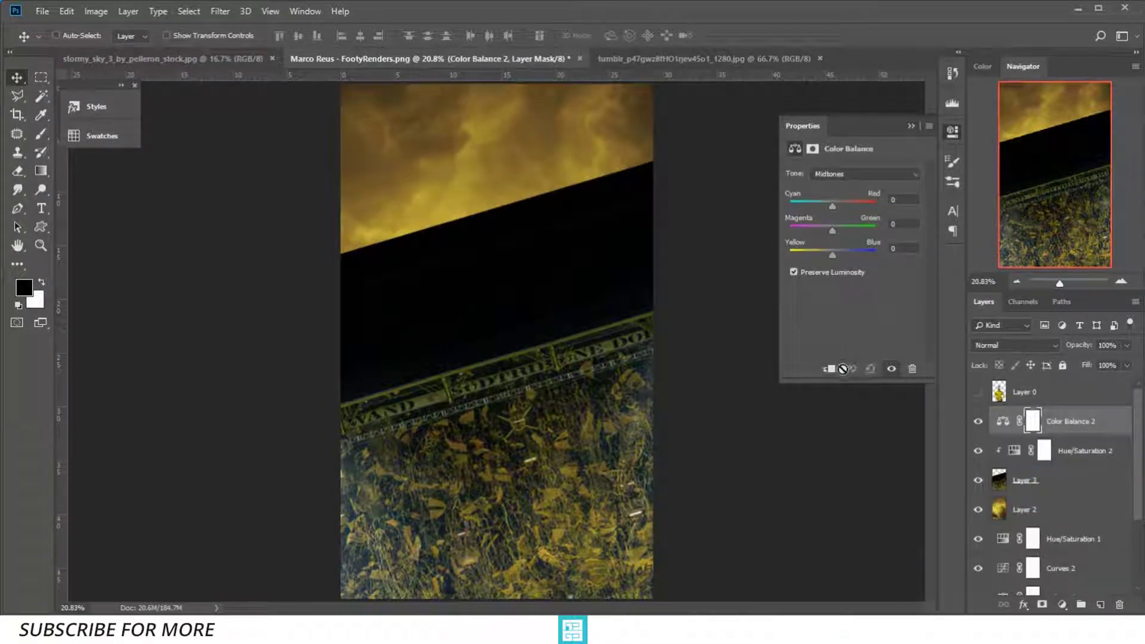
drag(832, 256, 825, 255)
drag(832, 207, 835, 205)
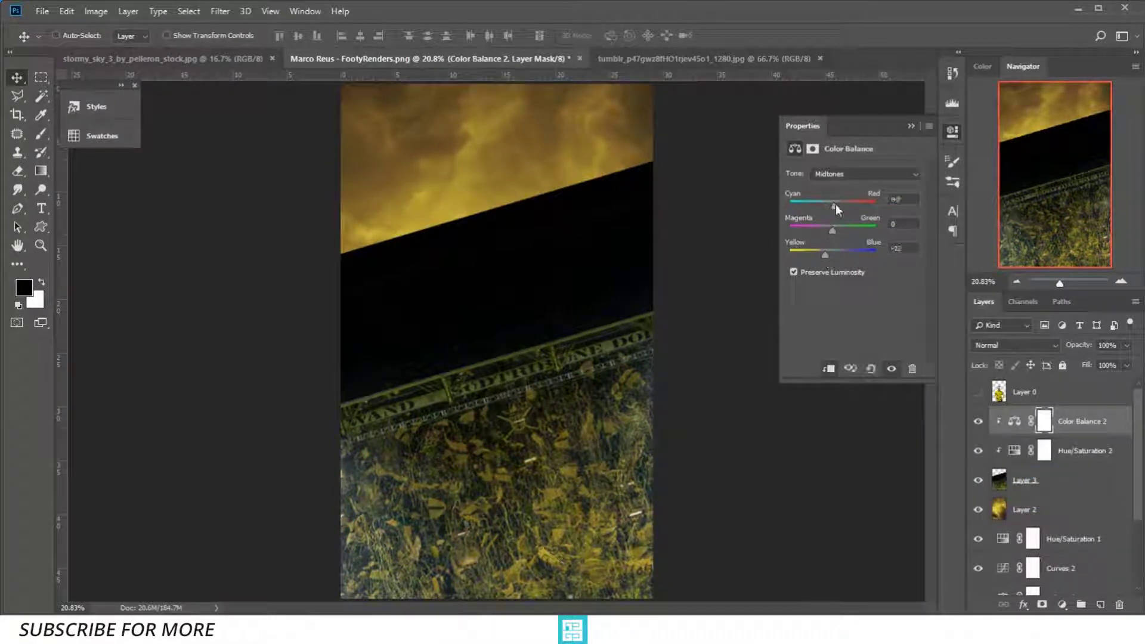
click(911, 126)
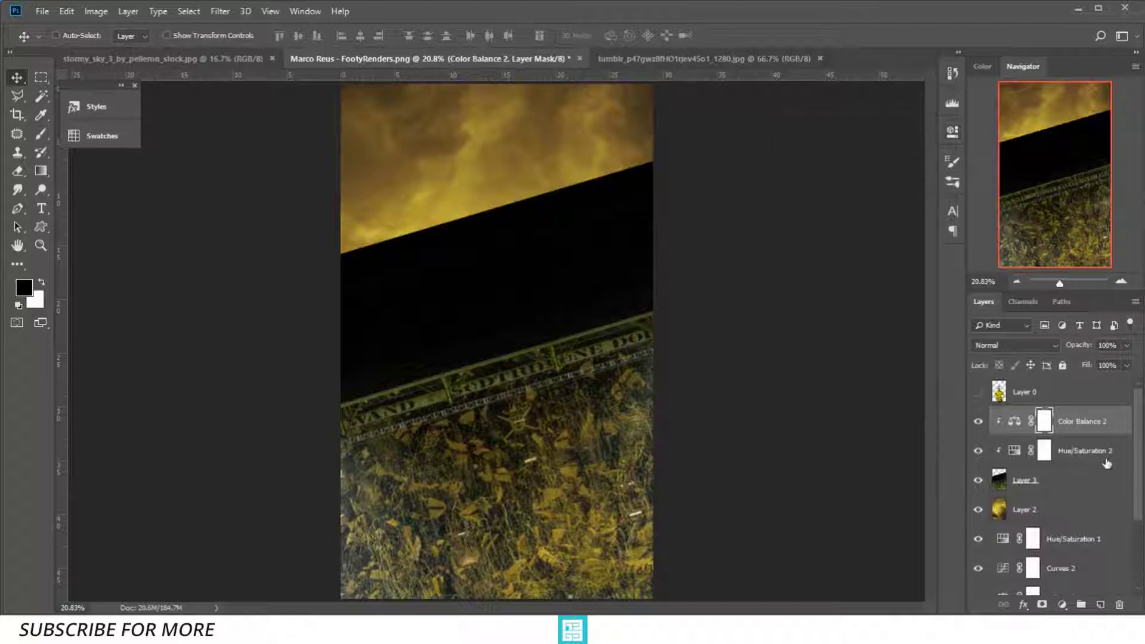
click(1085, 483)
alt+click(1041, 603)
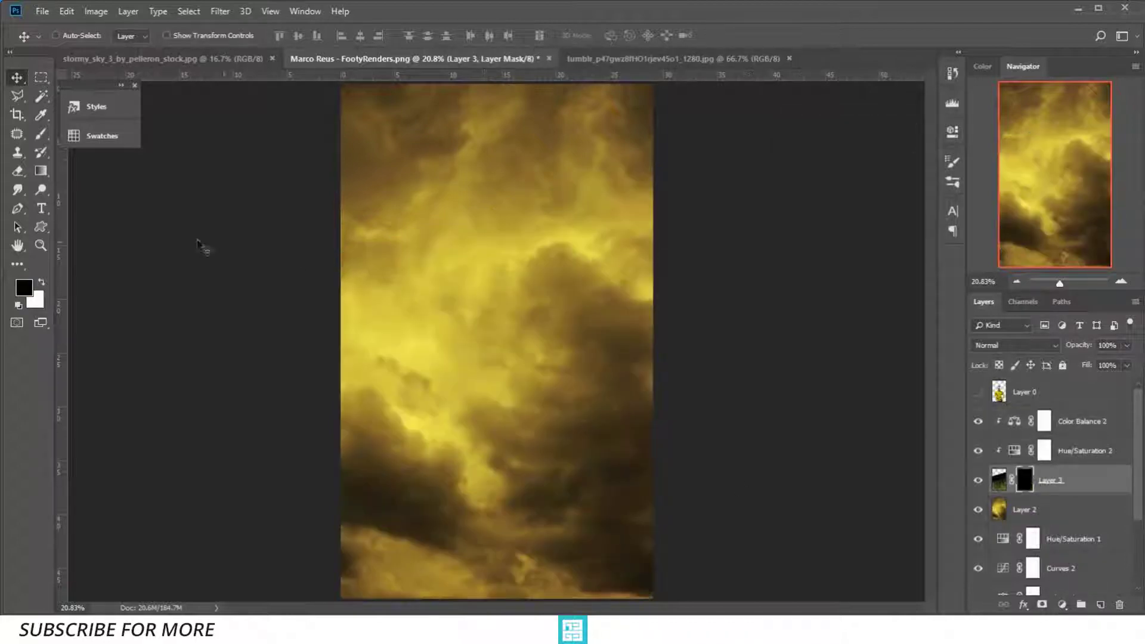
Paint white on the stadium mask to reveal grass and the diagonal railing across the centre
click(37, 133)
key(x)
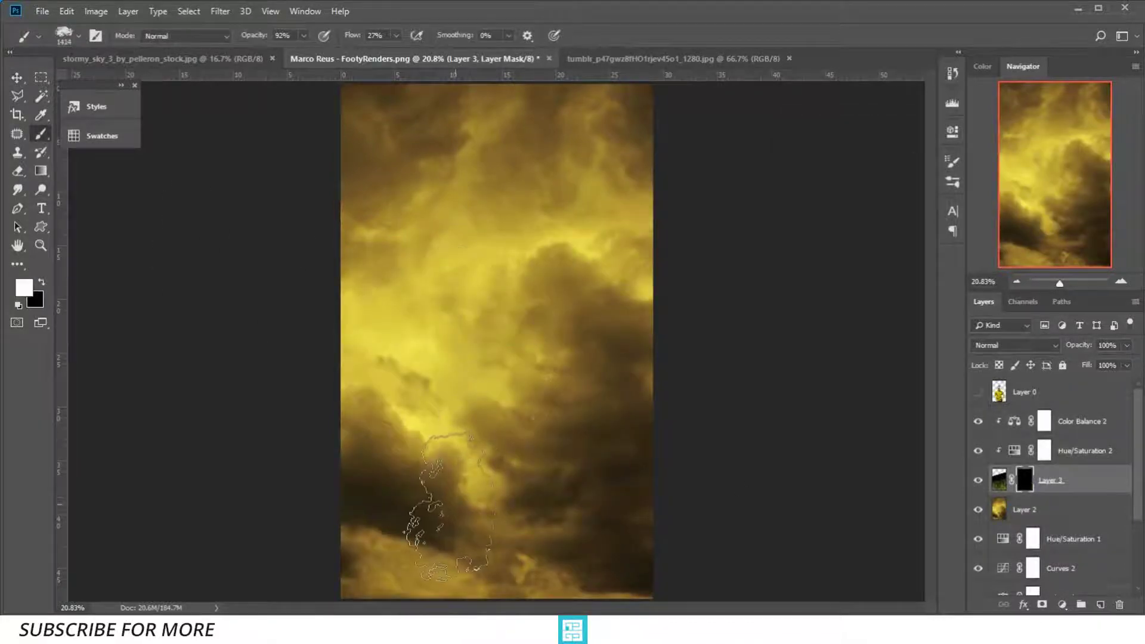
mouse_move(420, 542)
mouse_down()
mouse_move(581, 456)
mouse_move(596, 570)
mouse_up()
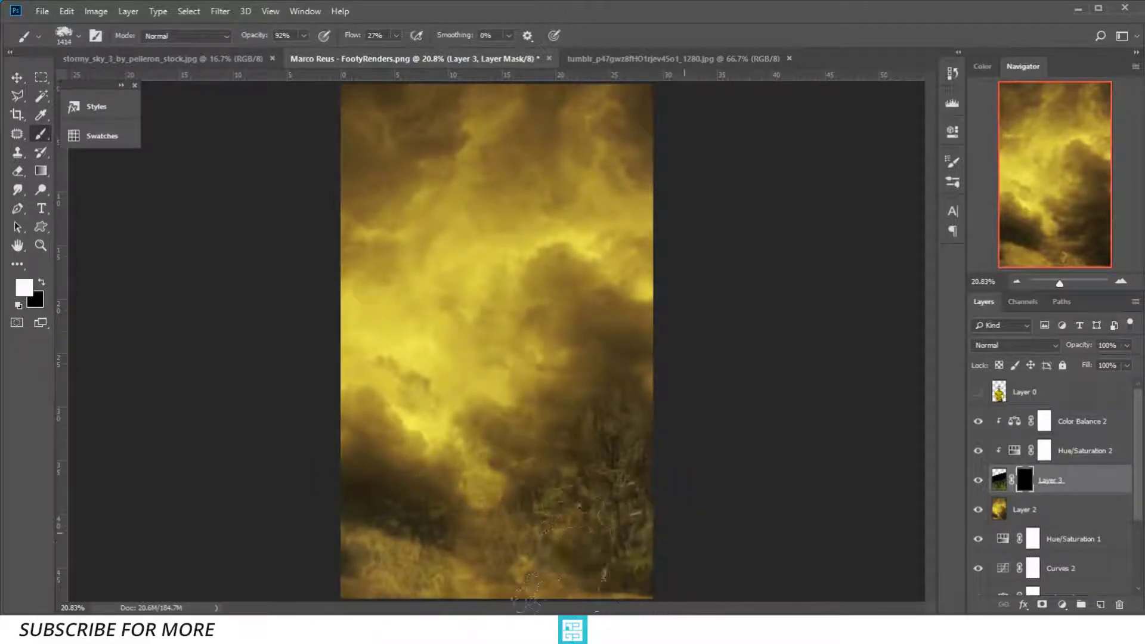
drag(518, 471, 357, 511)
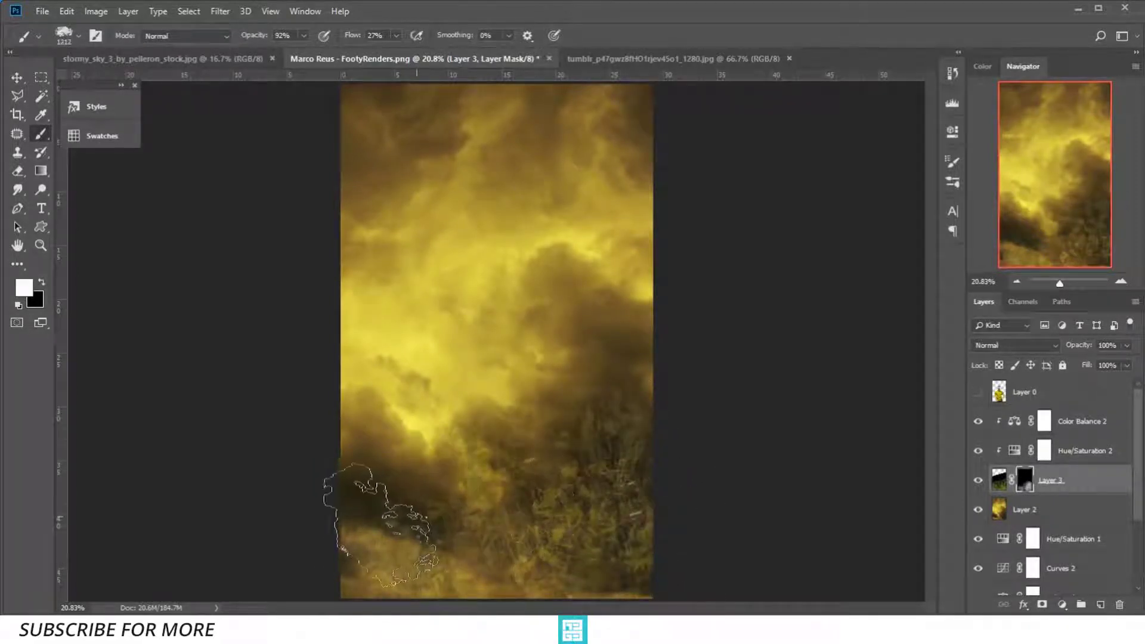
mouse_move(656, 405)
mouse_down()
mouse_move(614, 448)
mouse_move(677, 369)
mouse_up()
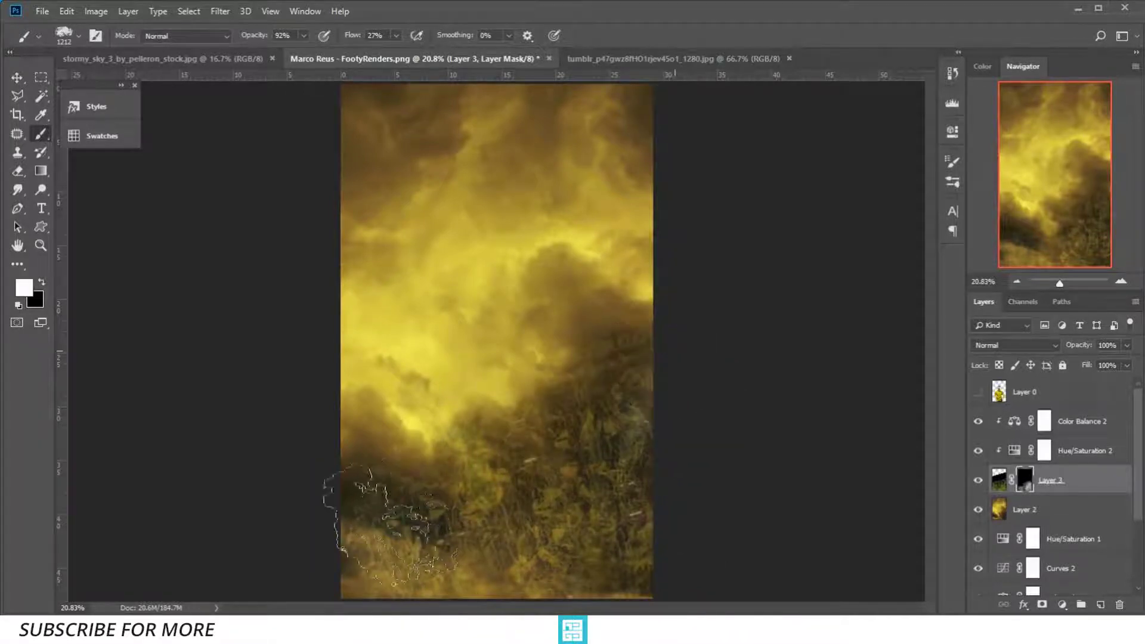
mouse_move(357, 510)
mouse_down()
mouse_move(662, 524)
mouse_move(626, 447)
mouse_move(626, 525)
mouse_up()
drag(489, 405, 453, 388)
drag(381, 417, 358, 460)
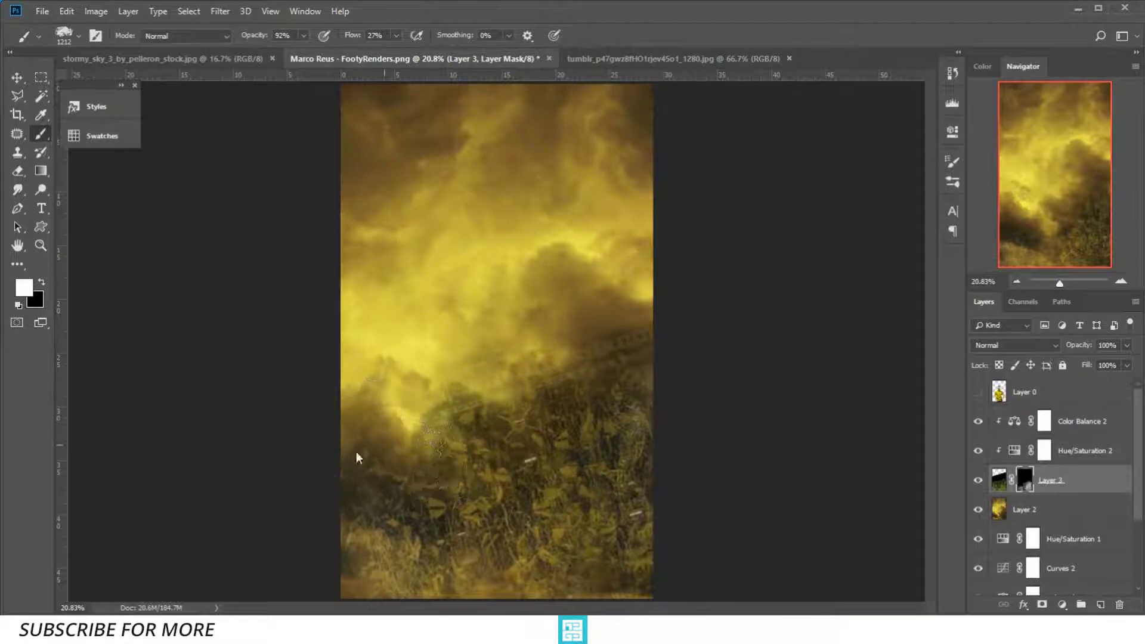
drag(567, 363, 501, 411)
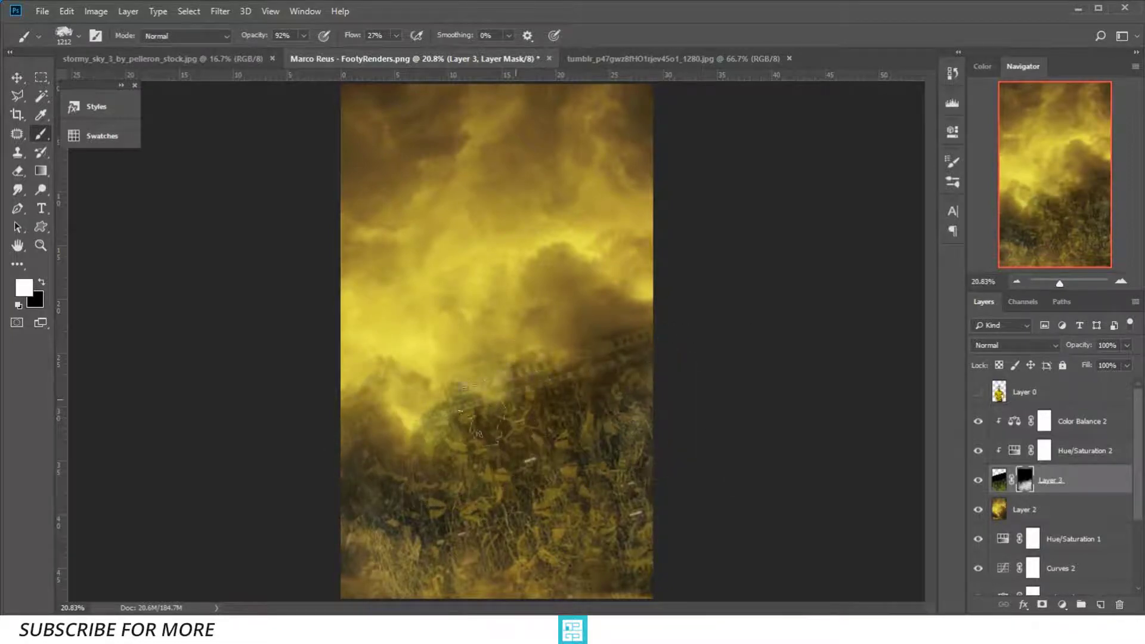
mouse_move(560, 340)
mouse_down()
mouse_move(379, 453)
mouse_move(319, 467)
mouse_up()
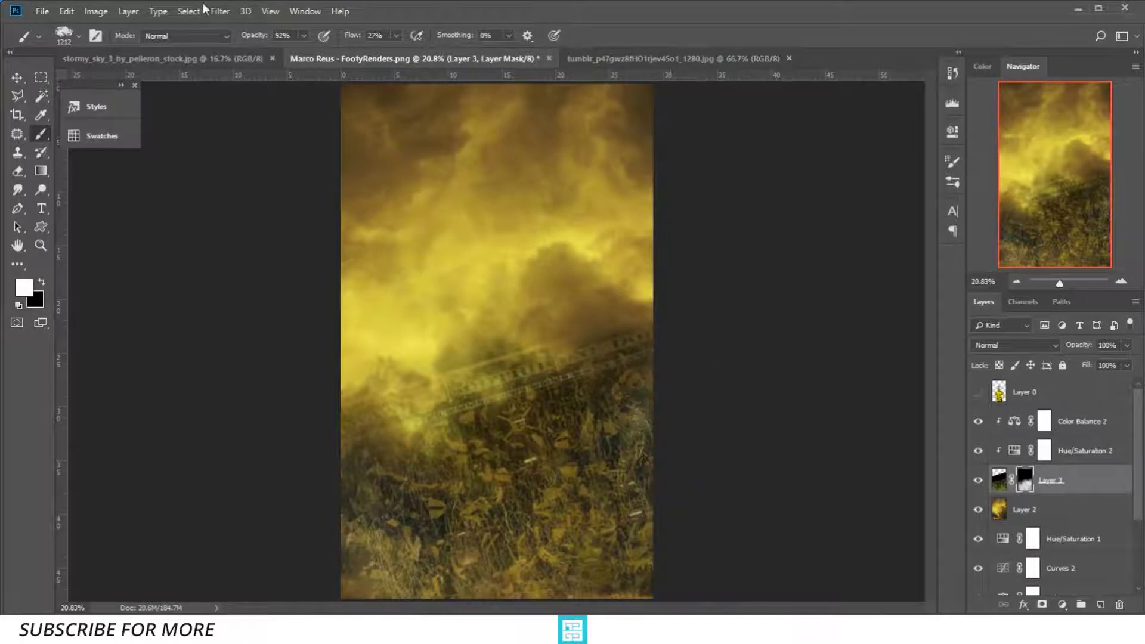
Apply a 4.4 px Gaussian Blur to Layer 3's mask
click(220, 11)
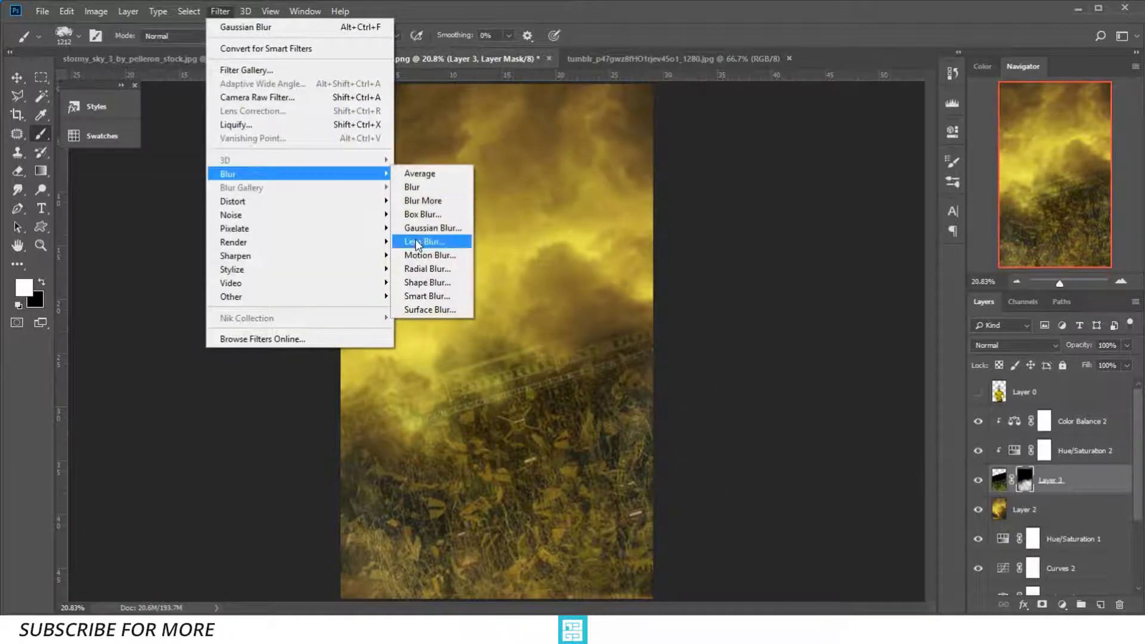
click(419, 239)
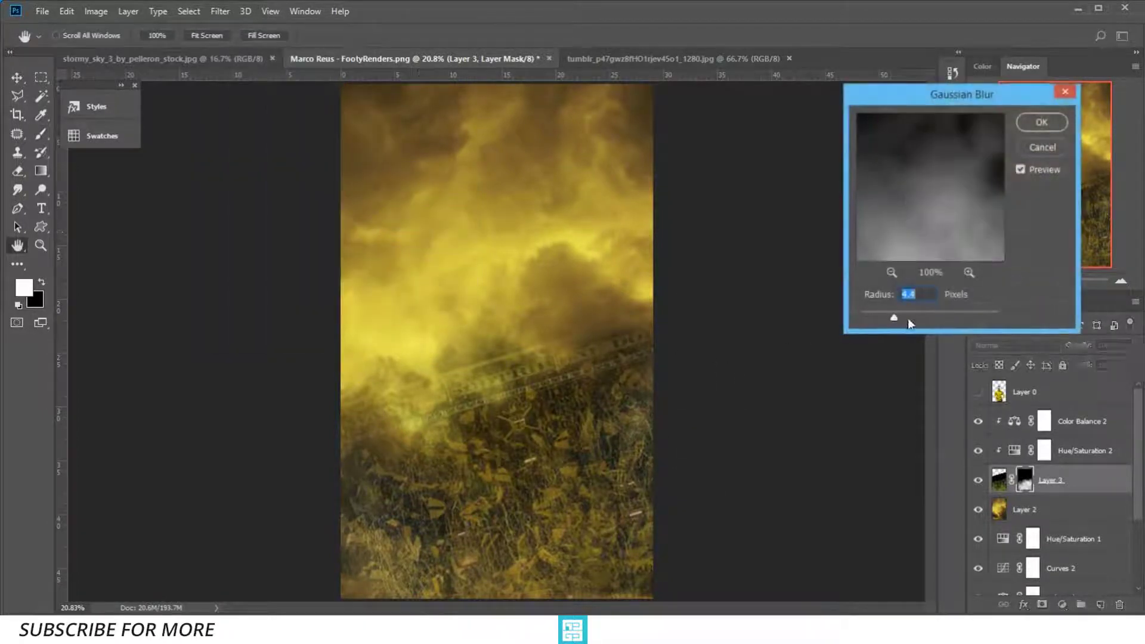
key(Return)
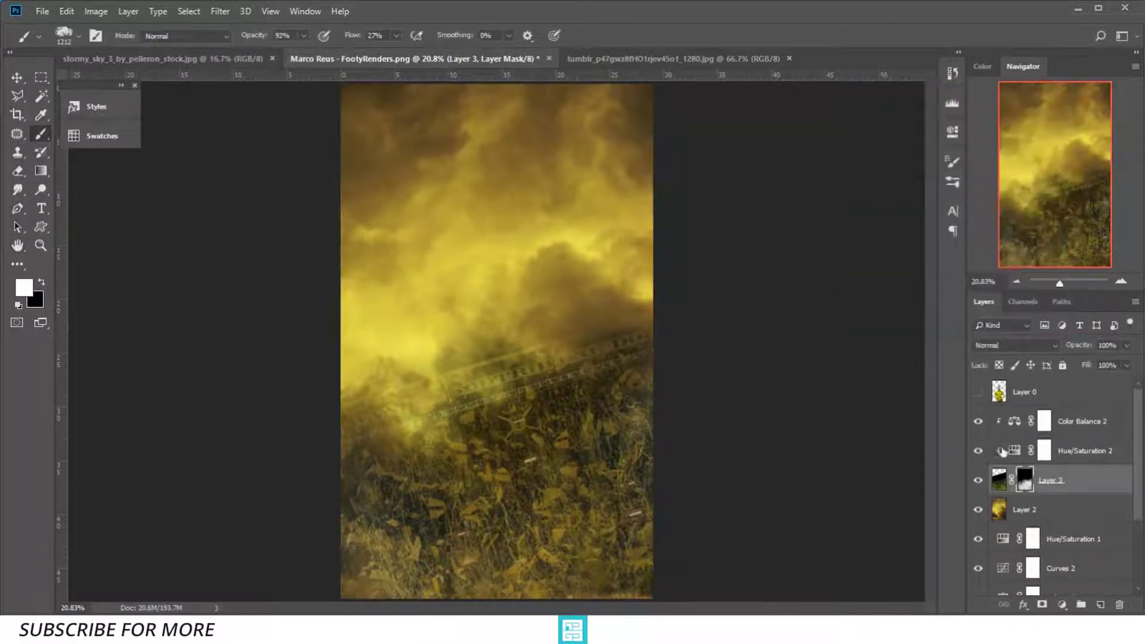
Apply a 7.6 px Gaussian Blur to Layer 3's grass texture pixels
click(1000, 478)
click(220, 11)
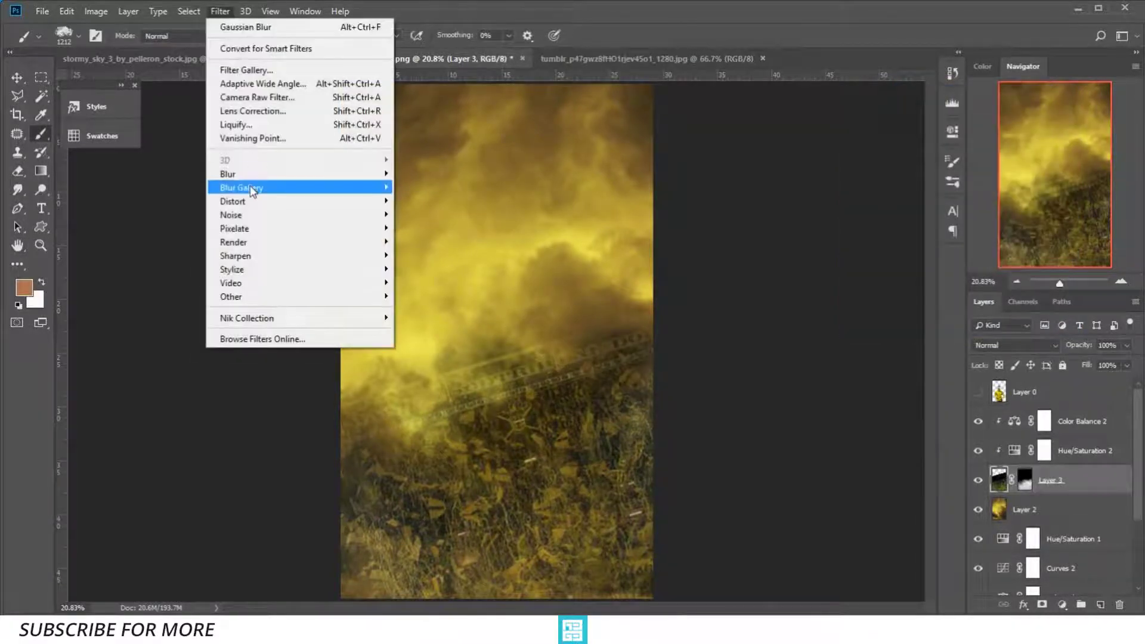
click(430, 228)
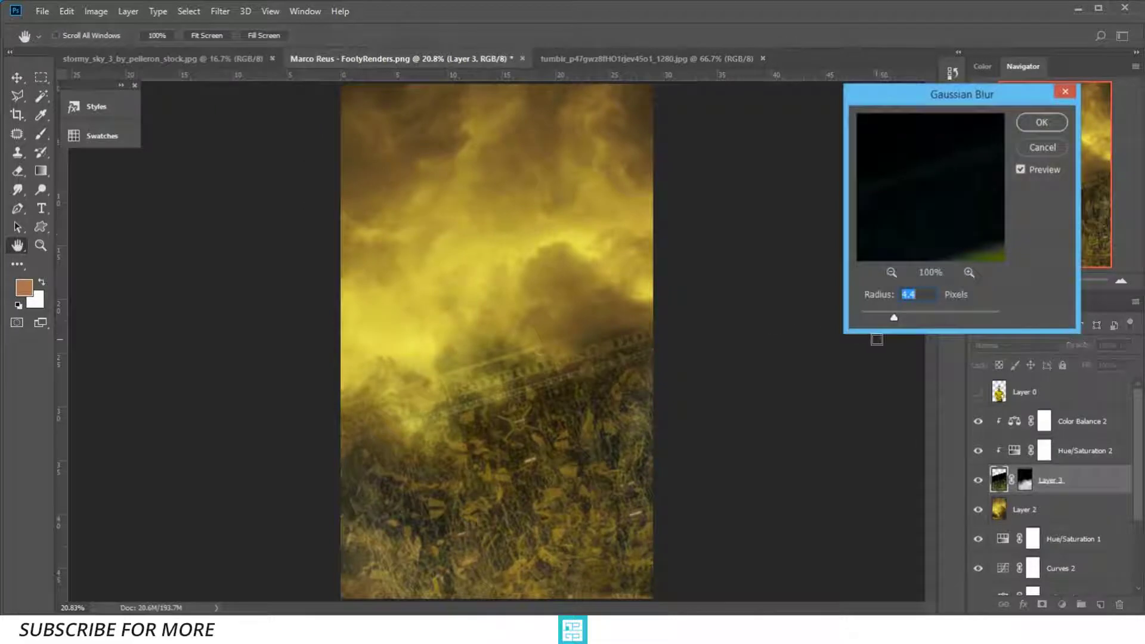
click(1033, 122)
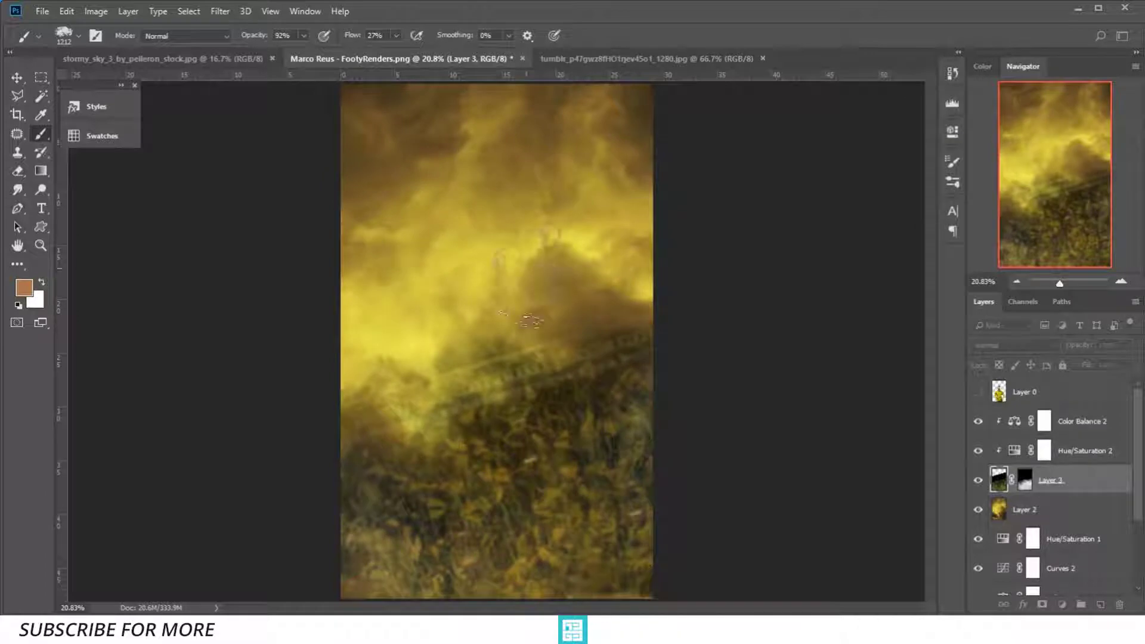
Paint black on Layer 3's mask to fade the grass texture and railing lines in the central clouds
alt+click(1042, 605)
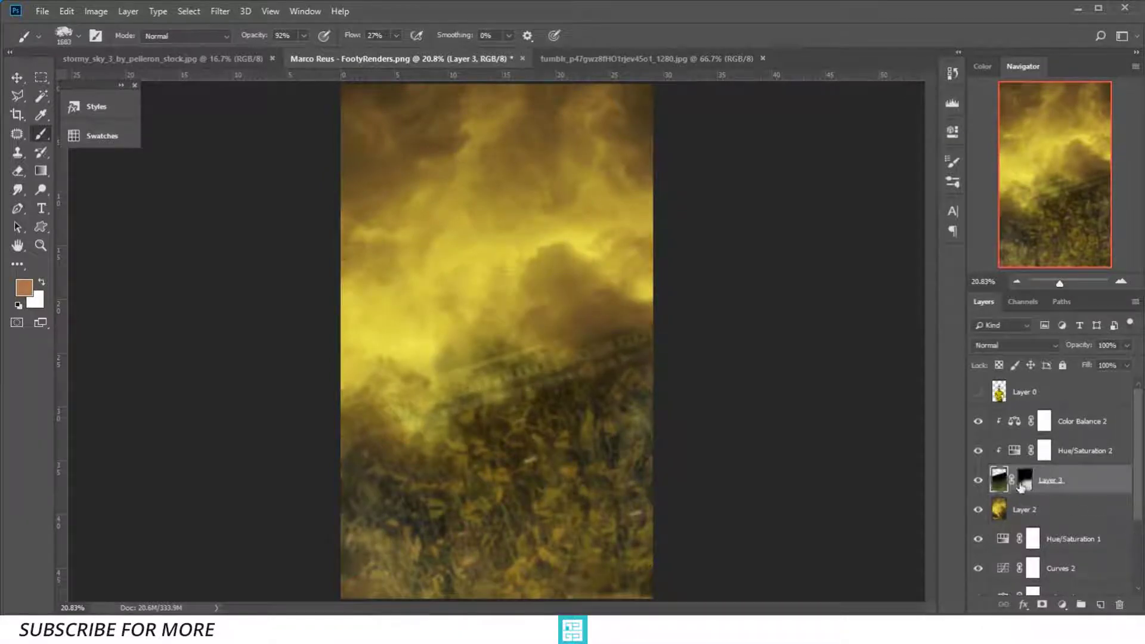
key(d)
key(x)
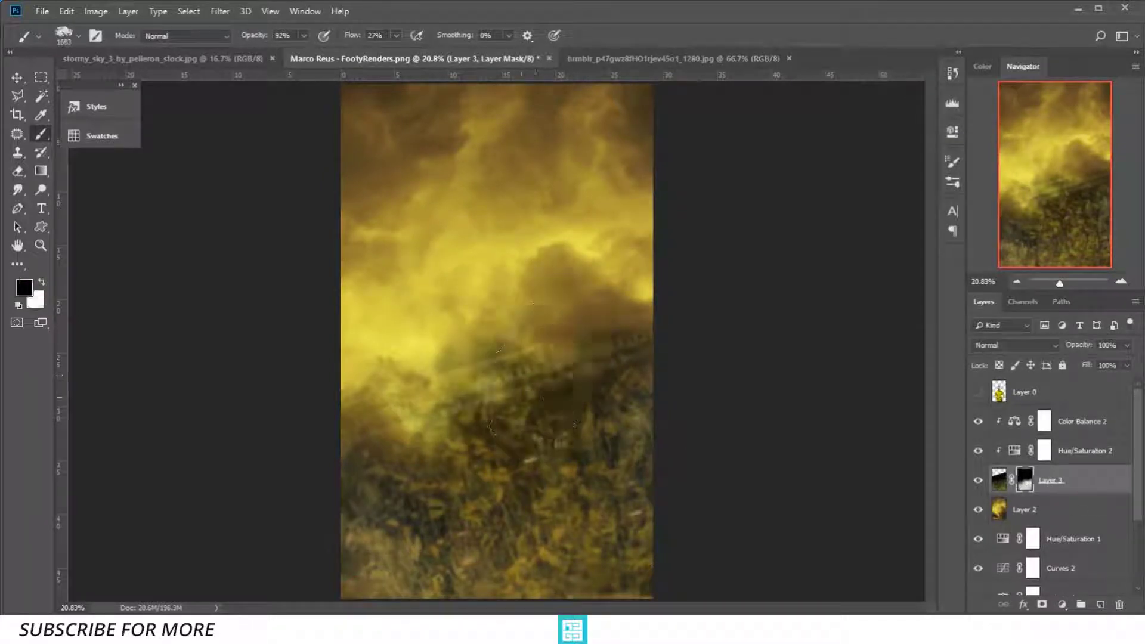
drag(533, 417, 471, 382)
drag(507, 418, 417, 471)
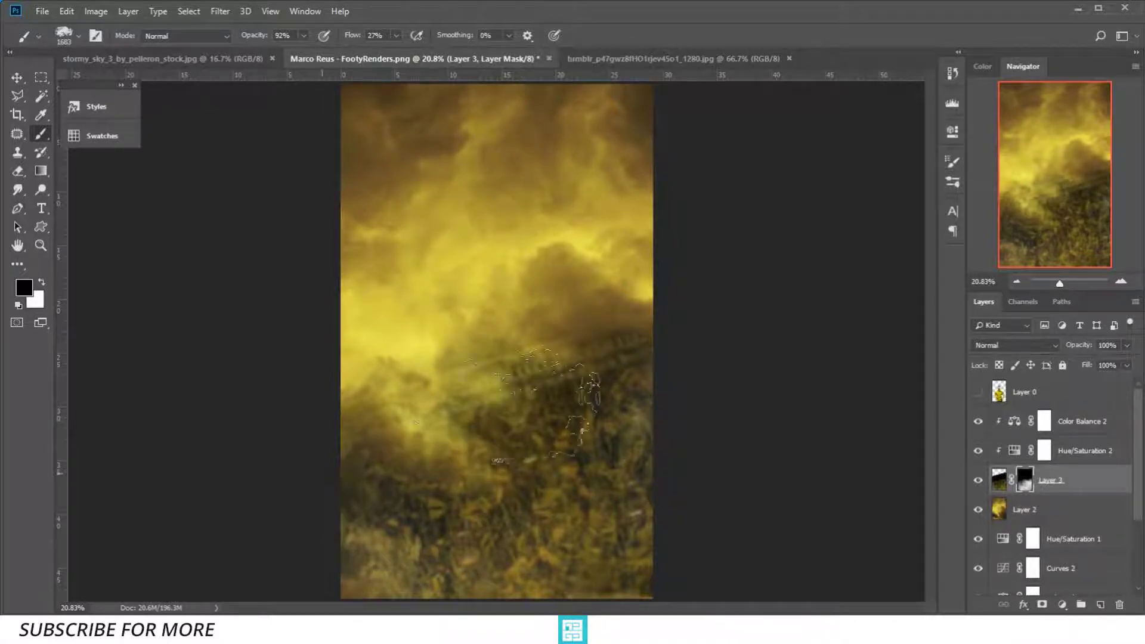
drag(590, 394, 623, 367)
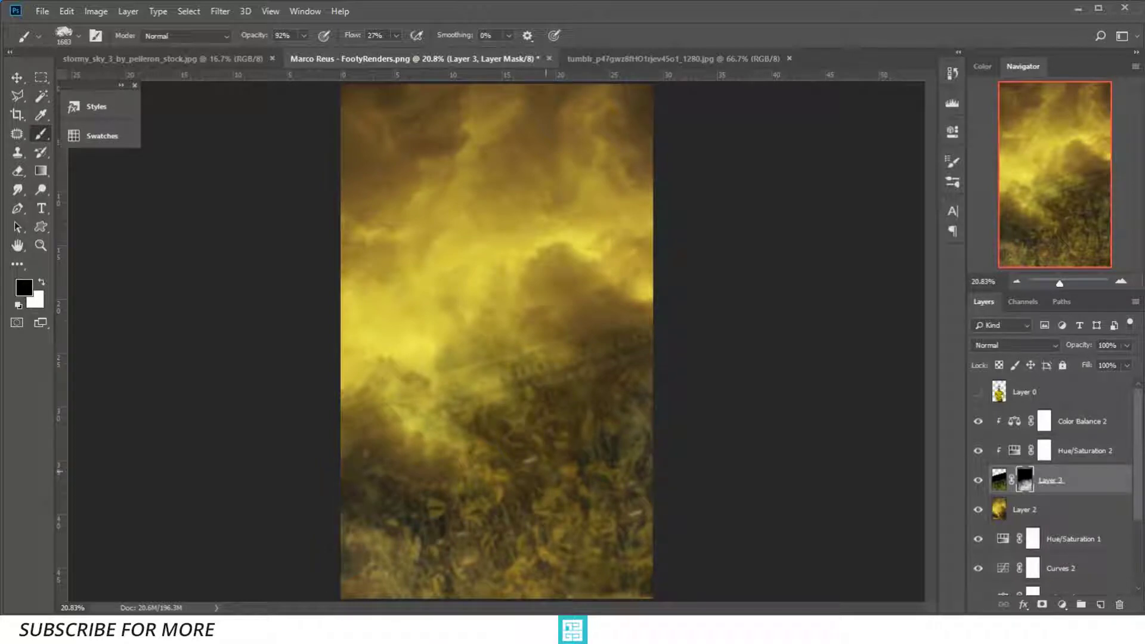
drag(519, 418, 544, 272)
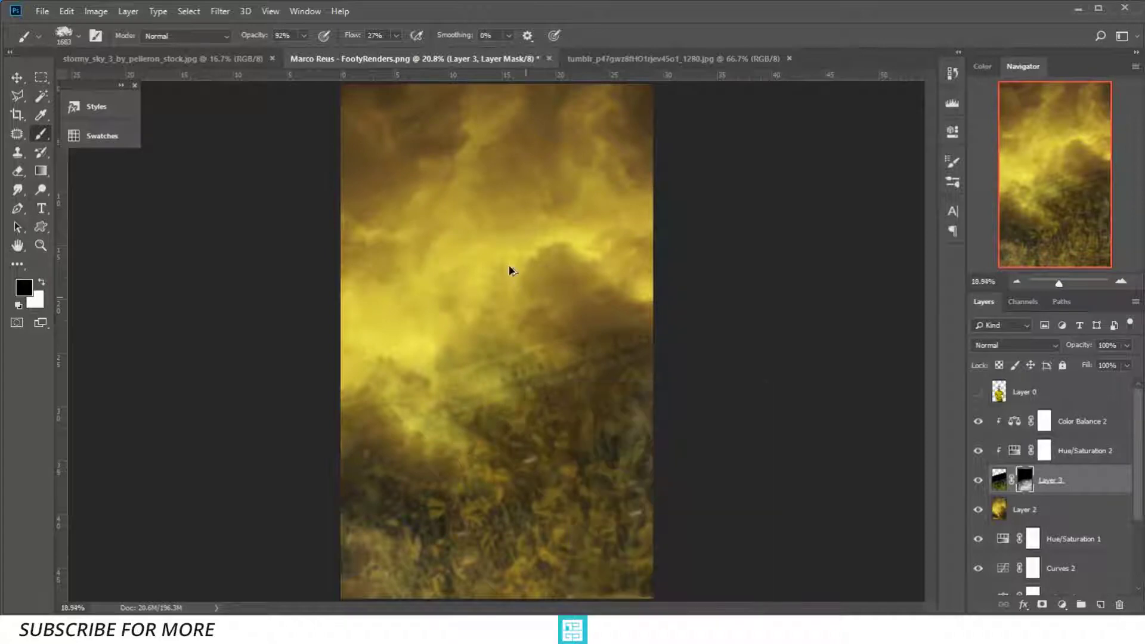
scroll(510, 269, down, 1)
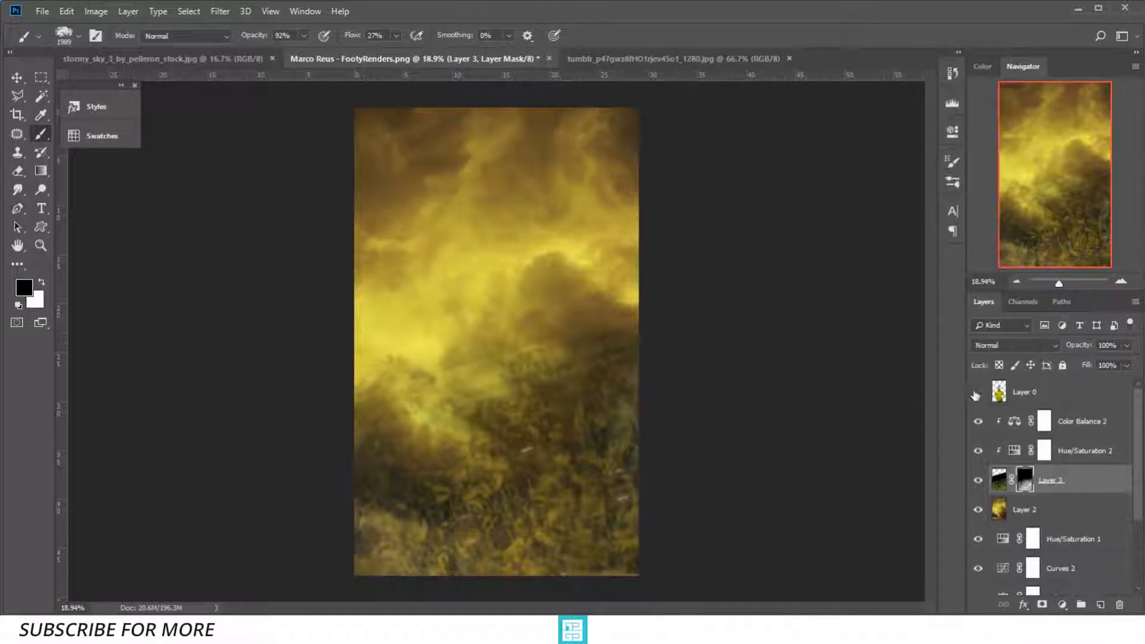
Show Layer 0, then rotate the player about -7.8° and scale him to about 107%
click(1007, 396)
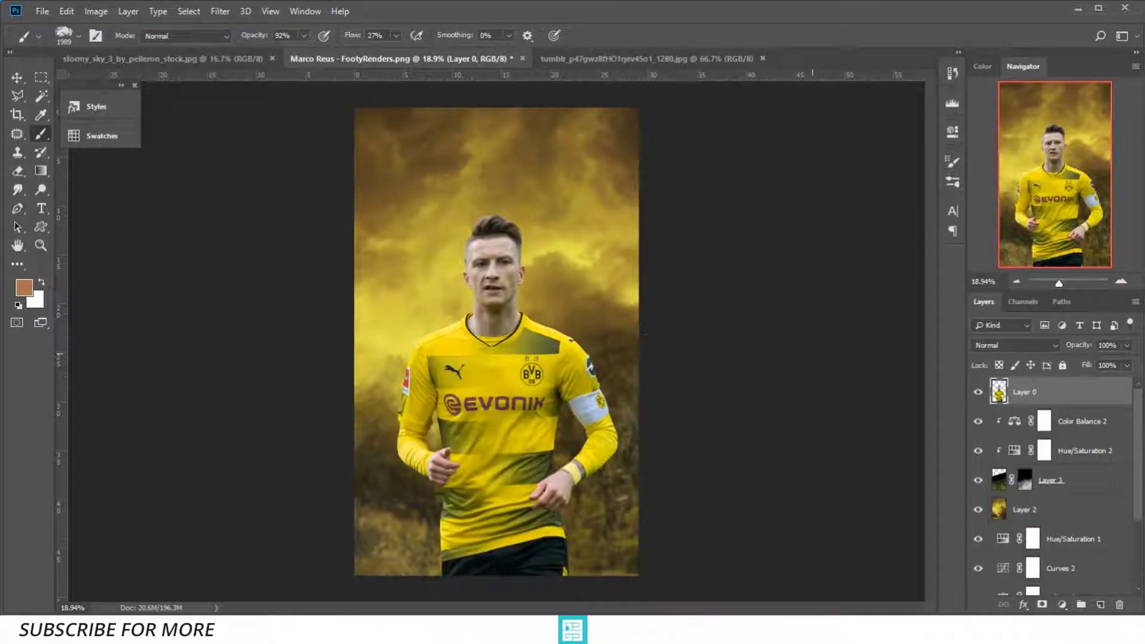
key(ctrl+t)
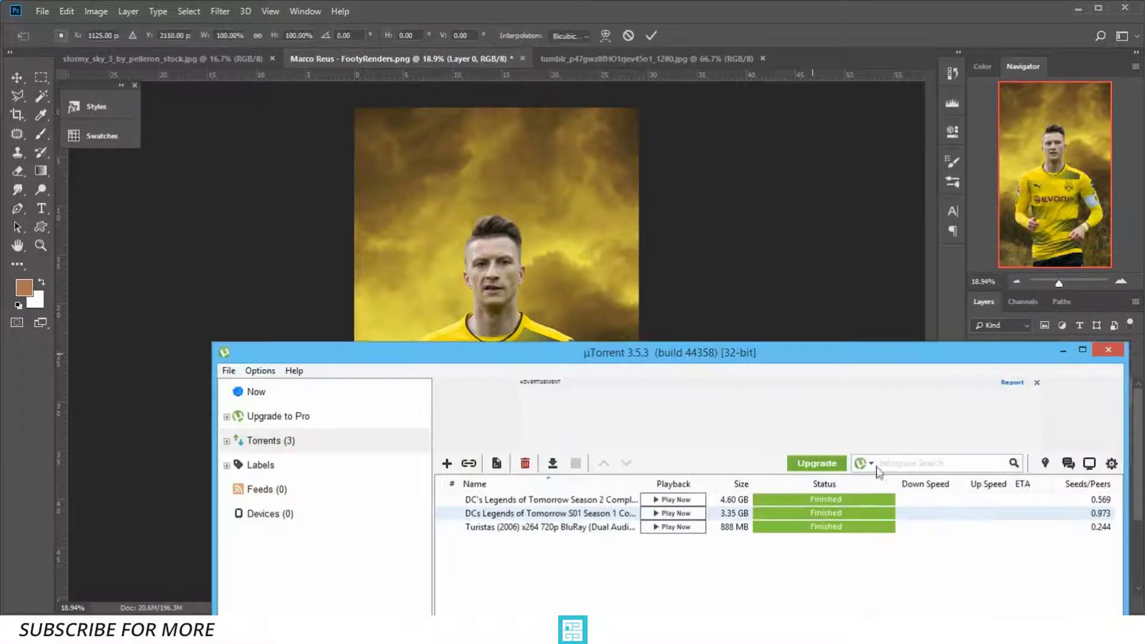
click(1106, 353)
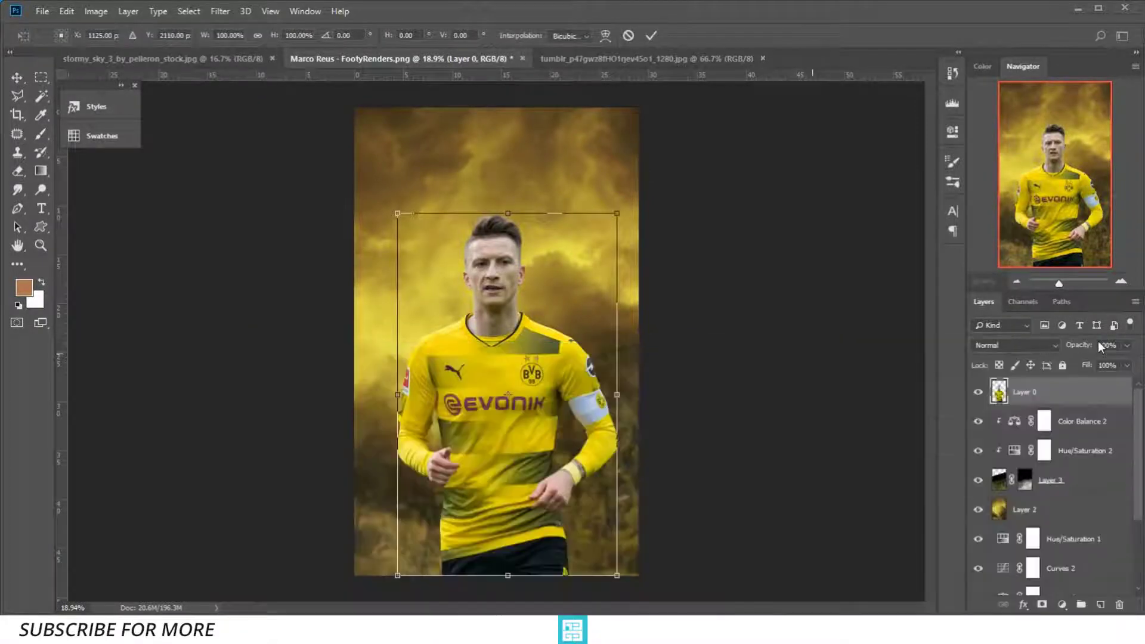
drag(645, 208, 656, 169)
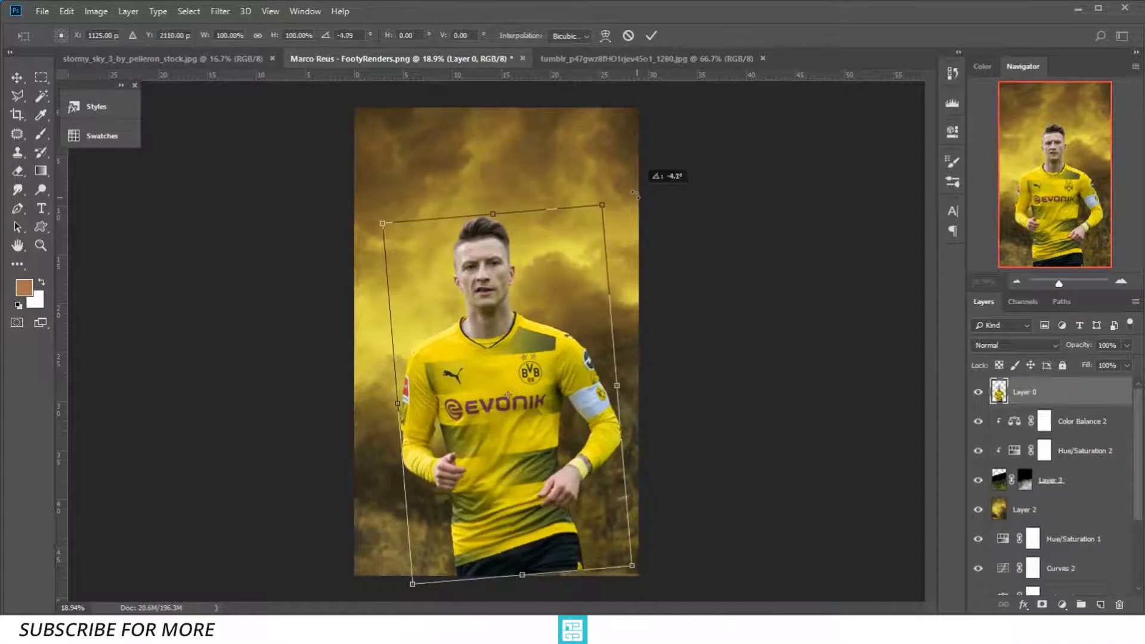
drag(641, 559, 647, 575)
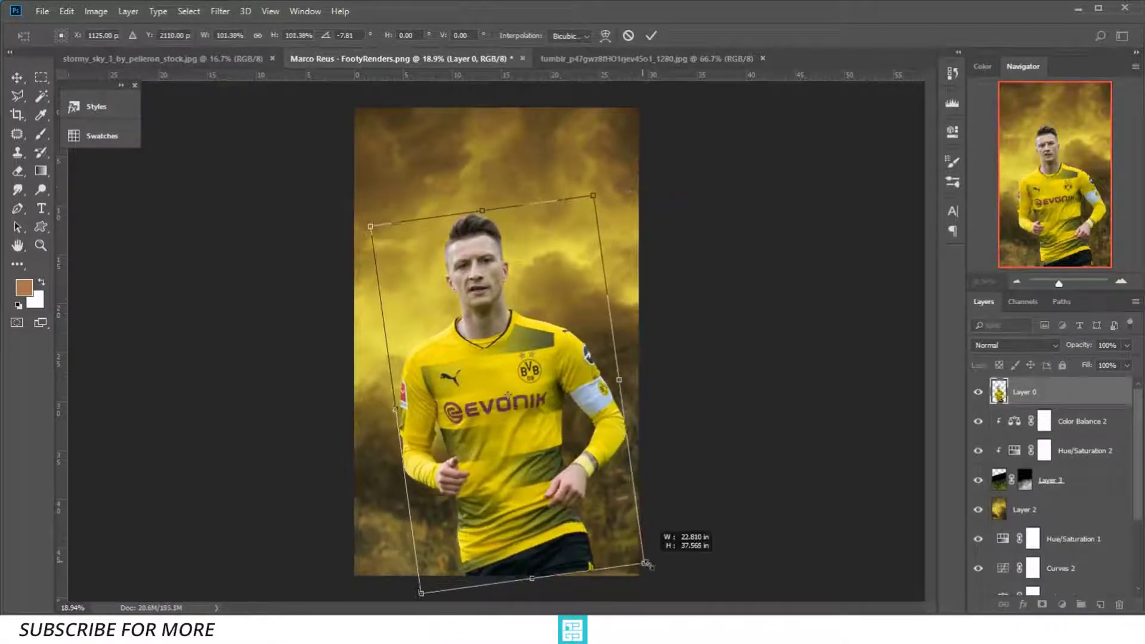
drag(584, 527, 583, 525)
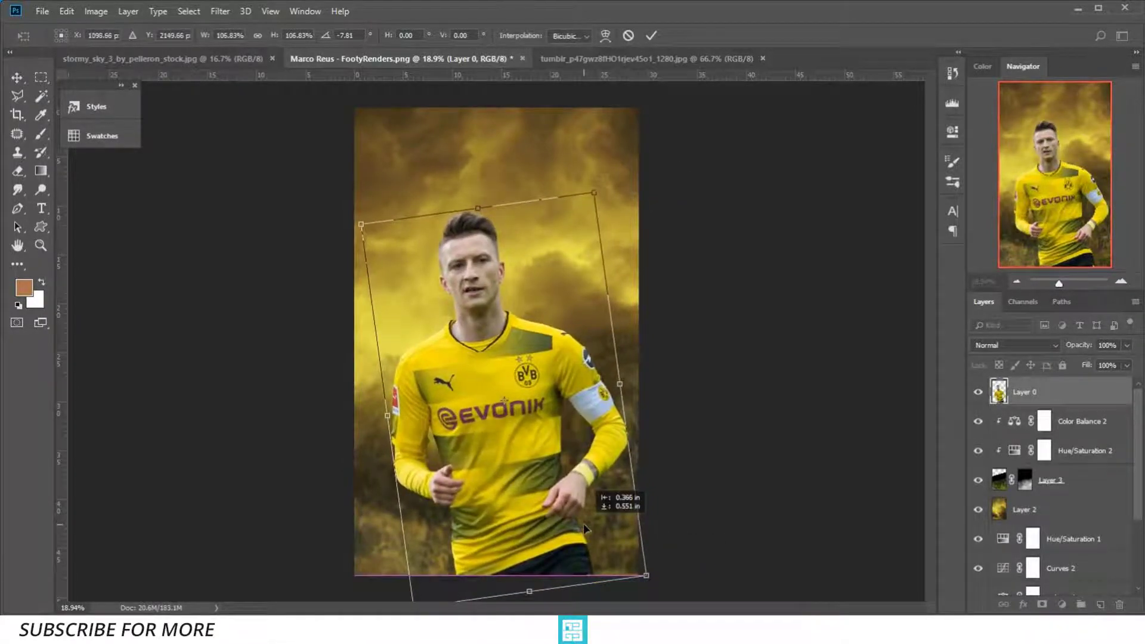
key(Return)
Bring up the adjustment layer list to add a Hue/Saturation adjustment
key(b)
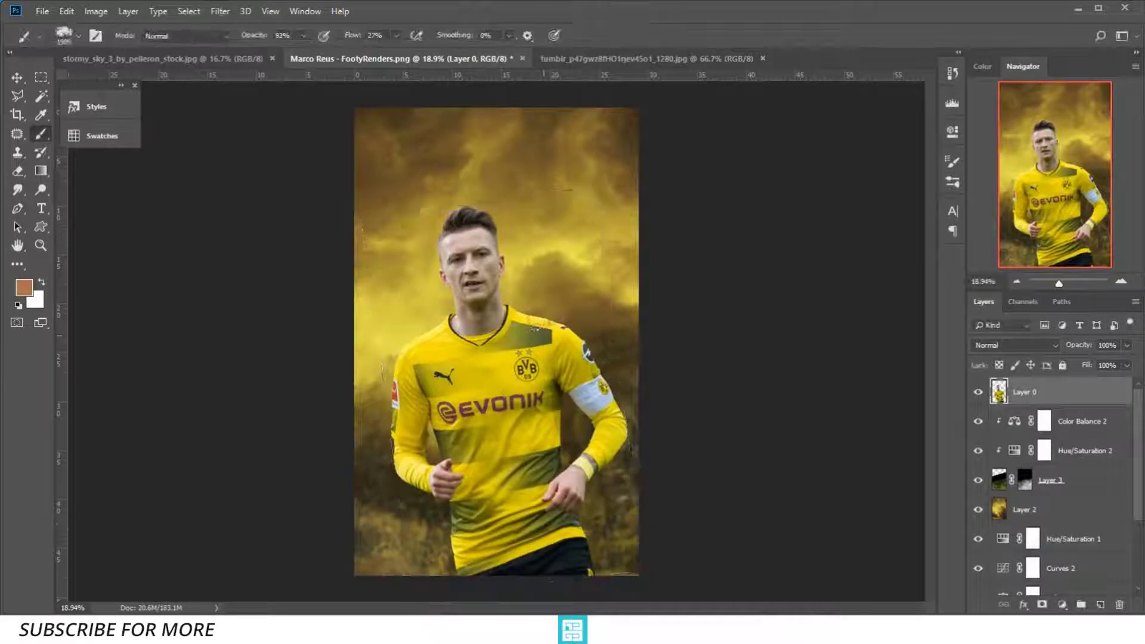
scroll(545, 185, up, 2)
scroll(453, 219, up, 1)
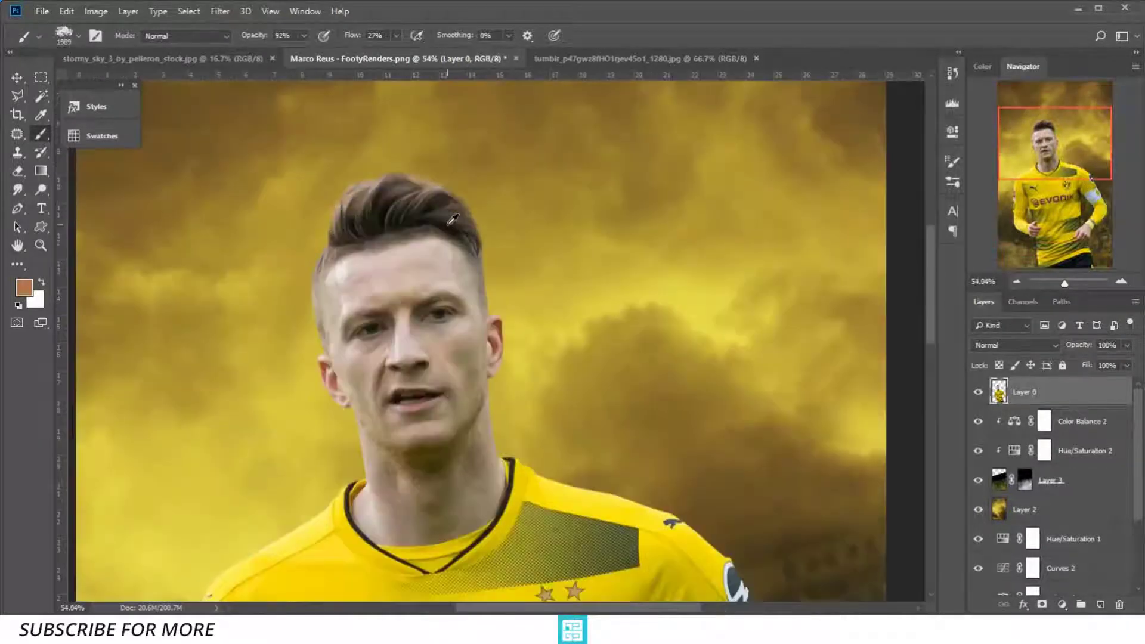
scroll(454, 220, down, 3)
scroll(455, 220, down, 1)
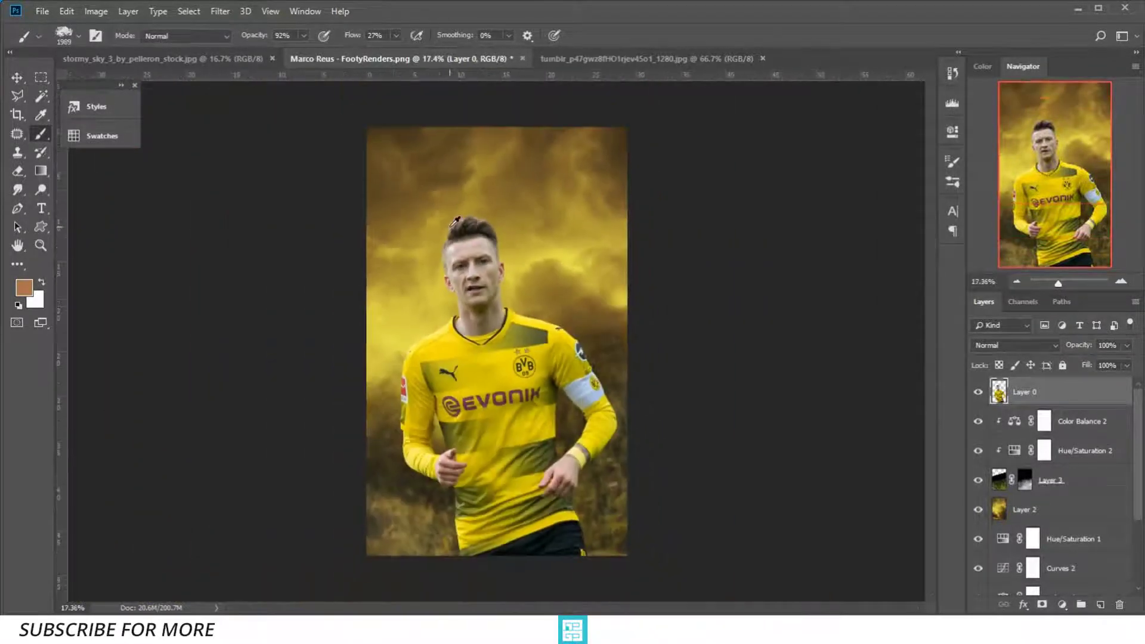
click(1057, 603)
Add a Hue/Saturation layer clipped to Layer 0 with Saturation -25 and Lightness -10
click(1054, 465)
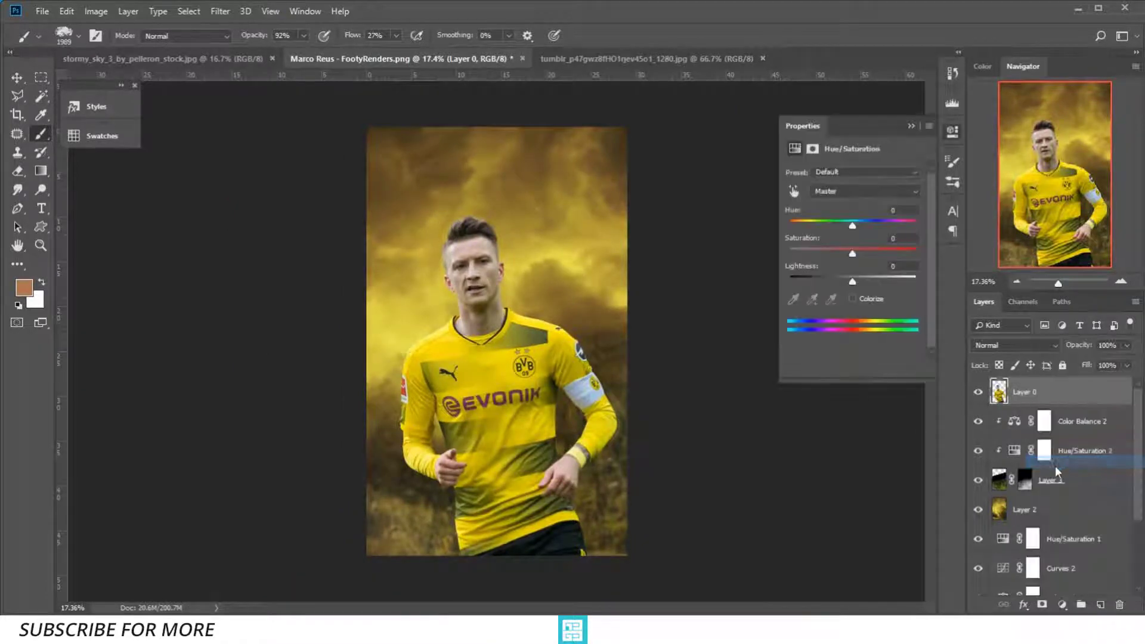
click(829, 365)
mouse_move(851, 252)
mouse_down()
mouse_move(835, 252)
mouse_move(847, 281)
mouse_move(837, 253)
mouse_up()
Add a clipped Color Balance layer shifting the player's colours warmer, toward red
click(1063, 605)
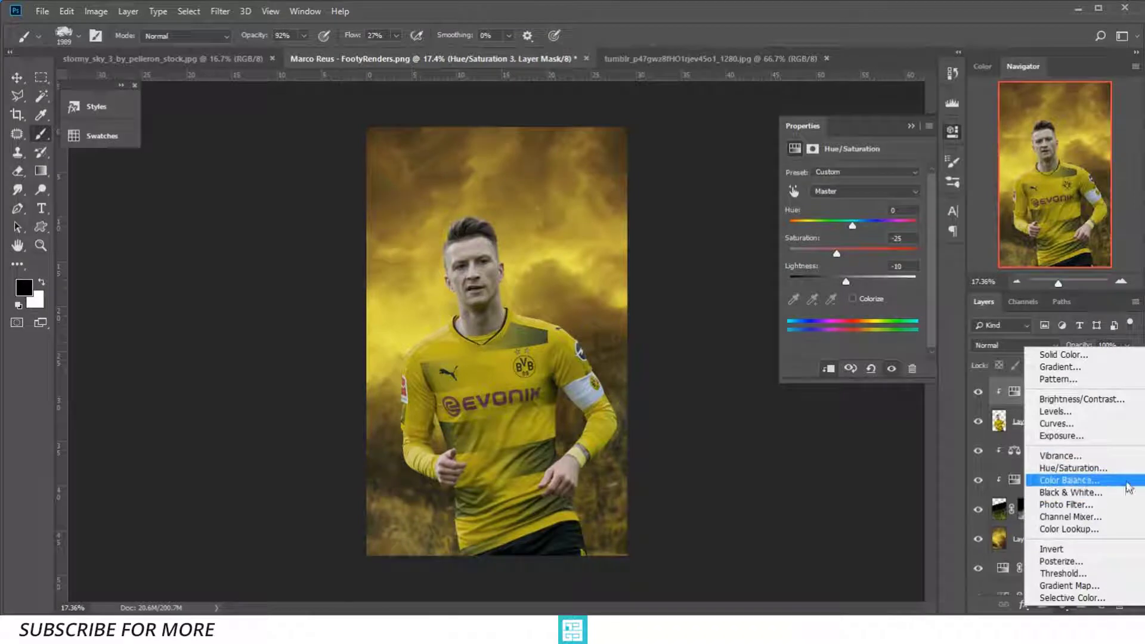
click(1072, 481)
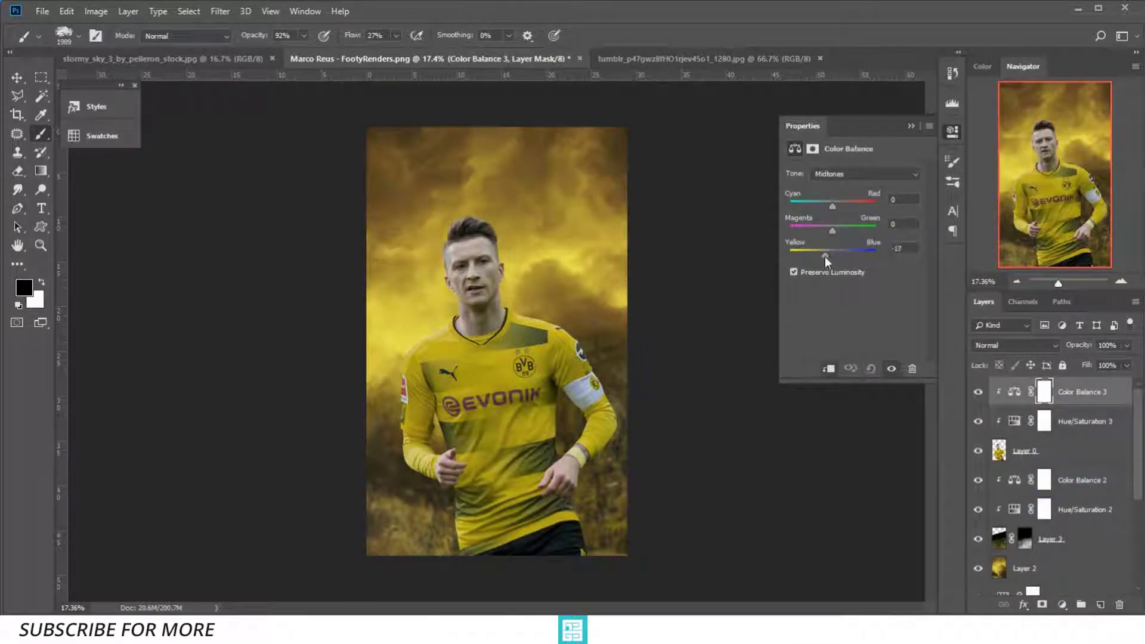
drag(824, 258, 824, 256)
drag(832, 206, 841, 201)
click(910, 126)
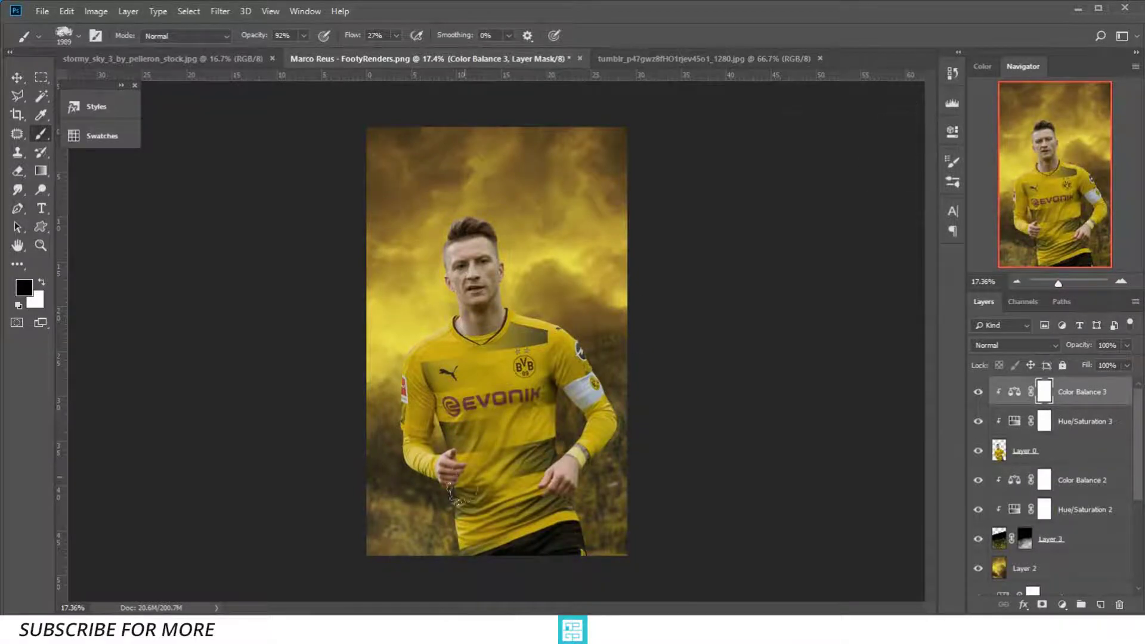
scroll(469, 419, up, 5)
scroll(469, 419, up, 3)
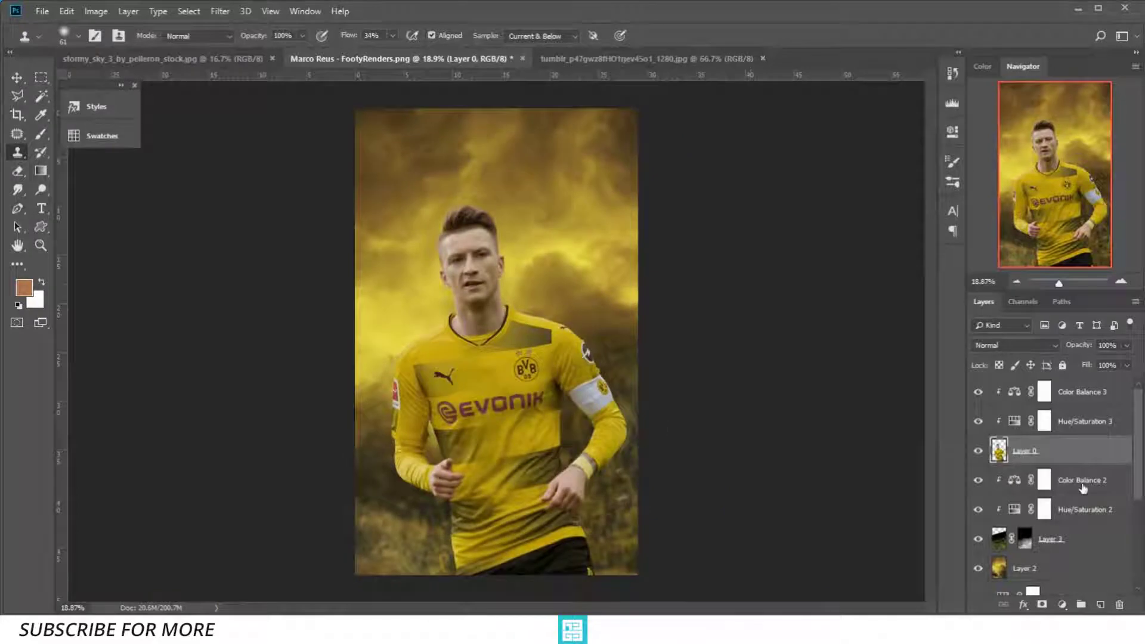
Group the background layers into one group and the remaining layers into a second group
click(1083, 489)
shift+click(1088, 566)
scroll(1088, 565, down, 3)
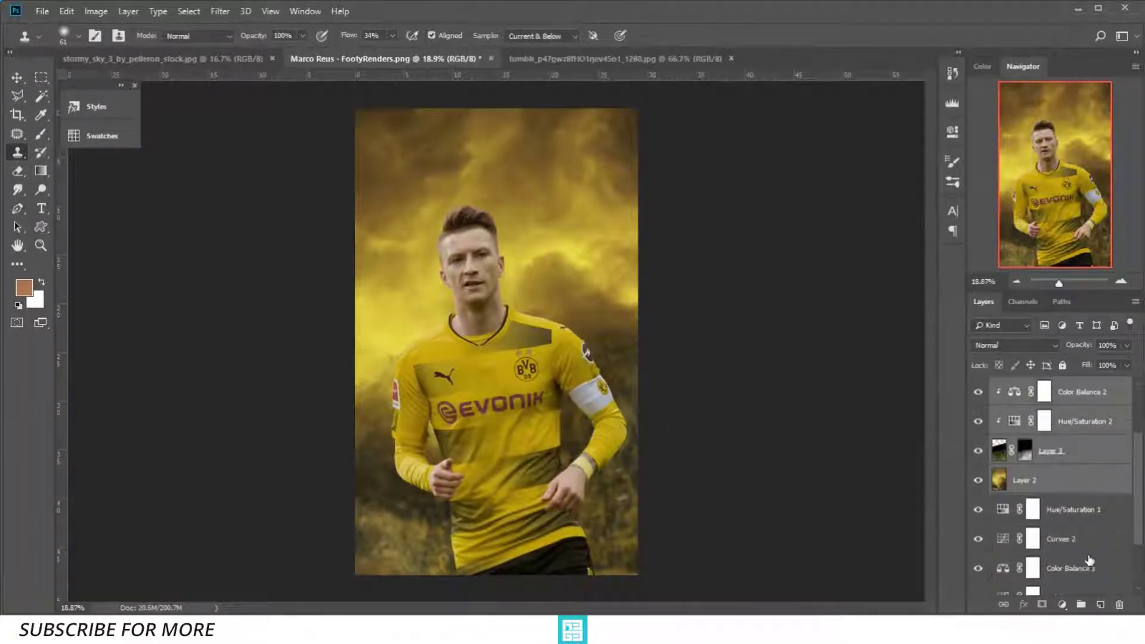
scroll(1089, 560, down, 3)
scroll(1093, 581, up, 5)
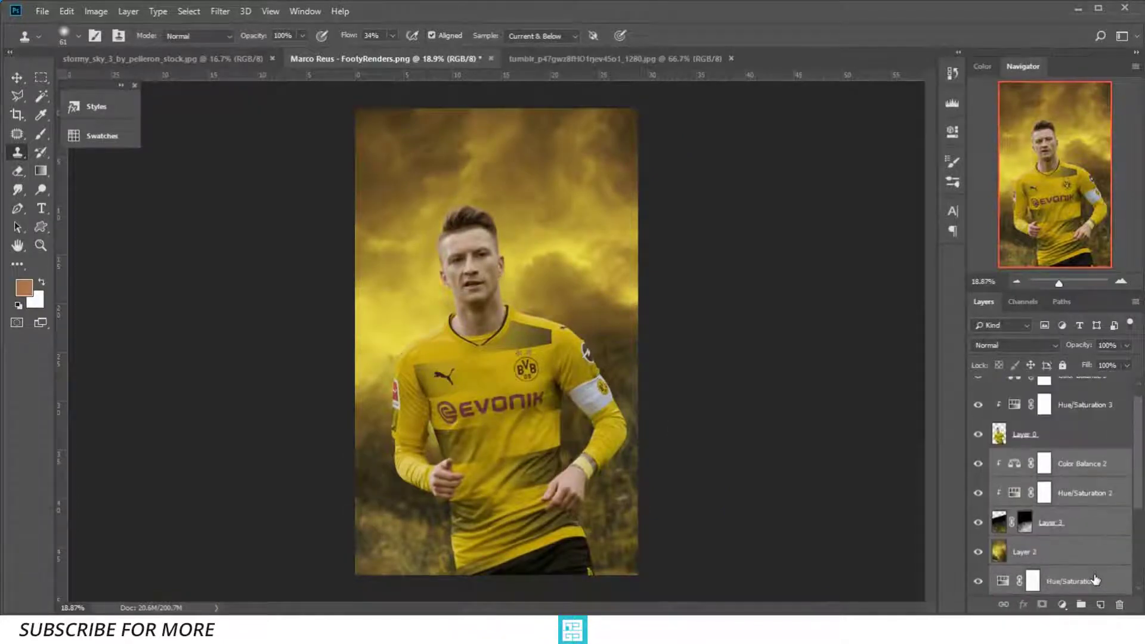
key(ctrl+g)
click(1091, 450)
shift+click(1094, 404)
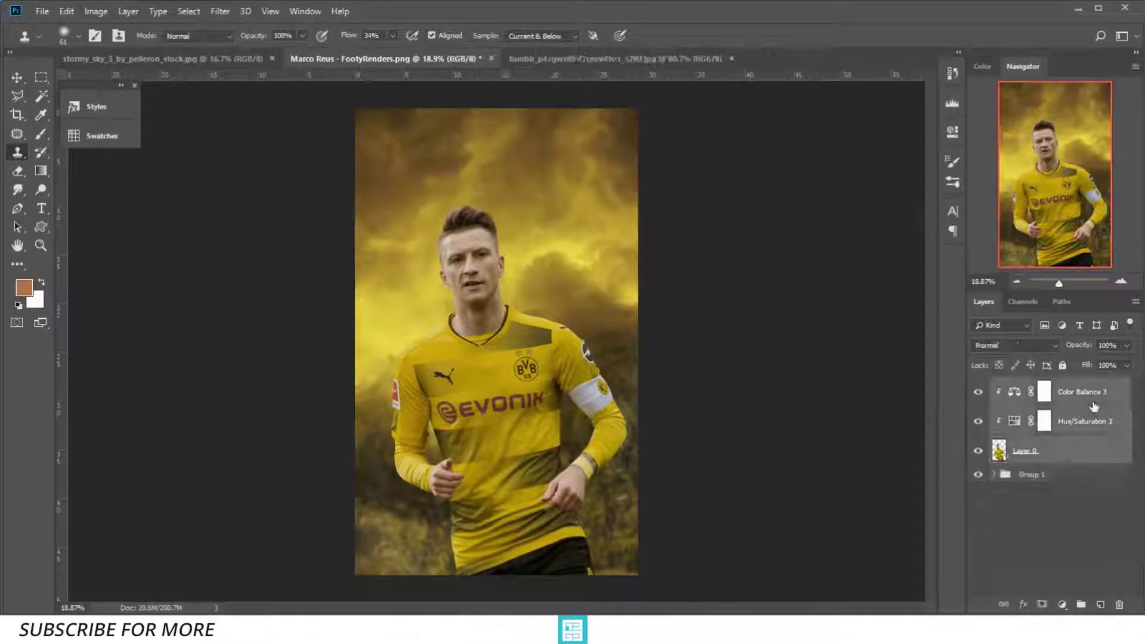
key(ctrl+g)
Rename the groups to BG and MARCO, then select BG
double_click(1030, 404)
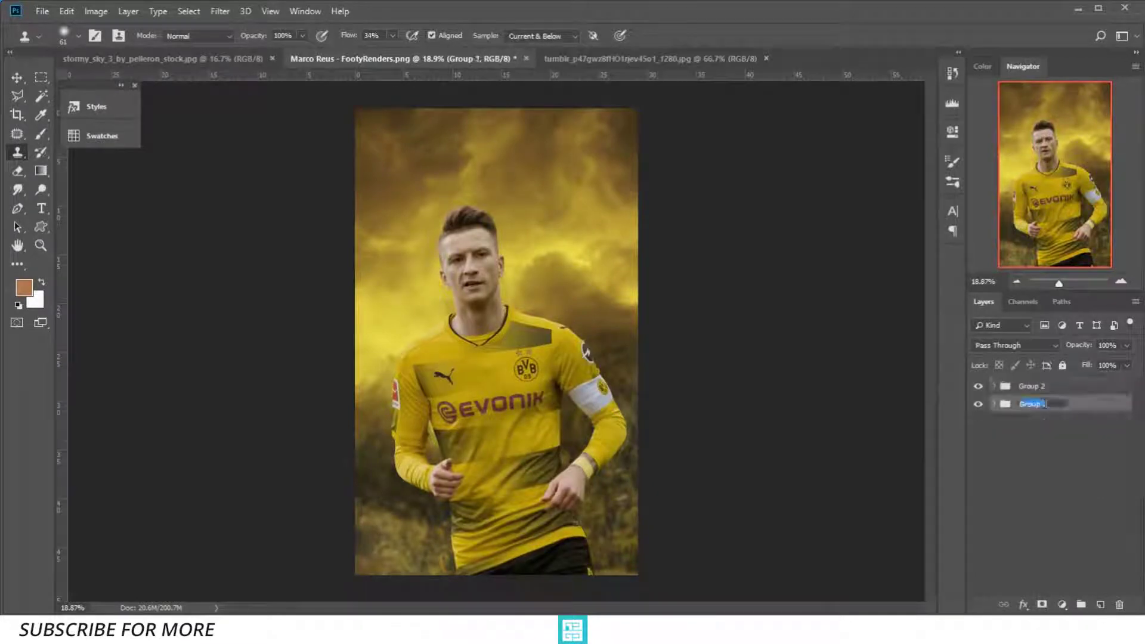
text(BG)
key(Return)
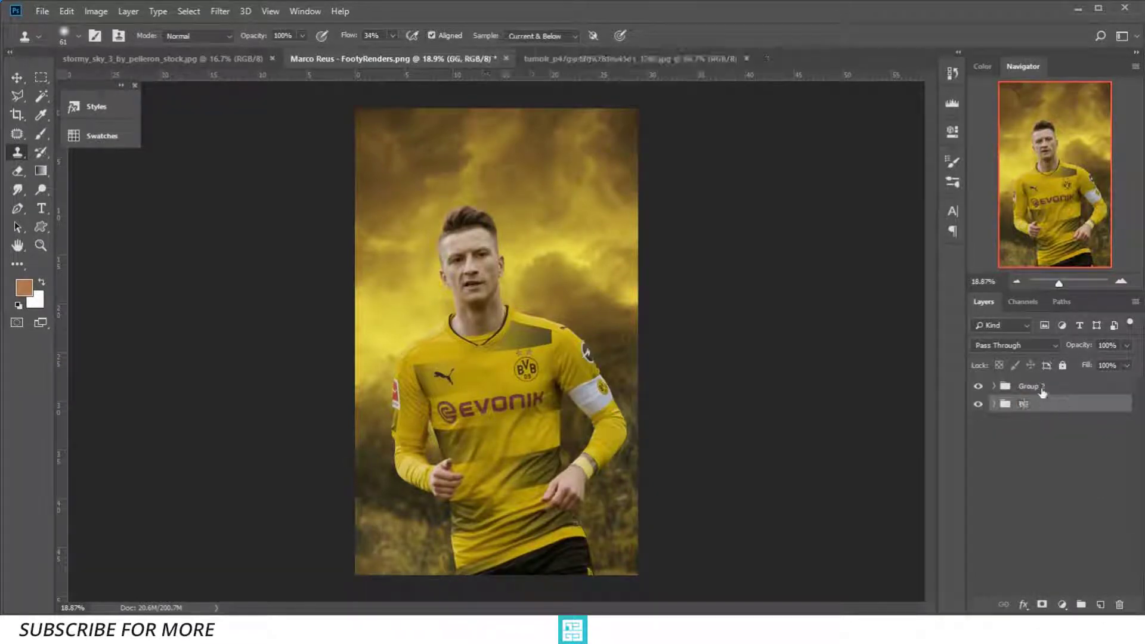
double_click(1031, 387)
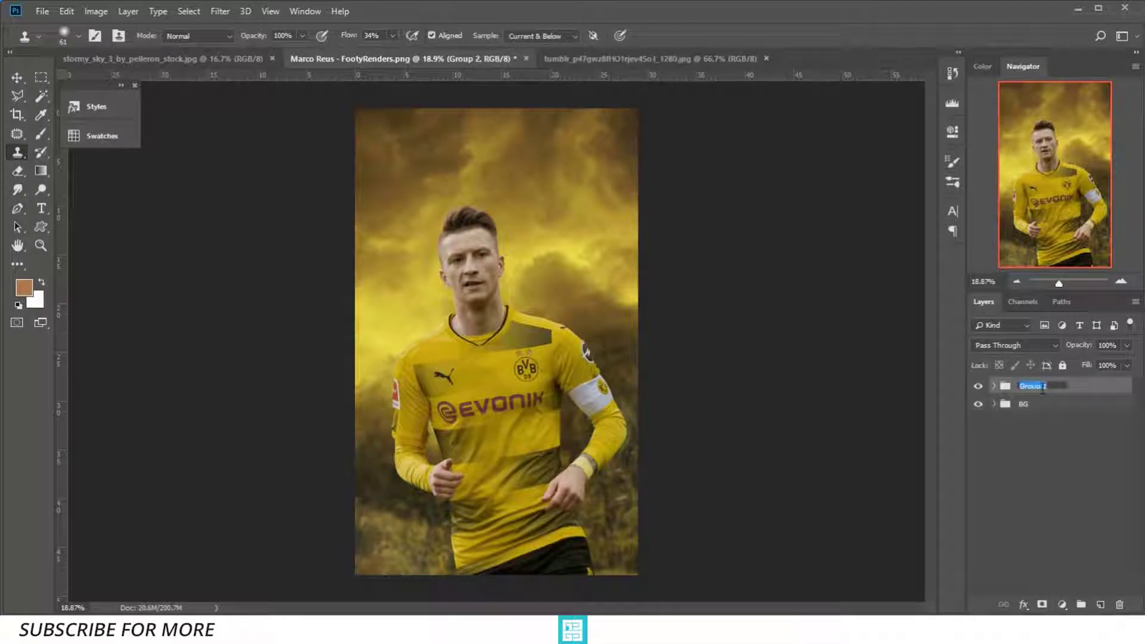
text(Ma)
key(Return)
click(1041, 402)
Add a new layer above BG and set up a large yellow soft round brush
click(1100, 605)
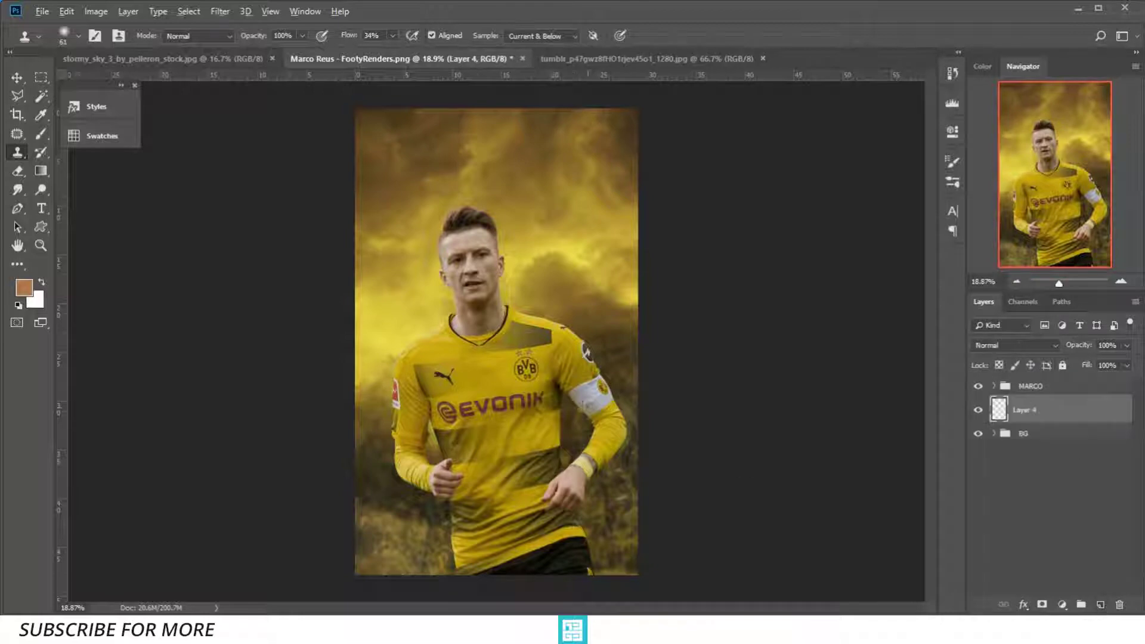
scroll(117, 217, up, 1)
key(b)
alt+click(397, 319)
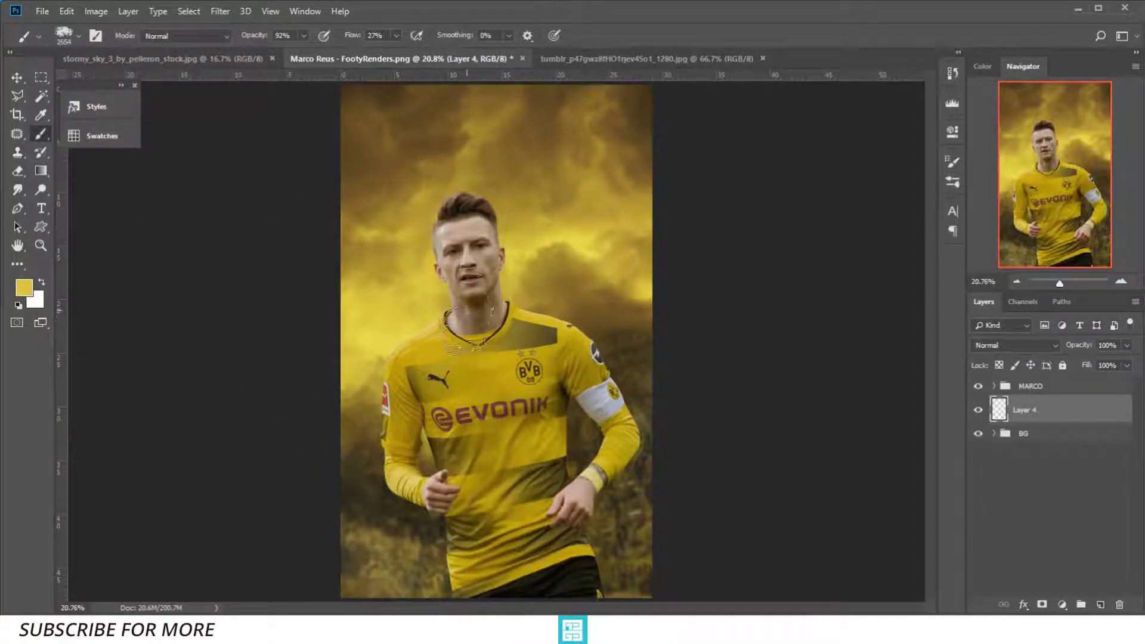
right_click(487, 299)
key(s)
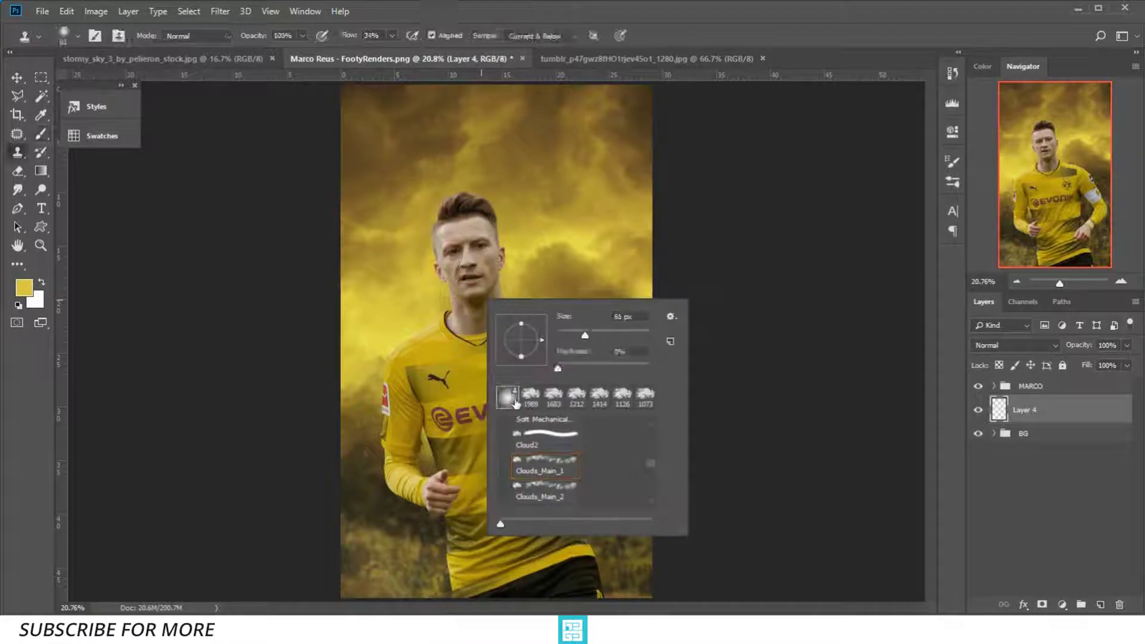
drag(649, 461, 653, 421)
click(544, 446)
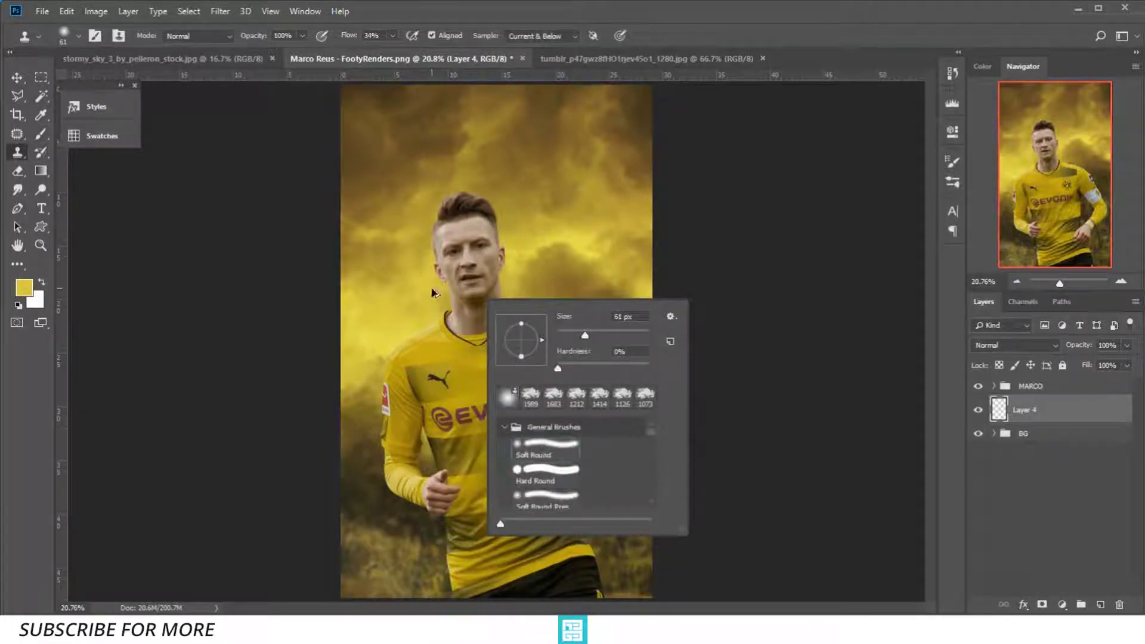
drag(465, 292, 477, 286)
click(41, 133)
Resize the soft round brush to about 2191 px and undo a trial stroke on the right edge
right_click(420, 250)
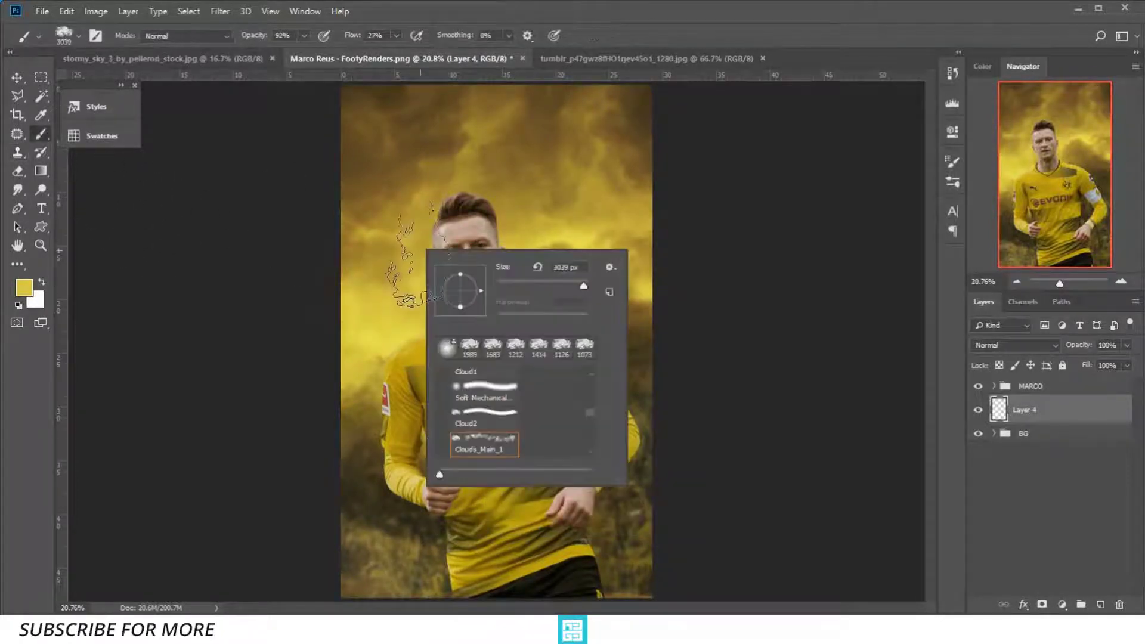
scroll(513, 398, up, 5)
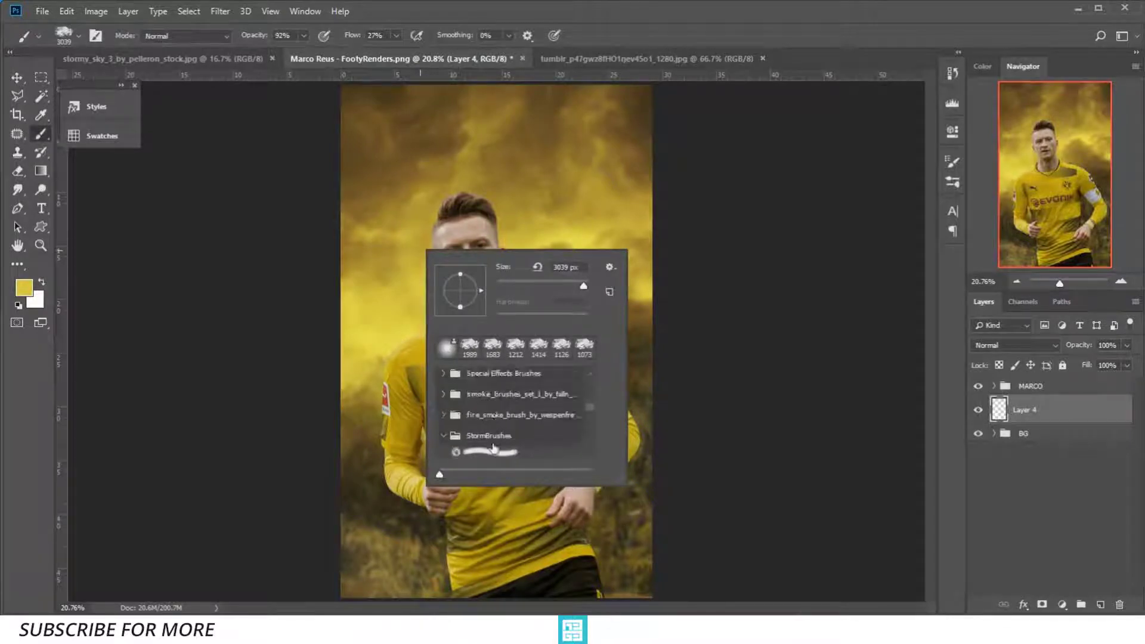
scroll(513, 398, up, 3)
scroll(595, 391, up, 3)
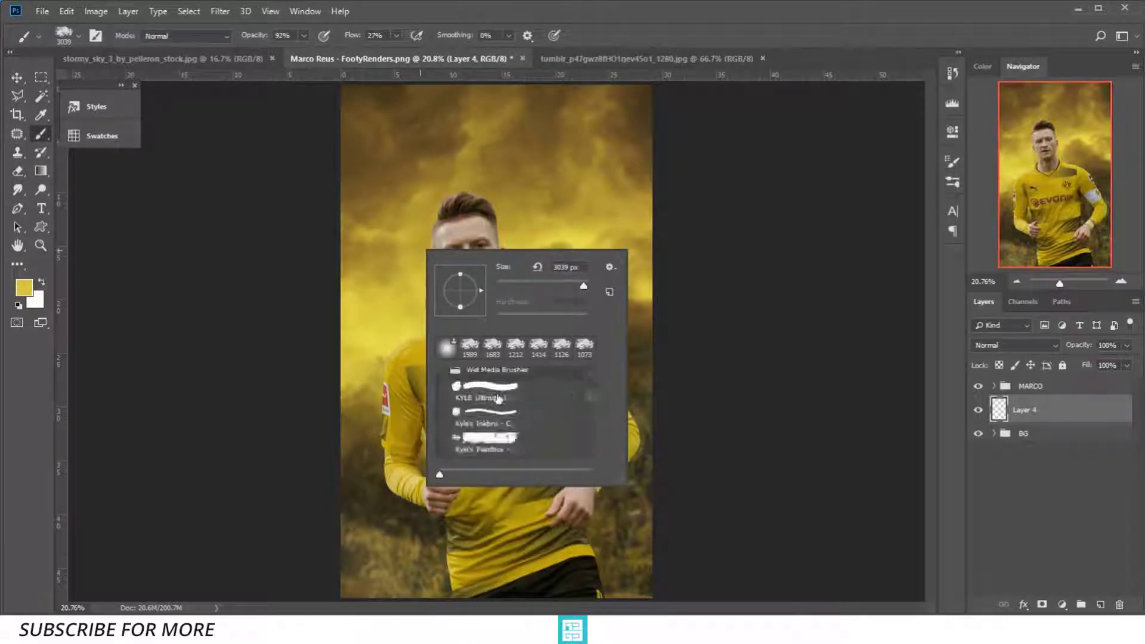
scroll(593, 392, up, 3)
scroll(592, 392, up, 3)
click(474, 402)
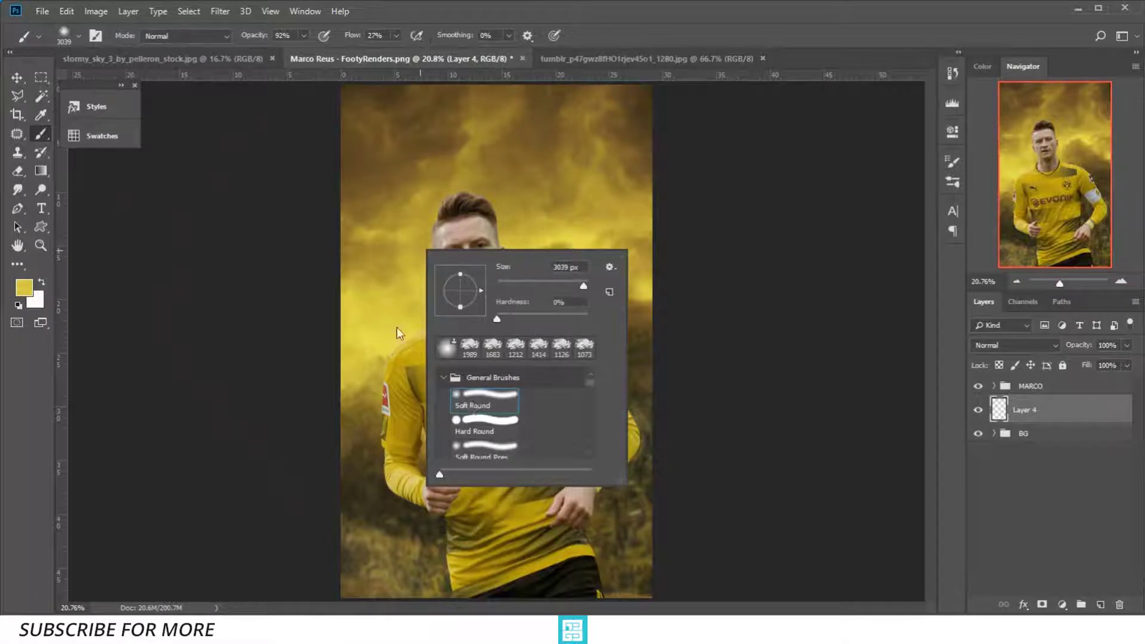
mouse_move(399, 333)
mouse_down()
mouse_move(409, 341)
mouse_move(366, 345)
mouse_up()
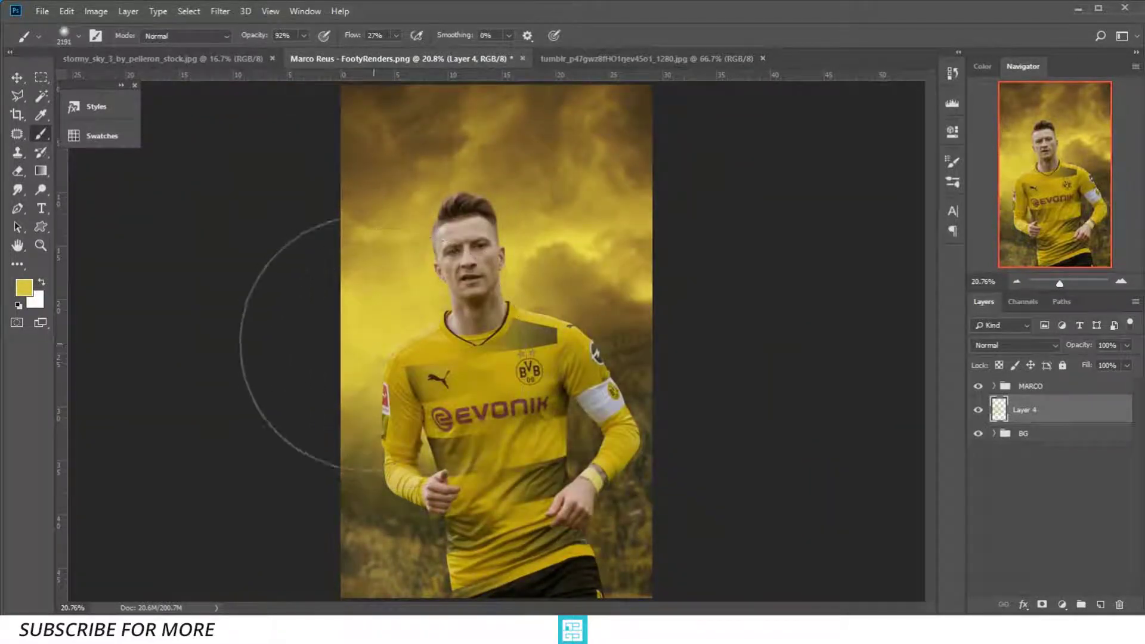
drag(606, 311, 619, 321)
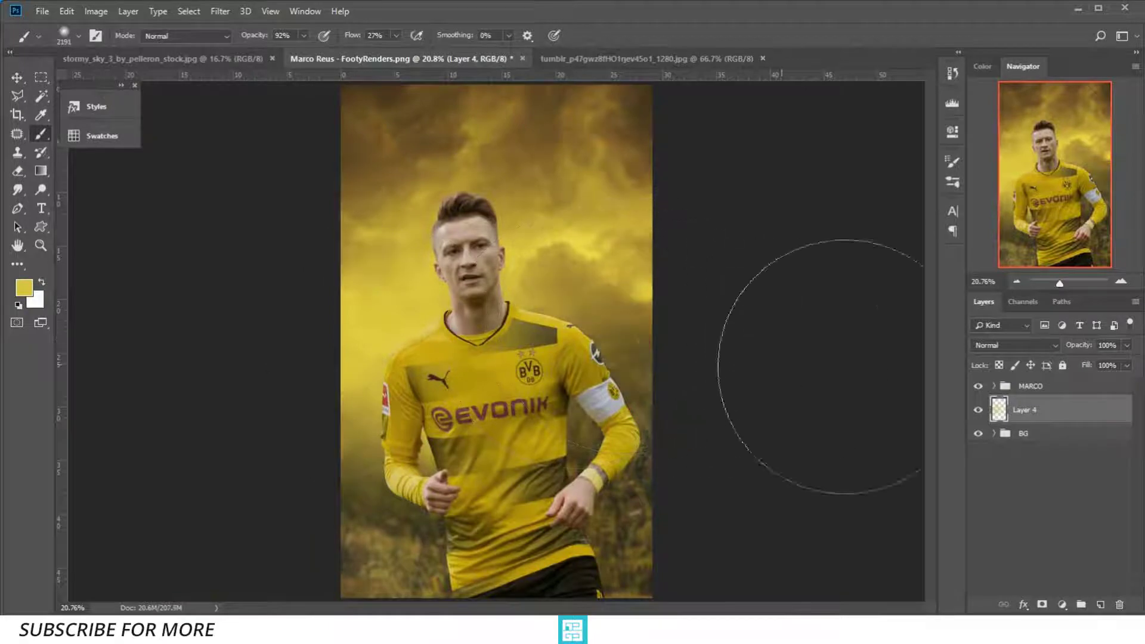
key(ctrl+z)
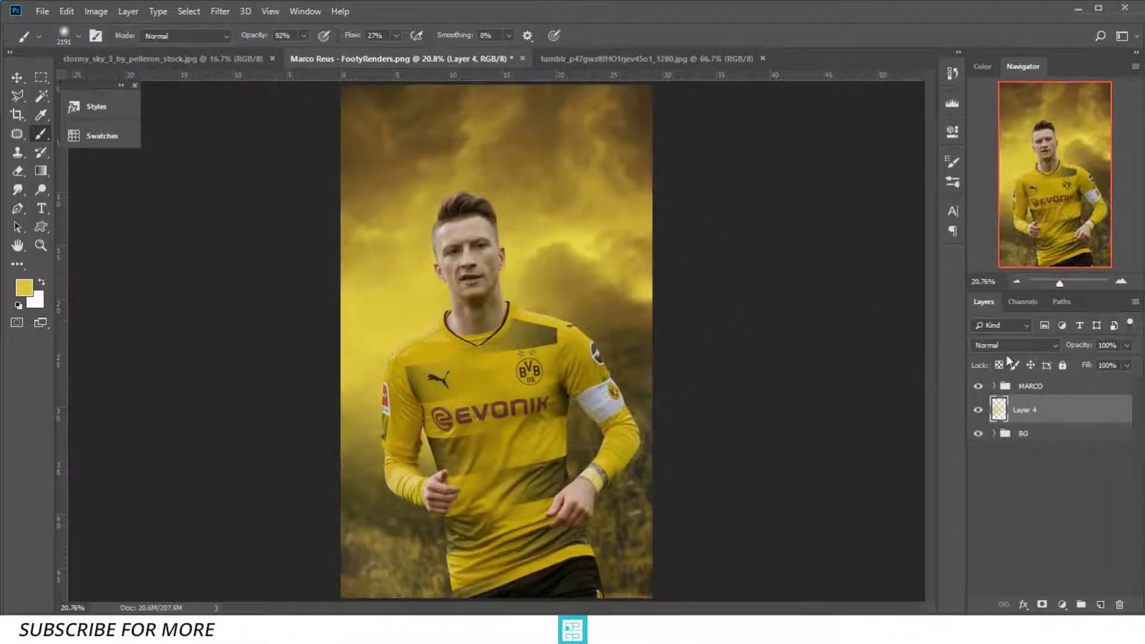
Set Layer 4 to Screen, paint yellow glow on the left and upper-left sky, and lower Fill to 78%
click(1013, 344)
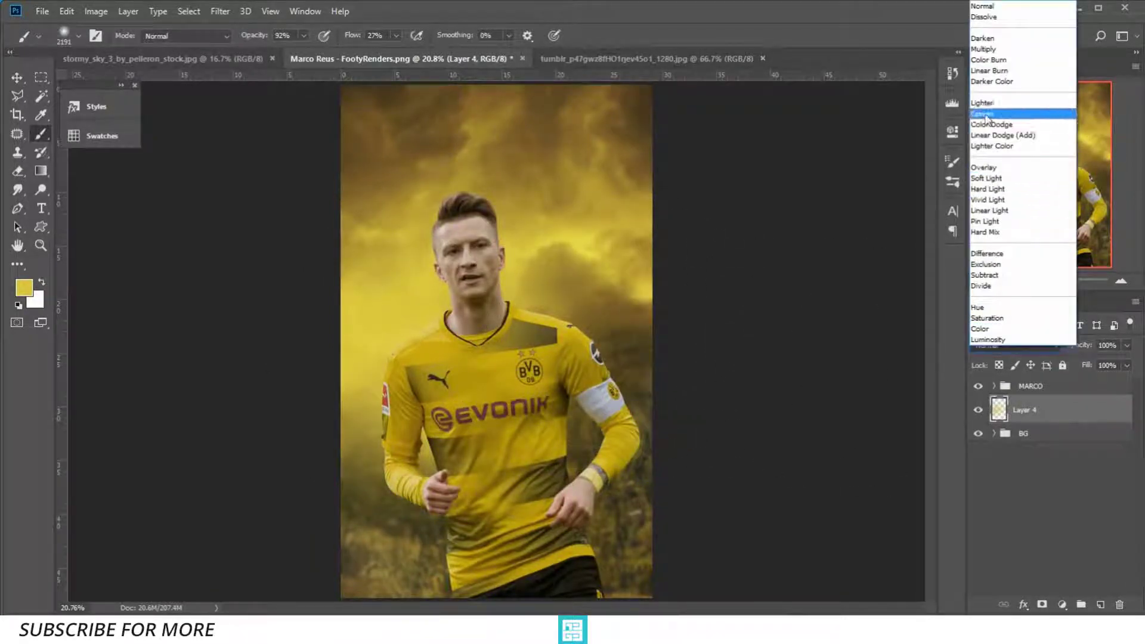
click(1013, 113)
alt+right_click(546, 306)
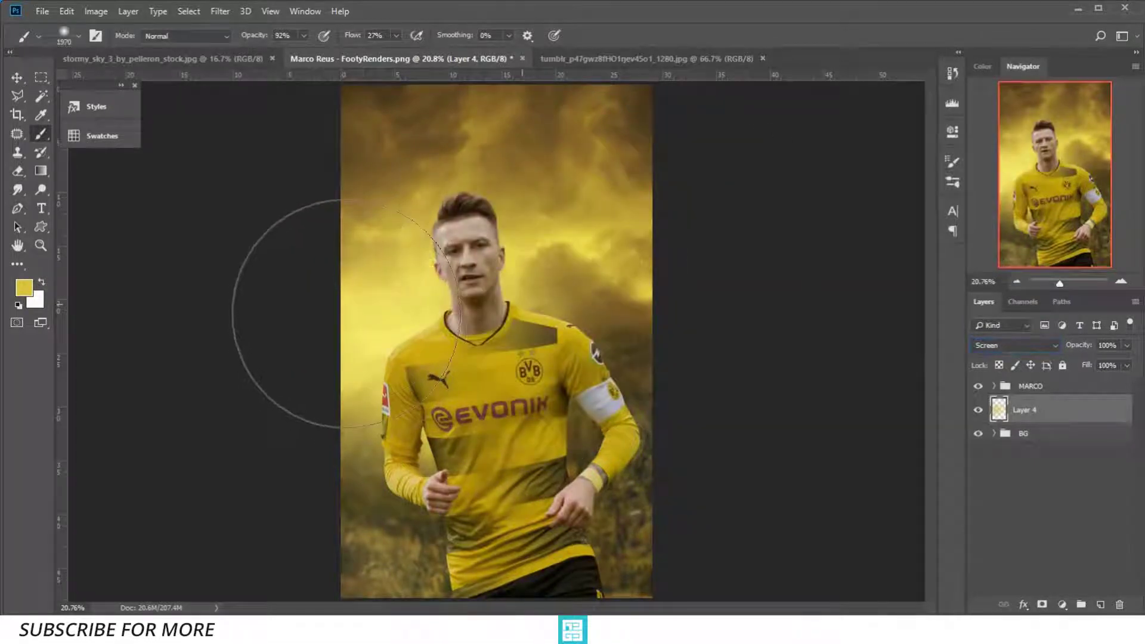
mouse_move(347, 288)
mouse_down()
mouse_move(349, 426)
mouse_move(334, 460)
mouse_up()
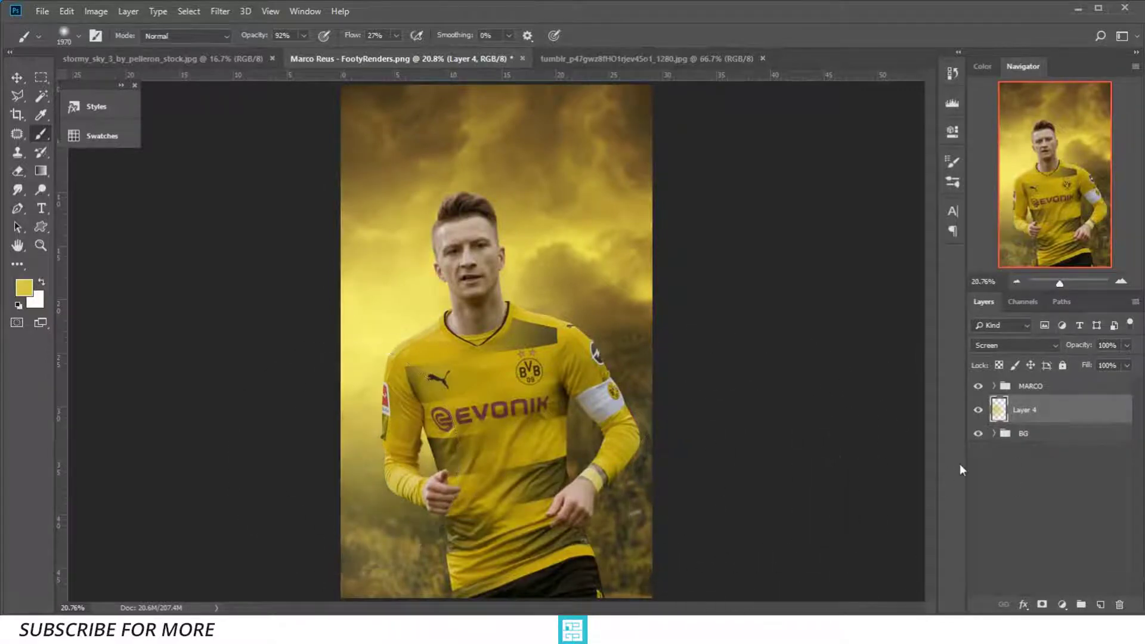
drag(358, 280, 327, 204)
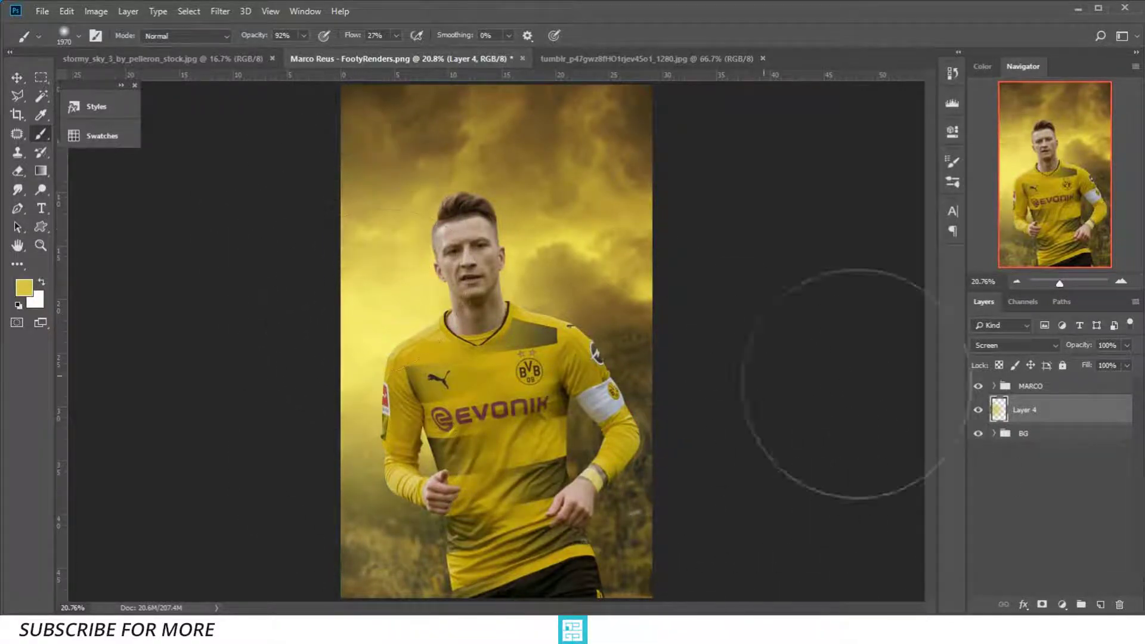
drag(1082, 370, 1069, 370)
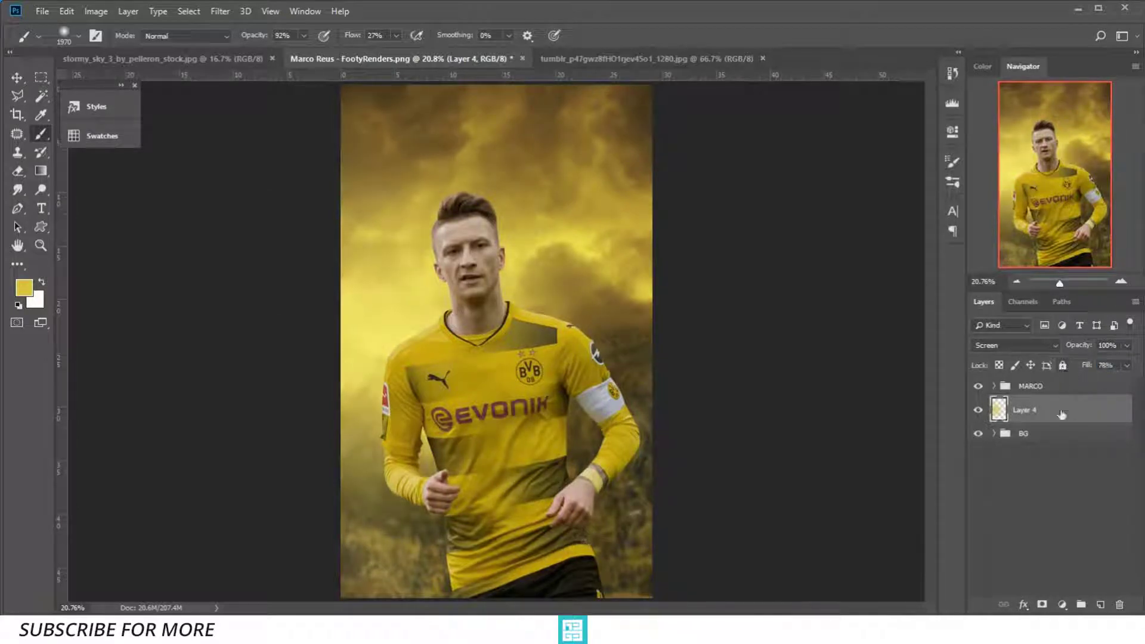
Add Layer 5 at the top and clip it to the MARCO group
click(1100, 604)
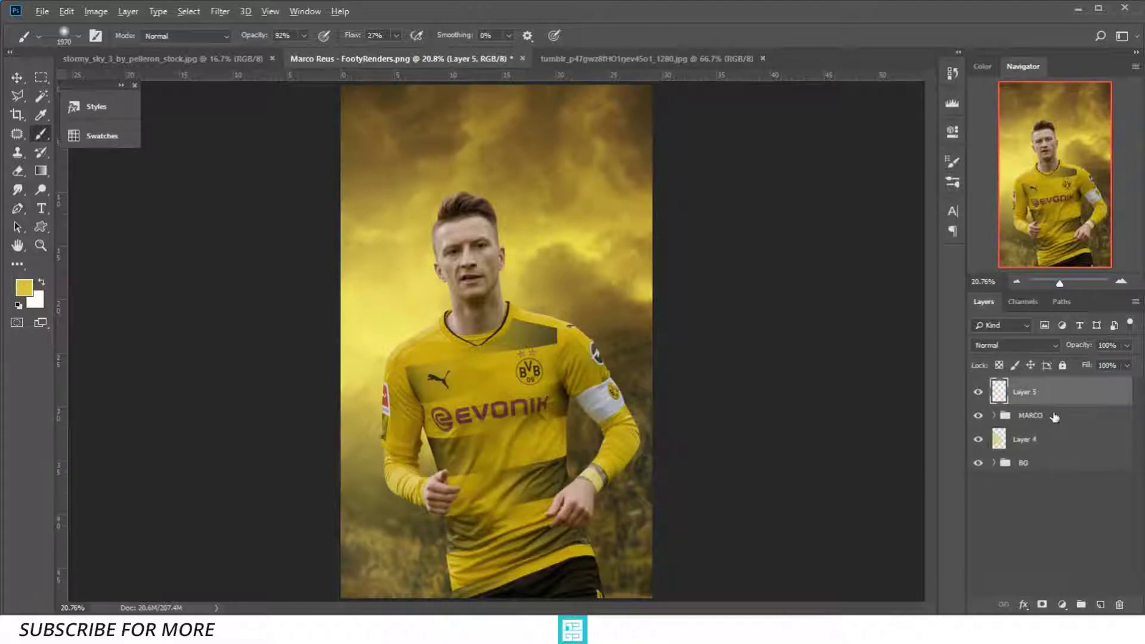
alt+click(1055, 404)
scroll(508, 230, up, 3)
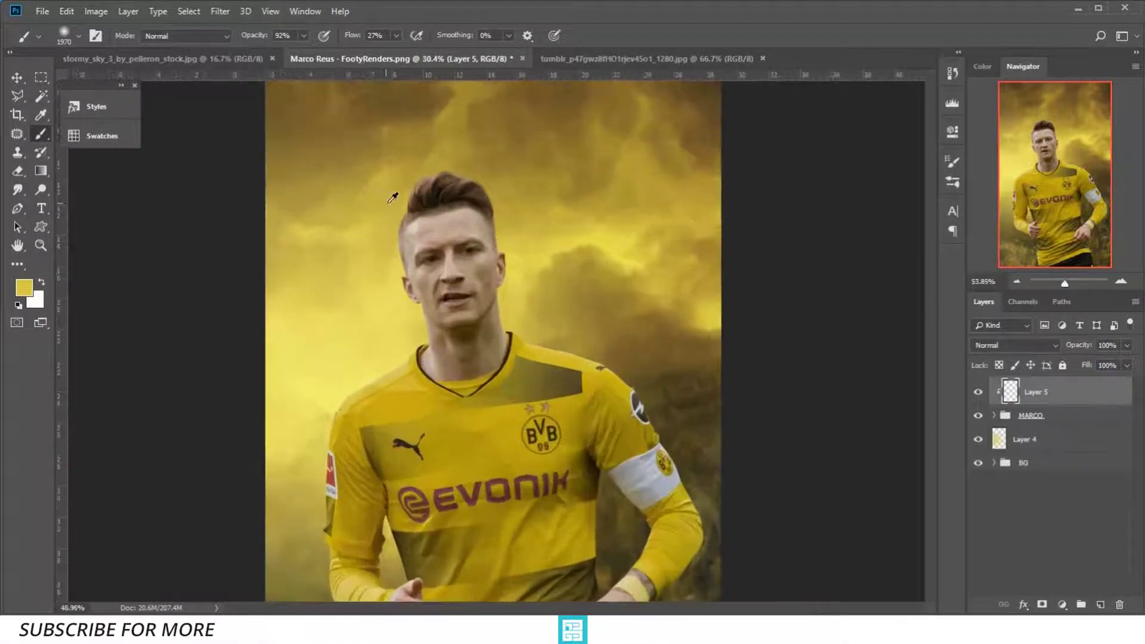
scroll(393, 198, up, 3)
scroll(400, 203, up, 1)
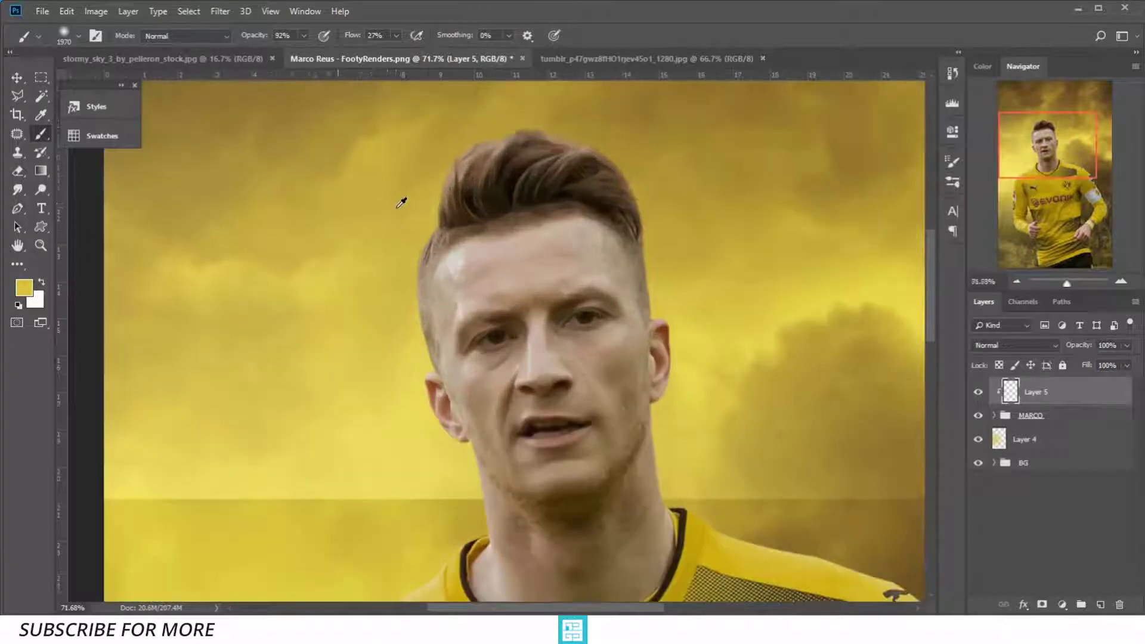
scroll(544, 279, up, 1)
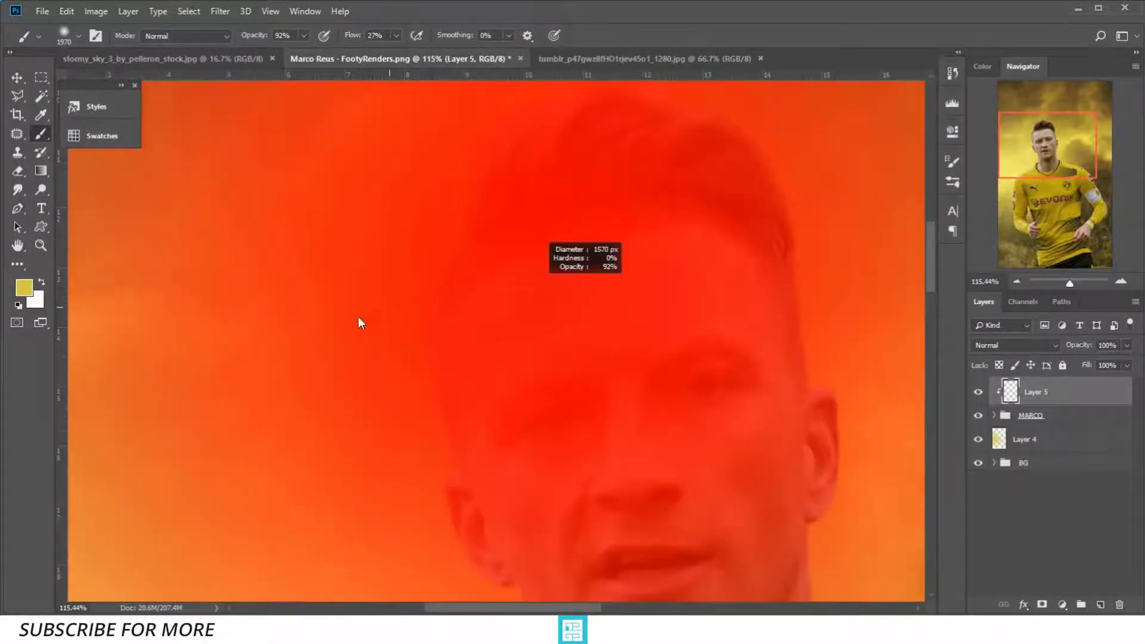
Shrink the brush below 965 px, raise flow, and paint soft yellow along the hairline
drag(464, 290, 357, 317)
drag(539, 332, 346, 367)
drag(355, 38, 356, 39)
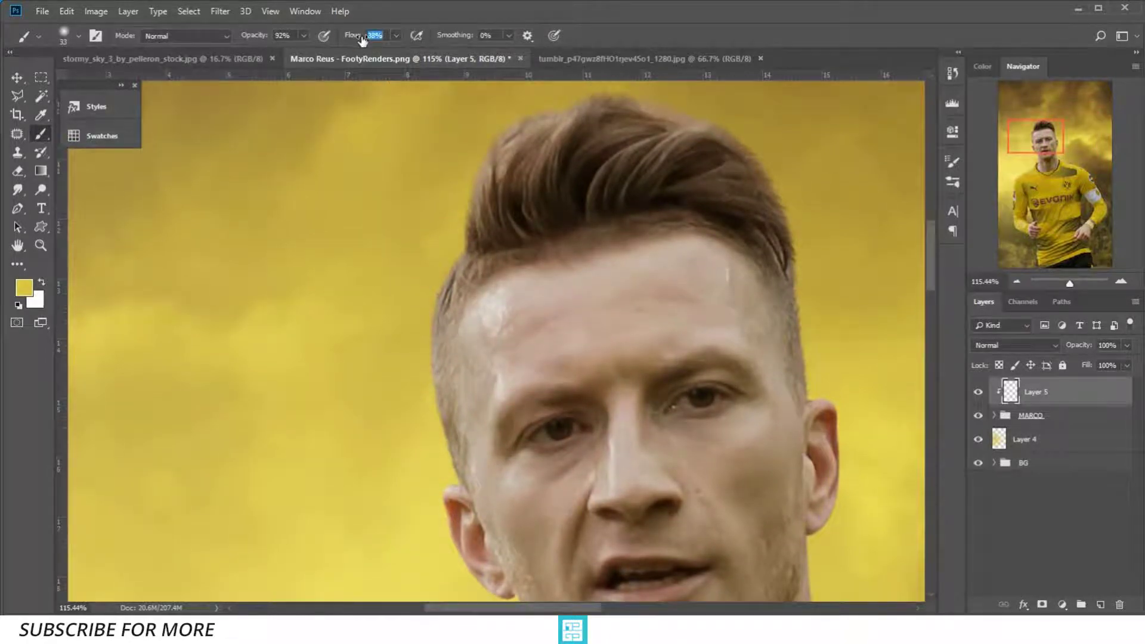
scroll(427, 258, up, 1)
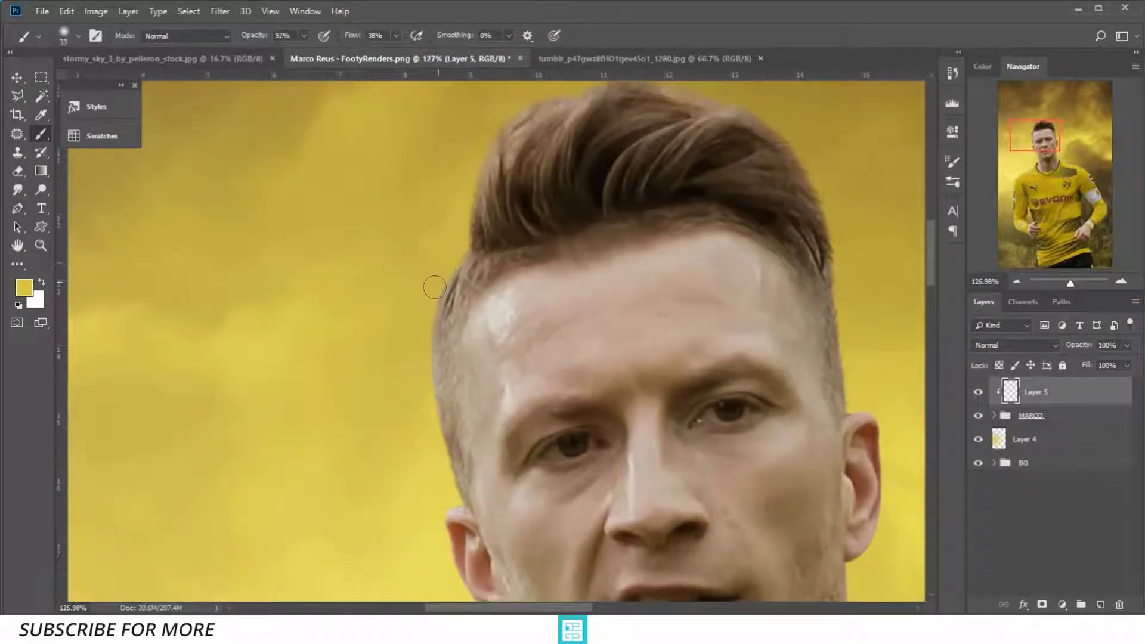
drag(455, 258, 435, 295)
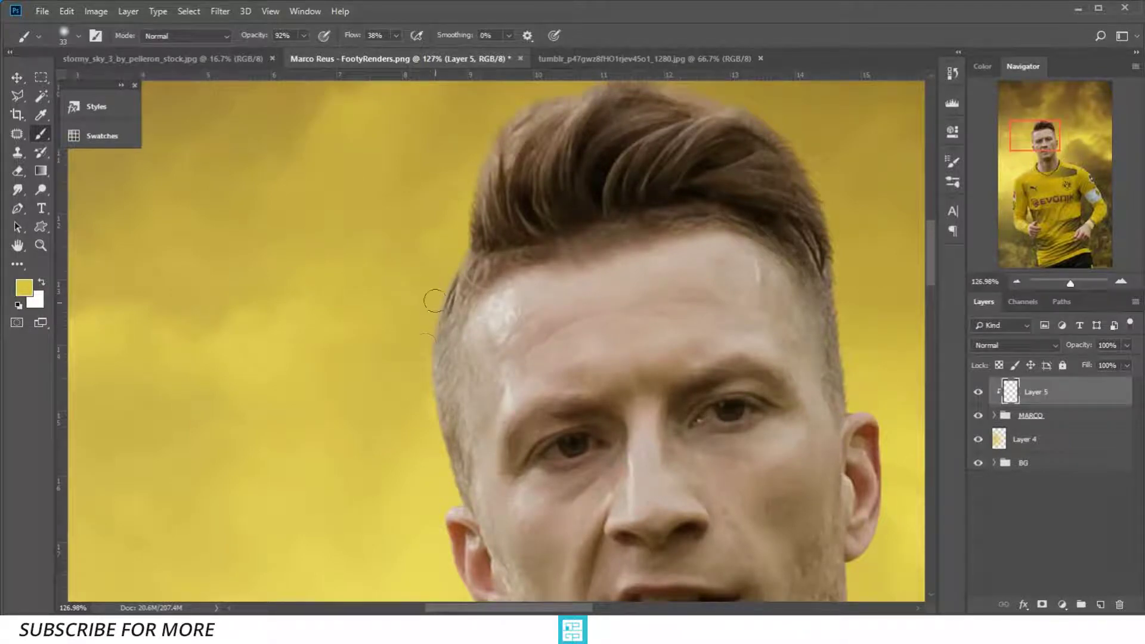
drag(430, 433, 459, 259)
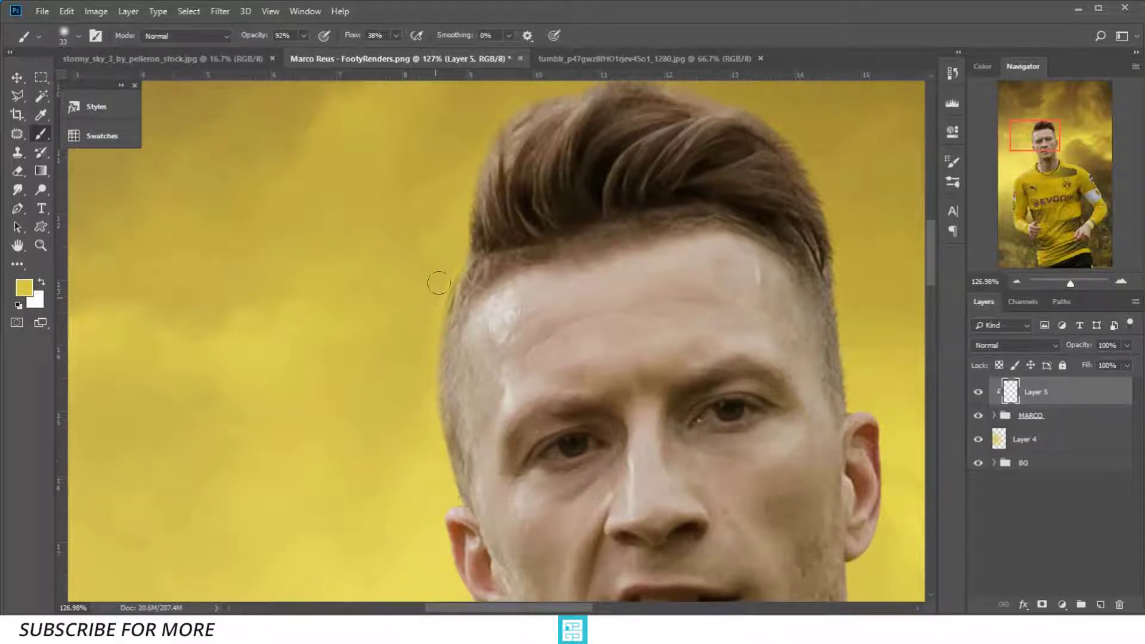
Select the MARCO group and bring up the adjustment layer list
scroll(439, 280, down, 3)
scroll(471, 334, down, 2)
scroll(441, 316, down, 2)
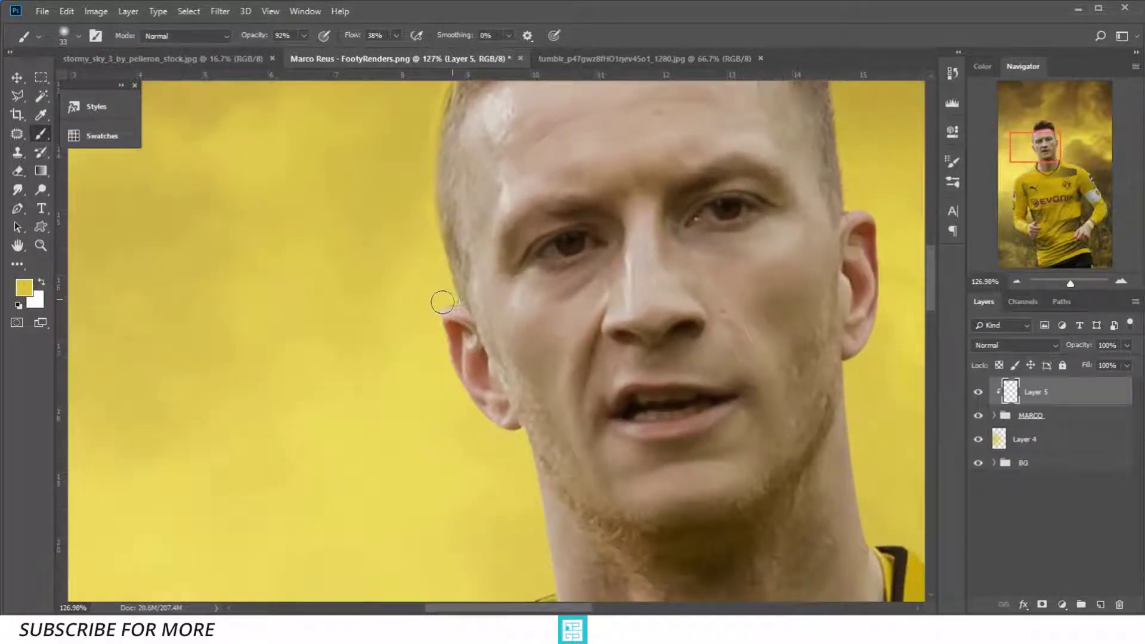
click(1035, 418)
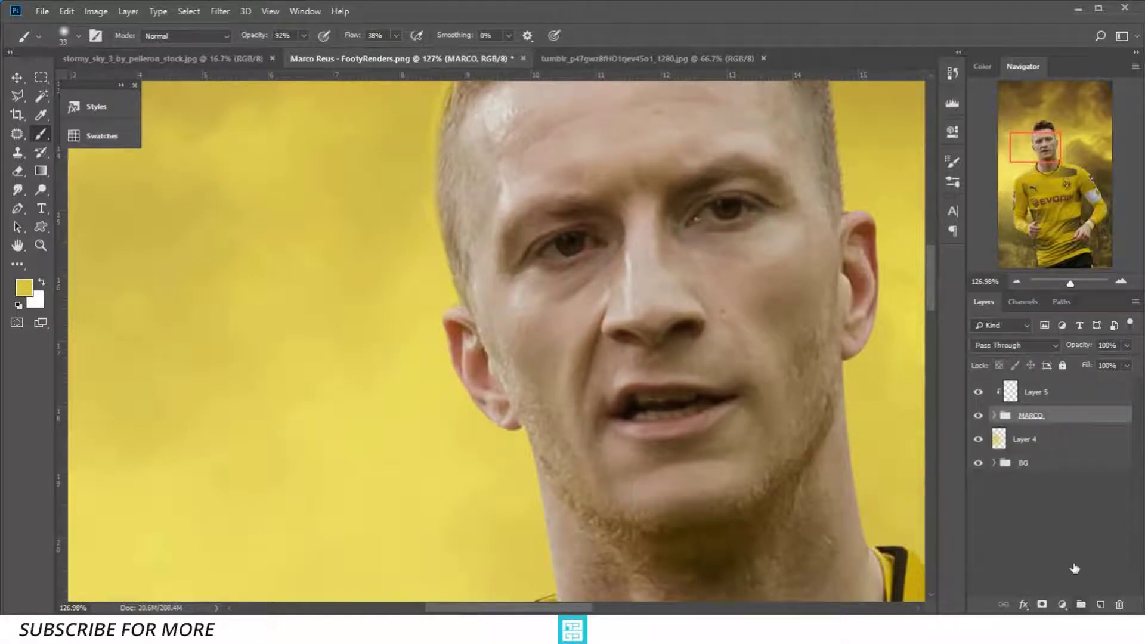
click(1062, 604)
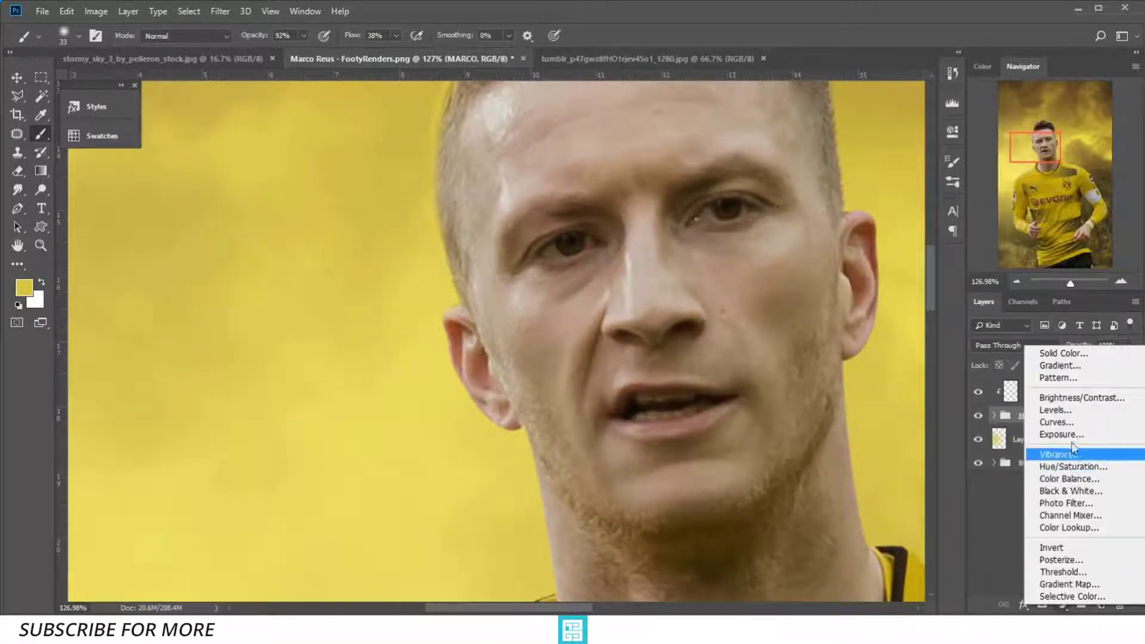
Add a Brightness/Contrast adjustment above MARCO with lowered brightness to darken the player
click(1075, 397)
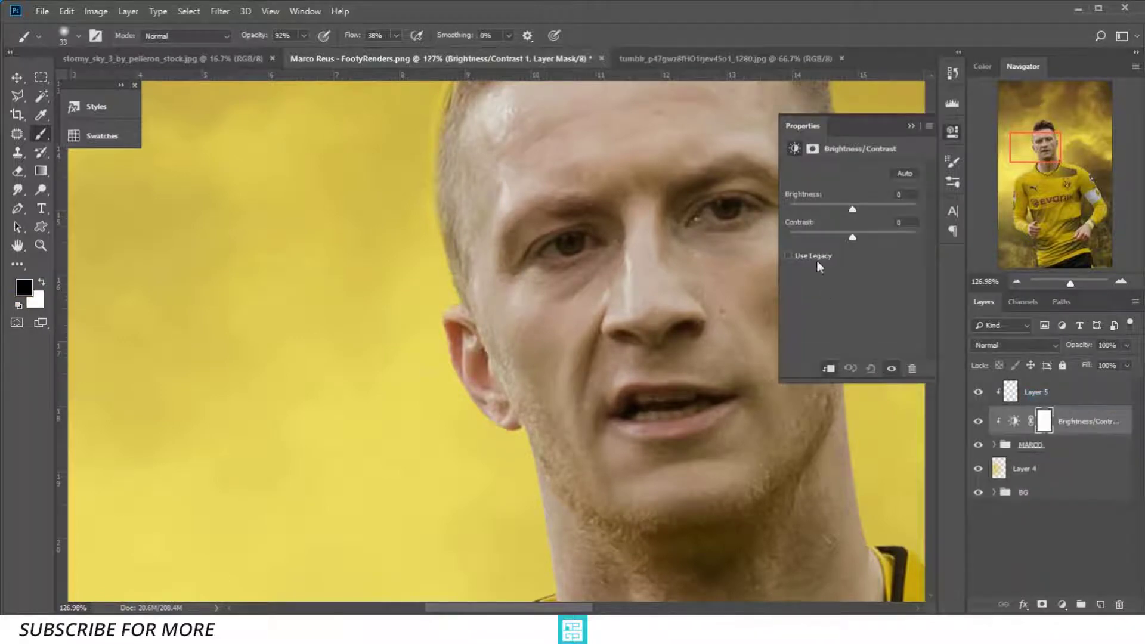
drag(846, 209, 832, 208)
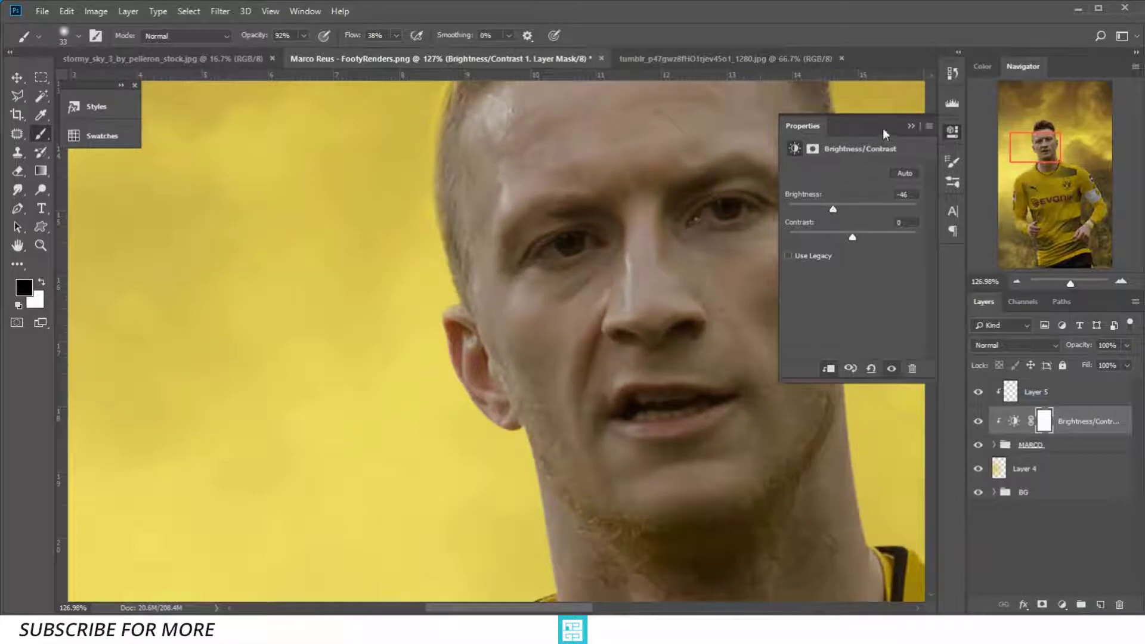
click(911, 126)
scroll(864, 298, up, 2)
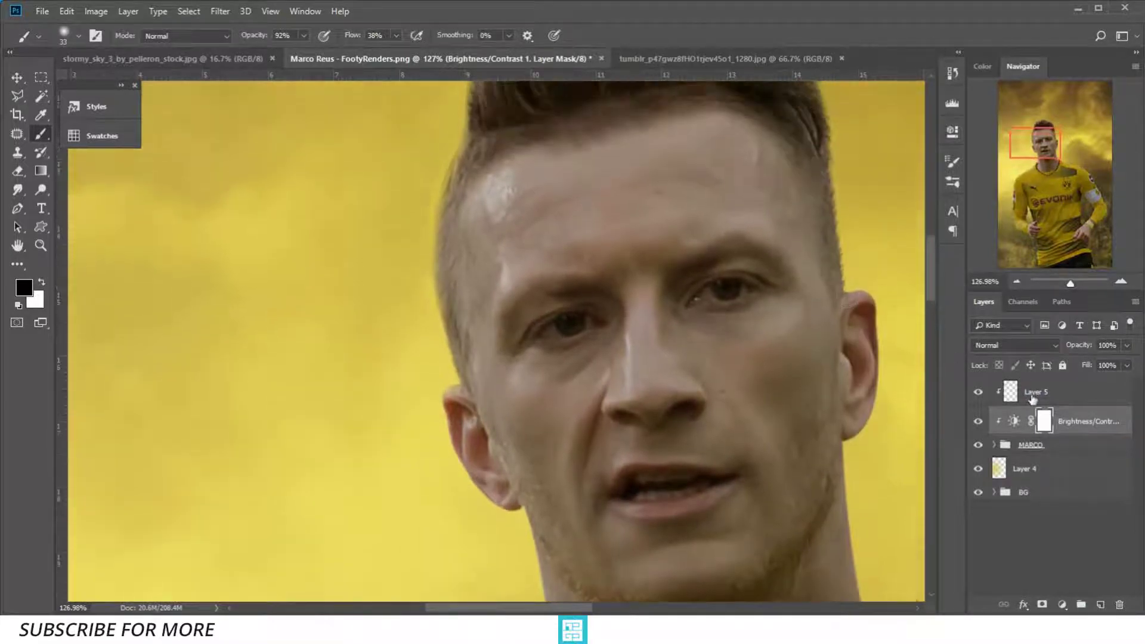
On Layer 5, paint yellow light along the collar edge with a slightly larger brush
click(1032, 396)
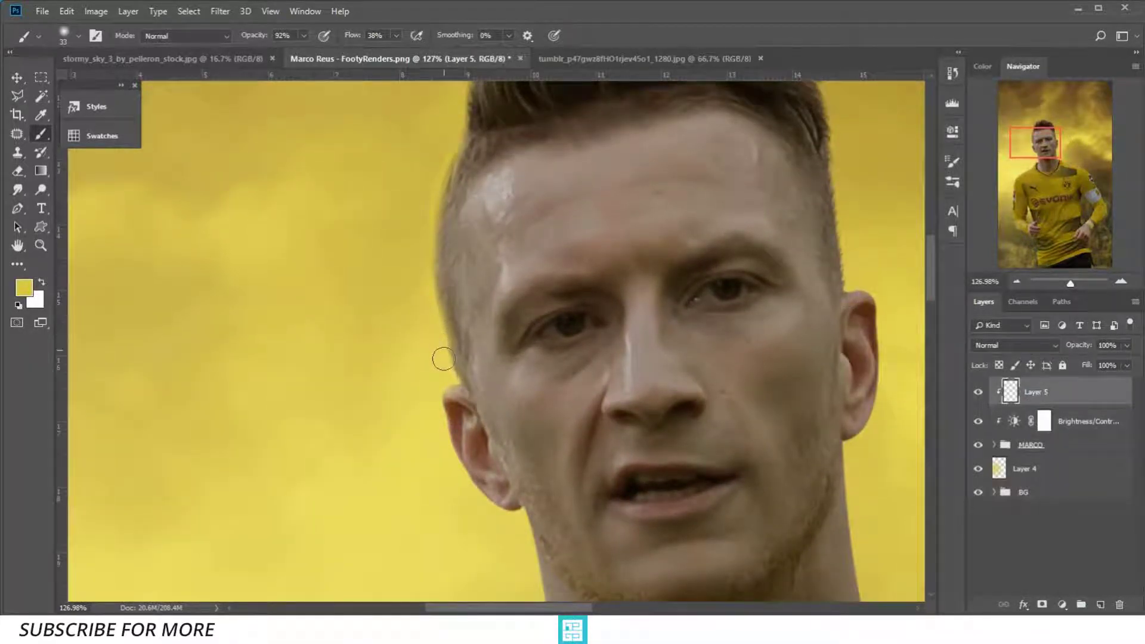
scroll(440, 355, up, 2)
alt+right_click(446, 235)
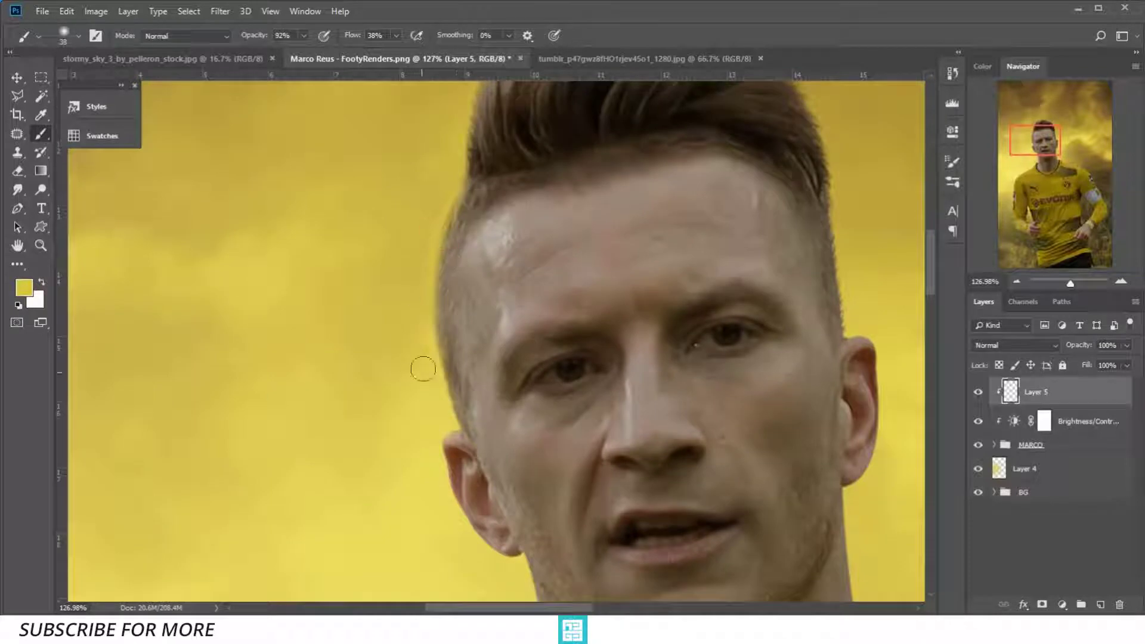
alt+right_click(440, 409)
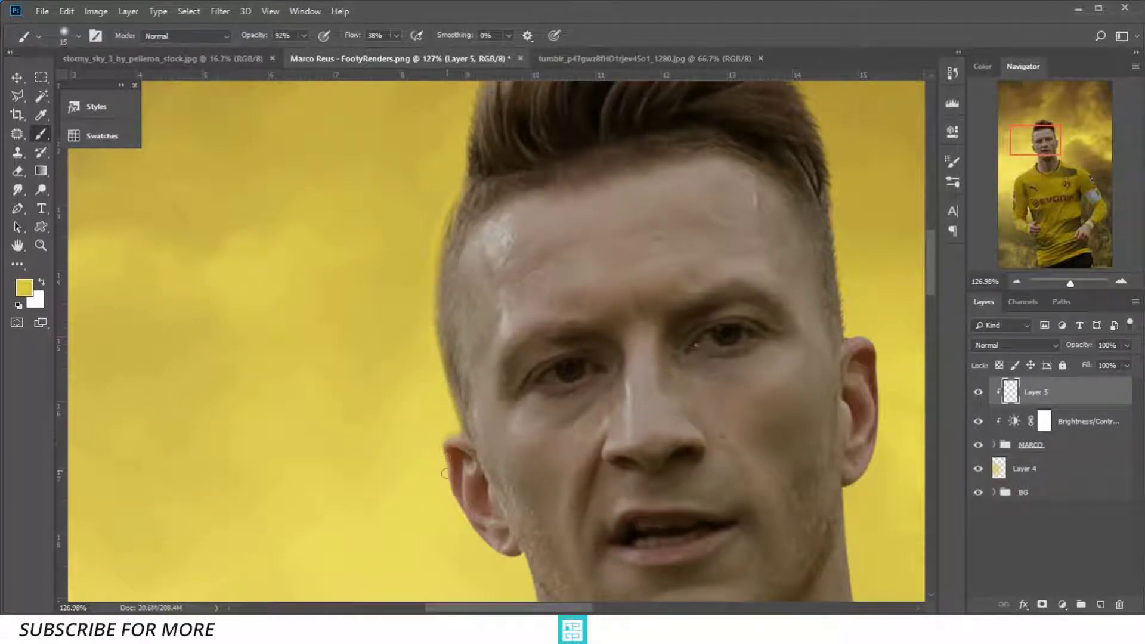
drag(459, 484, 427, 381)
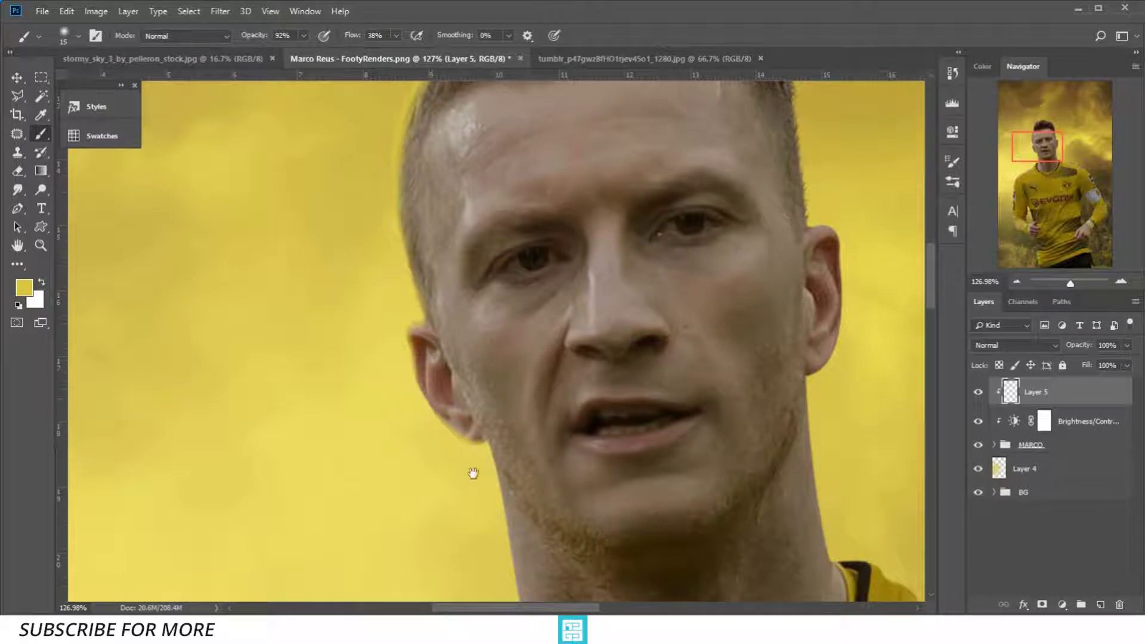
drag(477, 473, 472, 330)
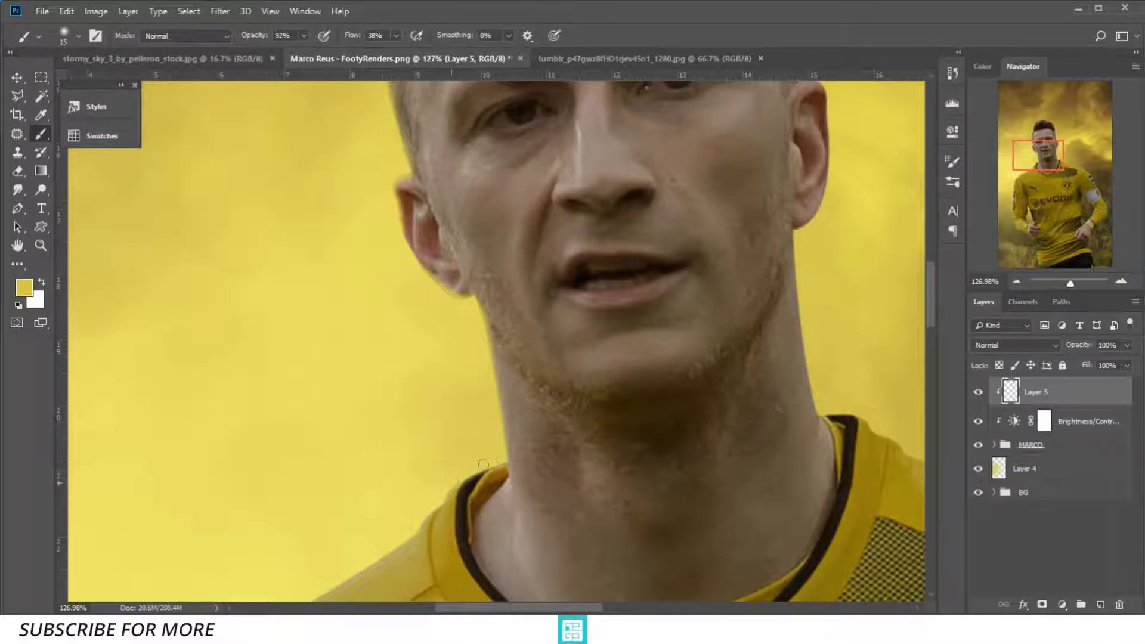
mouse_move(440, 491)
mouse_down()
mouse_move(497, 465)
mouse_move(452, 483)
mouse_up()
Raise brush flow and size, then paint yellow along the shoulder edge
scroll(485, 434, down, 3)
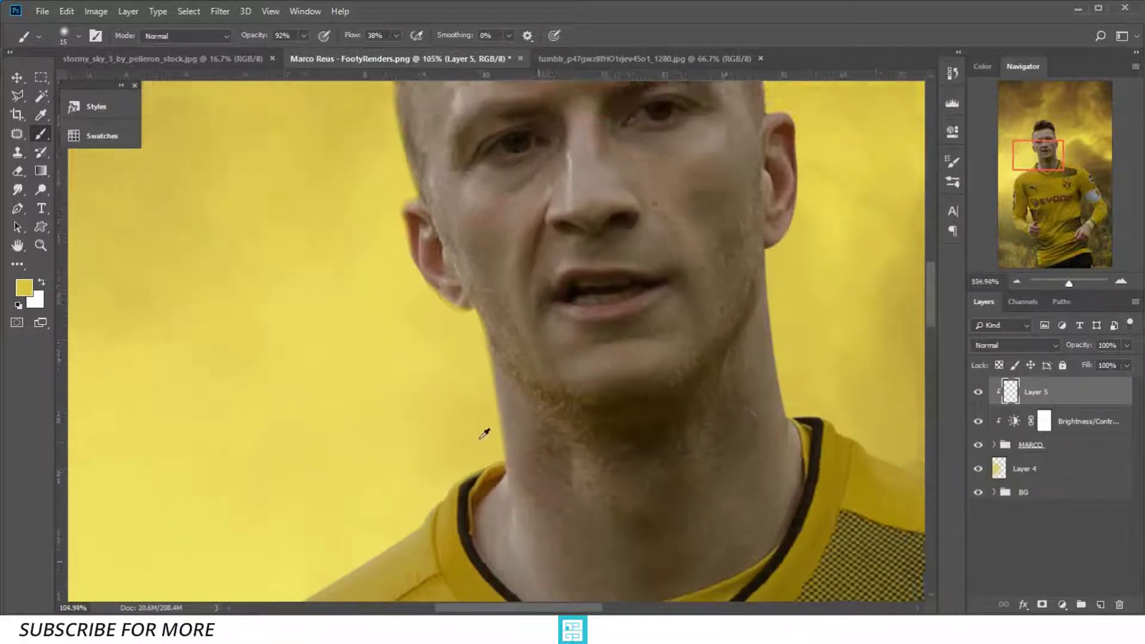
drag(519, 350, 441, 181)
key(shift+5)
key(shift+4)
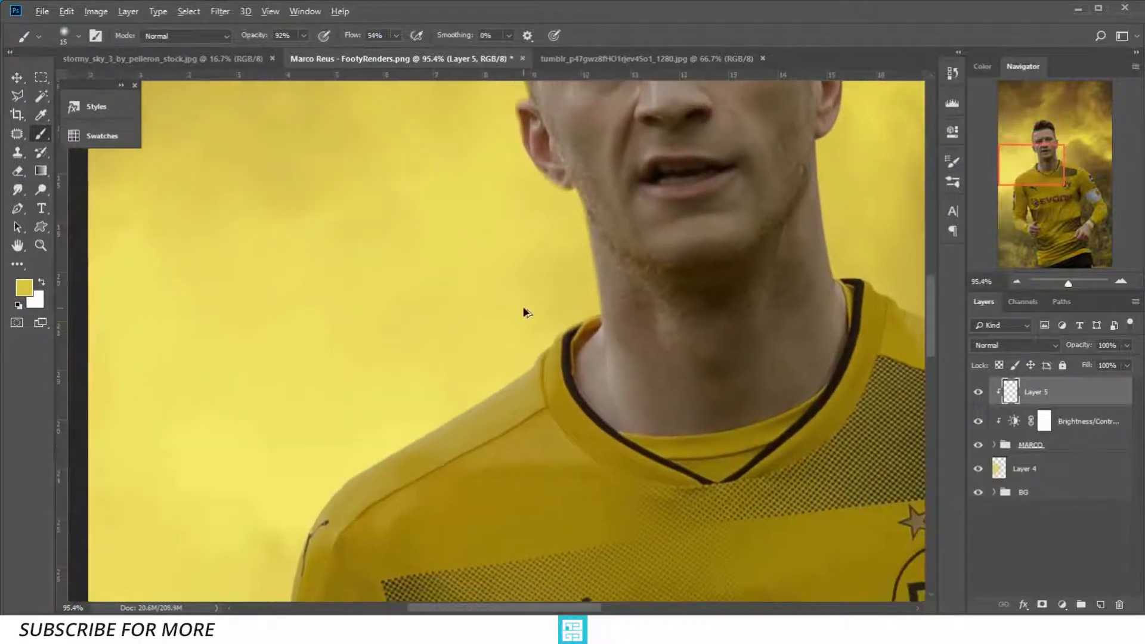
scroll(548, 339, up, 2)
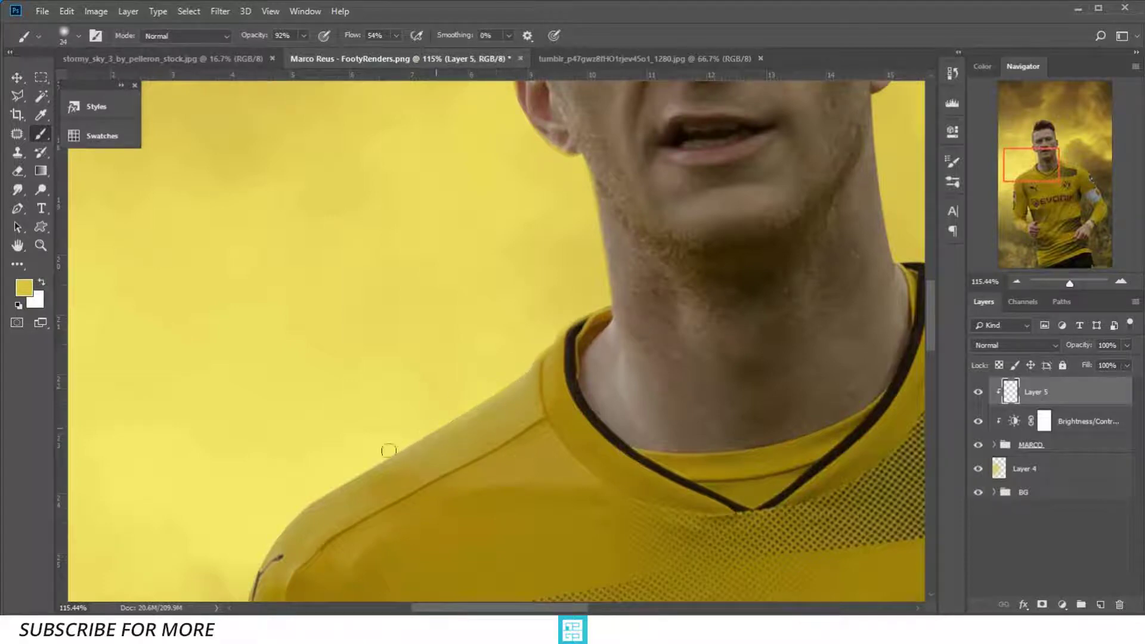
alt+right_click(420, 438)
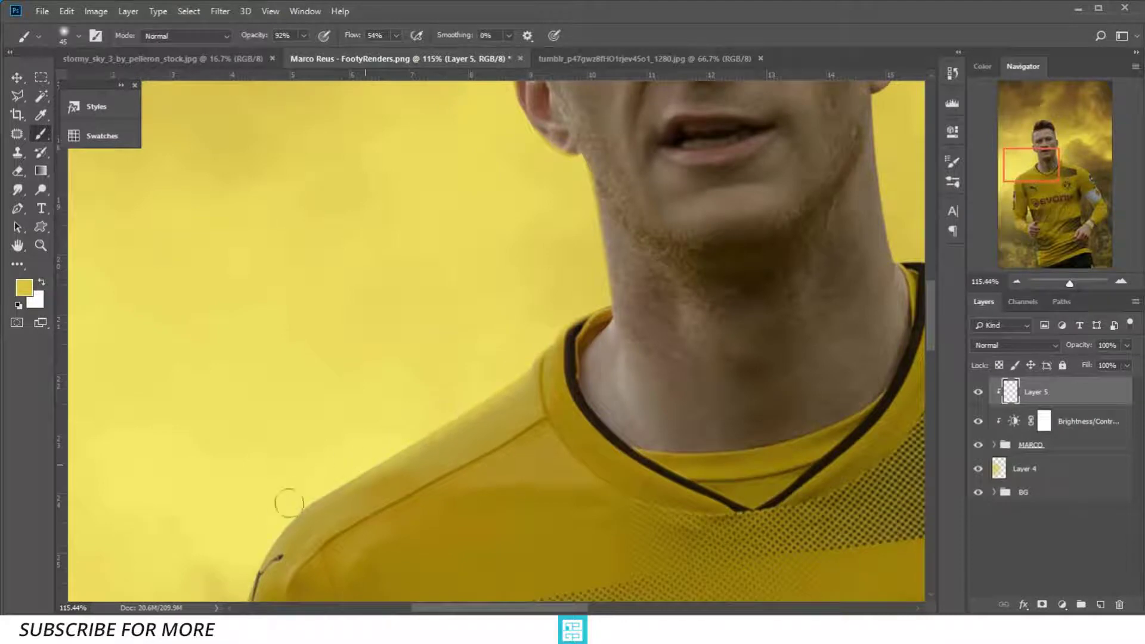
mouse_move(291, 507)
mouse_down()
mouse_move(425, 340)
mouse_move(366, 439)
mouse_up()
drag(428, 337, 390, 370)
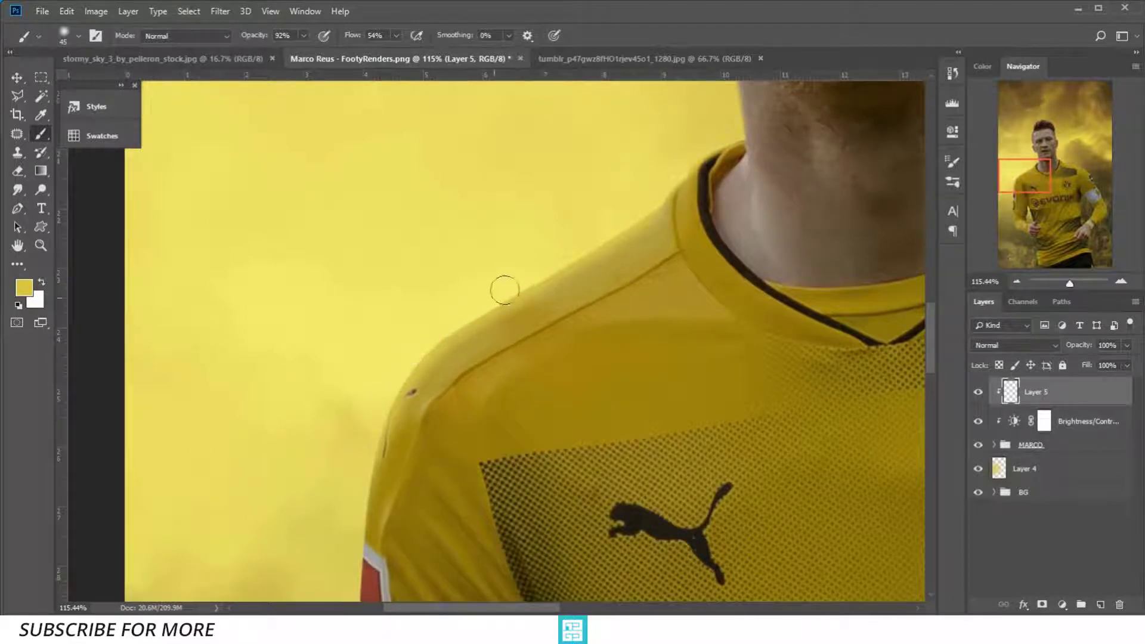
scroll(390, 369, down, 3)
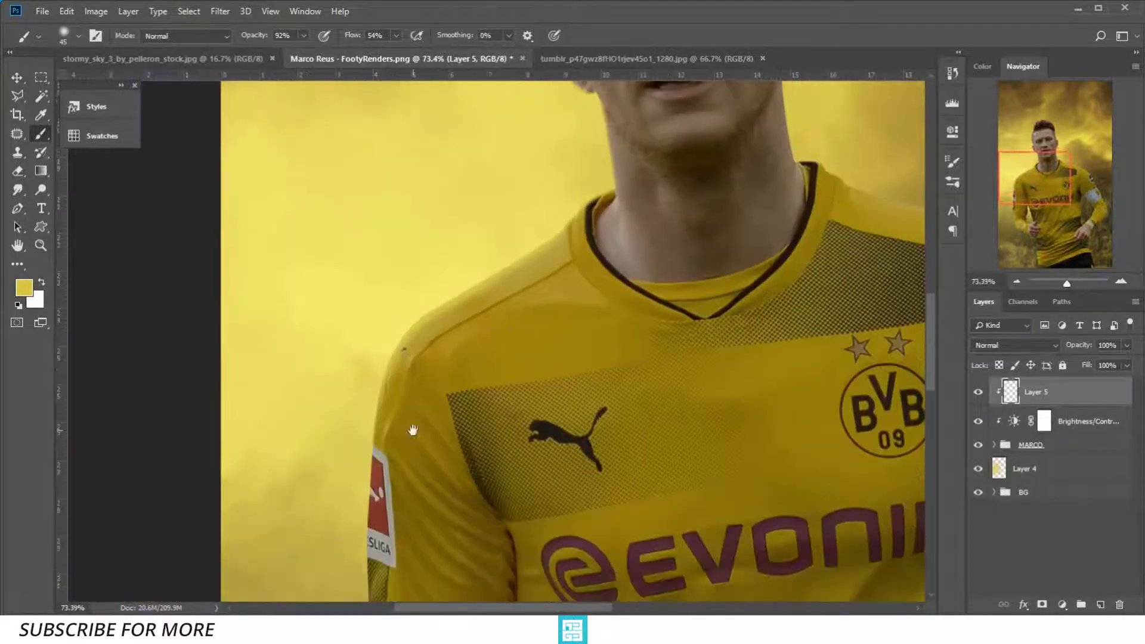
Paint yellow down the shoulder and along the upper and lower sleeve edges
drag(409, 429, 536, 307)
drag(501, 267, 492, 287)
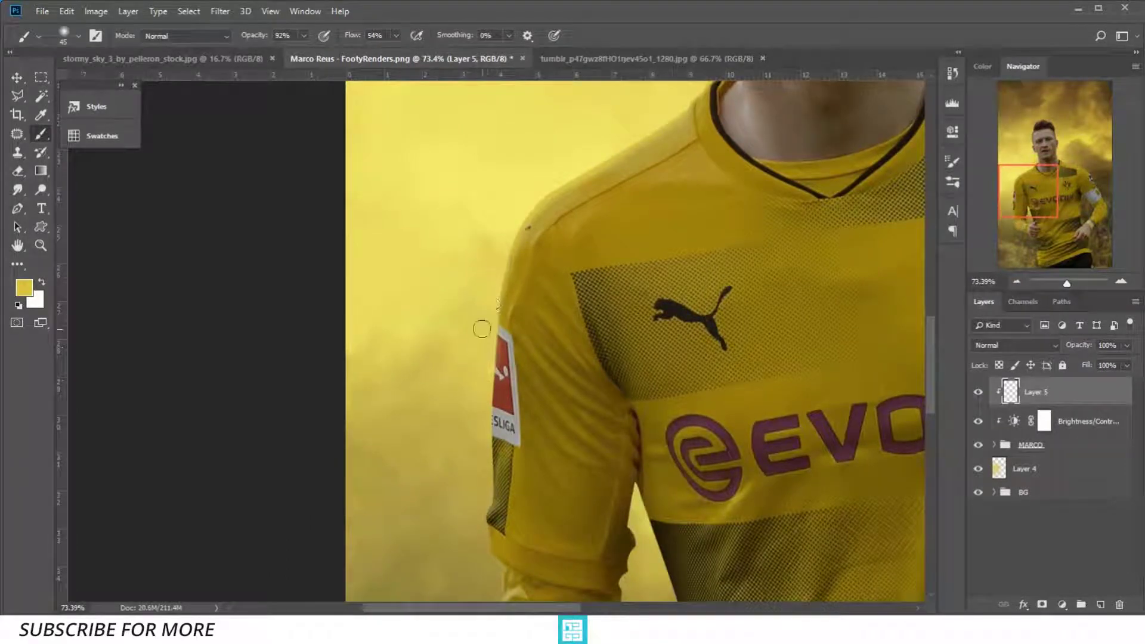
mouse_move(480, 328)
mouse_down()
mouse_move(487, 320)
mouse_move(495, 502)
mouse_up()
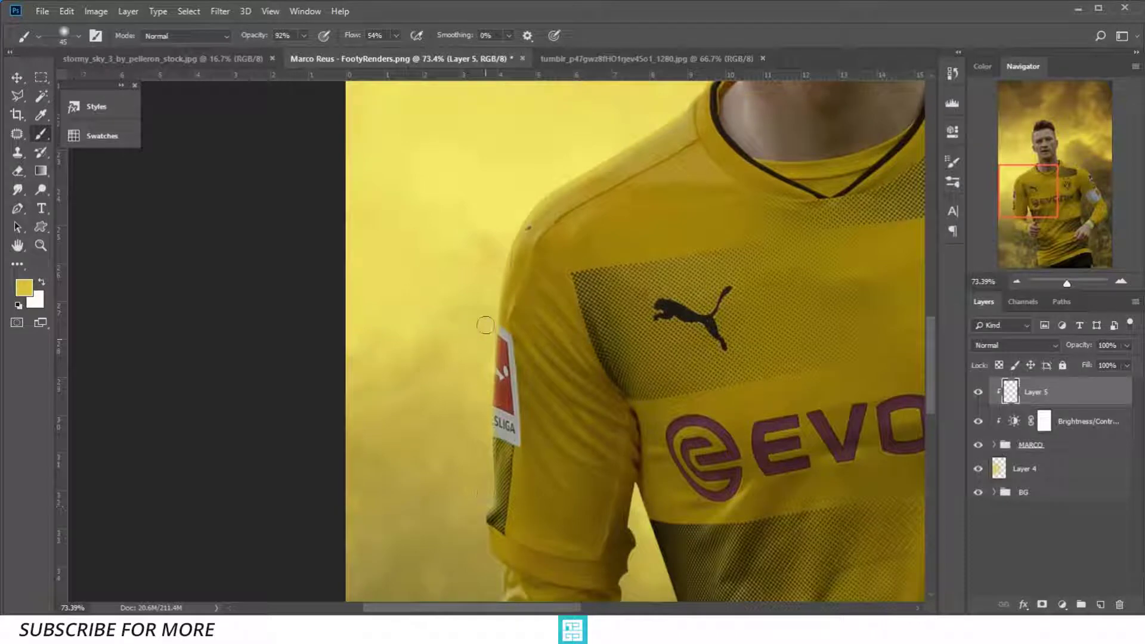
drag(474, 456, 495, 301)
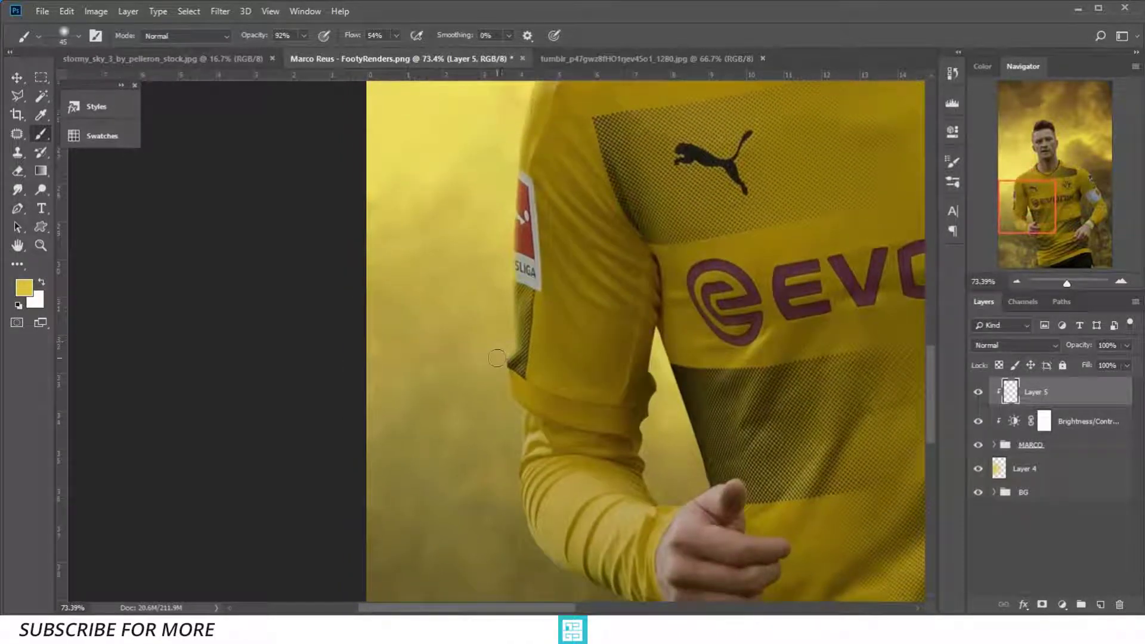
drag(501, 351, 491, 366)
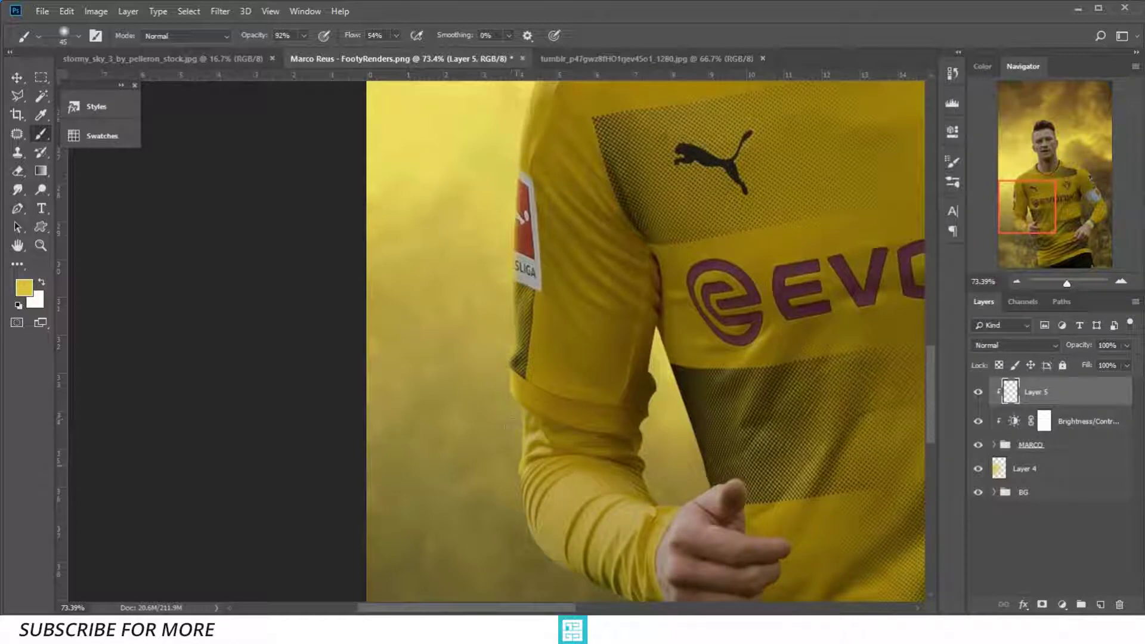
mouse_move(503, 485)
mouse_down()
mouse_move(475, 373)
mouse_move(493, 413)
mouse_up()
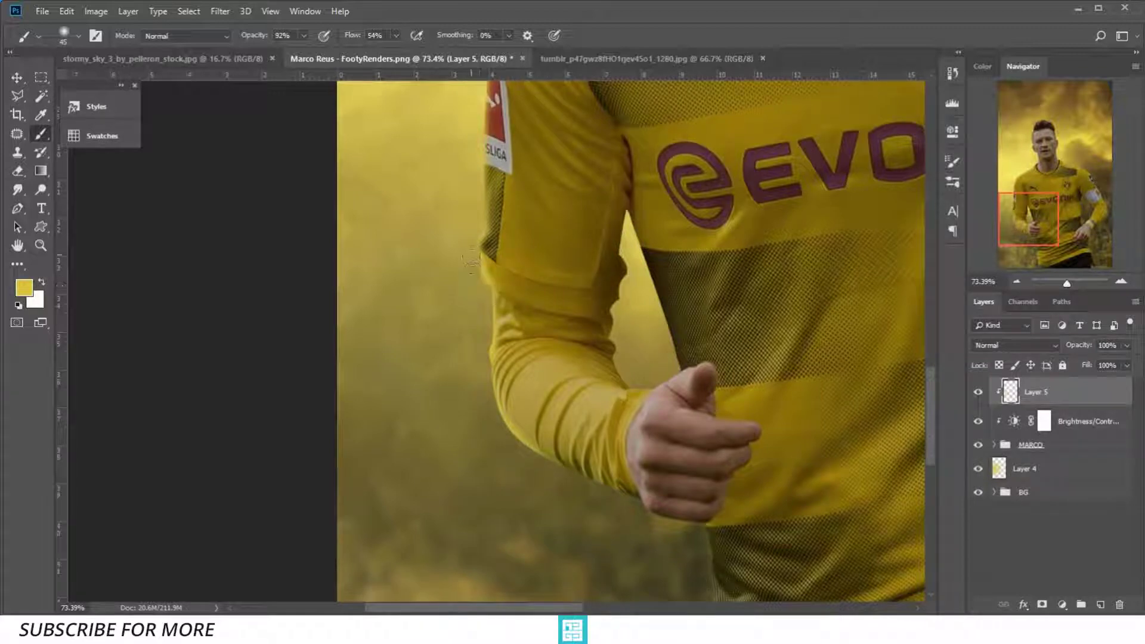
drag(540, 452, 635, 497)
Paint yellow along the left shirt edge, undoing two unwanted strokes
scroll(513, 393, down, 5)
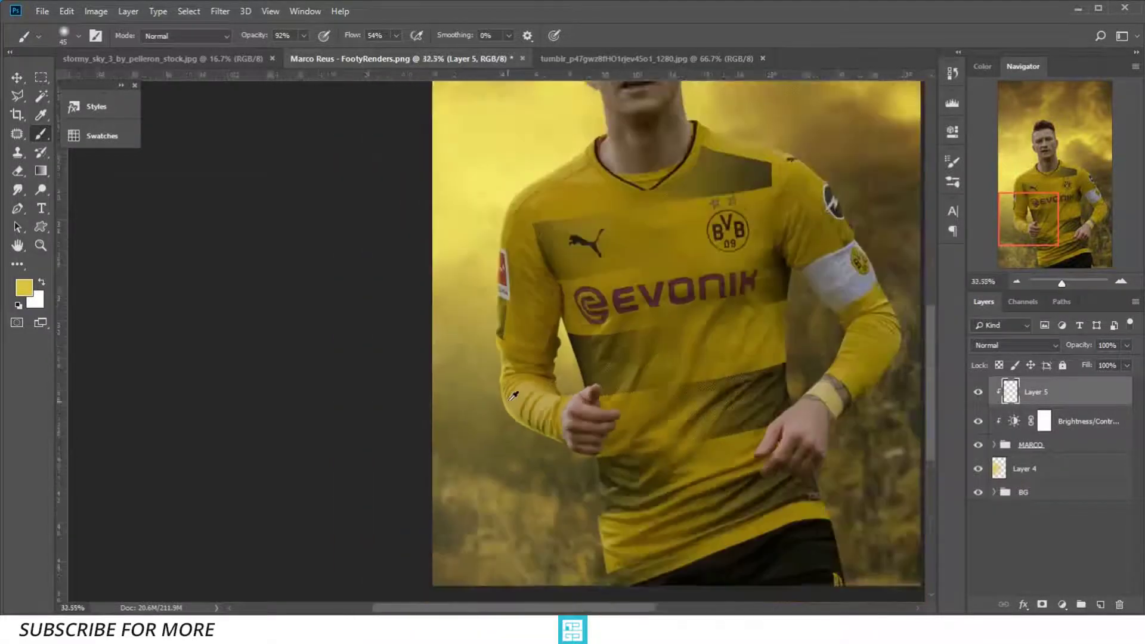
scroll(513, 394, down, 3)
scroll(620, 517, up, 2)
scroll(525, 393, up, 2)
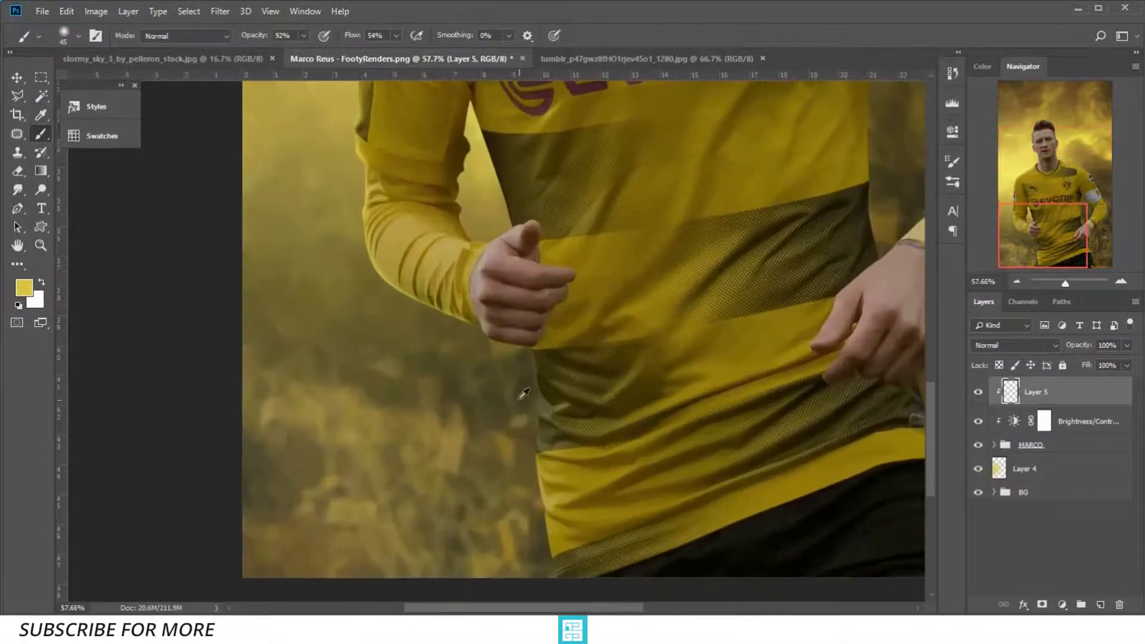
mouse_move(528, 388)
mouse_down()
mouse_move(534, 355)
mouse_move(529, 452)
mouse_up()
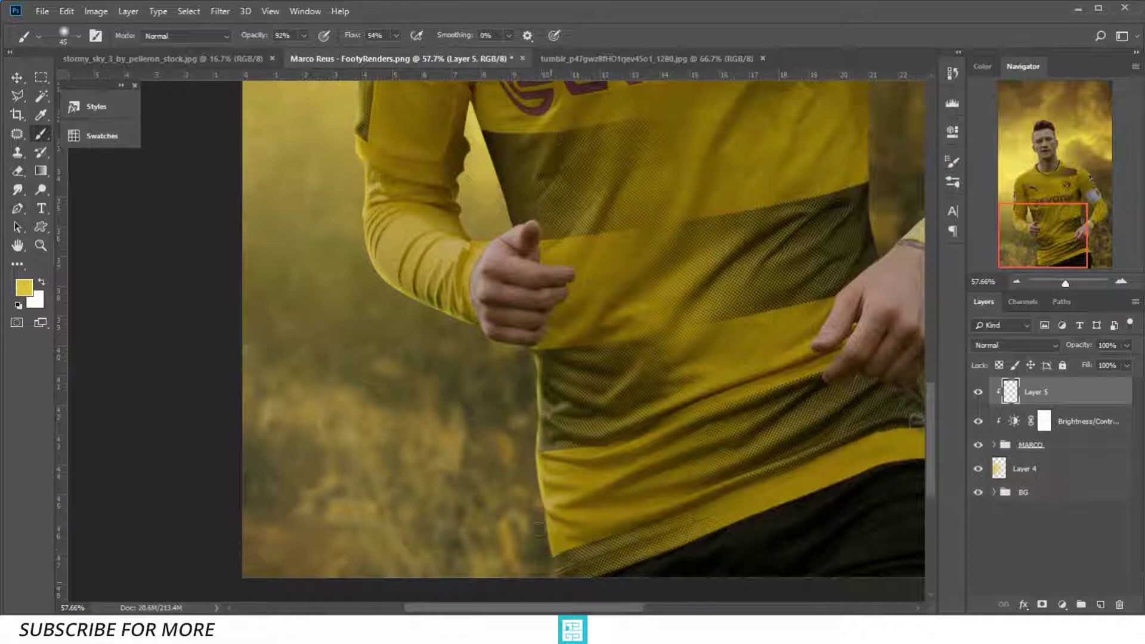
key(ctrl+z)
mouse_move(557, 568)
mouse_down()
mouse_move(529, 400)
mouse_move(539, 372)
mouse_move(527, 358)
mouse_up()
key(ctrl+z)
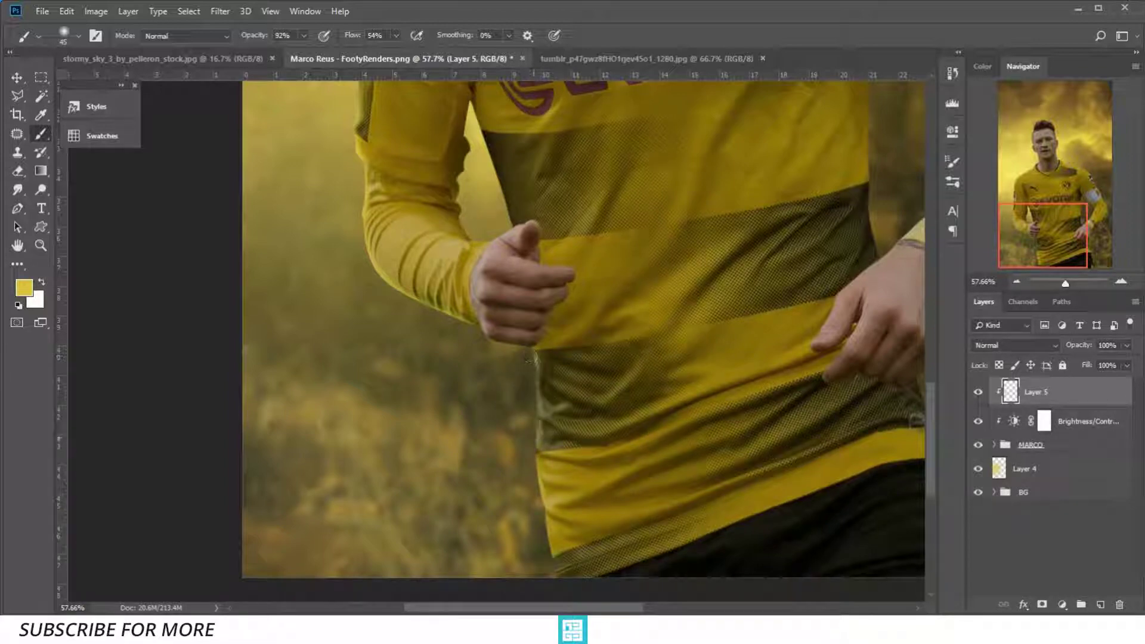
mouse_move(558, 554)
mouse_down()
mouse_move(552, 575)
mouse_move(538, 368)
mouse_up()
With a smaller brush, paint yellow along the fist's lower edge
scroll(539, 369, down, 5)
scroll(540, 364, up, 3)
scroll(539, 363, up, 3)
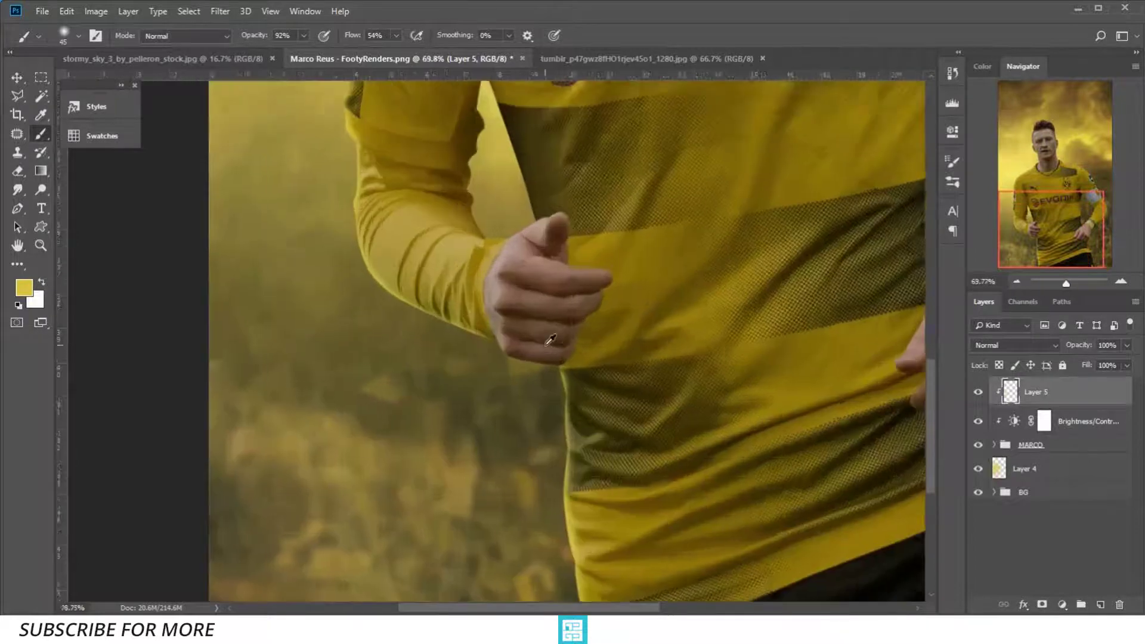
scroll(542, 360, up, 2)
alt+right_click(541, 360)
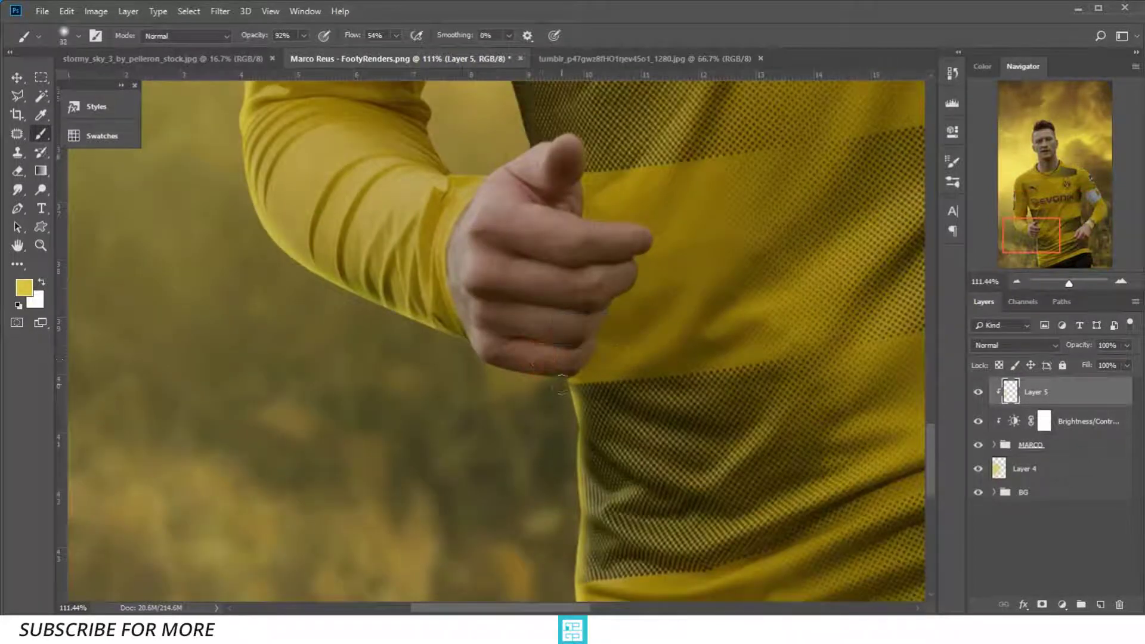
alt+right_click(554, 386)
key(bracketleft)
drag(514, 370, 559, 384)
drag(474, 367, 502, 379)
Paint yellow up the arm's outer edge and around the elbow
drag(554, 401, 541, 601)
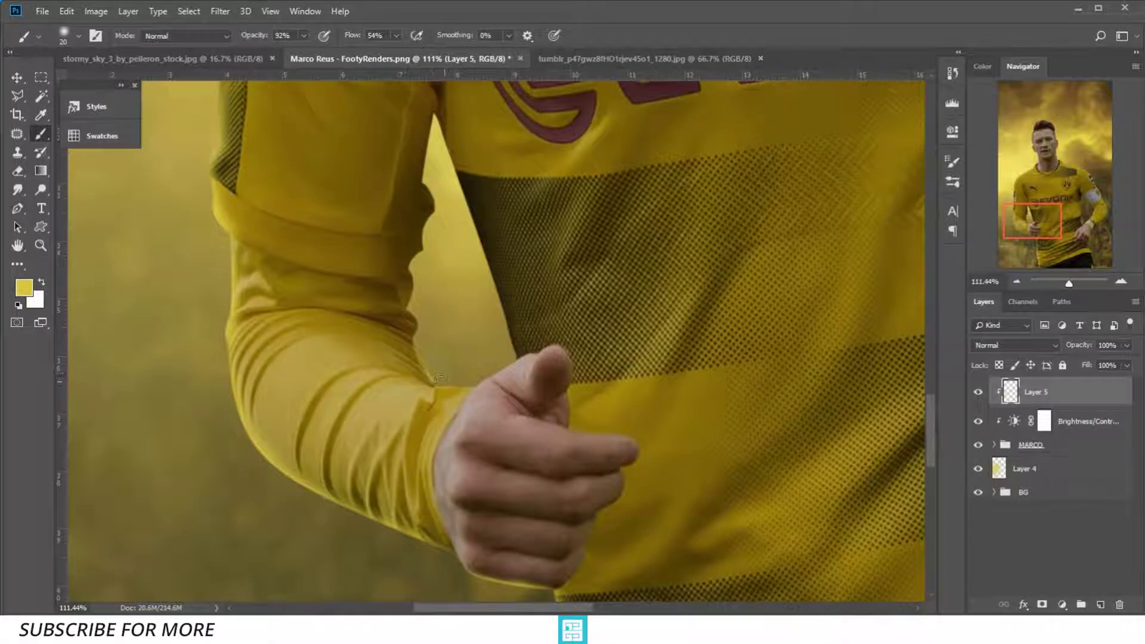
drag(421, 354, 418, 289)
mouse_move(420, 259)
mouse_down()
mouse_move(432, 248)
mouse_move(434, 381)
mouse_move(444, 335)
mouse_move(431, 310)
mouse_up()
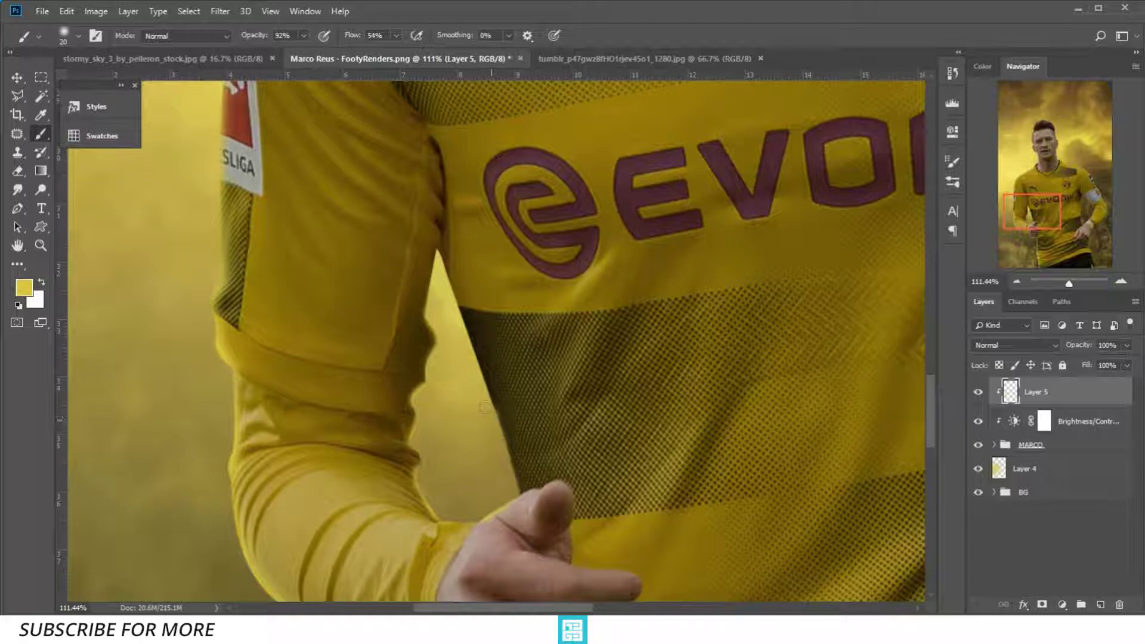
drag(490, 453, 422, 396)
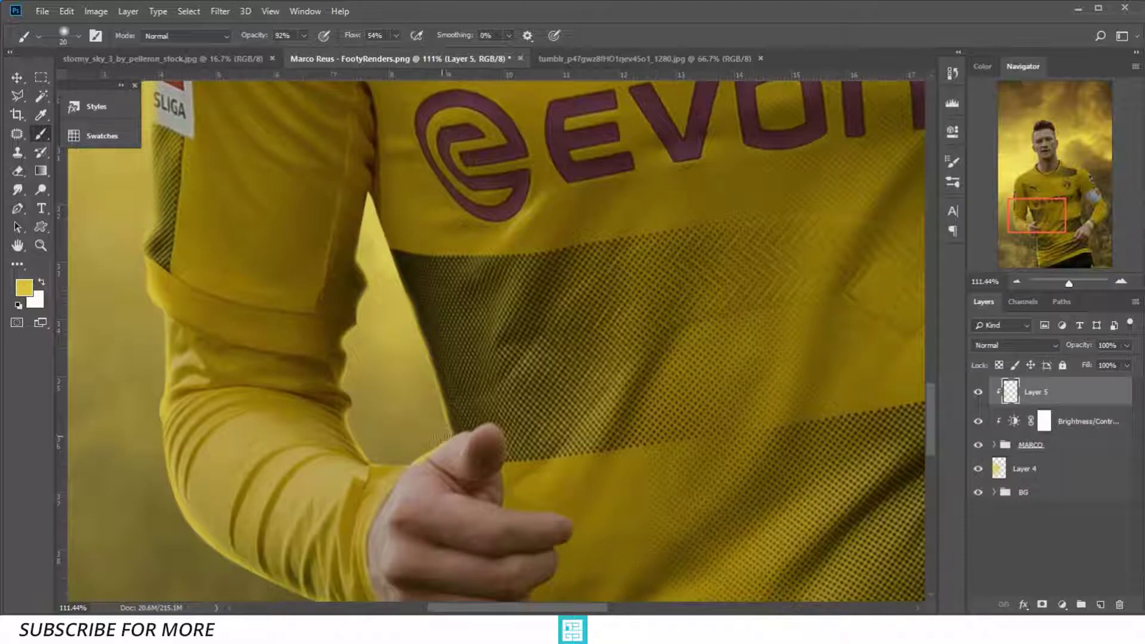
scroll(382, 429, down, 3)
Resize the brush and paint yellow up the jersey's right edge to below the armband
scroll(384, 412, down, 3)
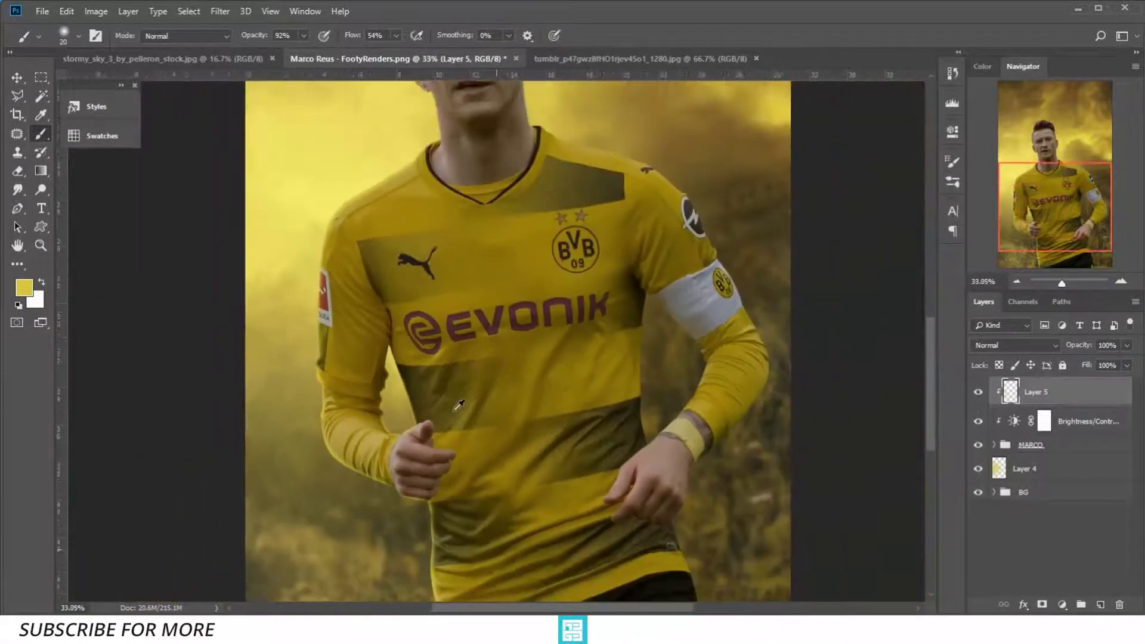
scroll(468, 302, up, 2)
scroll(365, 310, up, 2)
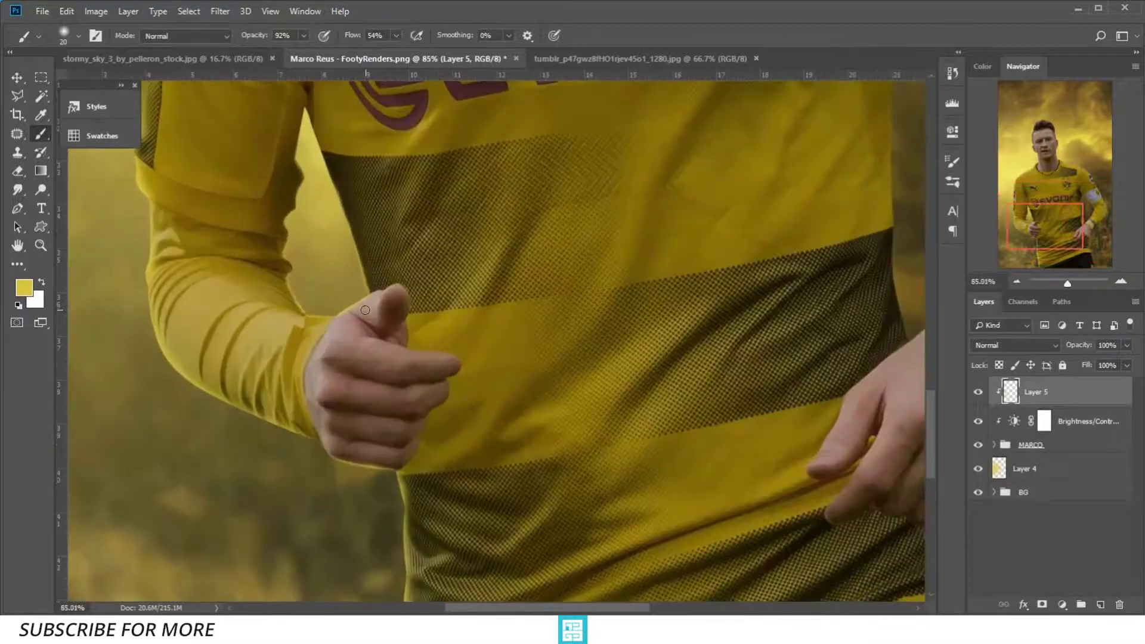
scroll(317, 370, up, 3)
scroll(693, 296, right, 5)
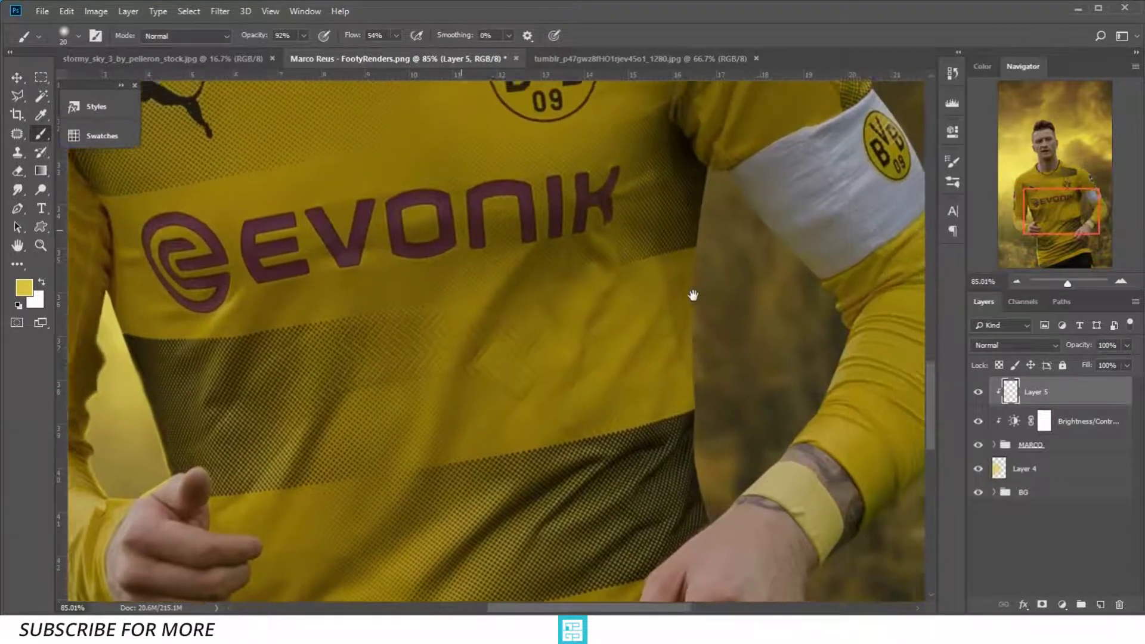
drag(640, 261, 588, 277)
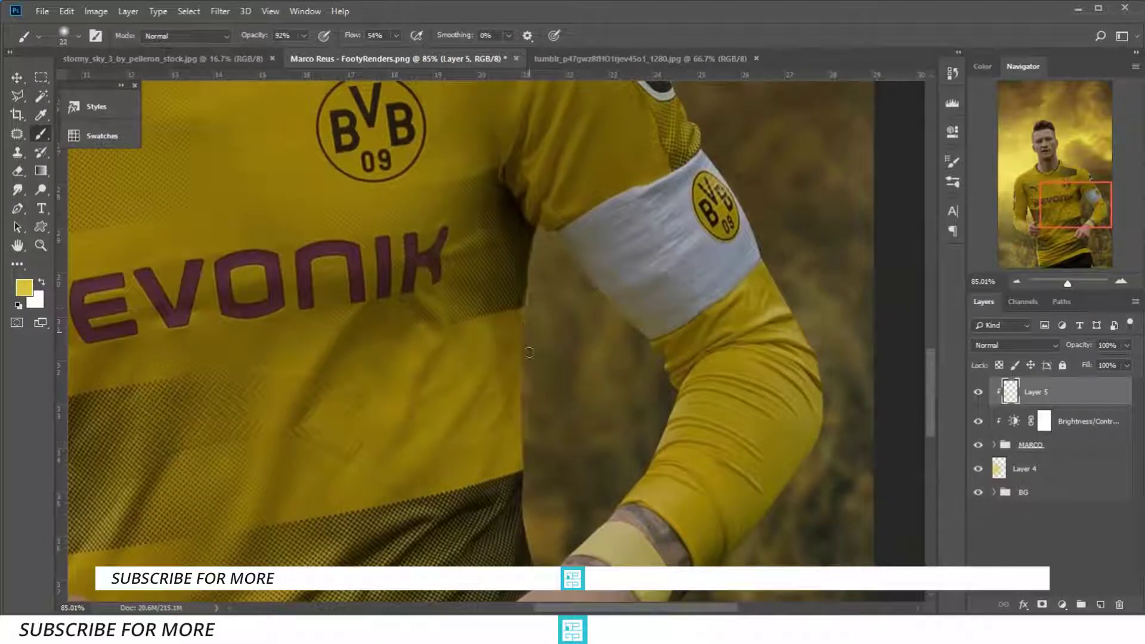
drag(529, 353, 537, 498)
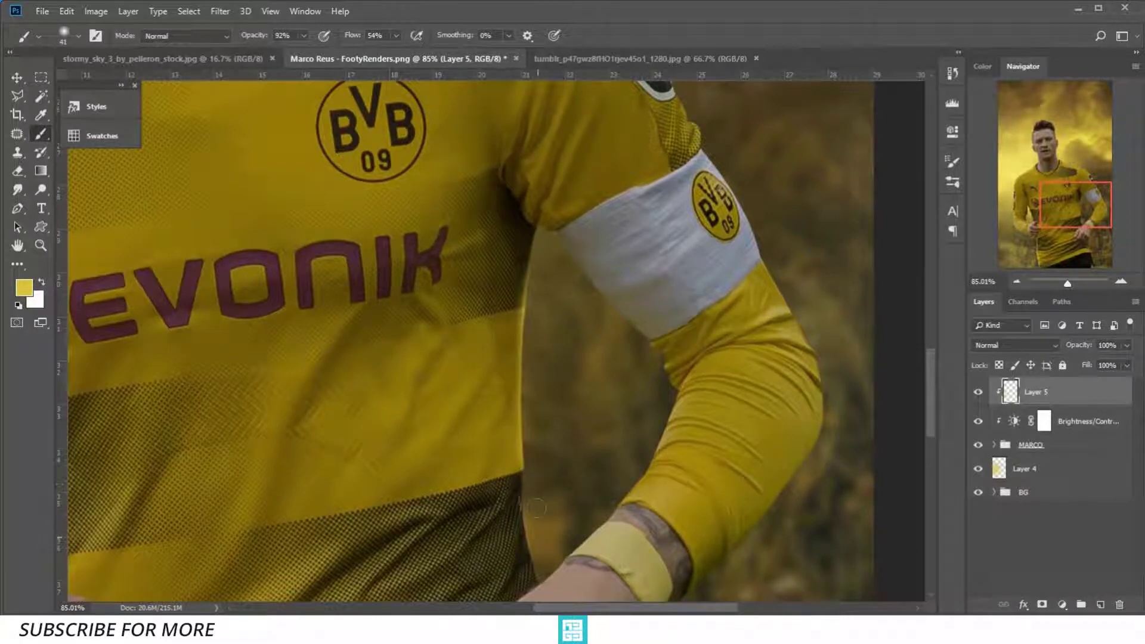
drag(536, 508, 534, 476)
drag(536, 561, 542, 563)
drag(529, 490, 534, 456)
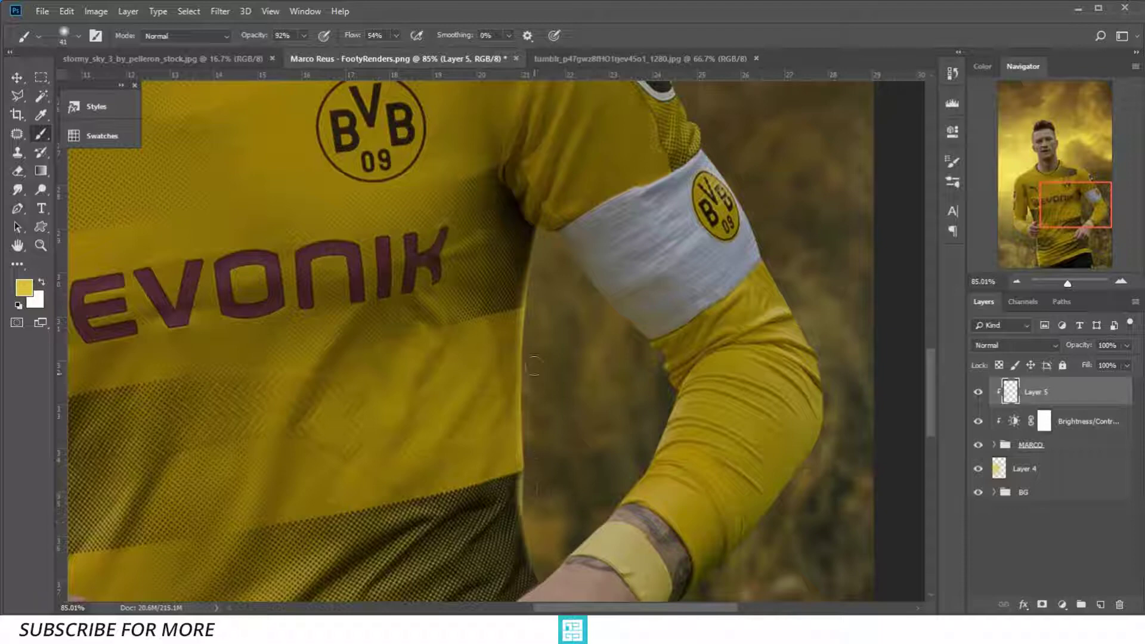
drag(533, 365, 541, 285)
Paint yellow light along the armband sleeve's outer edge
click(552, 263)
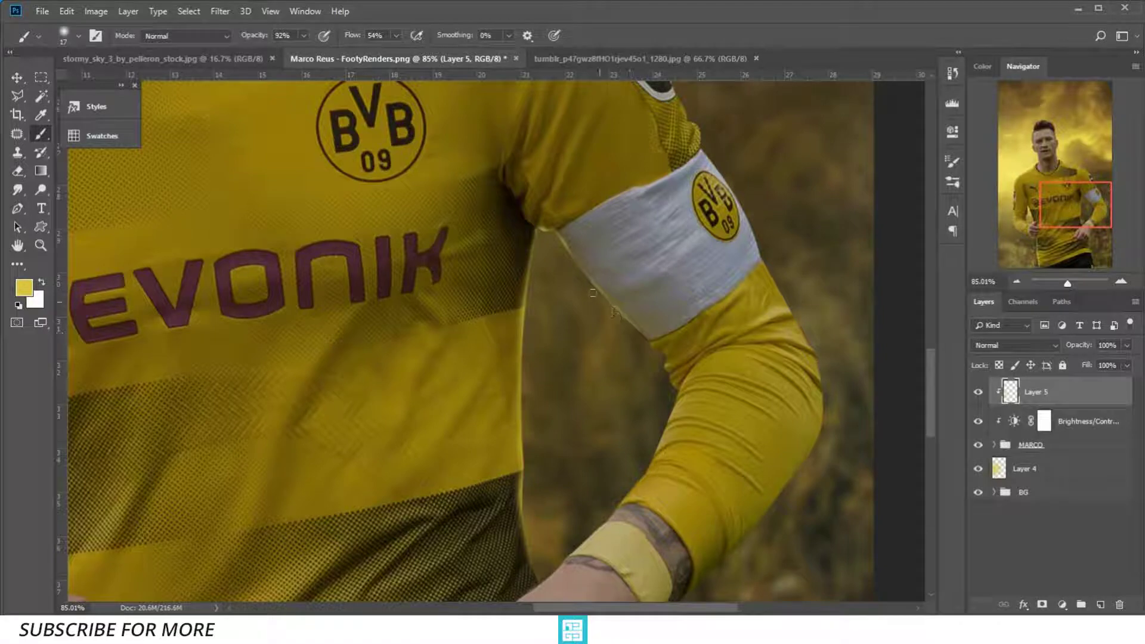
scroll(603, 294, down, 2)
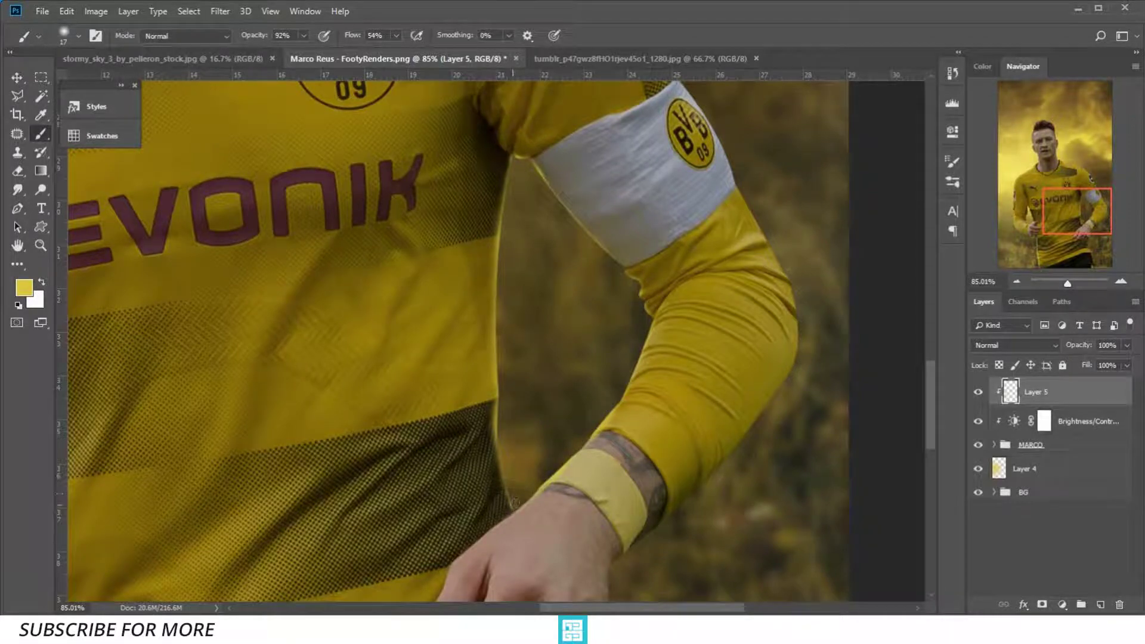
drag(511, 503, 498, 416)
scroll(542, 249, down, 3)
Paint yellow edge light along the side of the lower hand and the shorts' edge
scroll(543, 250, down, 2)
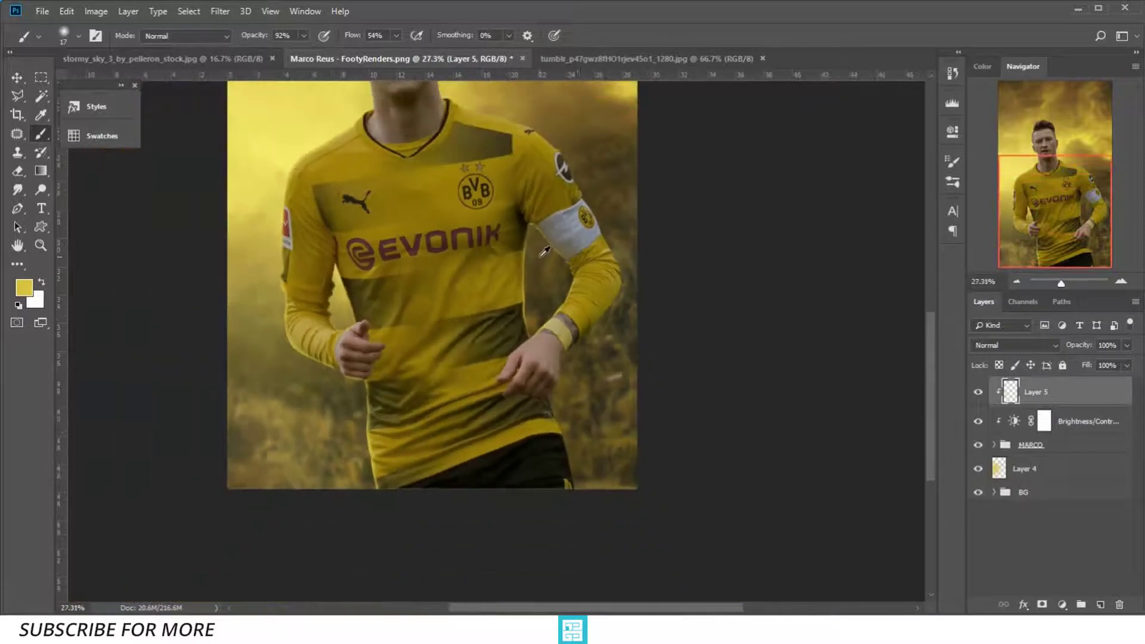
scroll(542, 249, up, 1)
scroll(530, 310, up, 3)
scroll(524, 353, up, 2)
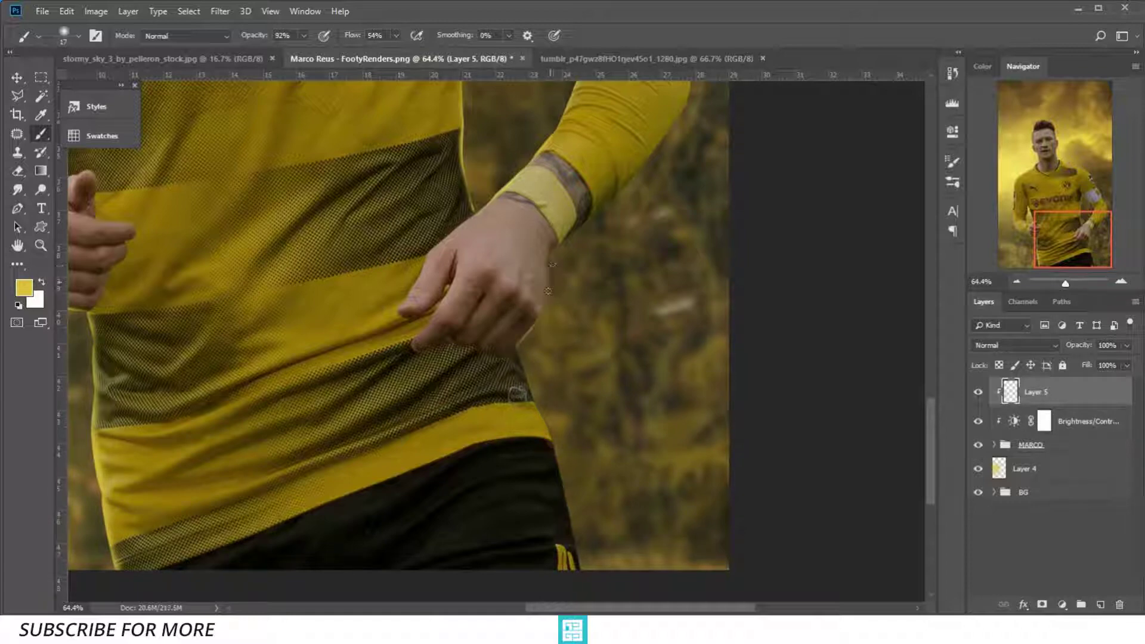
drag(549, 282, 541, 305)
drag(522, 351, 494, 268)
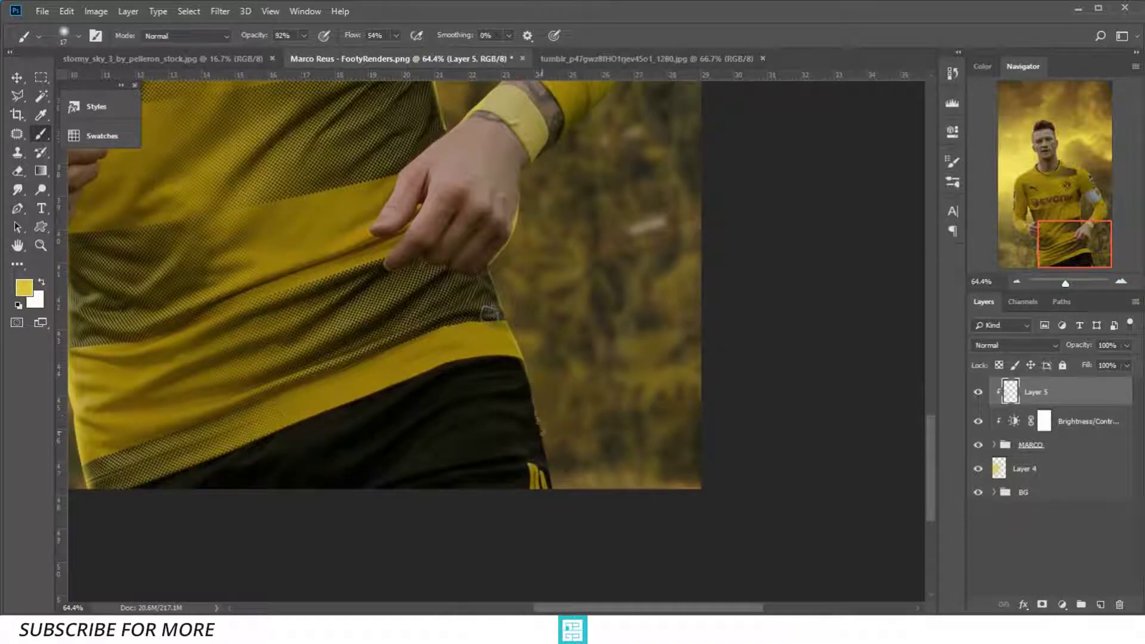
drag(538, 415, 552, 498)
scroll(560, 417, down, 2)
scroll(557, 393, down, 2)
scroll(572, 298, down, 2)
Paint over the pale halo along the neck and the shoulder beside the Puma logo
scroll(579, 273, up, 2)
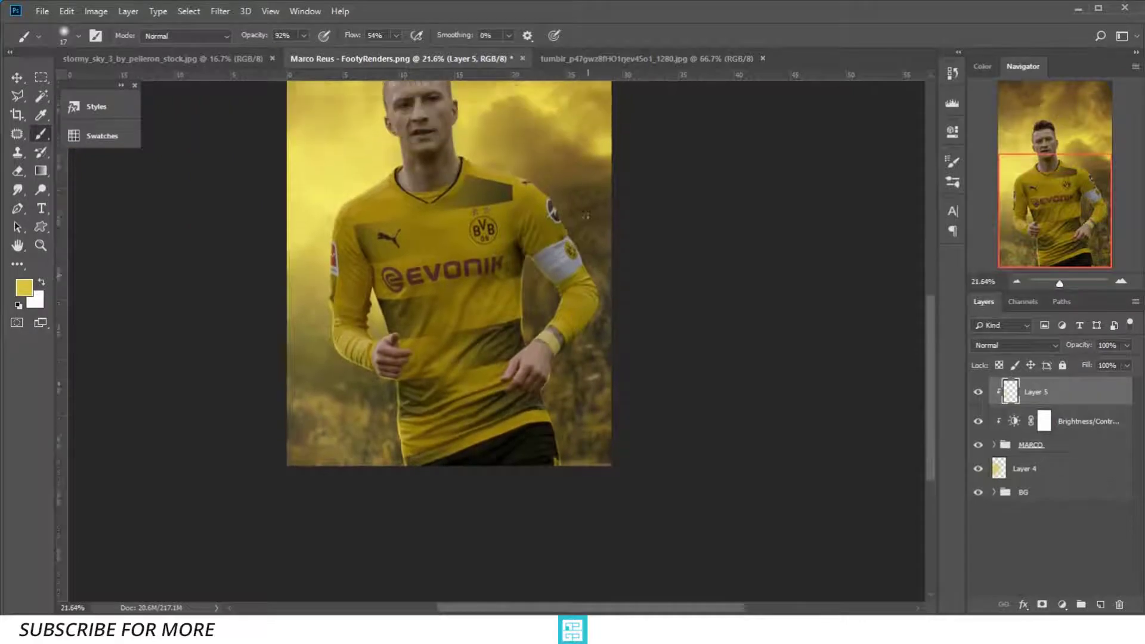
scroll(453, 179, up, 1)
scroll(447, 149, up, 2)
scroll(447, 149, up, 2)
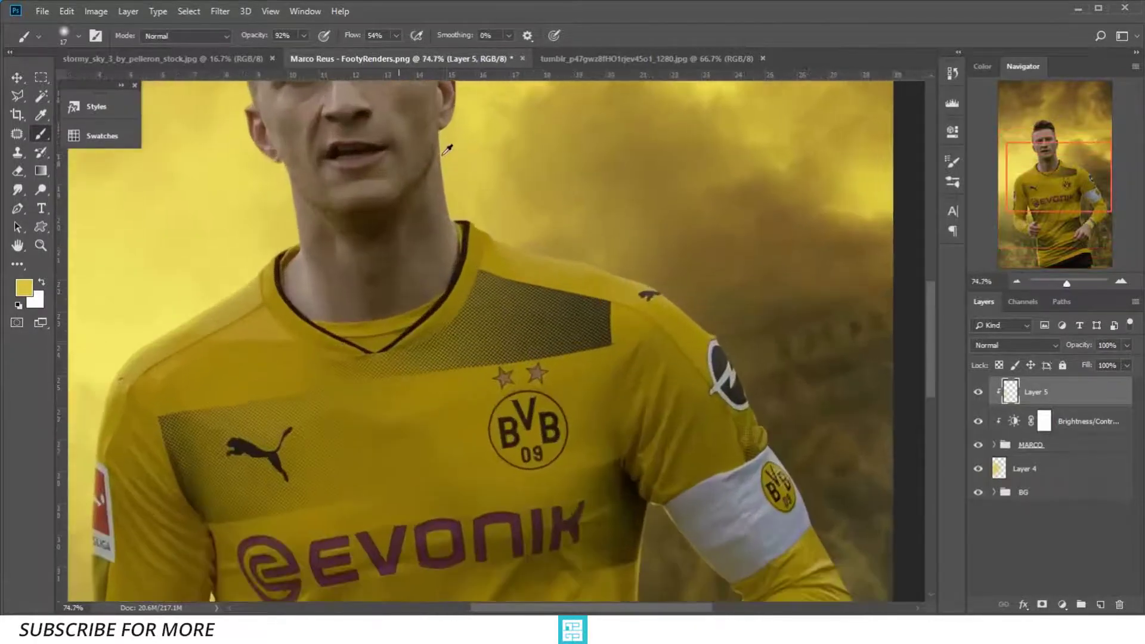
scroll(453, 178, up, 1)
scroll(491, 335, up, 2)
scroll(523, 228, up, 1)
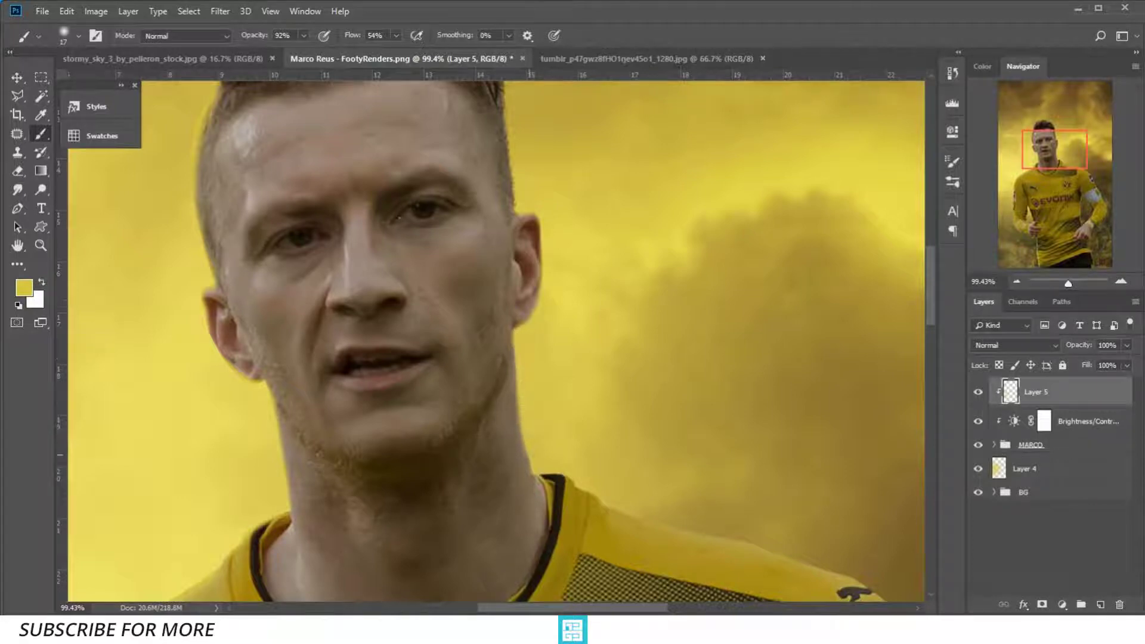
drag(593, 454, 504, 320)
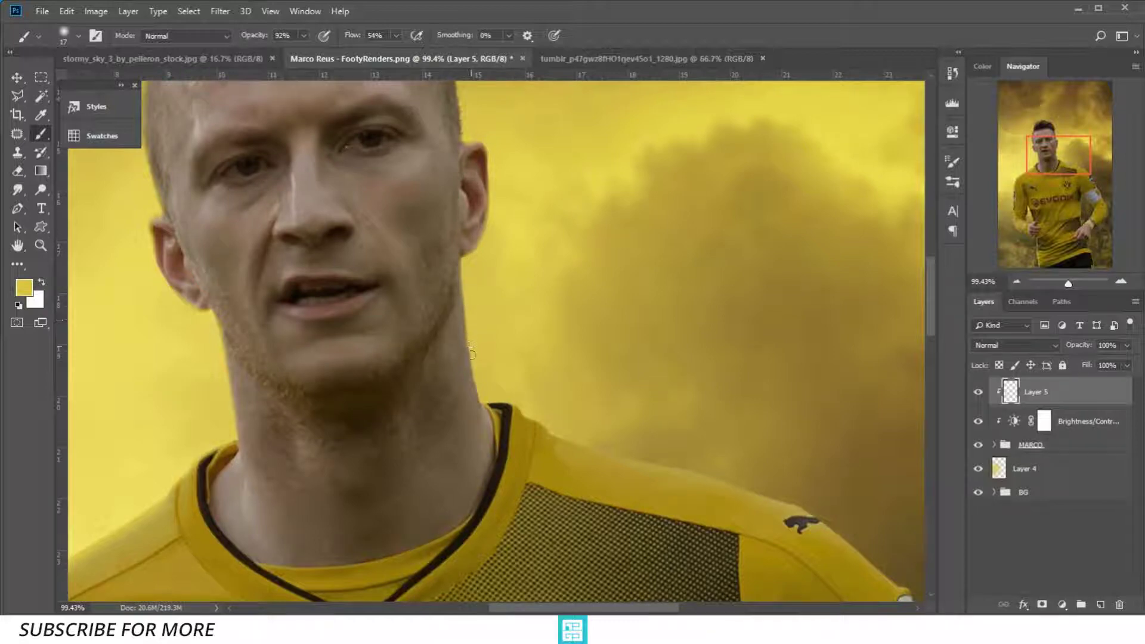
mouse_move(470, 271)
mouse_down()
mouse_move(487, 400)
mouse_move(466, 275)
mouse_up()
mouse_move(516, 332)
mouse_down()
mouse_move(445, 297)
mouse_move(469, 341)
mouse_move(496, 358)
mouse_up()
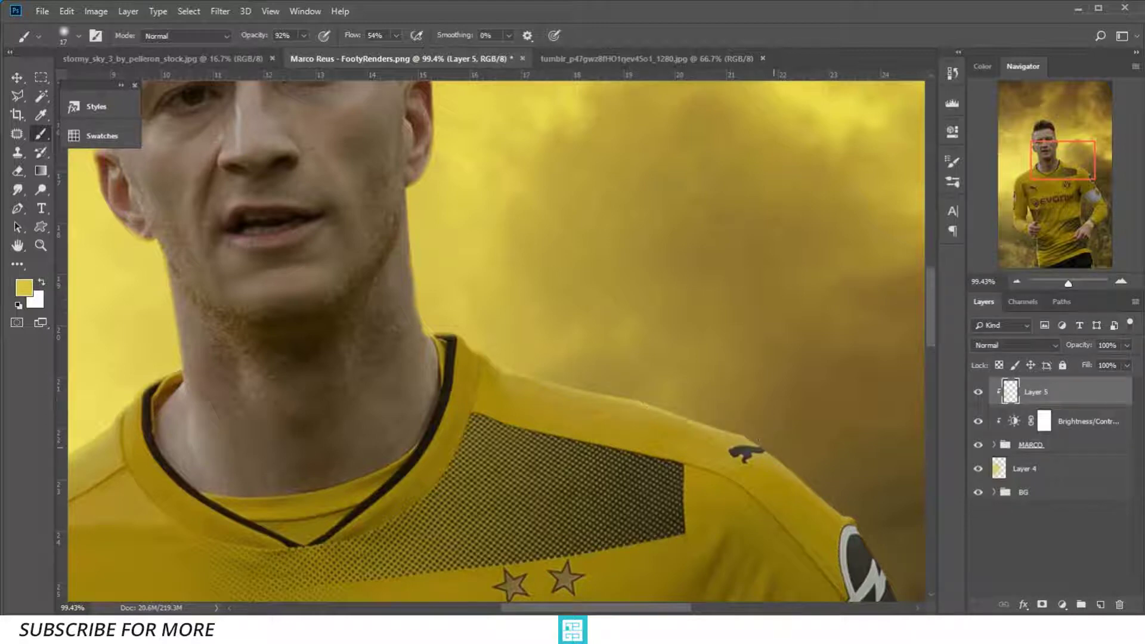
drag(746, 442, 764, 452)
drag(656, 412, 784, 456)
Add yellow edge light along the side of the hair
drag(646, 360, 422, 236)
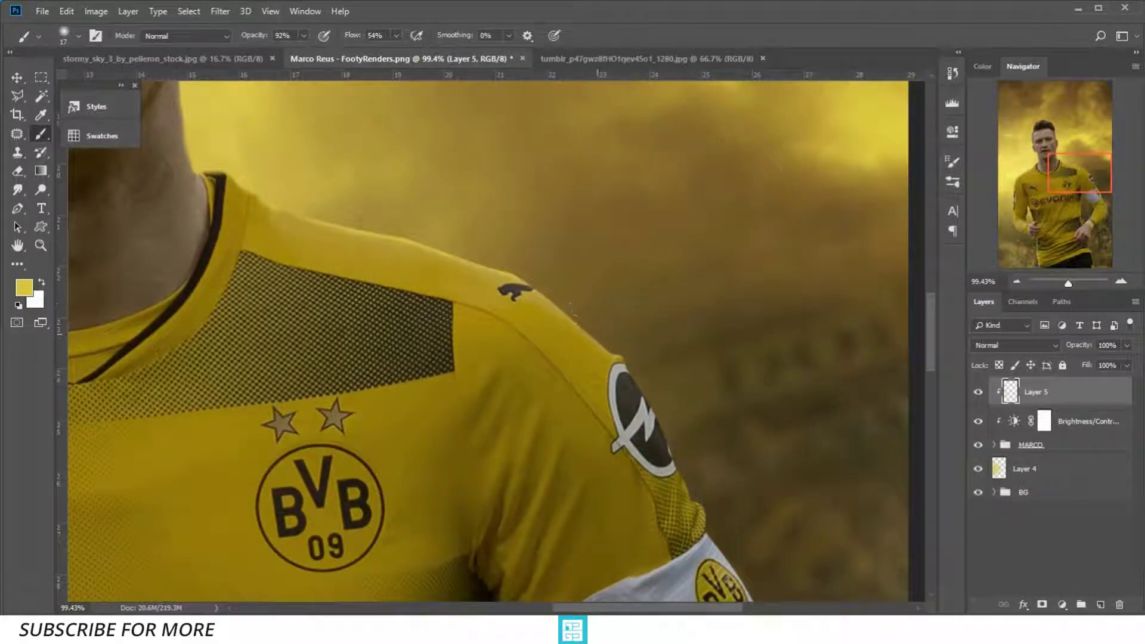
scroll(596, 244, down, 2)
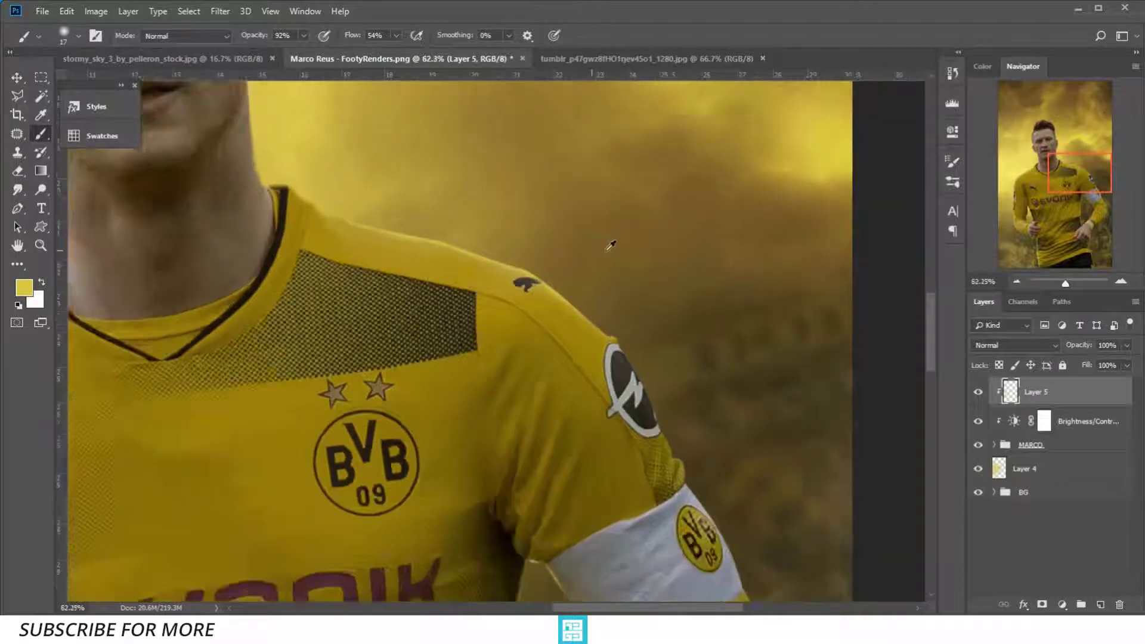
scroll(608, 243, down, 2)
scroll(611, 243, down, 2)
scroll(614, 244, down, 1)
scroll(614, 245, down, 1)
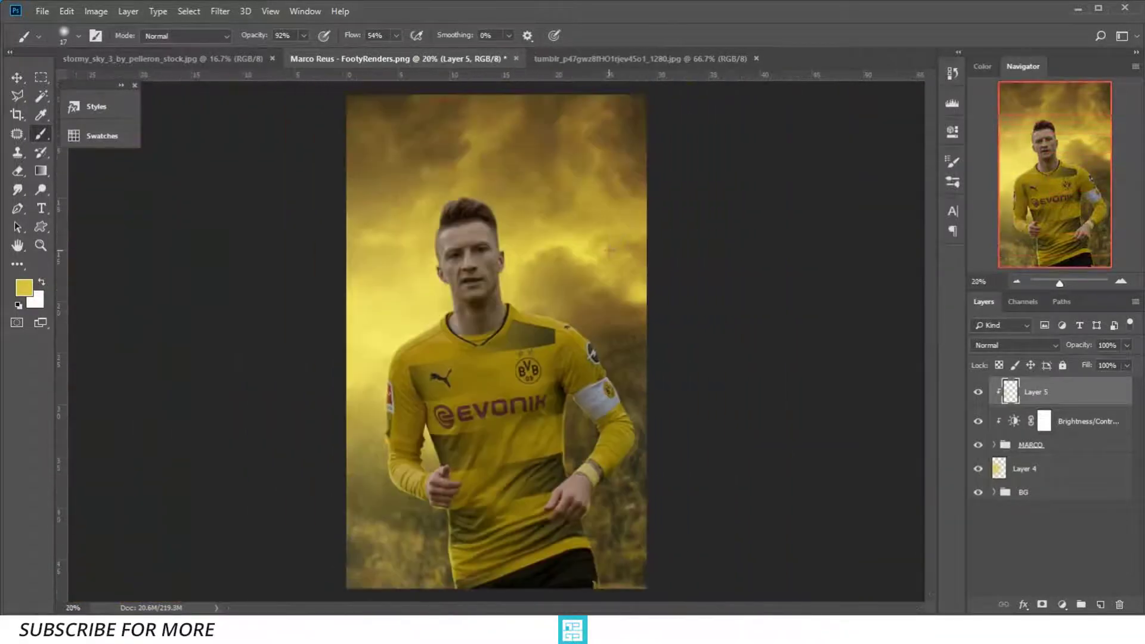
scroll(592, 238, up, 1)
scroll(536, 197, up, 3)
scroll(463, 159, up, 2)
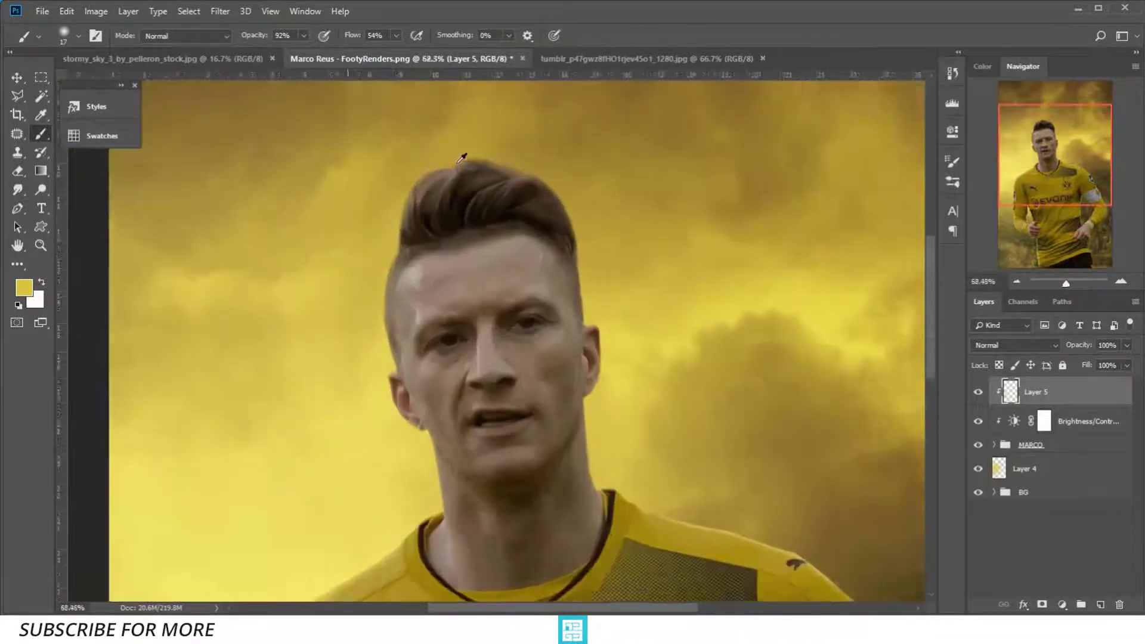
scroll(419, 177, up, 2)
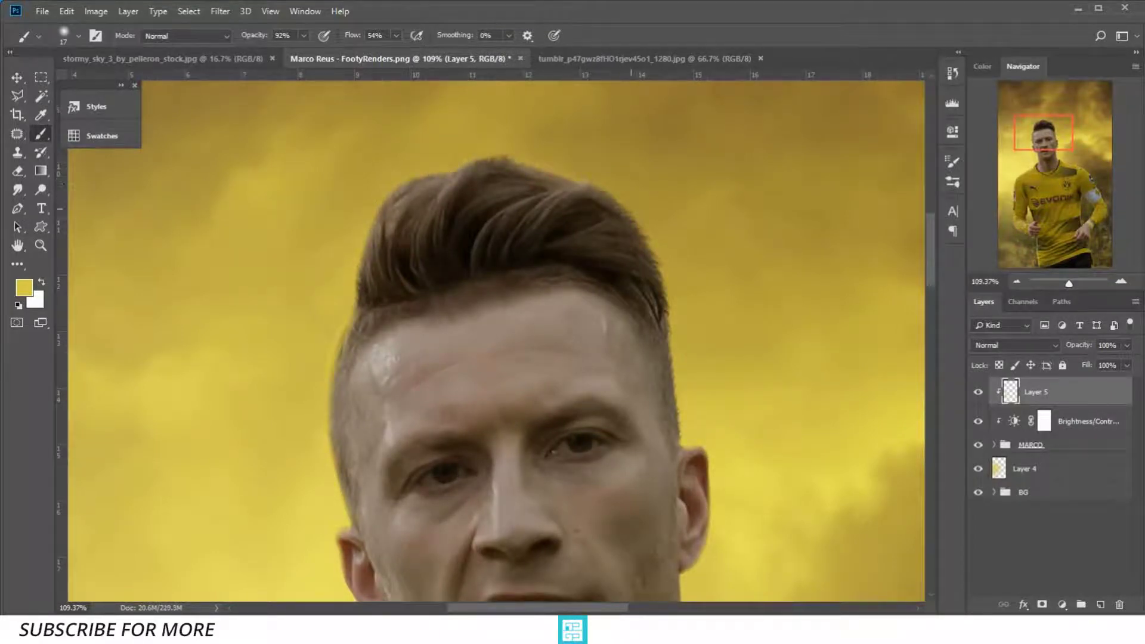
drag(639, 227, 668, 284)
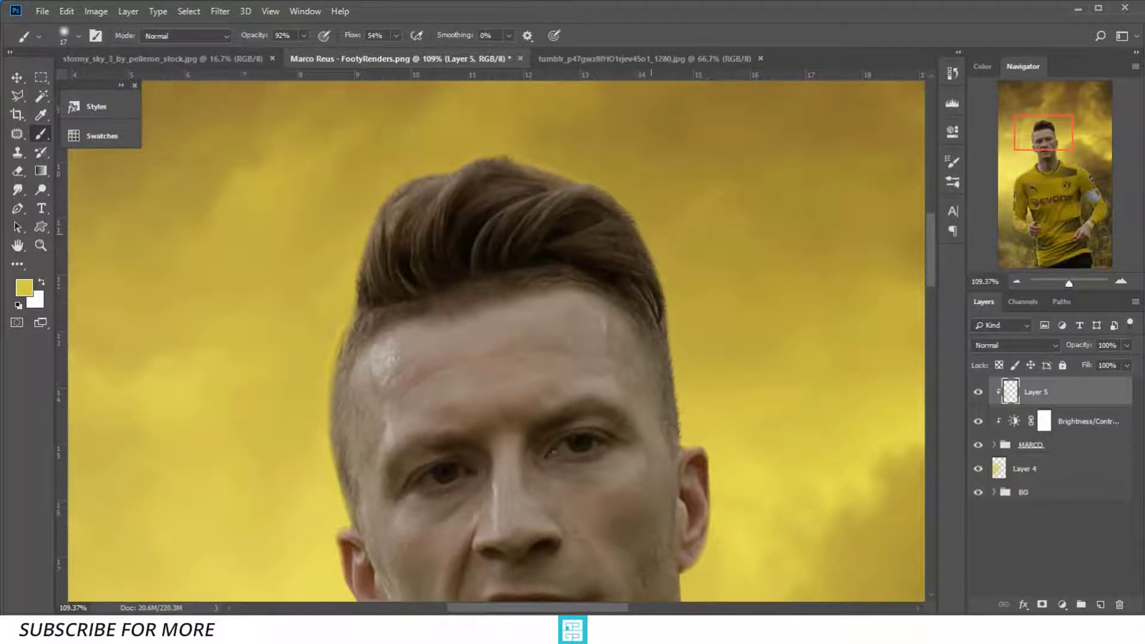
Expand the MARCO group in the Layers panel
scroll(637, 185, down, 3)
scroll(637, 185, down, 3)
scroll(637, 185, up, 2)
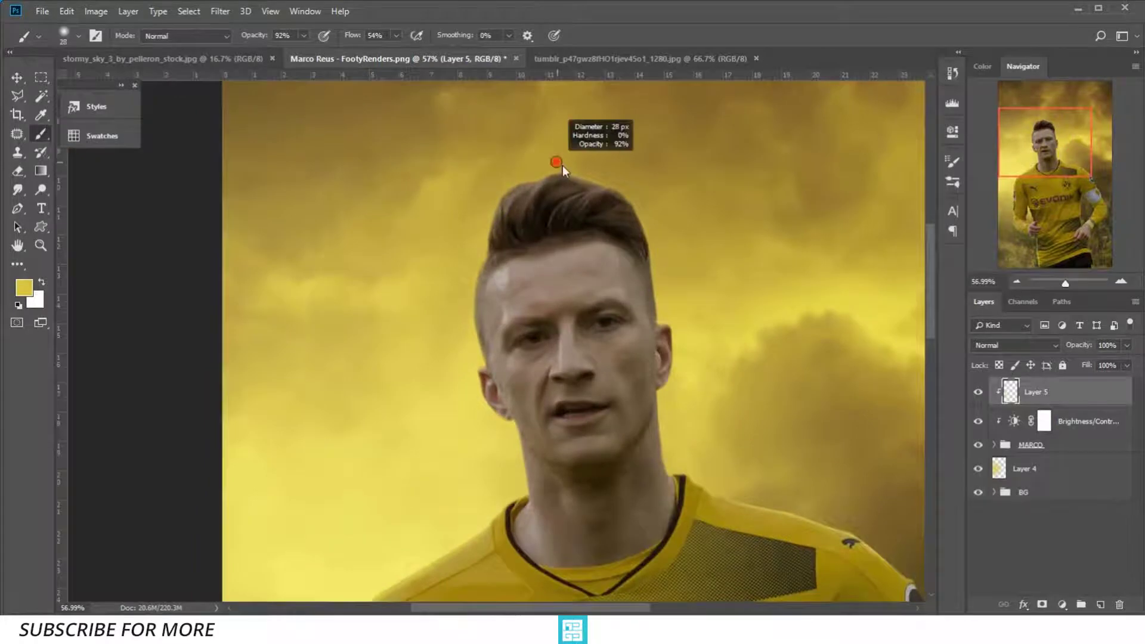
scroll(563, 166, up, 3)
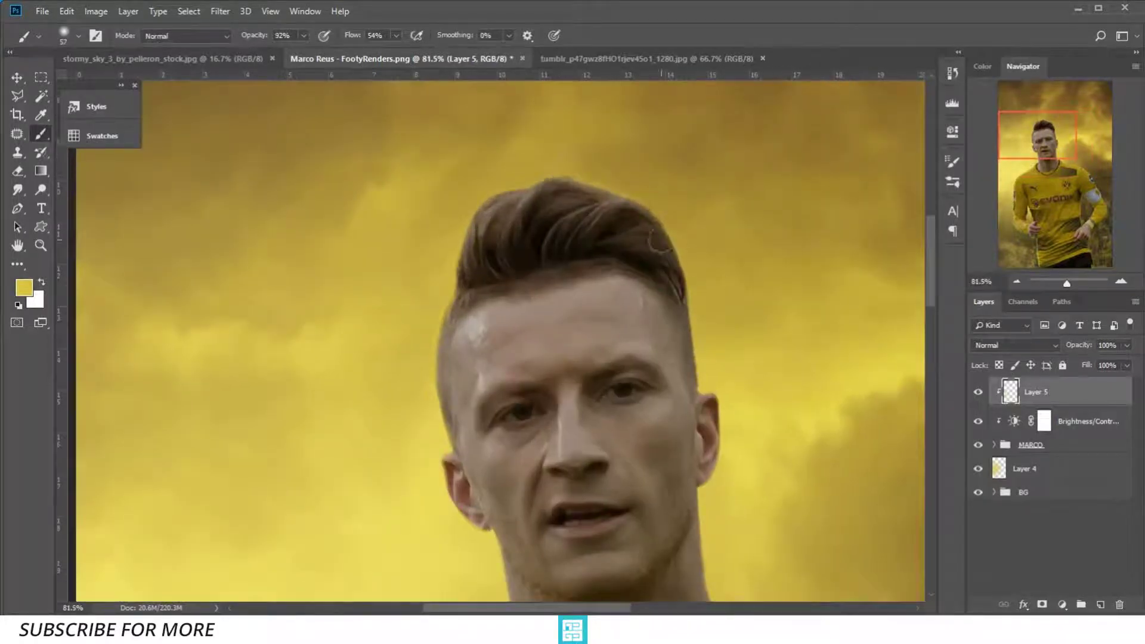
scroll(563, 185, up, 2)
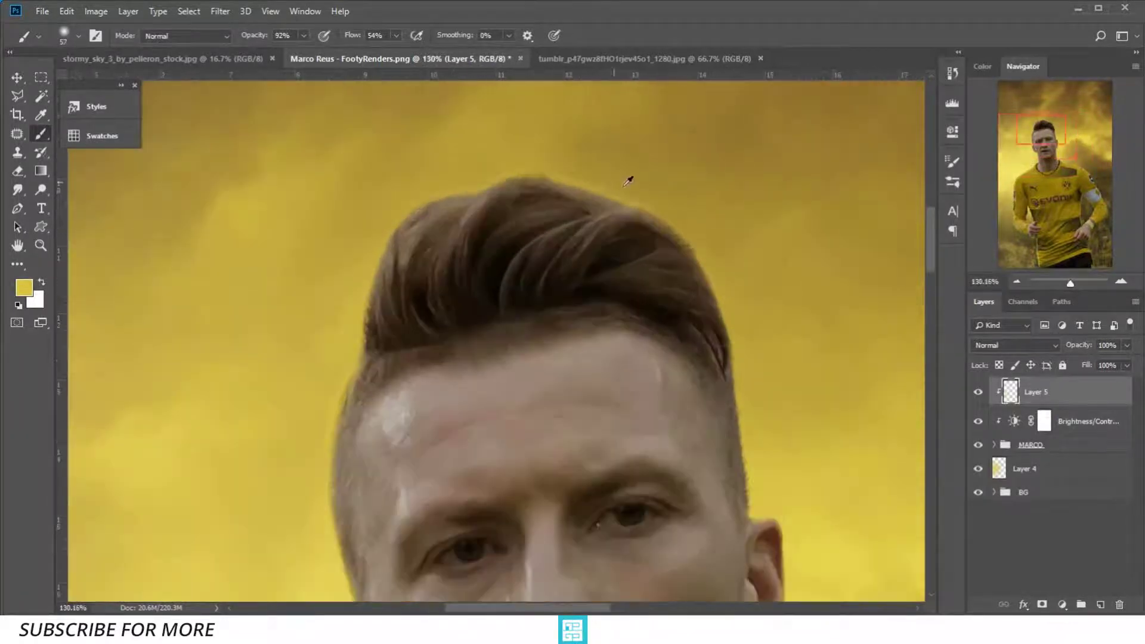
click(994, 444)
On Layer 0, switch to the Smudge tool with a textured smudge brush preset
click(1013, 528)
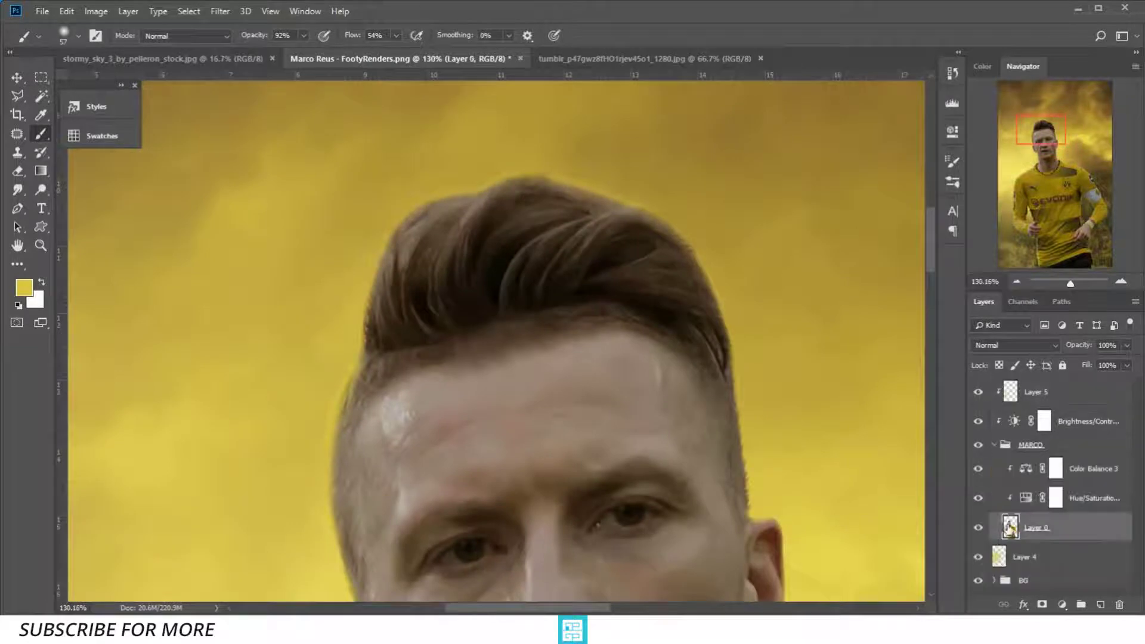
scroll(618, 299, up, 4)
scroll(504, 250, up, 2)
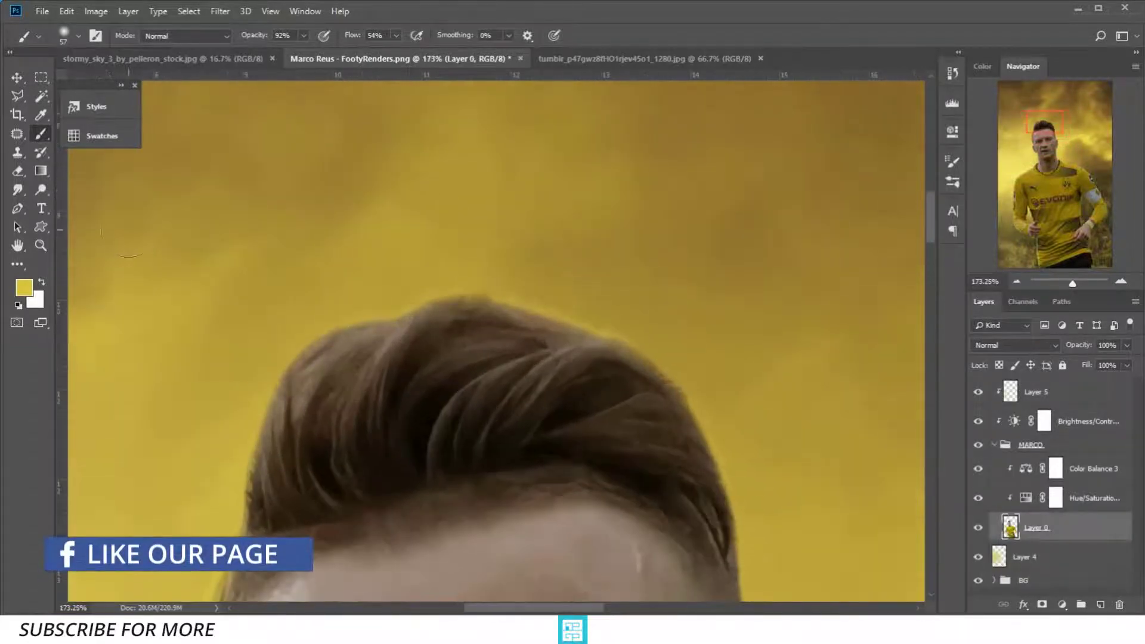
click(17, 190)
right_click(437, 315)
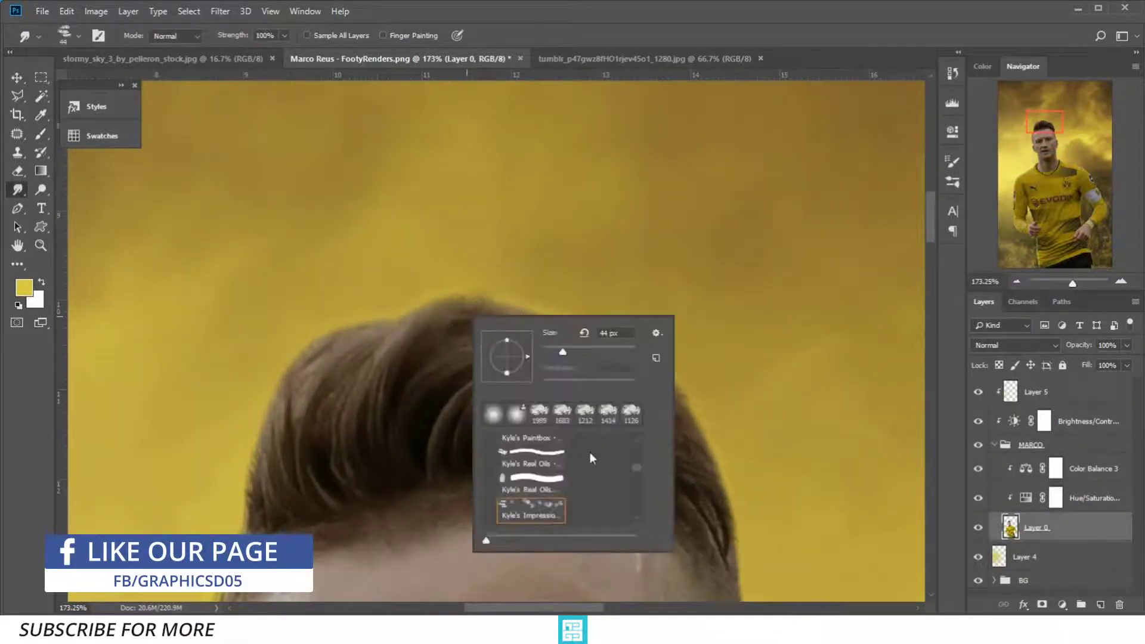
scroll(589, 468, down, 2)
scroll(589, 473, down, 2)
click(588, 473)
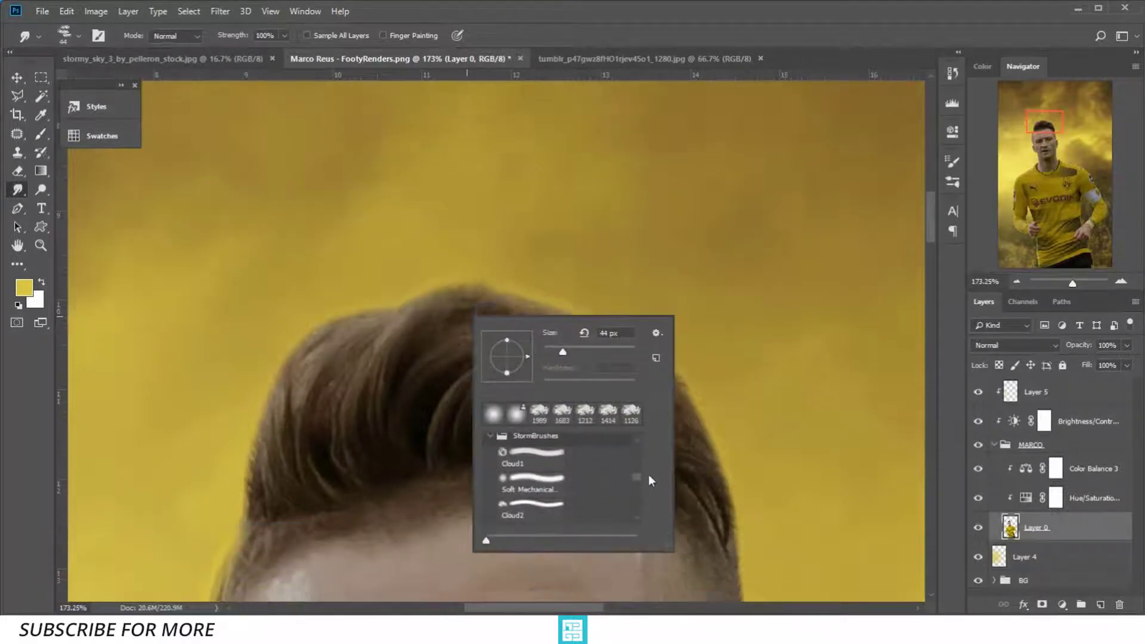
scroll(600, 475, down, 2)
scroll(600, 475, down, 2)
scroll(631, 483, down, 2)
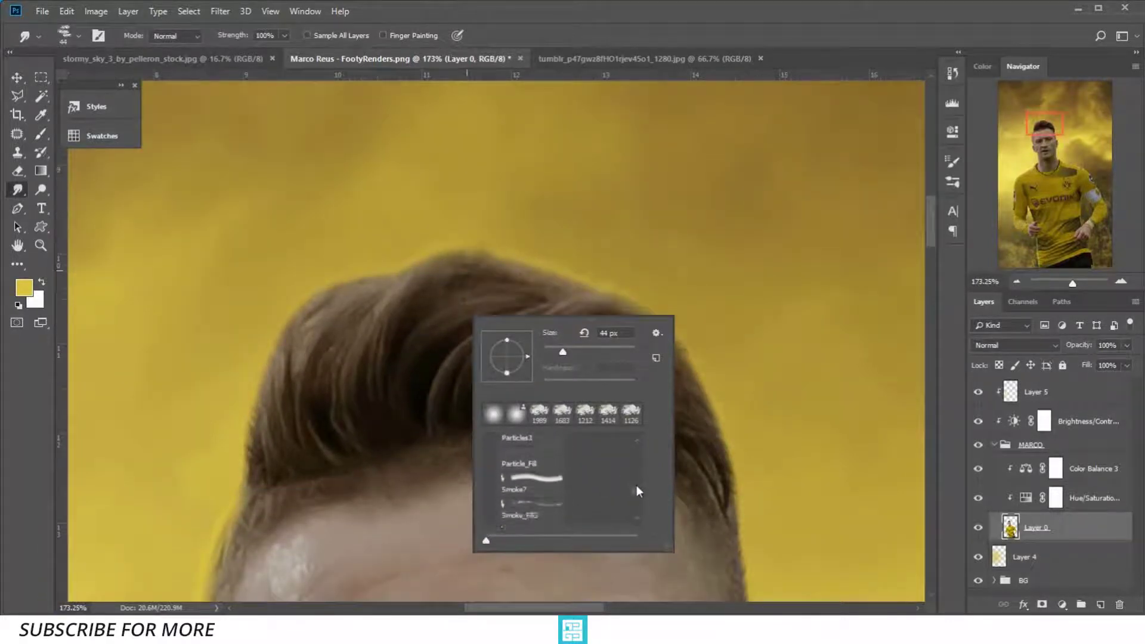
scroll(633, 489, down, 2)
scroll(636, 495, down, 3)
scroll(603, 501, down, 2)
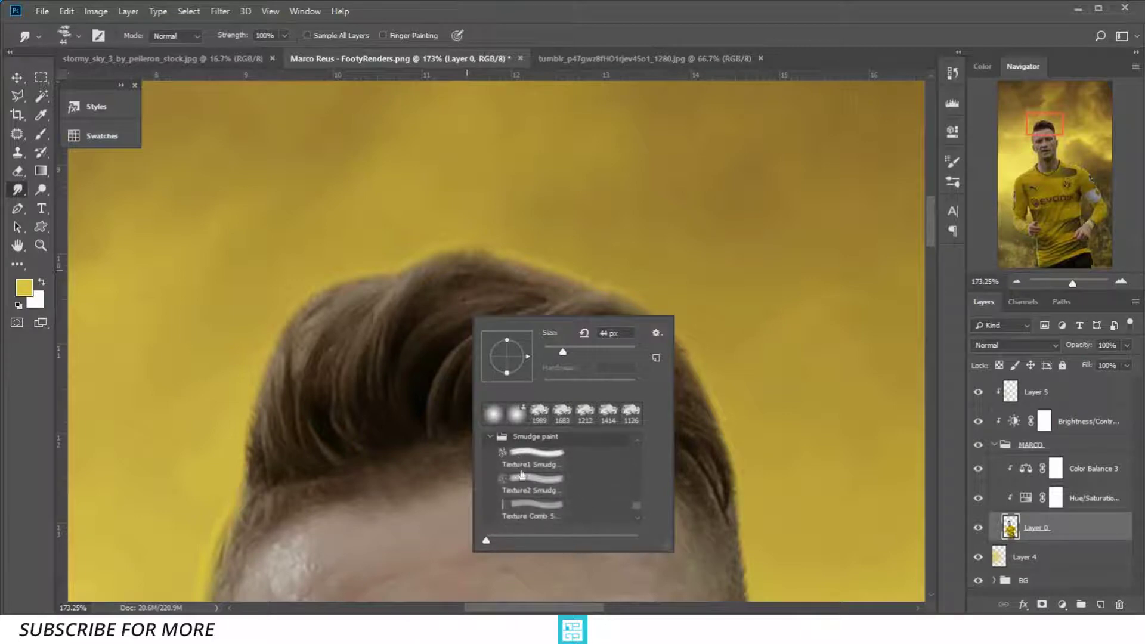
click(531, 459)
key(Return)
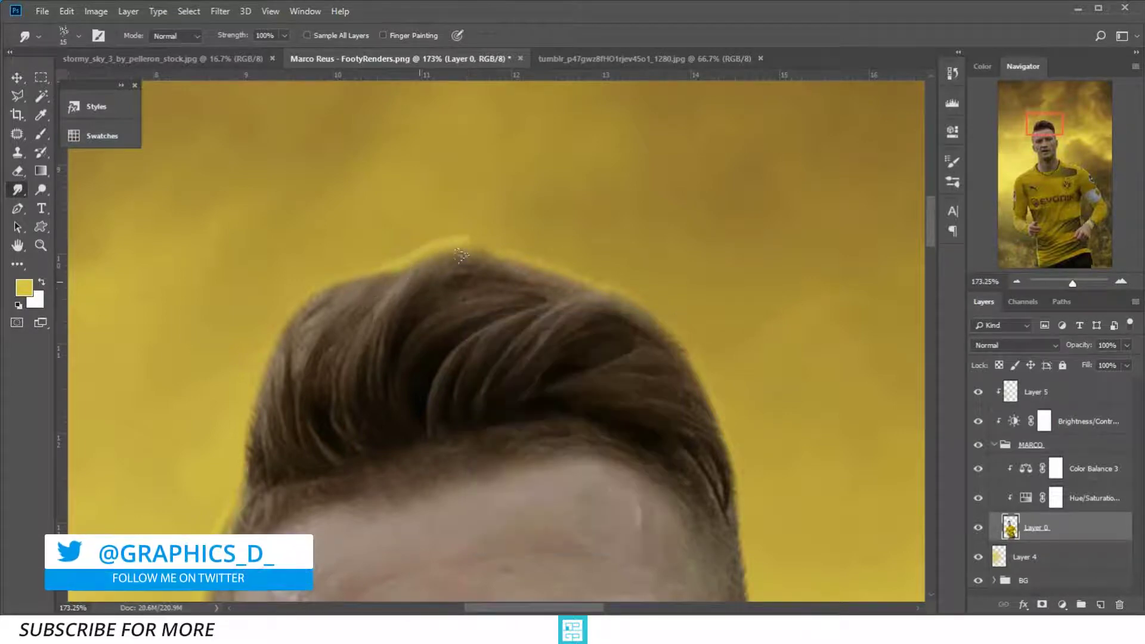
Smudge thin hair strands outward past the top and right side of the hairline
mouse_move(435, 274)
mouse_down()
mouse_move(477, 246)
mouse_move(417, 238)
mouse_up()
drag(423, 284, 412, 293)
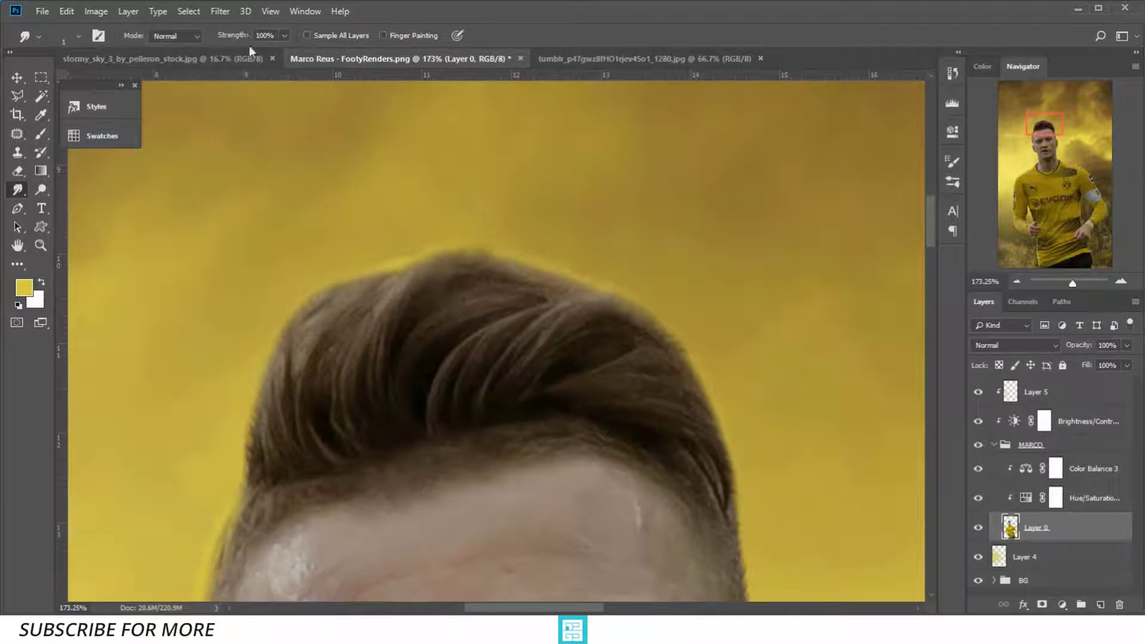
alt+right_click(428, 201)
key(bracketright)
key(bracketright)
key(bracketright)
drag(465, 265, 484, 242)
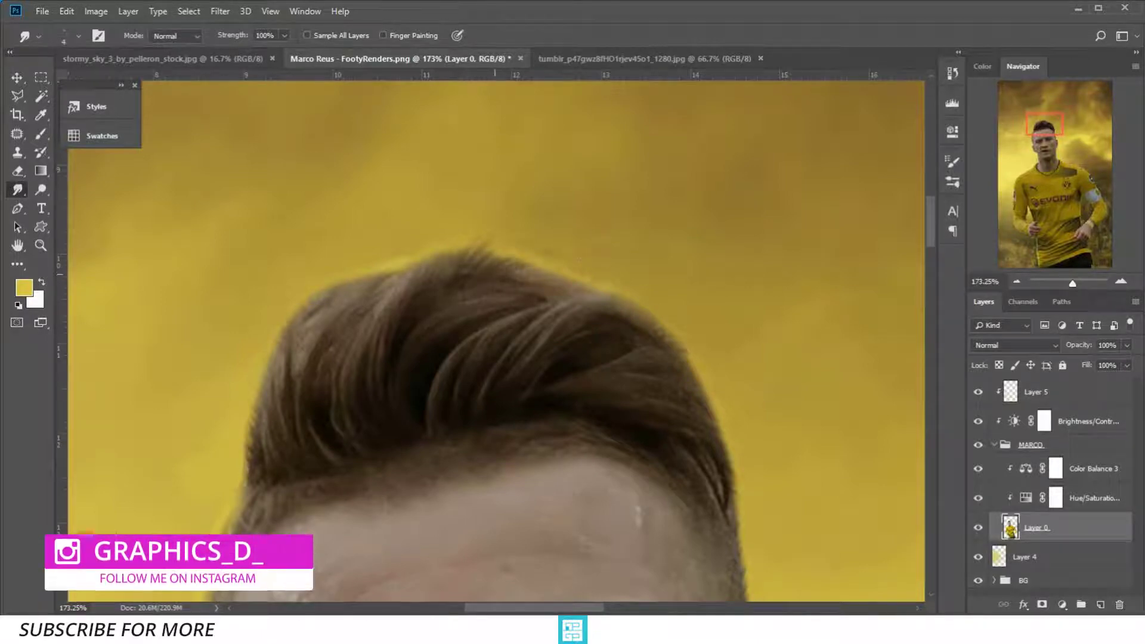
mouse_move(637, 306)
mouse_down()
mouse_move(667, 298)
mouse_move(679, 312)
mouse_up()
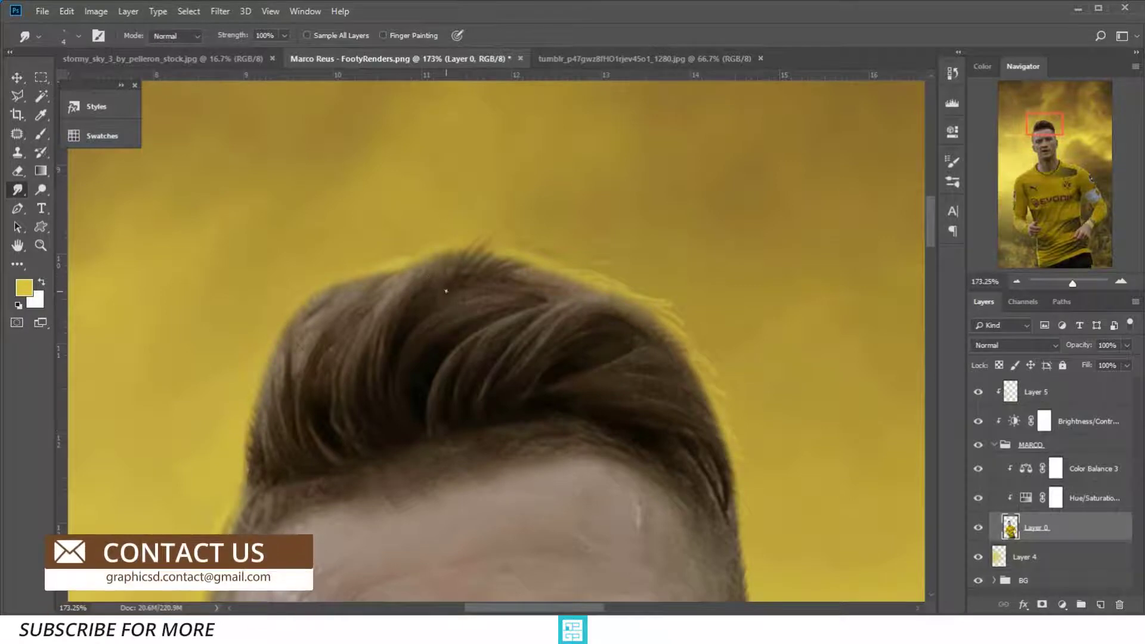
drag(524, 275, 516, 267)
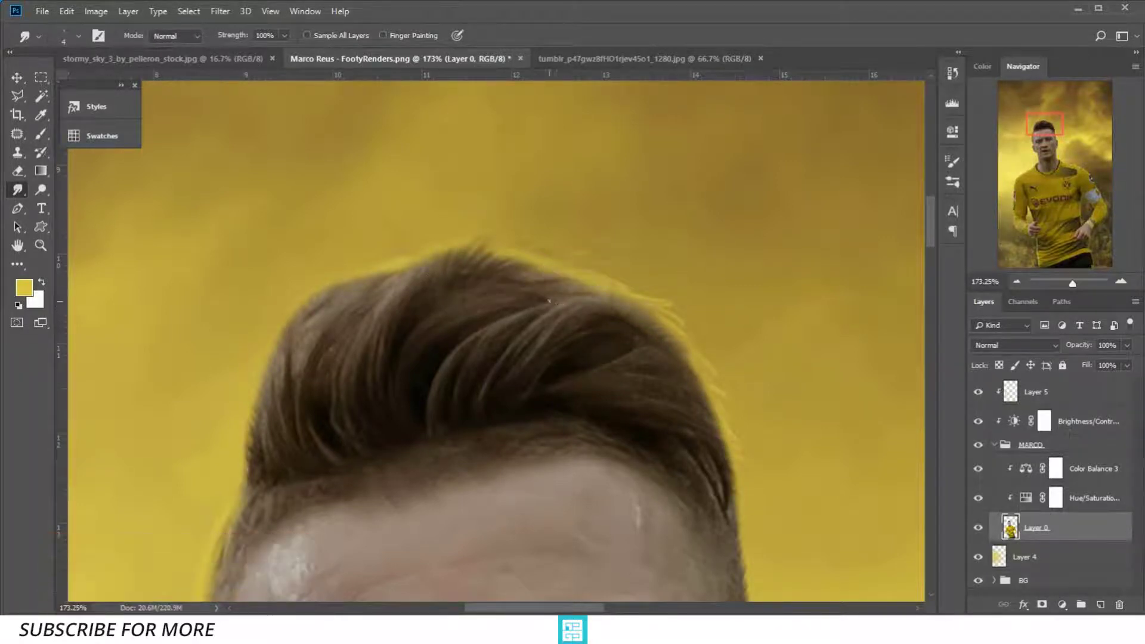
Set the smudge Strength to 79%
drag(235, 37, 209, 46)
key(6)
key(7)
key(9)
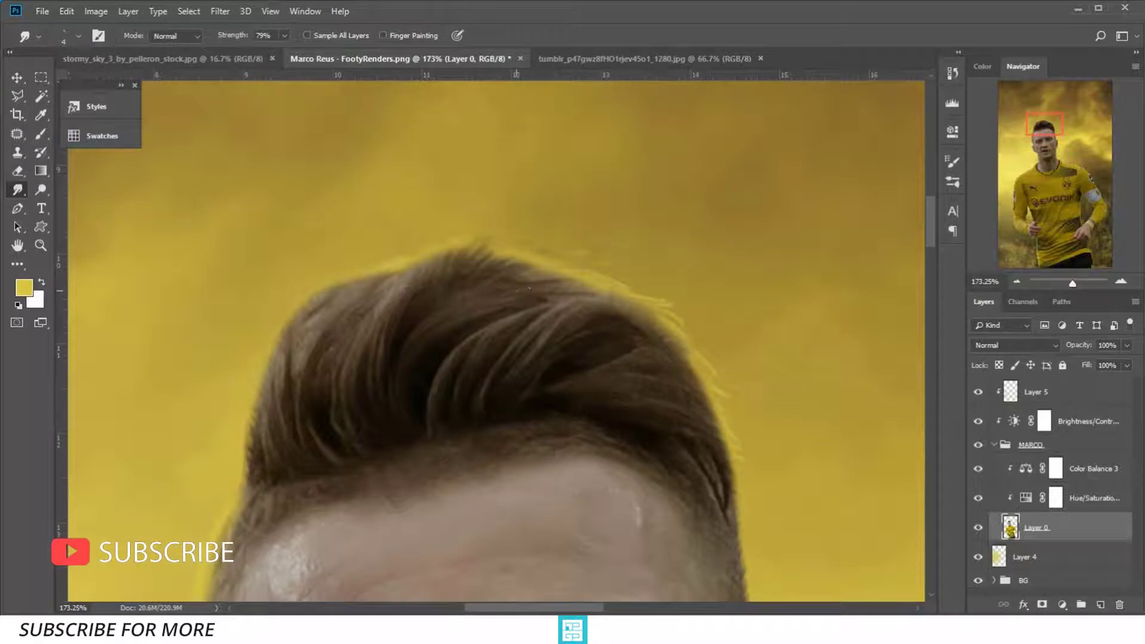
Erase yellow overpaint along the hair outline on Layer 5, then undo it
scroll(523, 290, down, 3)
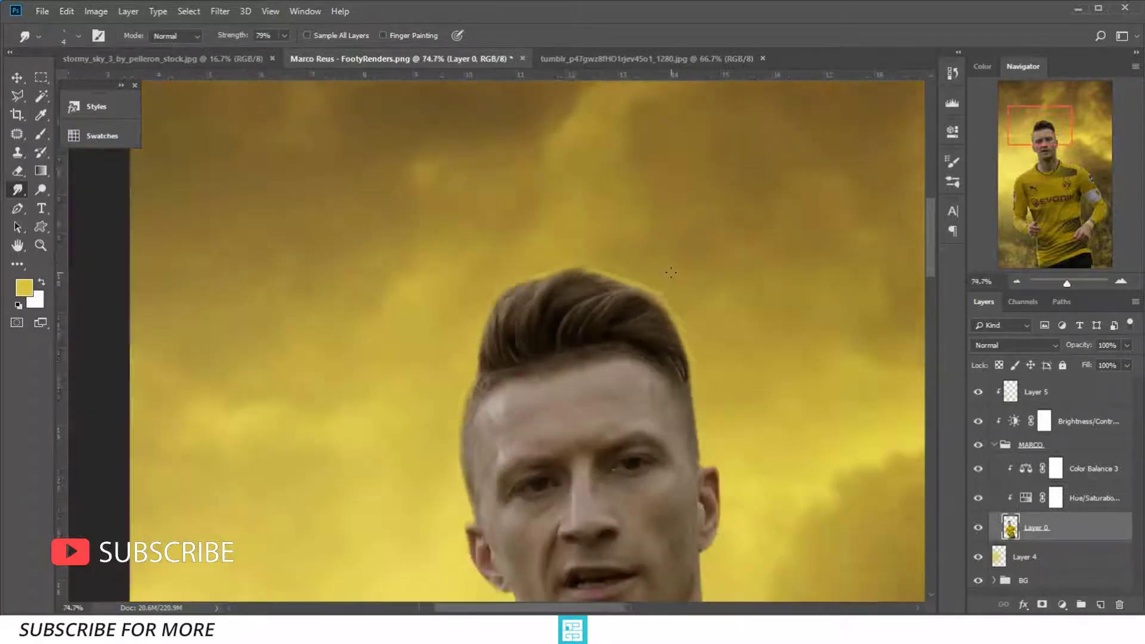
scroll(676, 272, up, 2)
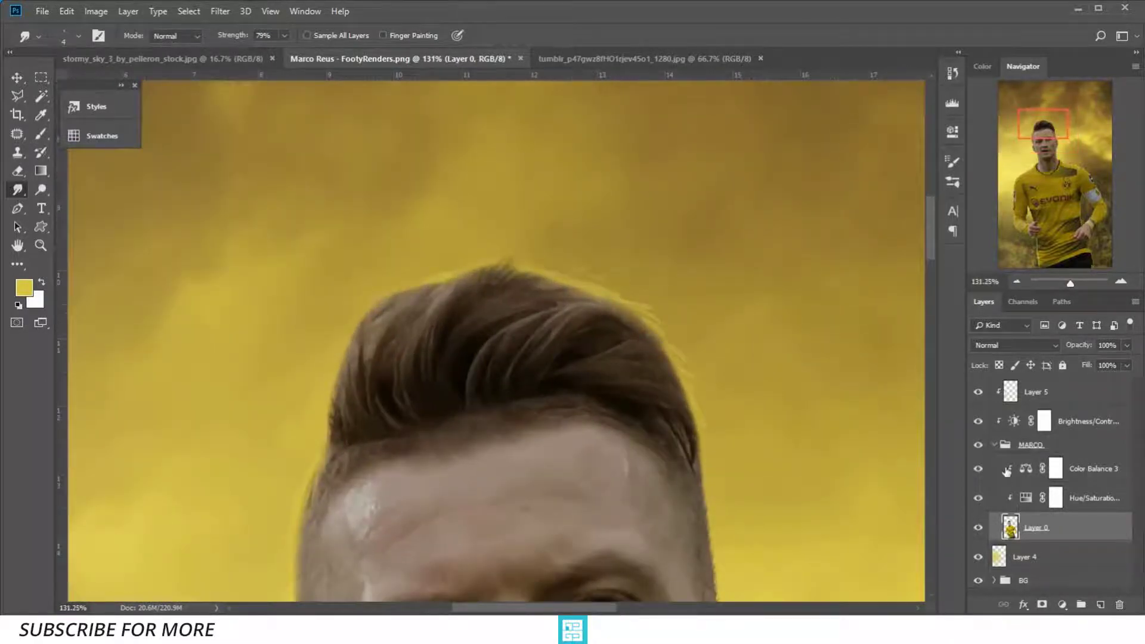
click(987, 398)
scroll(296, 277, up, 1)
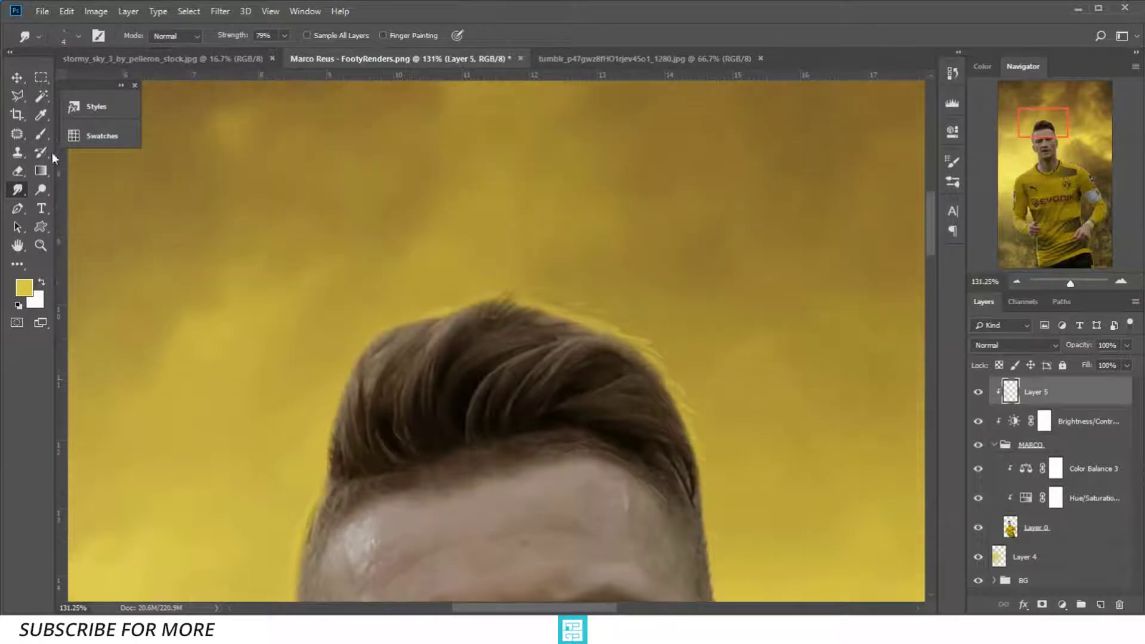
click(18, 171)
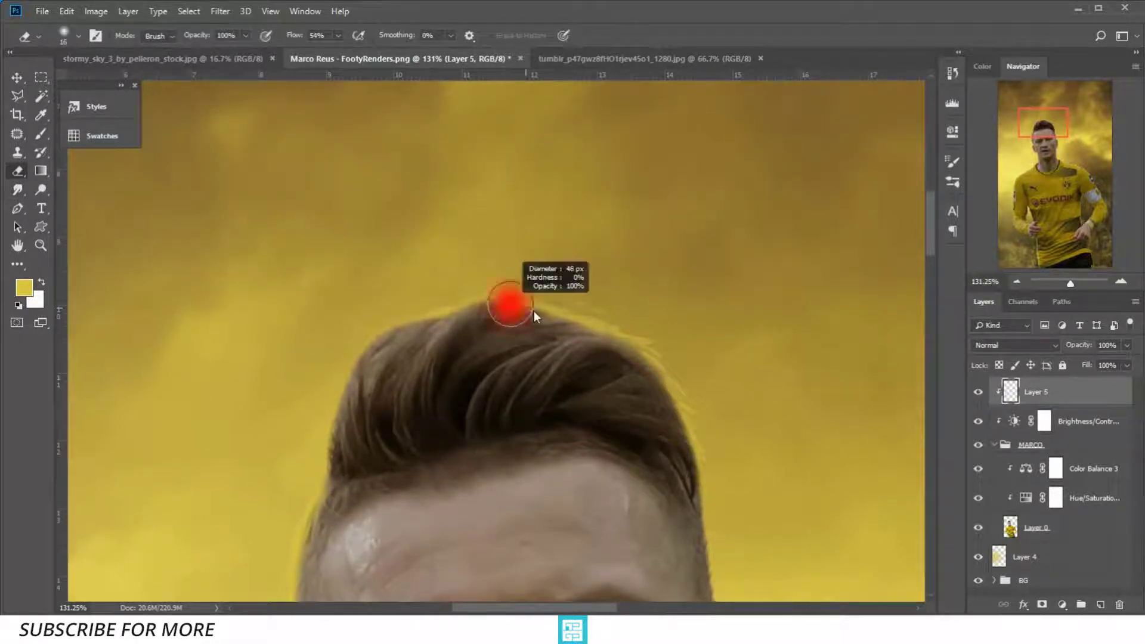
drag(518, 304, 692, 421)
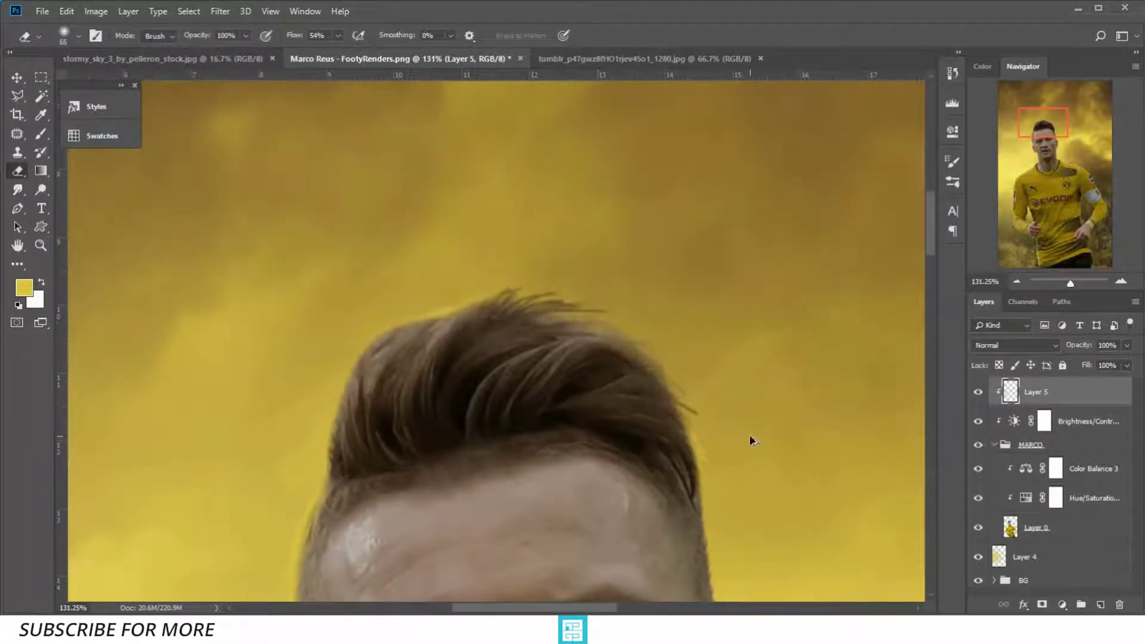
key(ctrl+z)
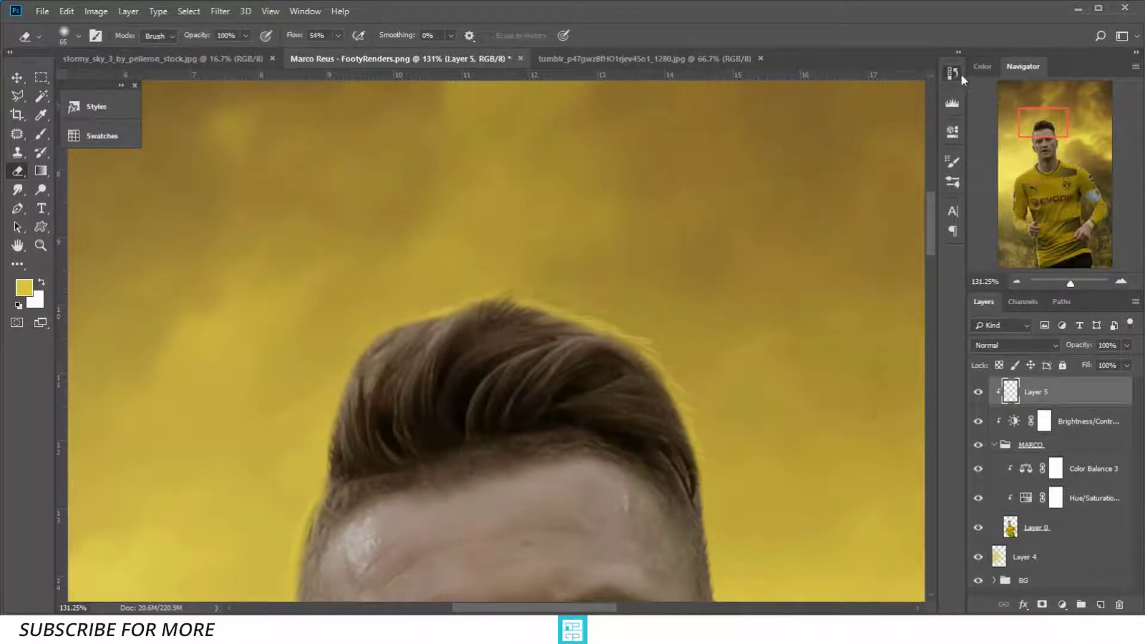
Revert the History to the first Smudge Tool state
click(952, 73)
scroll(847, 130, up, 2)
scroll(848, 130, up, 3)
scroll(848, 130, up, 3)
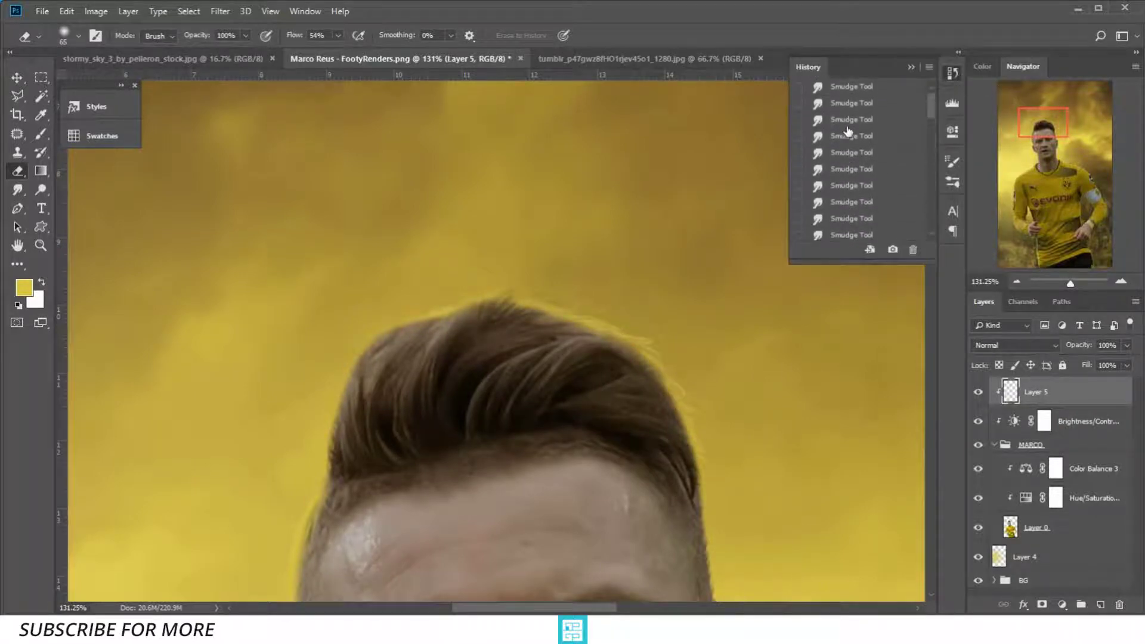
scroll(848, 130, up, 2)
click(859, 118)
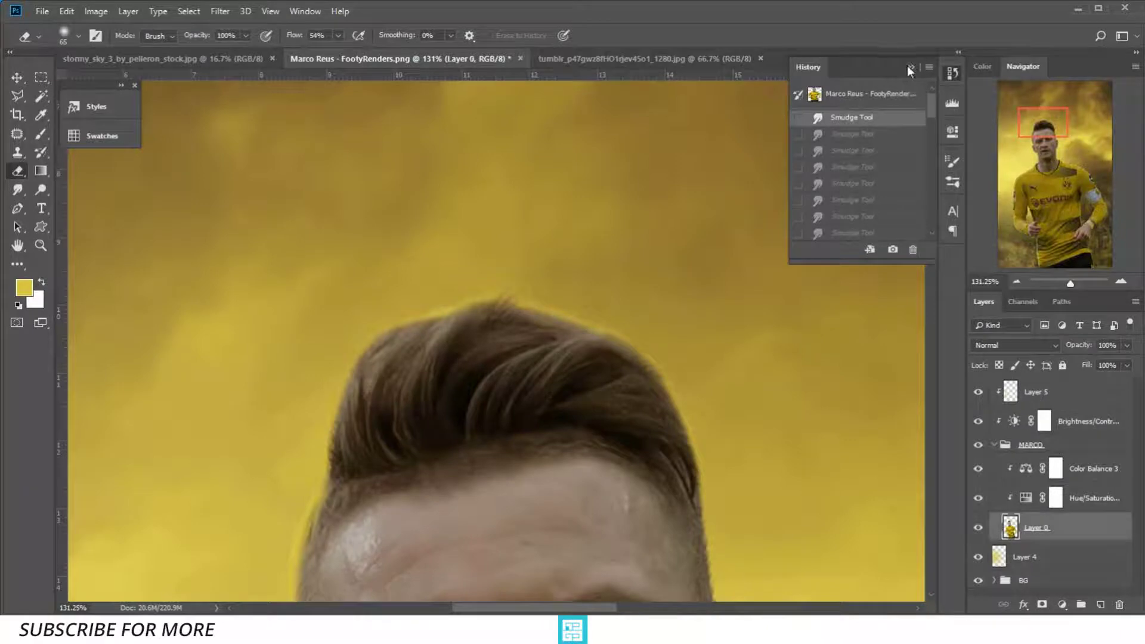
click(907, 67)
Erase yellow paint from the hair's top edge on Layer 5, then reselect Layer 0
click(1014, 393)
drag(495, 298, 665, 385)
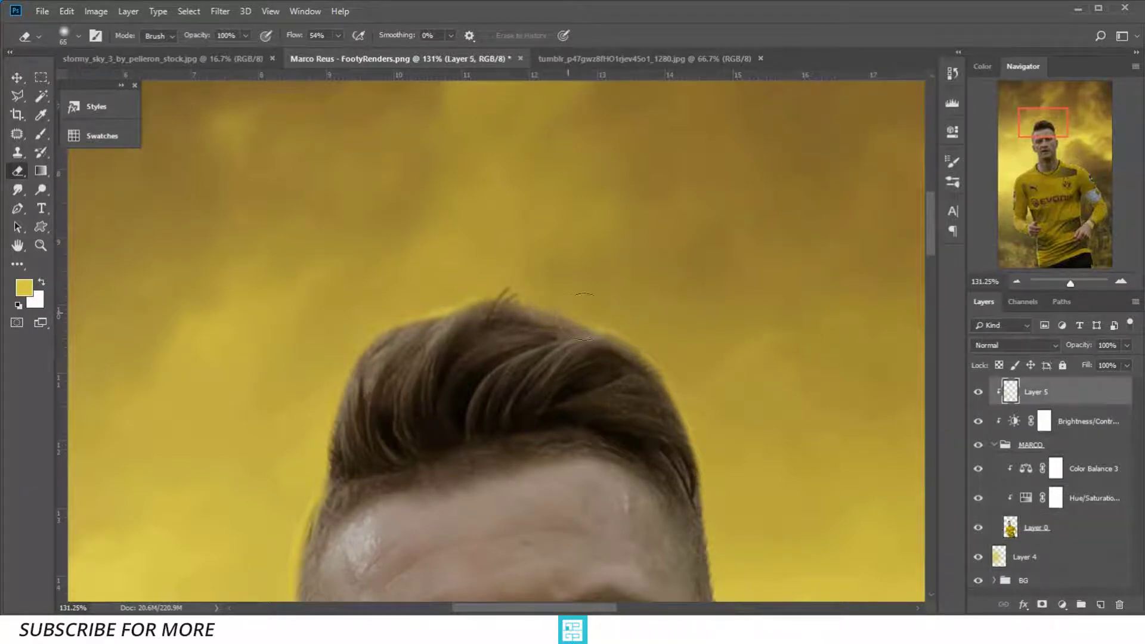
scroll(593, 357, up, 3)
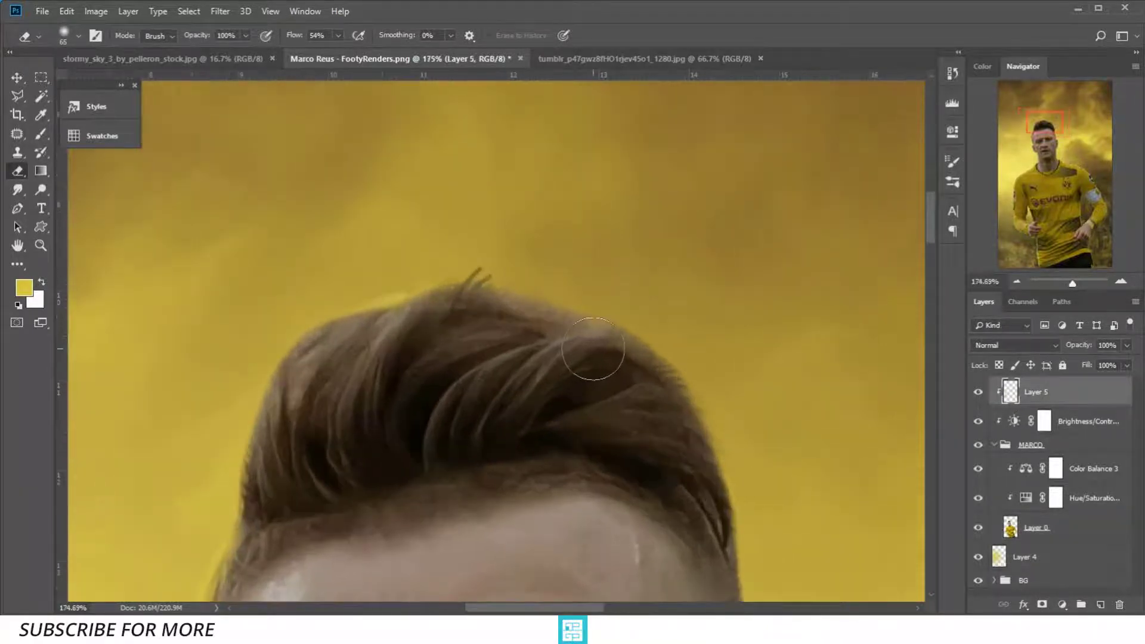
click(1010, 526)
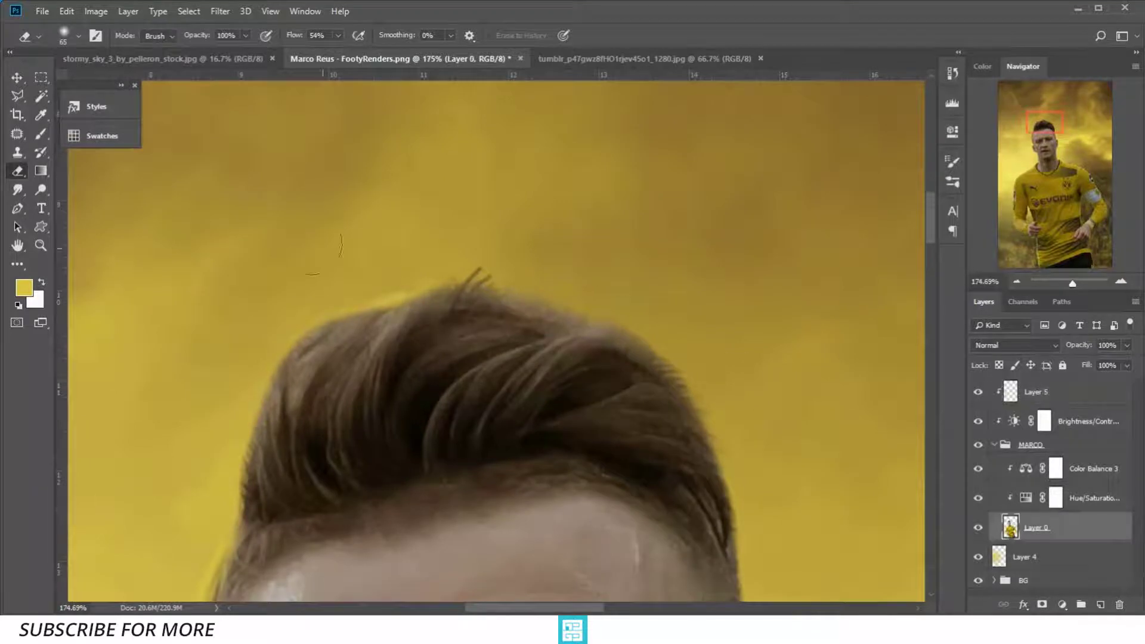
Set the Smudge brush to size 6 at 91% strength, then select Layer 5 with the Eraser
click(18, 152)
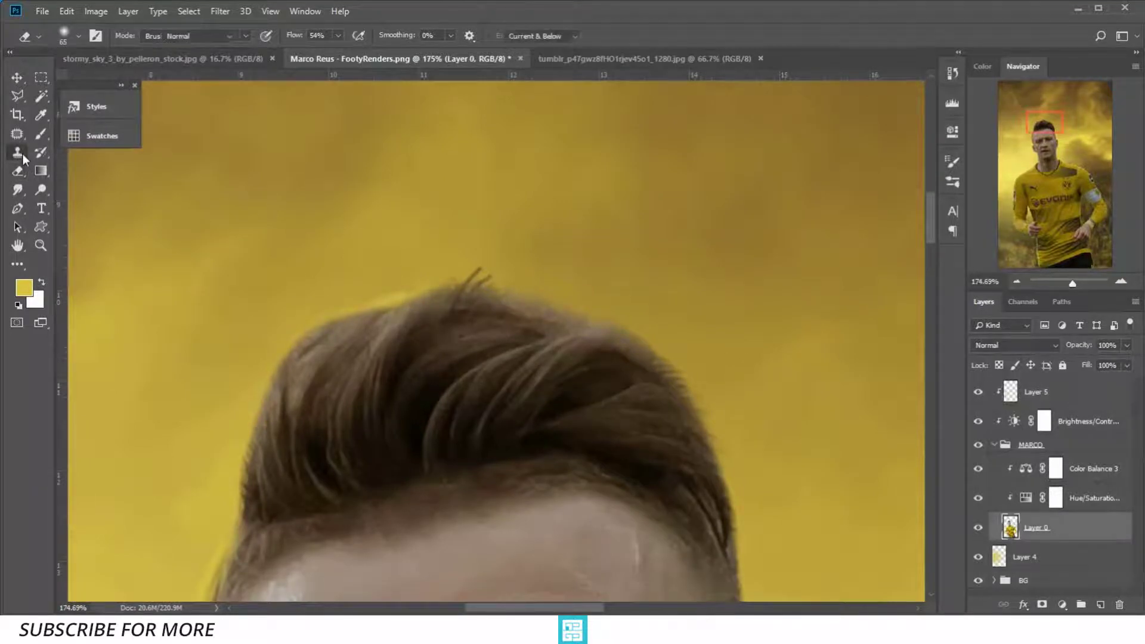
click(19, 195)
key(bracketright)
key(bracketright)
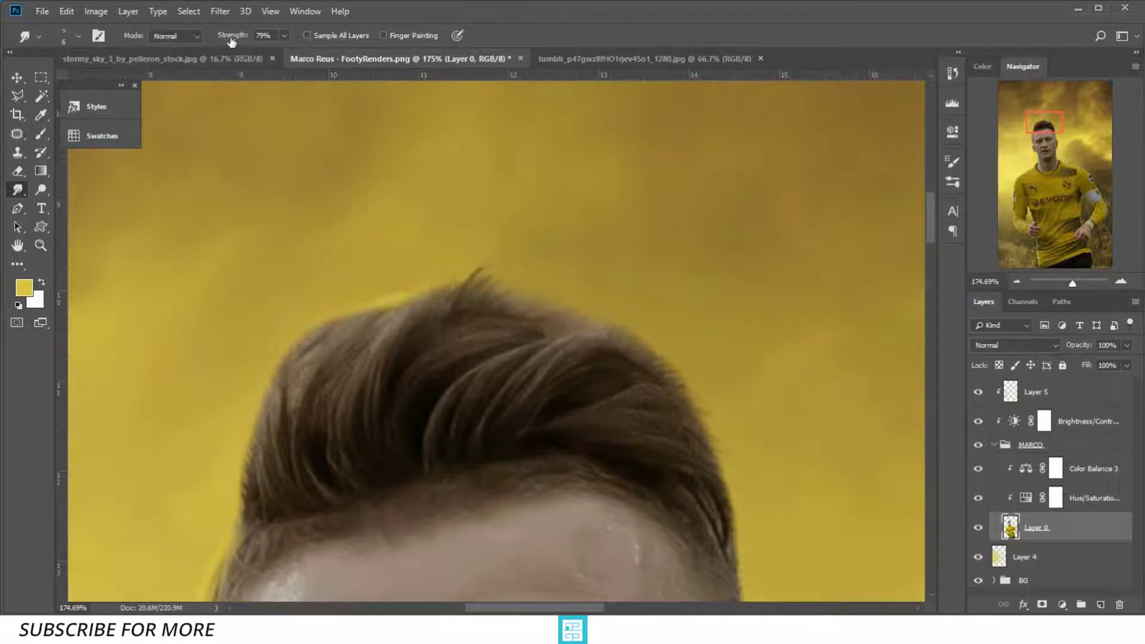
drag(232, 36, 237, 36)
drag(713, 428, 621, 325)
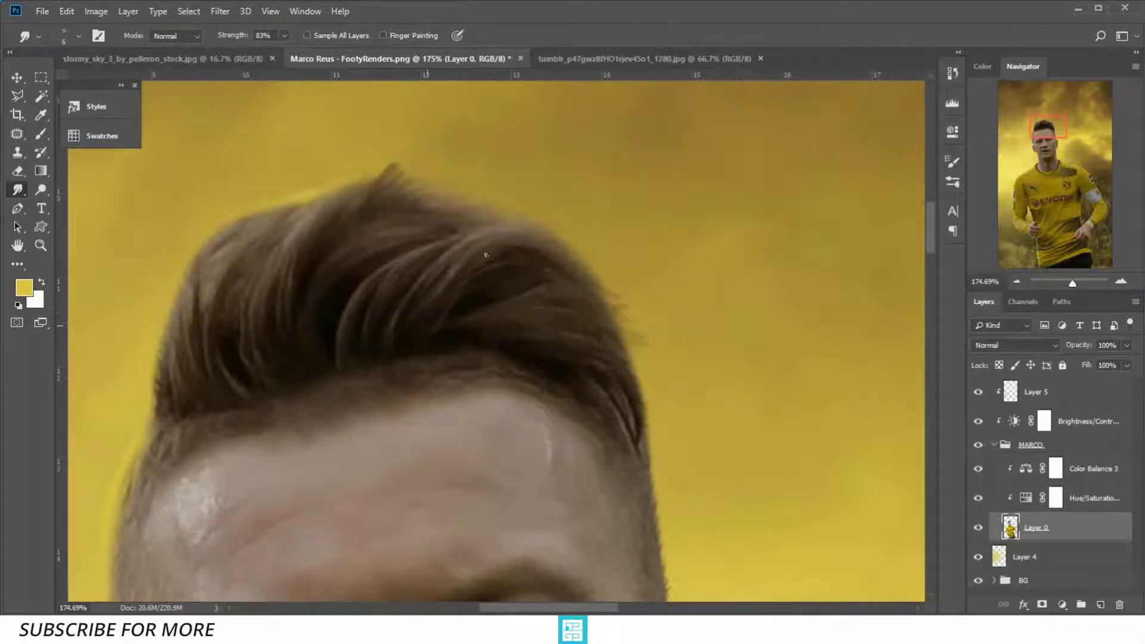
drag(233, 35, 240, 36)
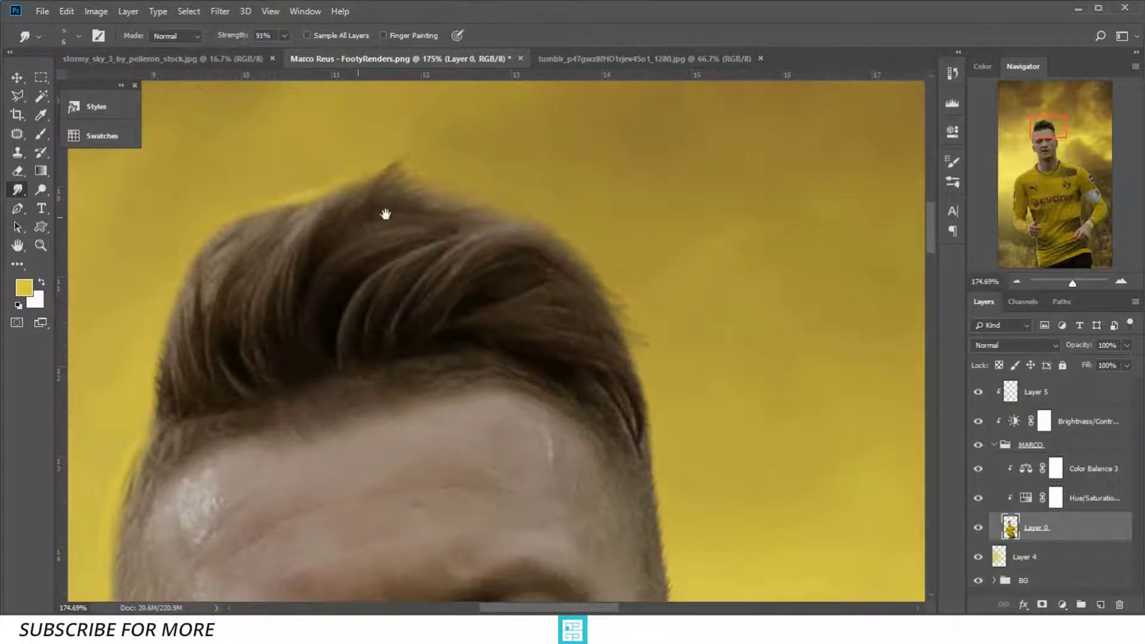
scroll(388, 239, left, 3)
scroll(431, 210, up, 2)
scroll(431, 209, left, 2)
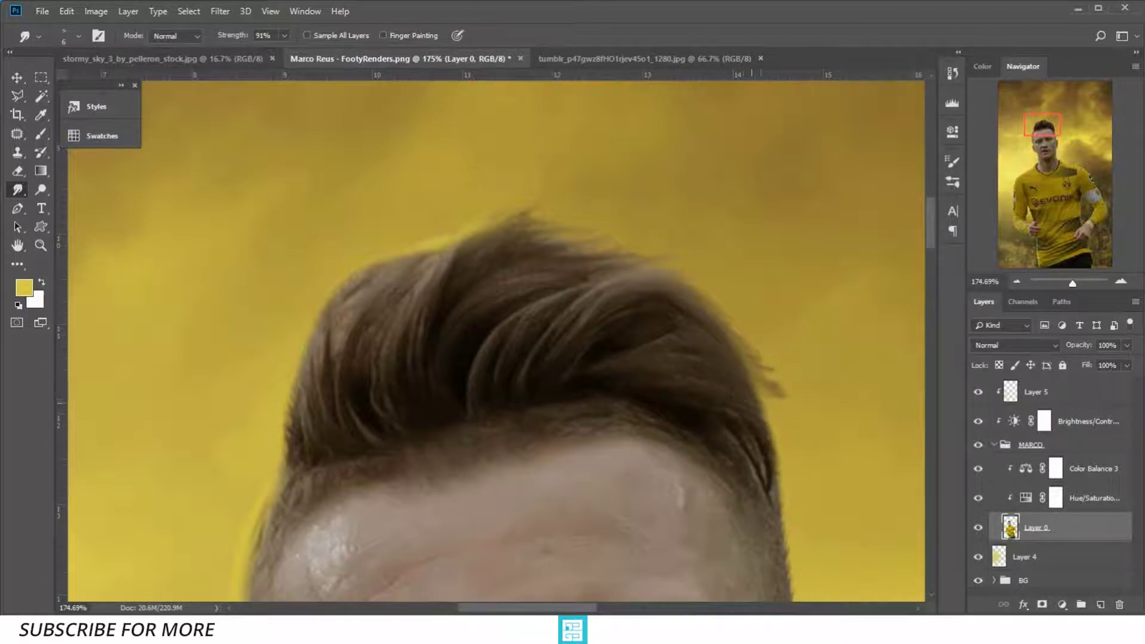
click(1002, 399)
click(28, 171)
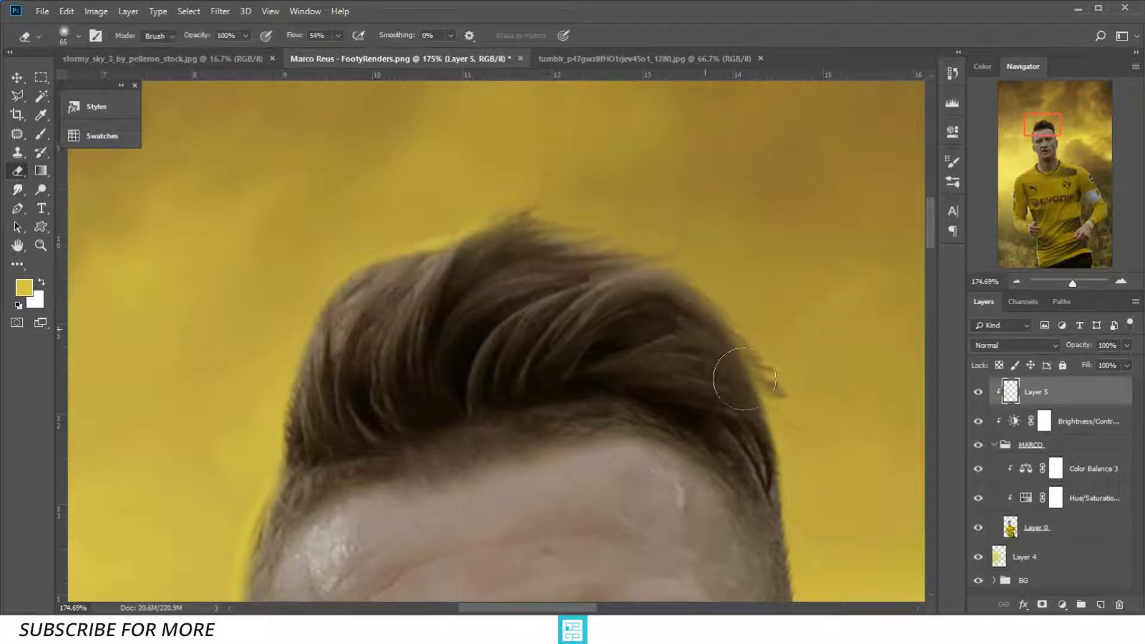
Select Layer 0, the player's photo layer, and switch to the Smudge tool
scroll(777, 361, down, 1)
scroll(787, 352, down, 1)
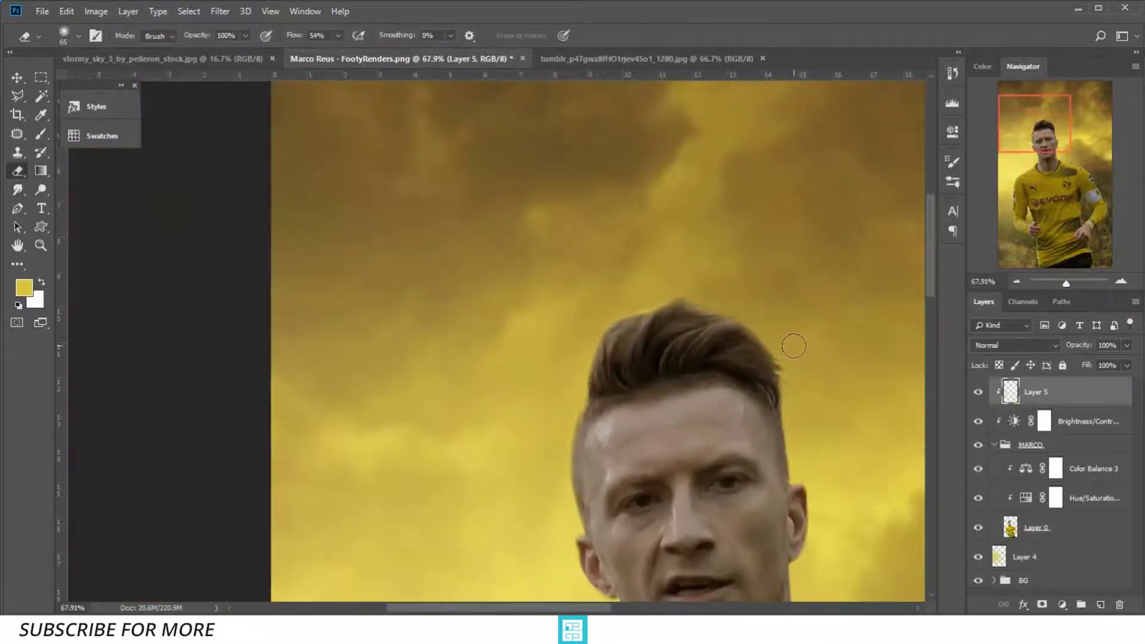
scroll(799, 341, up, 2)
scroll(800, 341, up, 1)
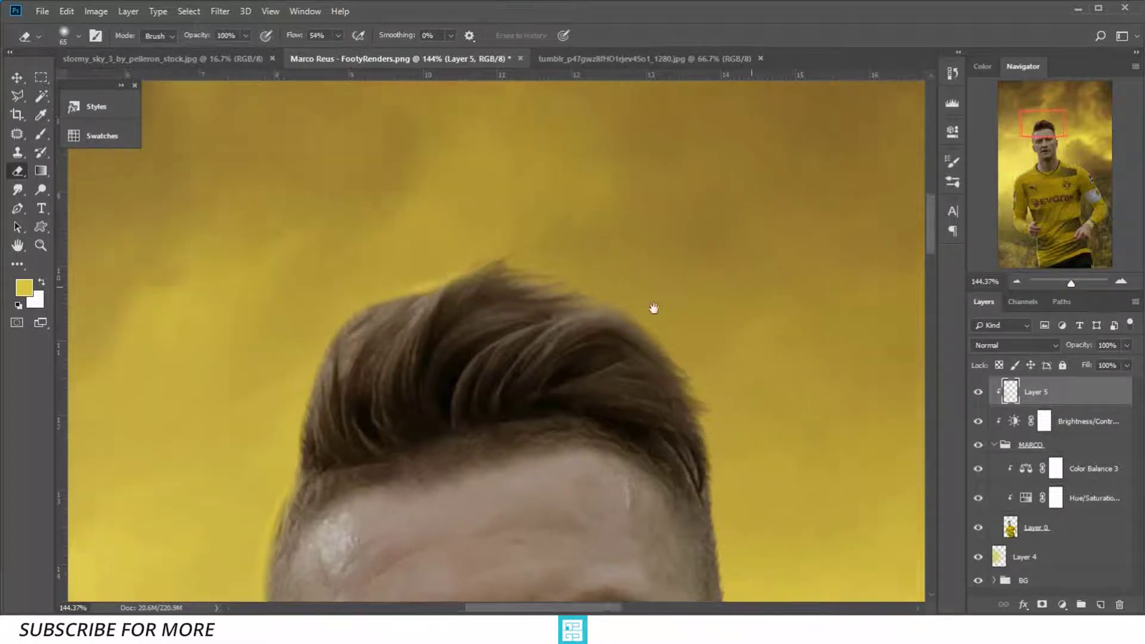
drag(704, 271, 585, 295)
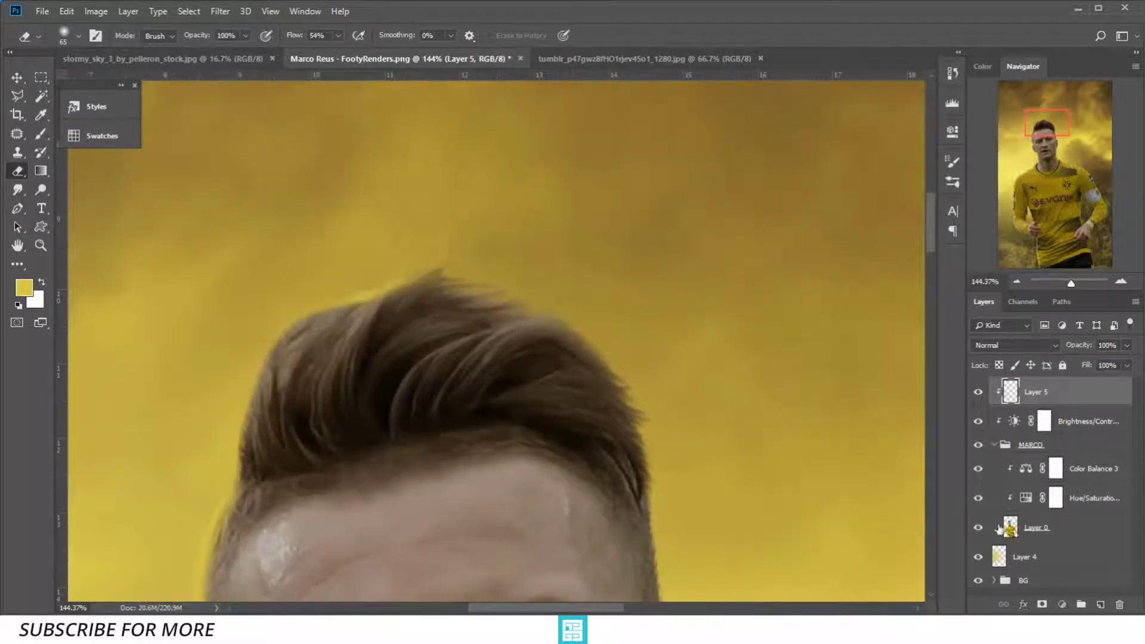
click(1016, 527)
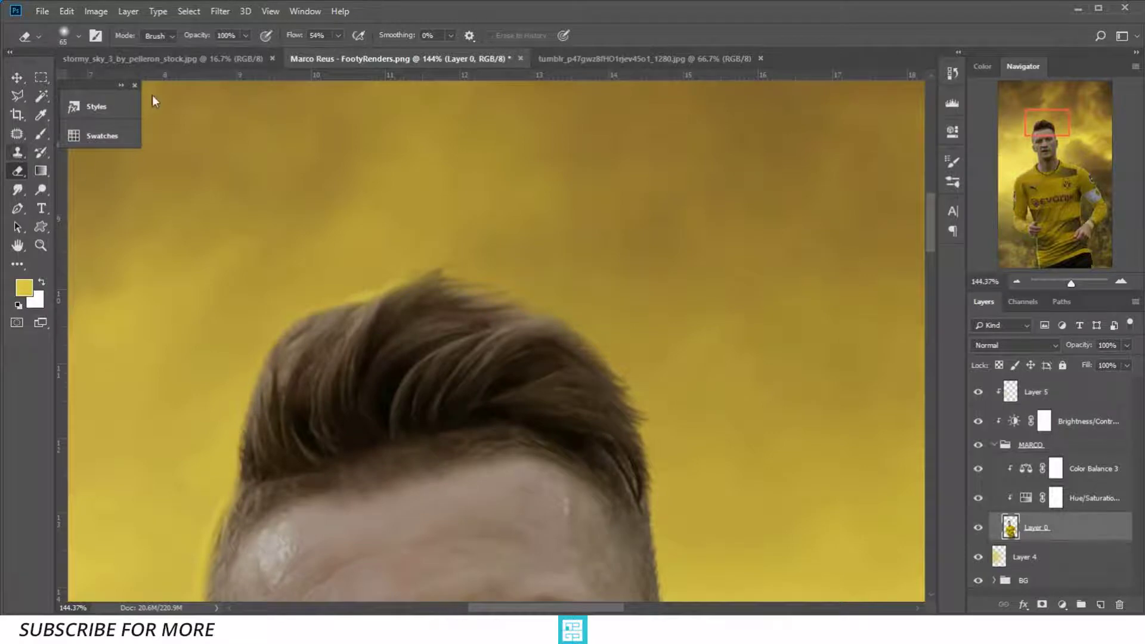
click(18, 189)
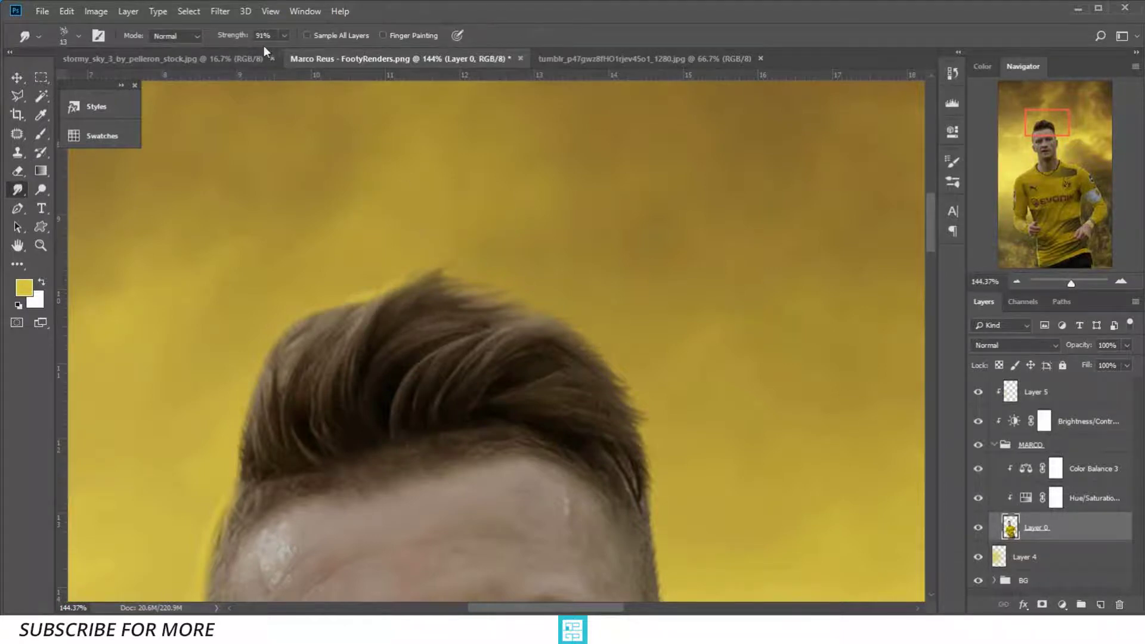
Set the smudge brush to size 23 px with 70% strength
right_click(428, 186)
drag(510, 220, 516, 219)
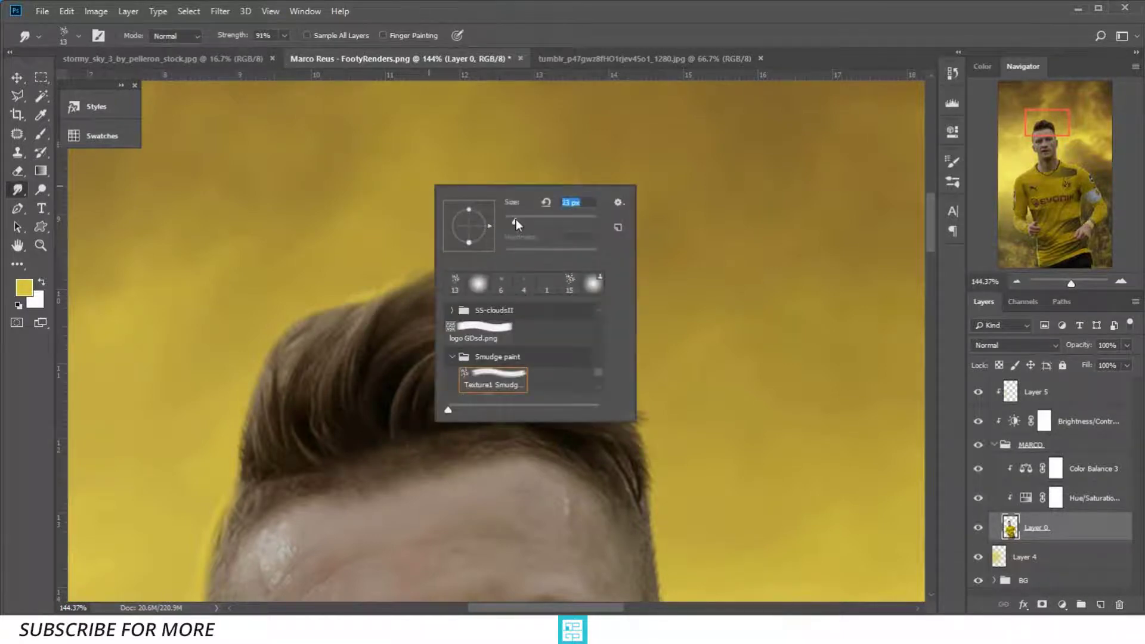
drag(244, 37, 234, 47)
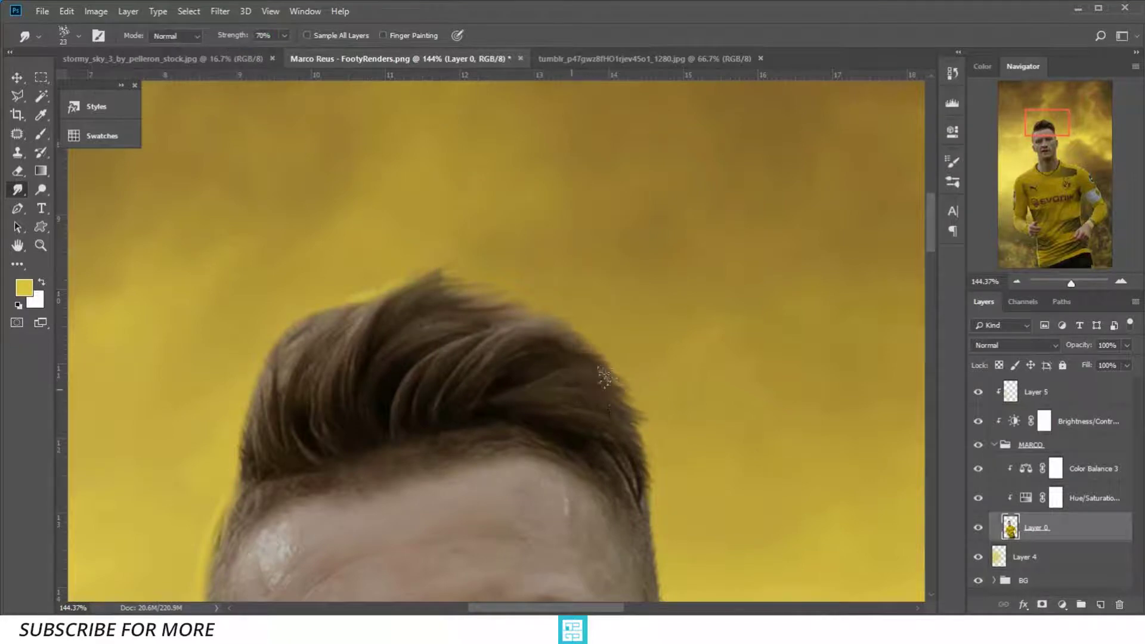
Smudge four hair wisps outward from the top-right and right hair edge into the sky
mouse_move(636, 412)
mouse_down()
mouse_move(656, 416)
mouse_move(634, 414)
mouse_up()
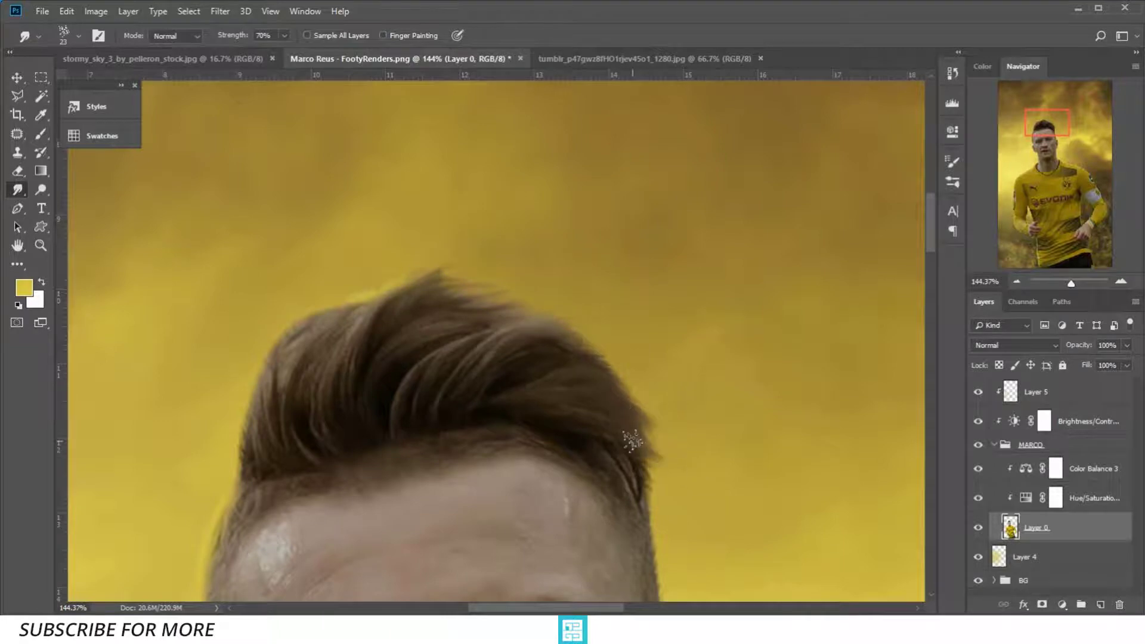
drag(544, 352, 558, 313)
mouse_move(620, 346)
mouse_down()
mouse_move(485, 362)
mouse_move(557, 328)
mouse_move(614, 369)
mouse_up()
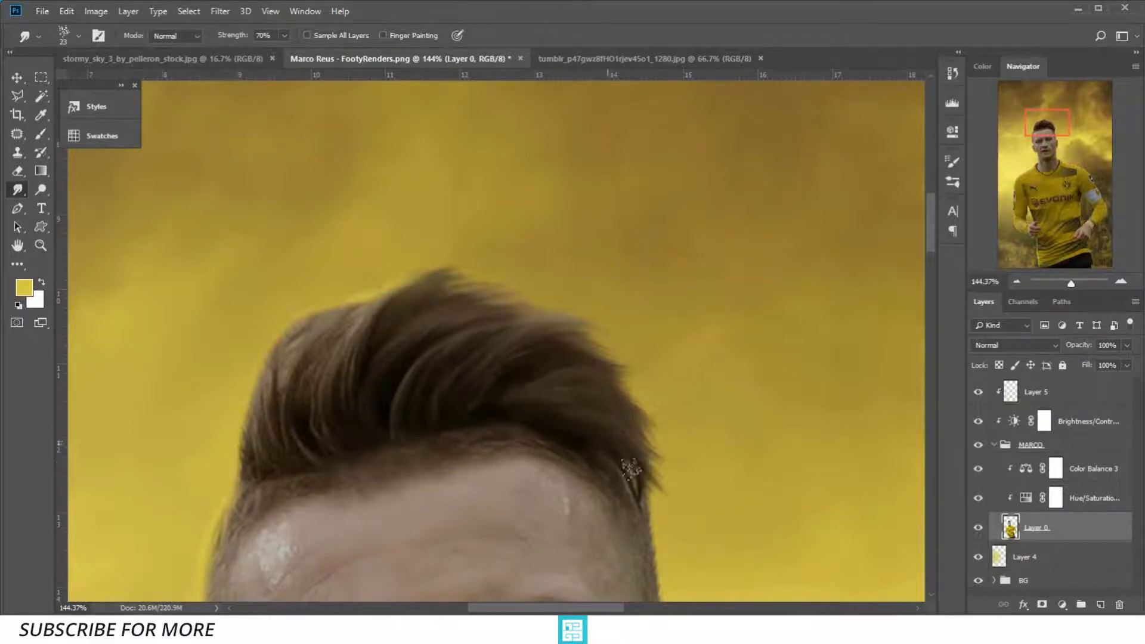
drag(636, 474, 671, 496)
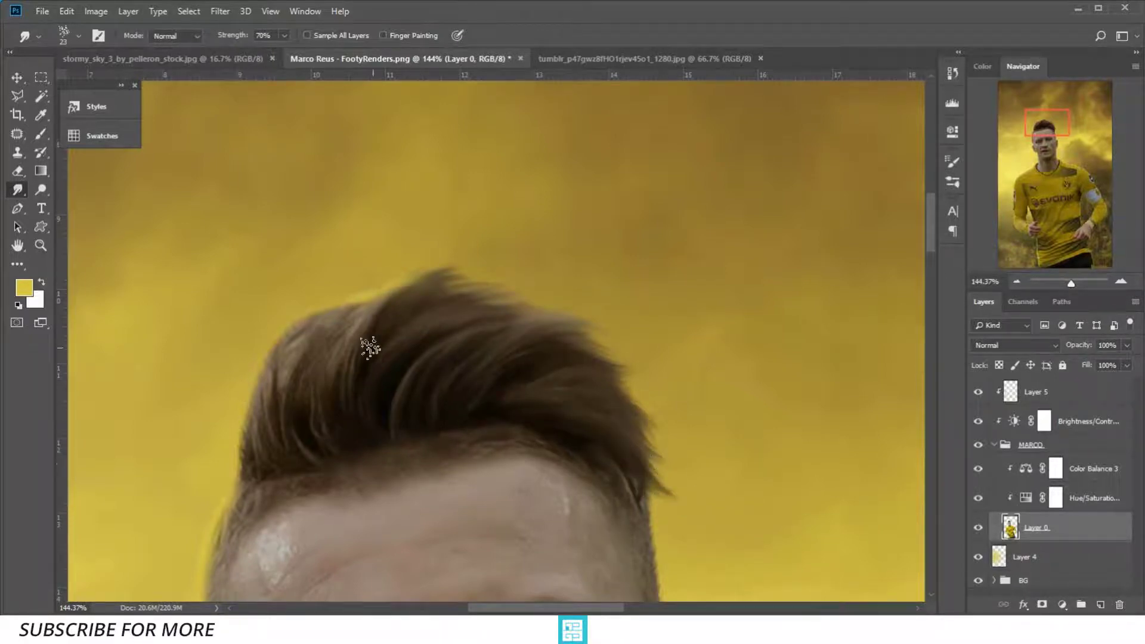
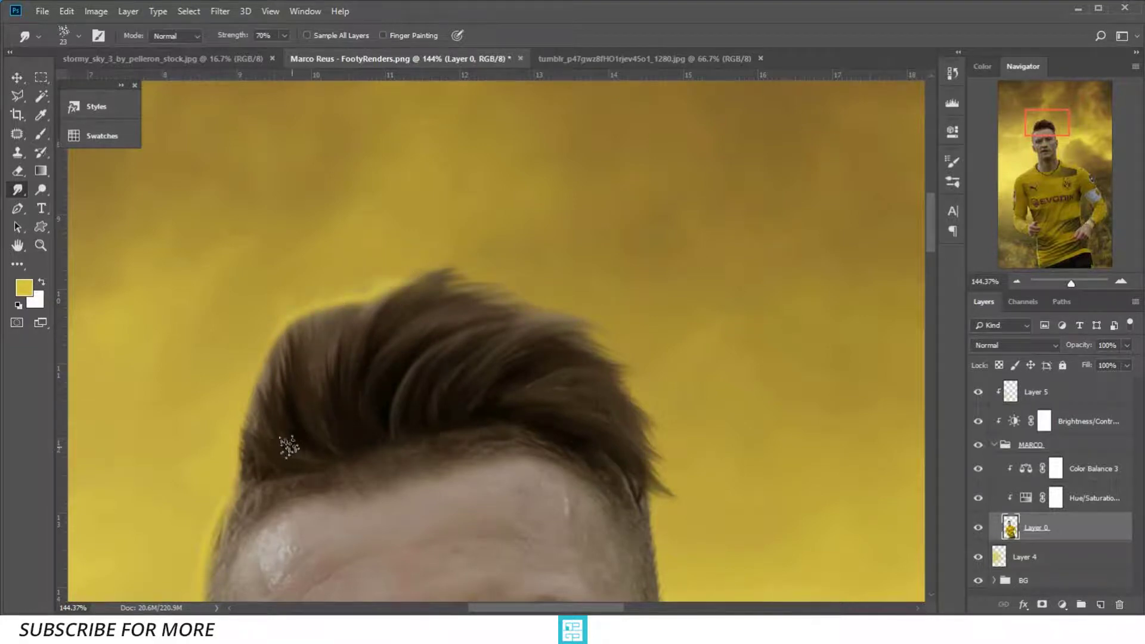
Smudge a wisp from the hair's left edge, then erase yellow overpaint at the top-left on Layer 5
drag(286, 447, 281, 417)
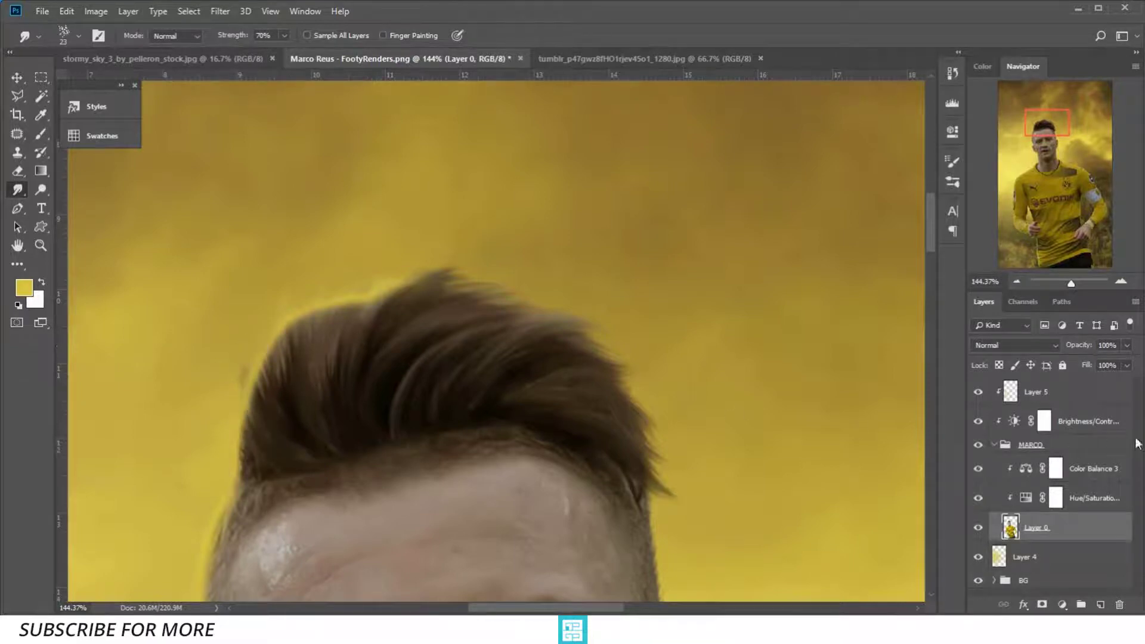
click(1041, 396)
key(e)
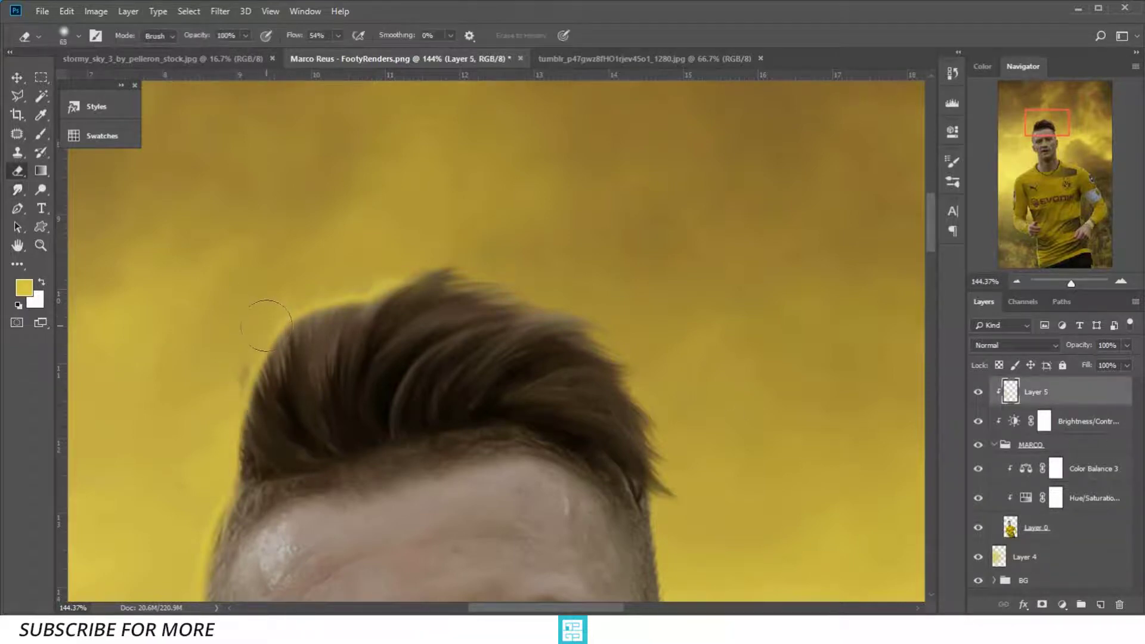
drag(257, 405, 412, 268)
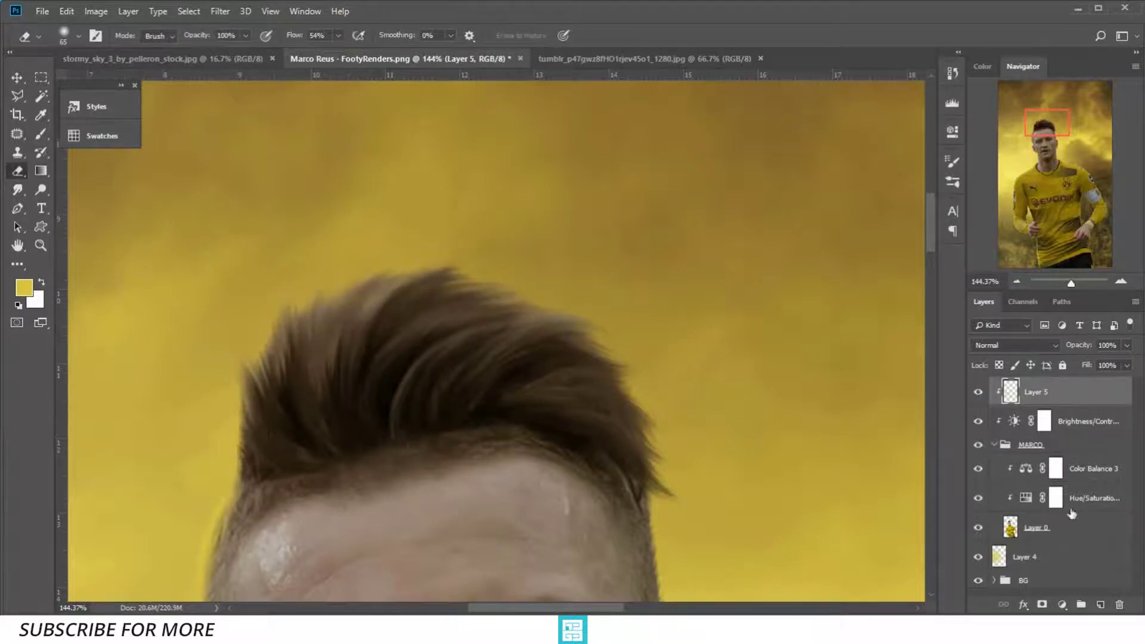
On Layer 0, smudge hair strands outward along the left edge, top and top-right of the hair
click(1013, 530)
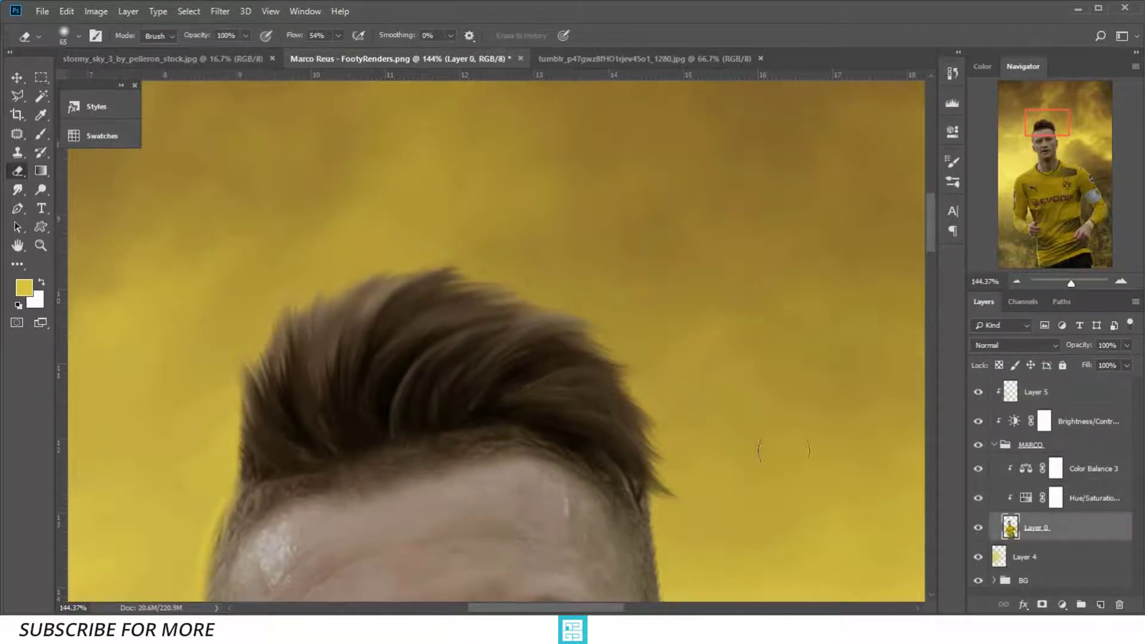
click(41, 135)
click(17, 190)
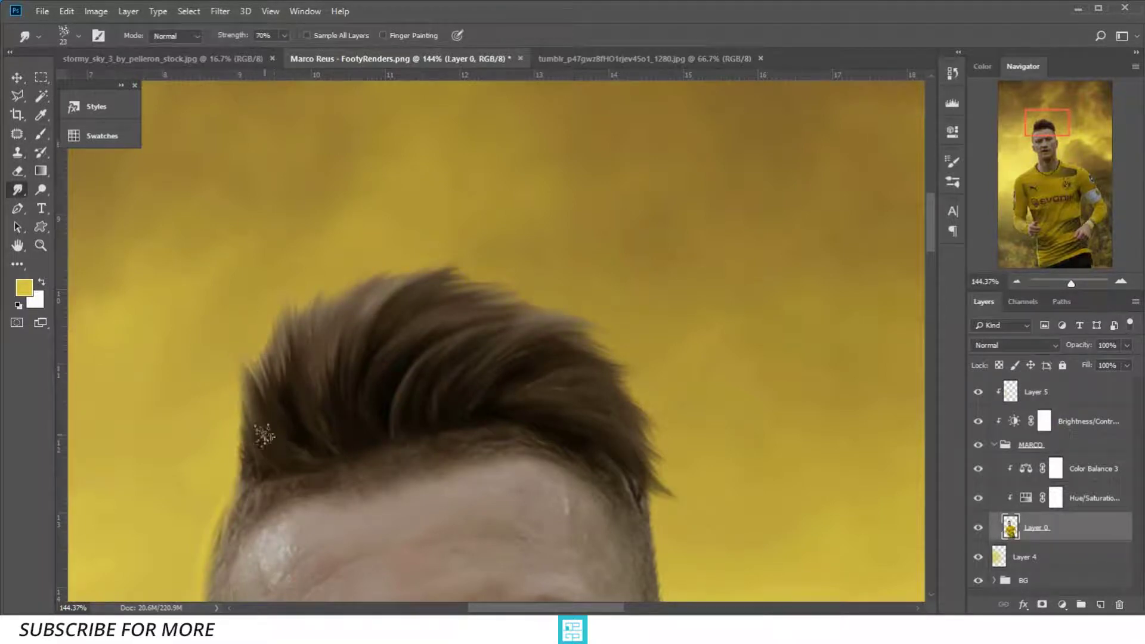
drag(255, 462, 221, 410)
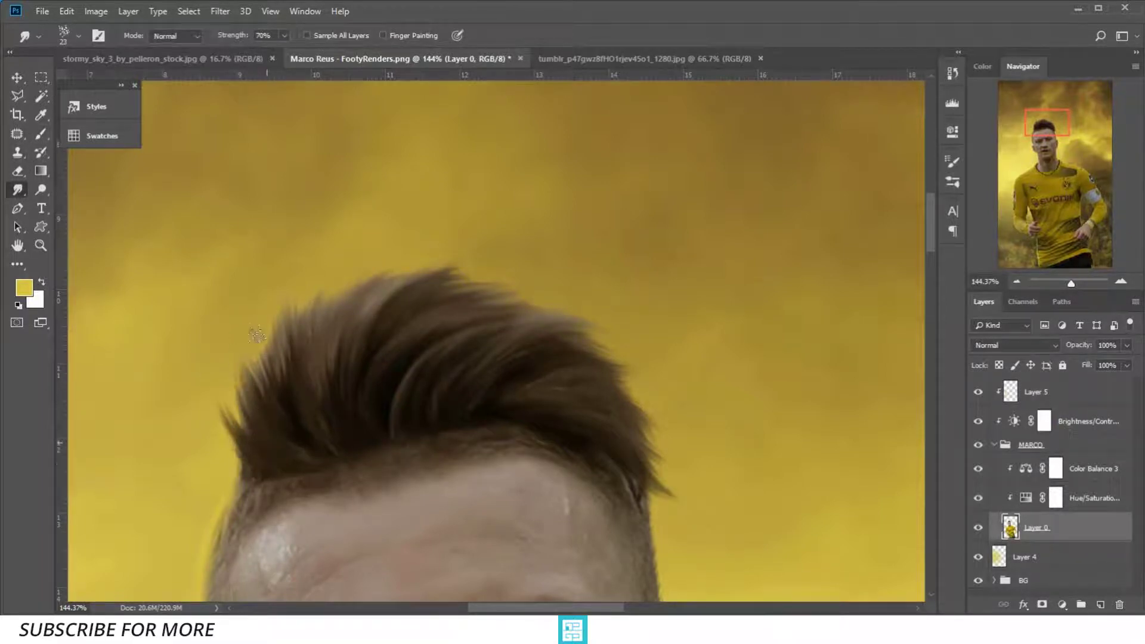
drag(301, 348, 292, 302)
mouse_move(346, 356)
mouse_down()
mouse_move(333, 289)
mouse_move(412, 267)
mouse_up()
drag(432, 304, 468, 262)
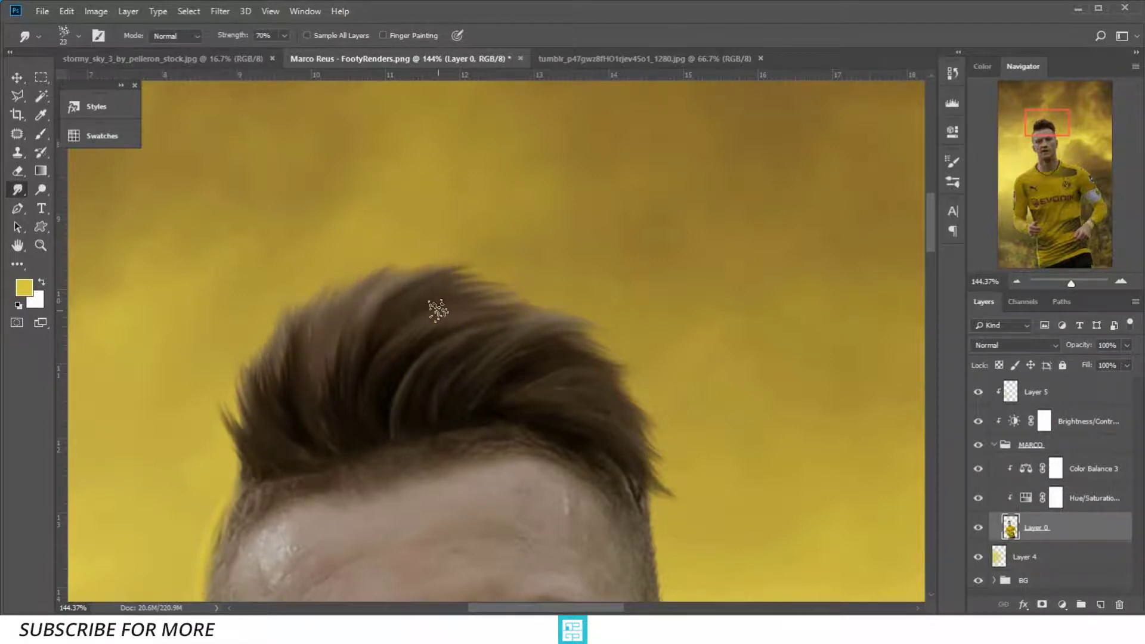
drag(441, 310, 512, 287)
drag(540, 373, 620, 341)
mouse_move(588, 420)
mouse_down()
mouse_move(646, 393)
mouse_move(661, 477)
mouse_move(679, 498)
mouse_up()
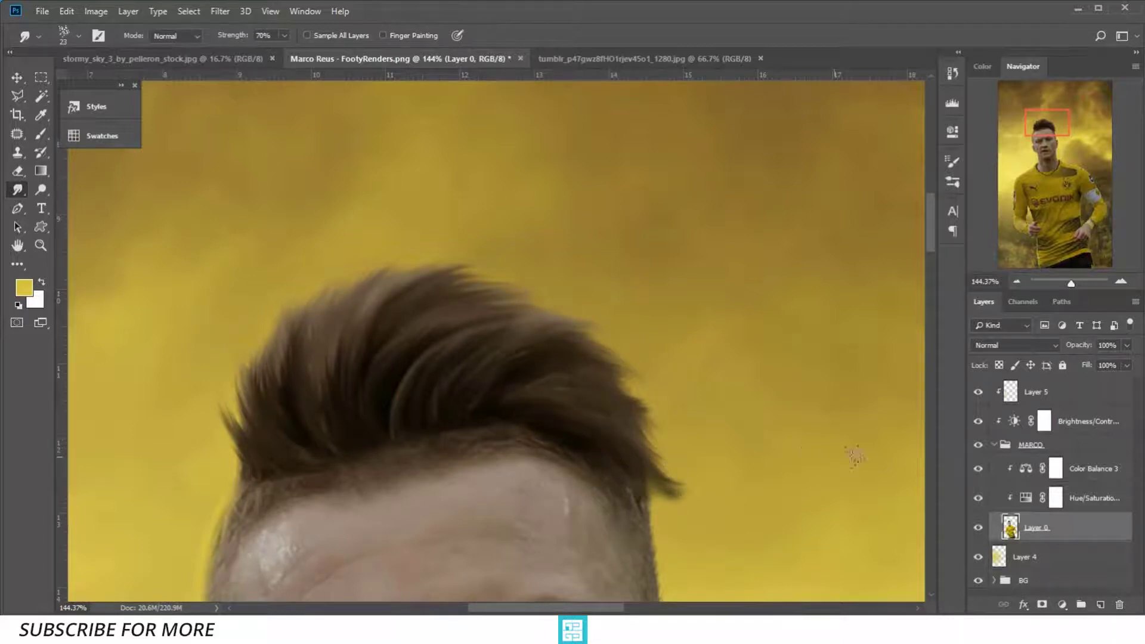
Enlarge the Layer 5 eraser, then smudge dark strands up from the upper-left hair on Layer 0
click(1007, 400)
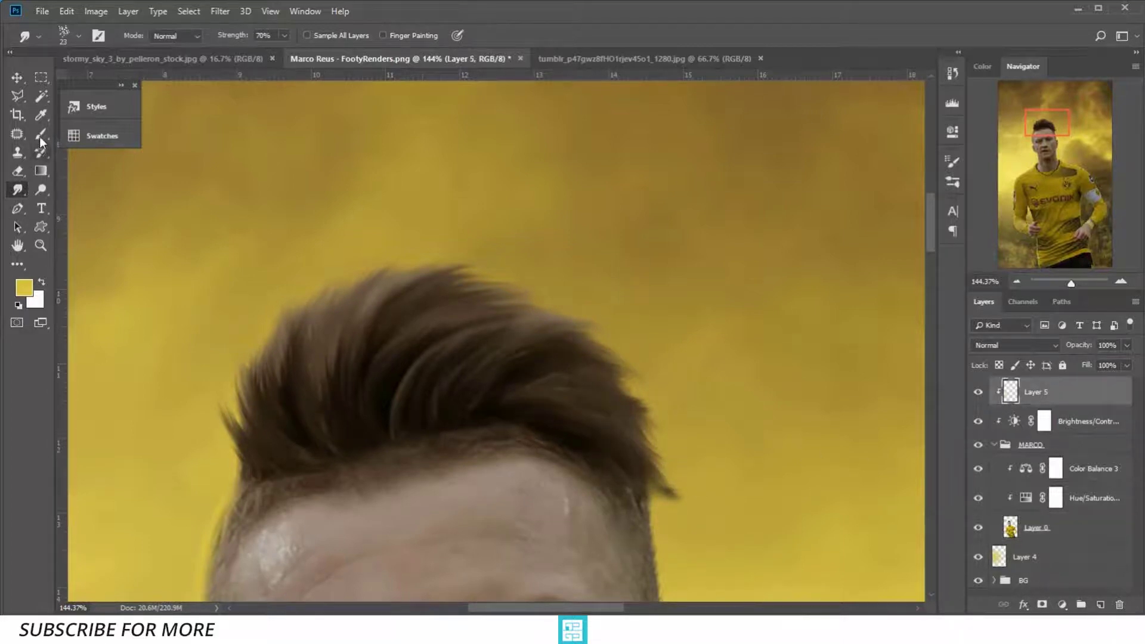
click(18, 171)
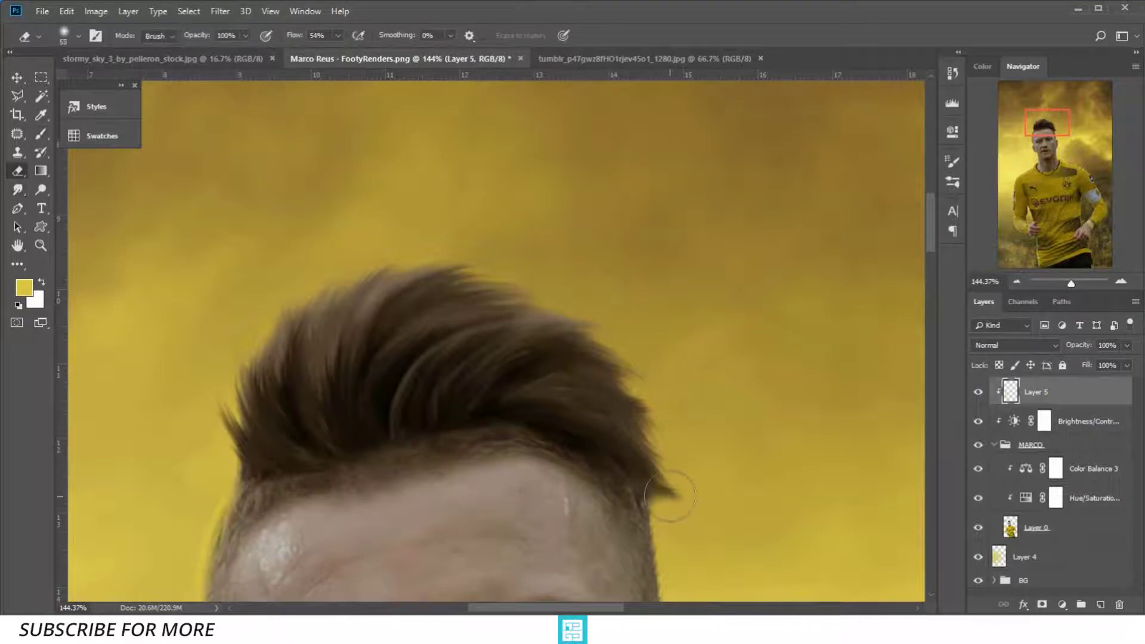
key(bracketright)
ctrl+click(581, 288)
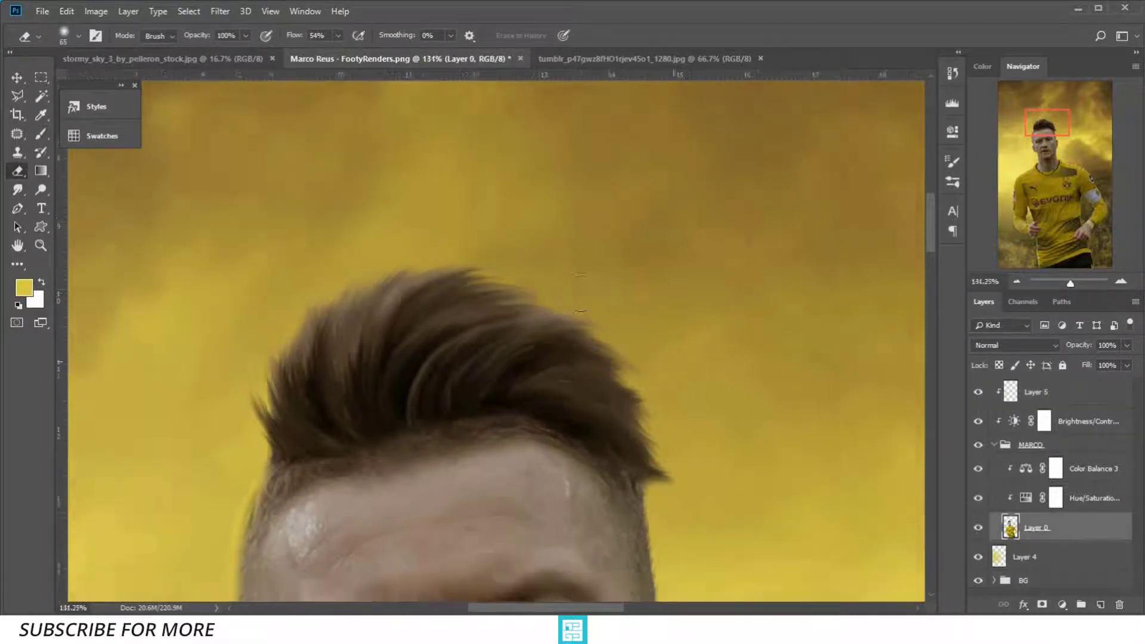
alt+scroll(580, 288, down, 5)
alt+scroll(581, 288, up, 3)
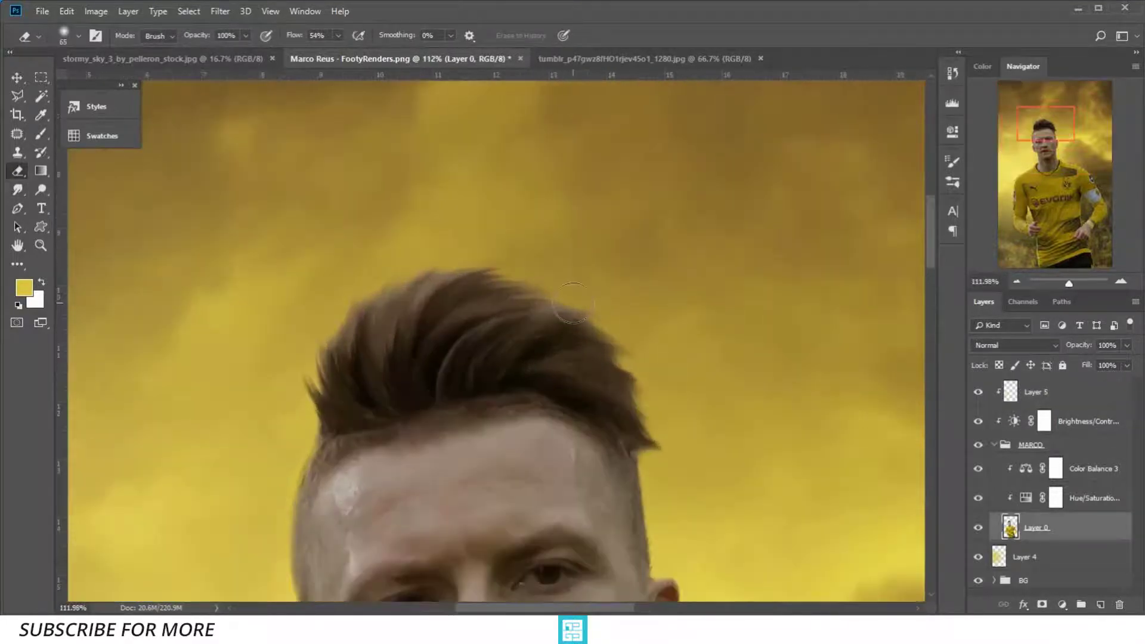
alt+scroll(542, 301, up, 2)
alt+scroll(541, 302, up, 2)
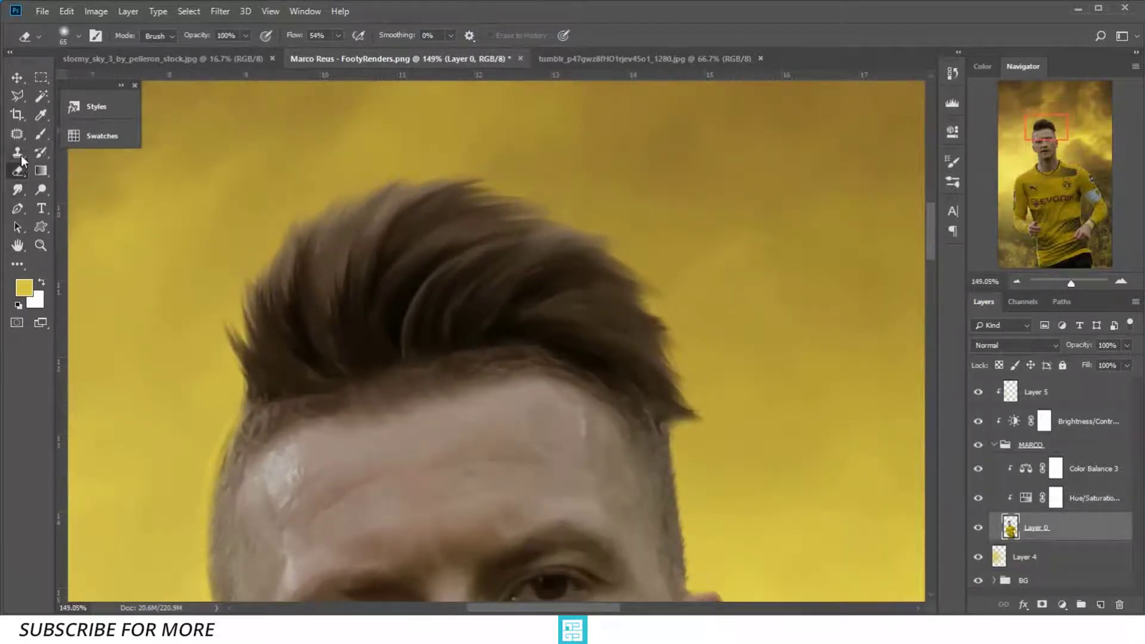
click(17, 192)
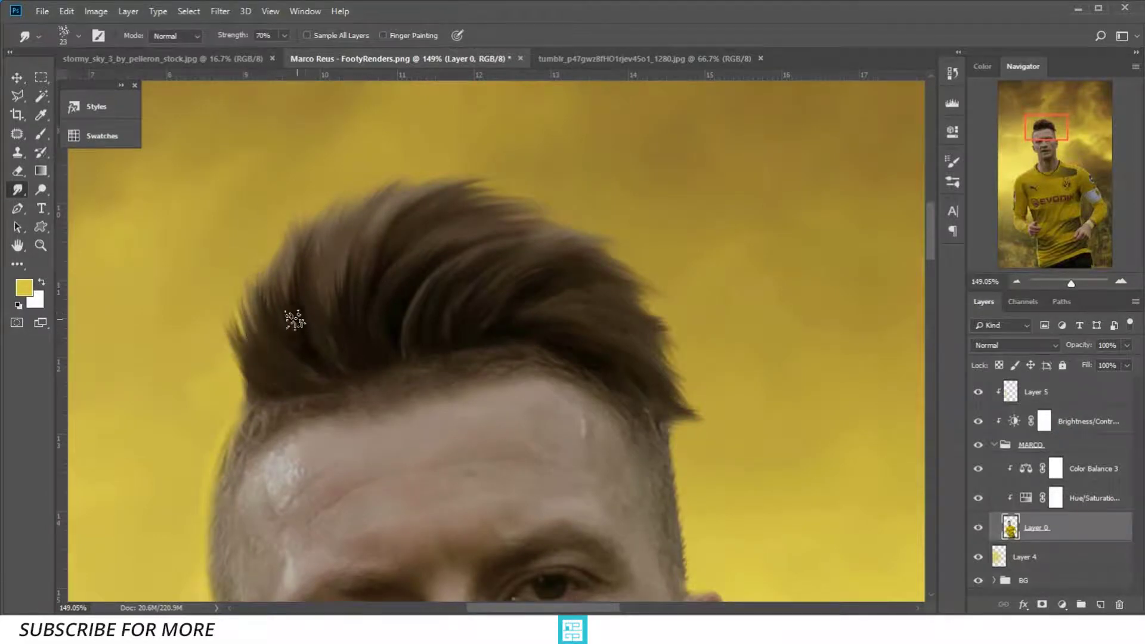
mouse_move(272, 302)
mouse_down()
mouse_move(295, 252)
mouse_move(285, 229)
mouse_up()
drag(301, 298, 303, 218)
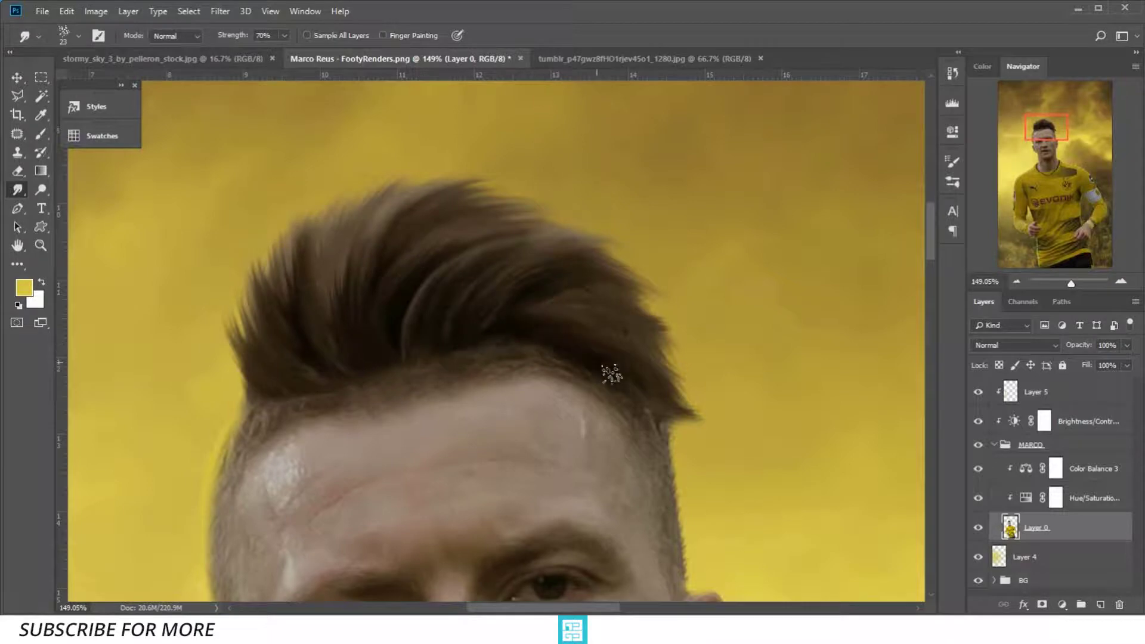
Zoom around the hair and make Layer 5 the active layer
scroll(628, 347, down, 5)
scroll(629, 346, down, 3)
scroll(632, 346, down, 3)
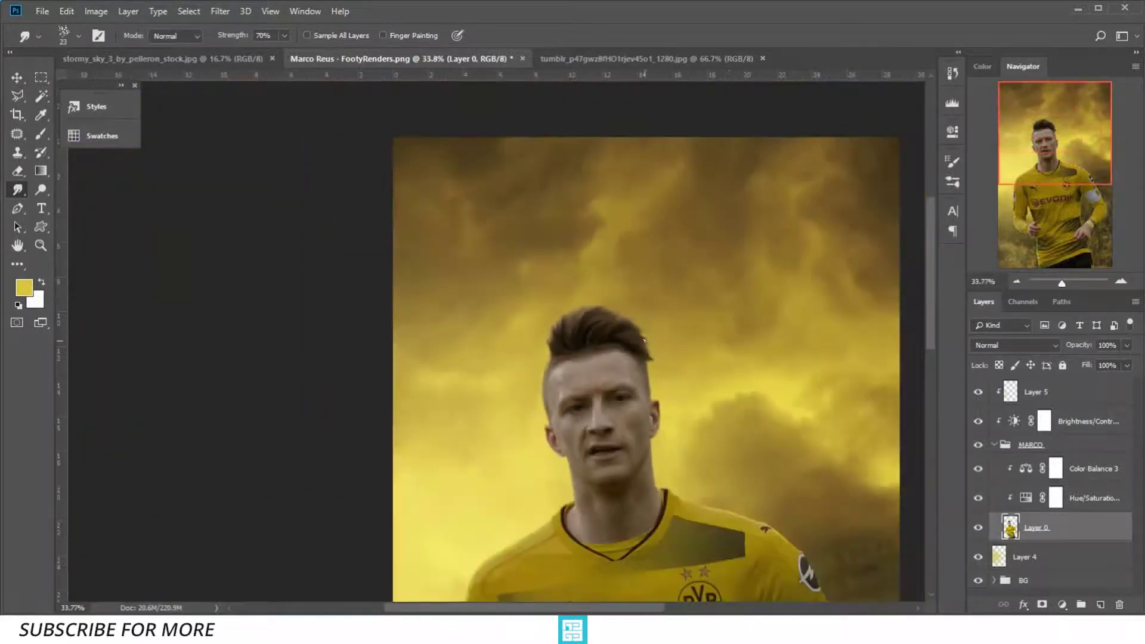
scroll(637, 342, down, 2)
scroll(642, 341, up, 5)
scroll(642, 341, up, 5)
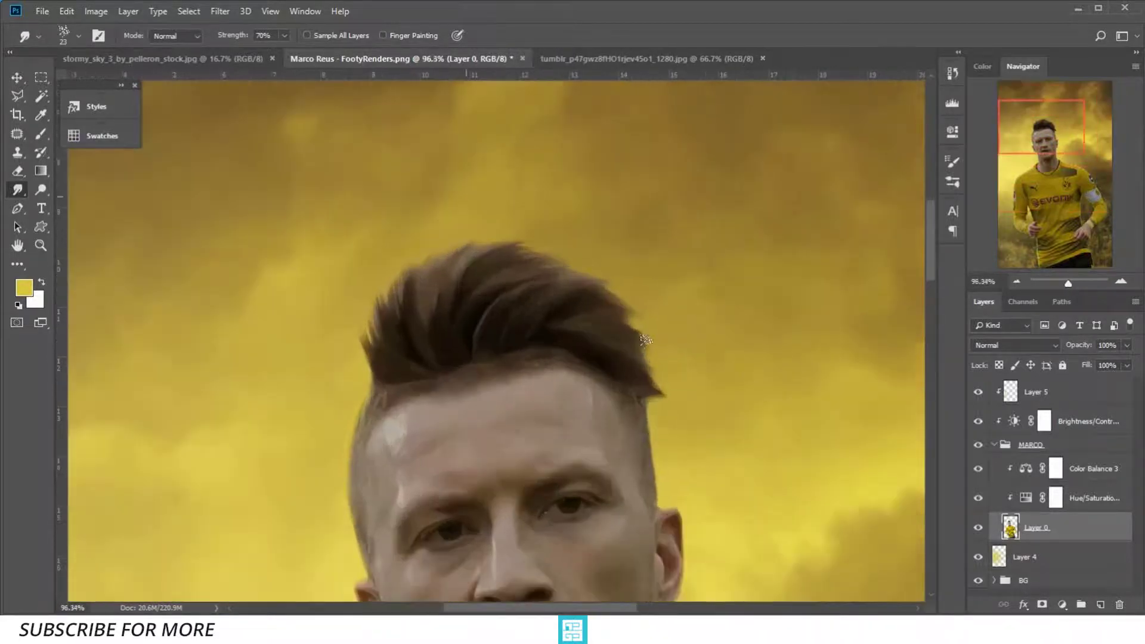
key(alt+shift+])
scroll(602, 286, down, 1)
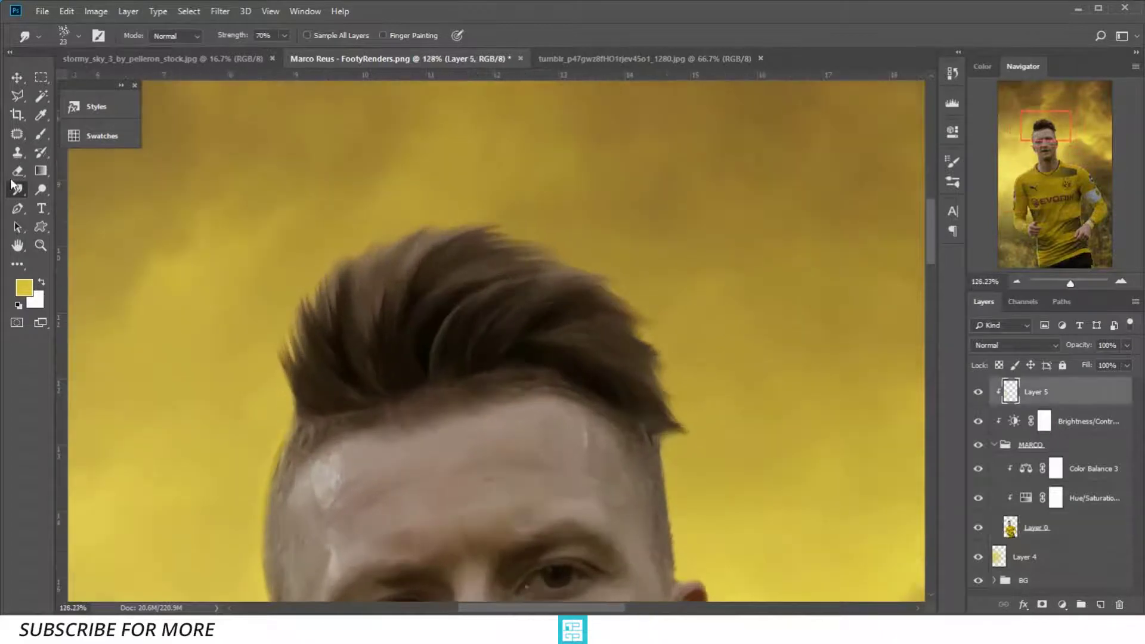
Set up a fine-tipped Brush on Layer 5 with 100% opacity and very low flow
click(37, 136)
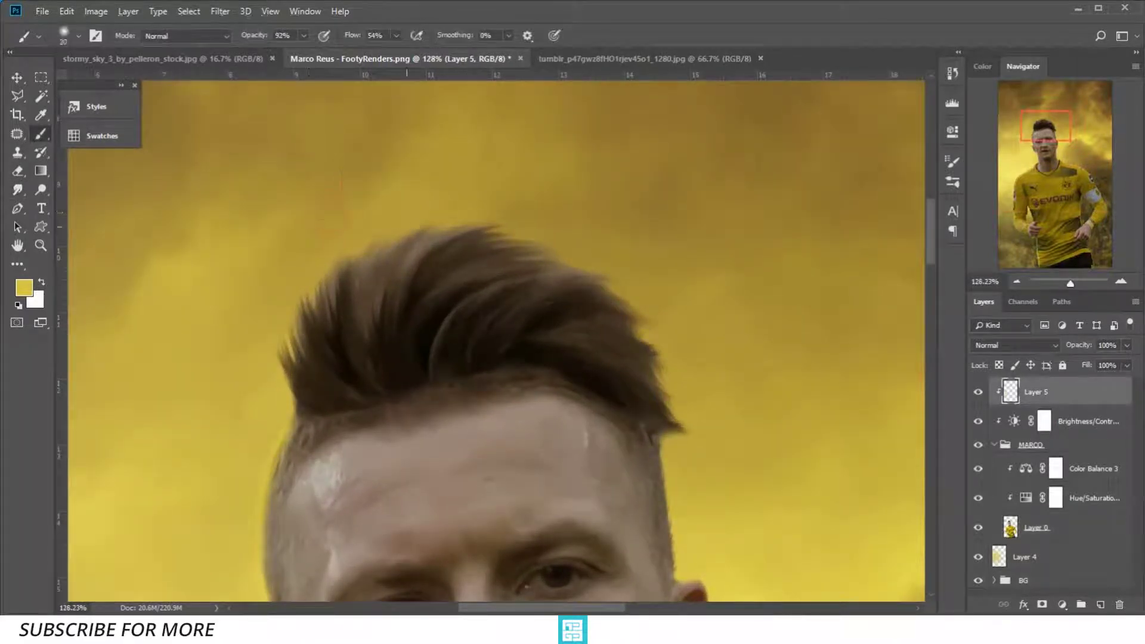
key(bracketleft)
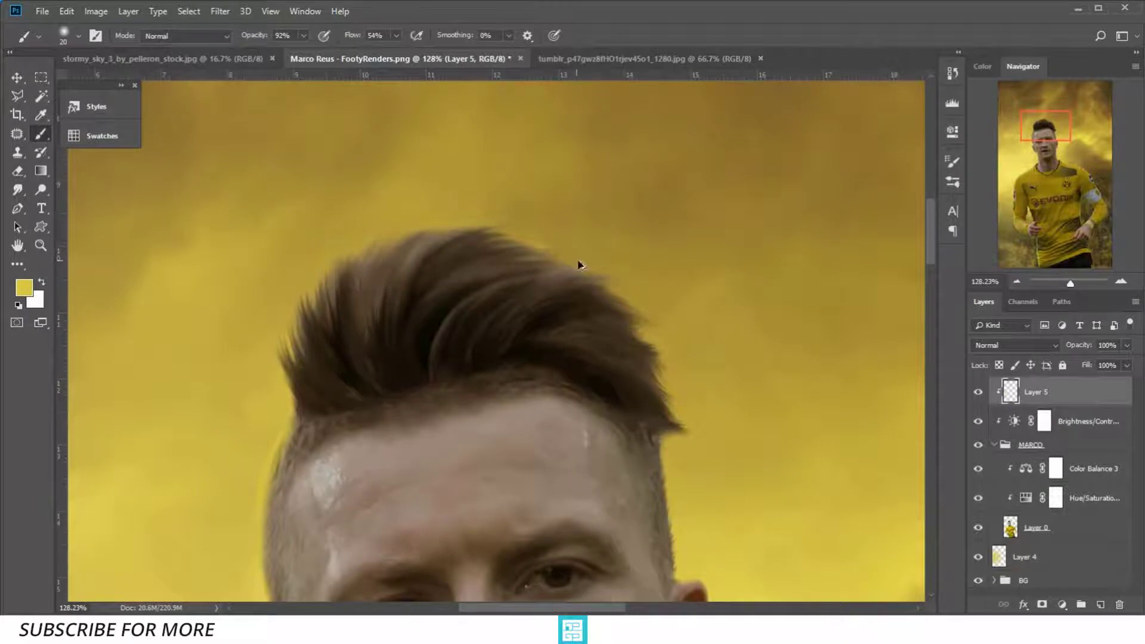
alt+right_click(579, 265)
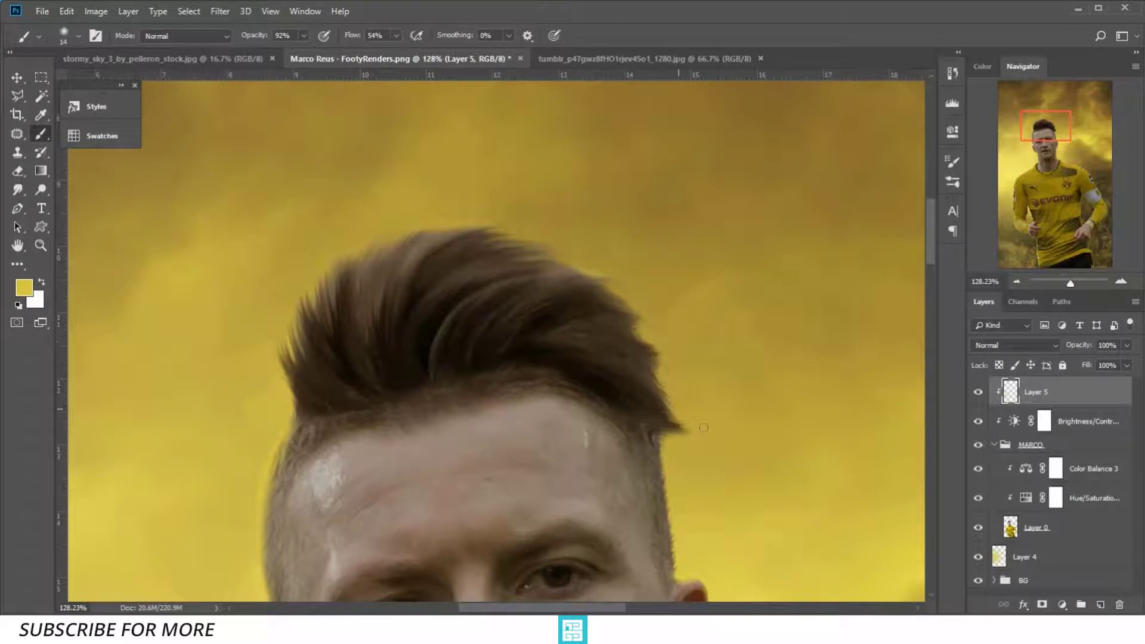
drag(703, 428, 653, 346)
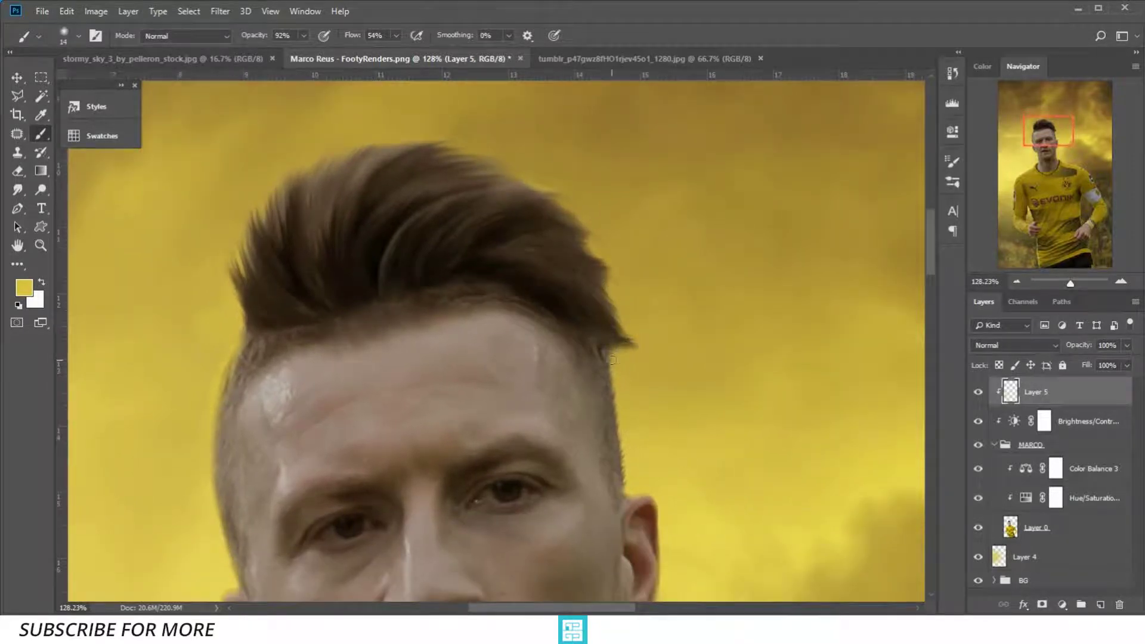
drag(613, 364, 618, 365)
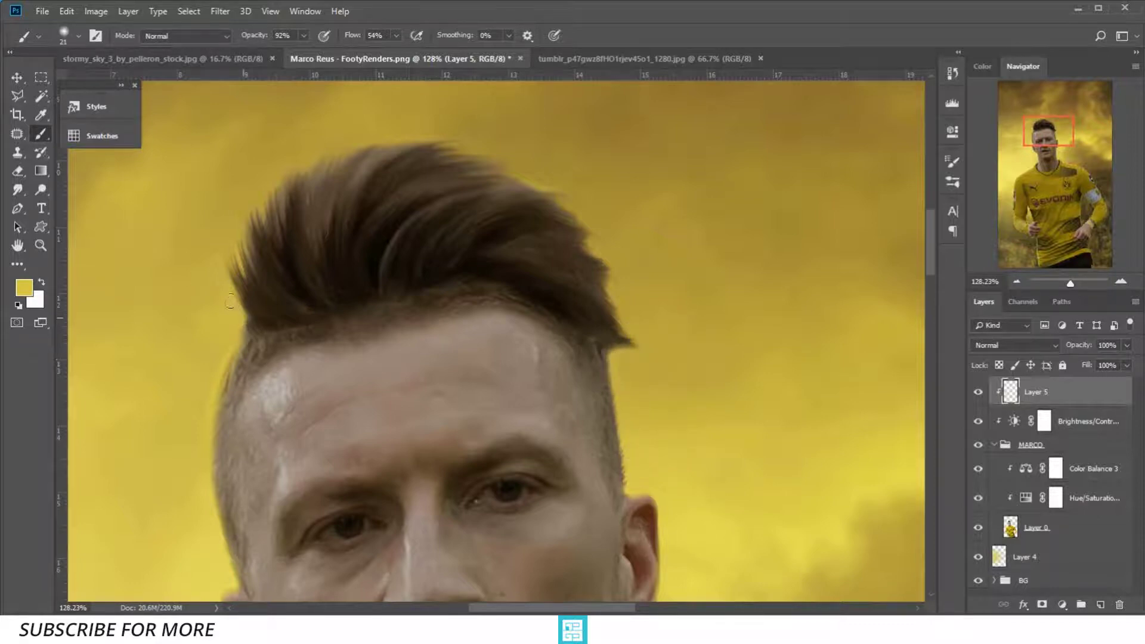
drag(260, 307, 243, 320)
drag(256, 37, 281, 37)
drag(356, 36, 331, 47)
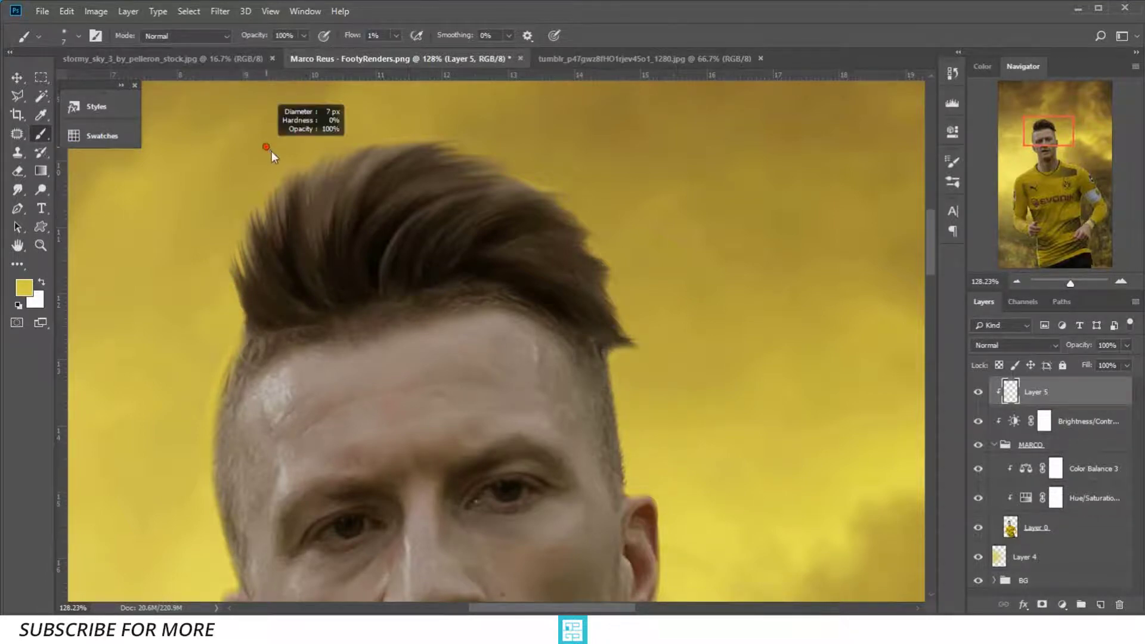
drag(271, 152, 286, 151)
key(shift+1)
key(shift+2)
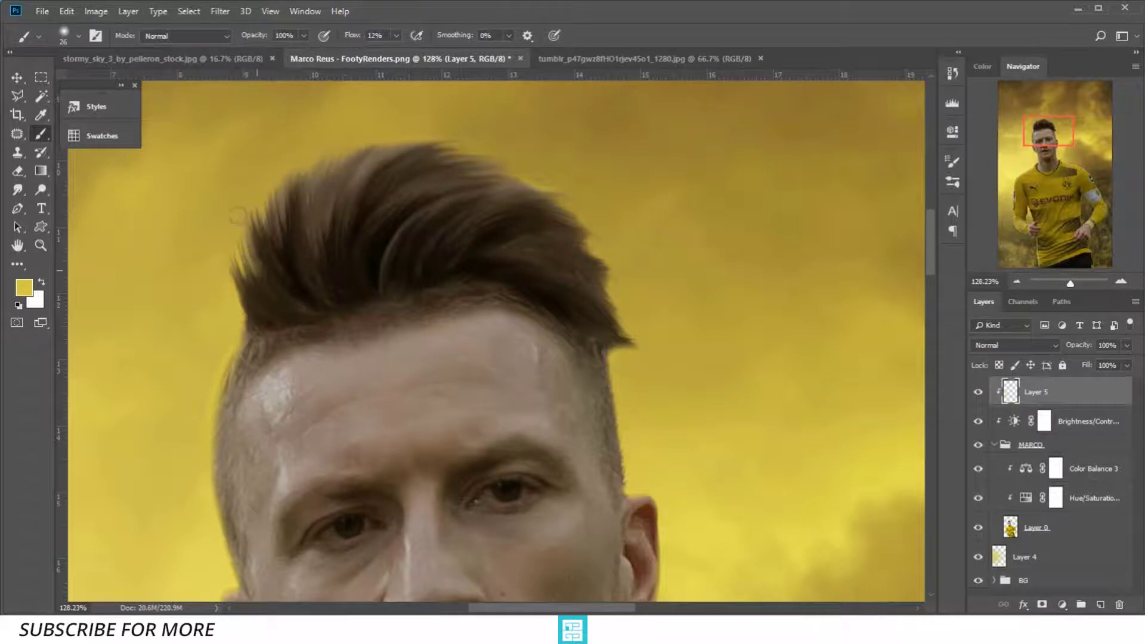
Paint thin new hair strands on the upper-left hair edge
mouse_move(262, 256)
mouse_down()
mouse_move(244, 214)
mouse_move(254, 227)
mouse_up()
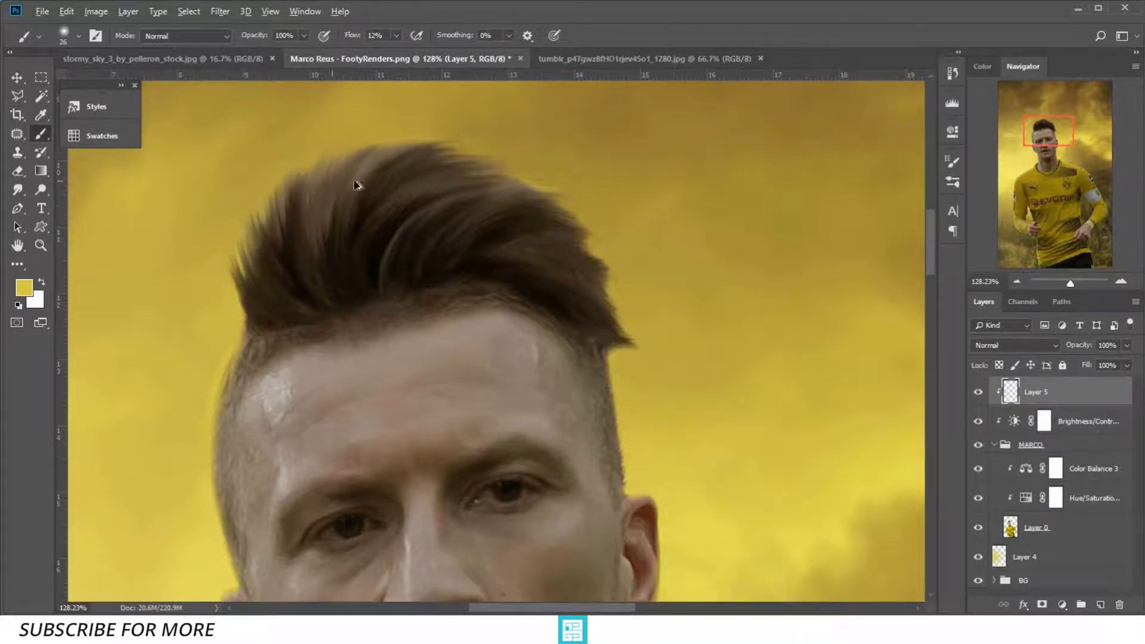
scroll(358, 185, down, 3)
scroll(364, 185, down, 2)
scroll(368, 186, down, 2)
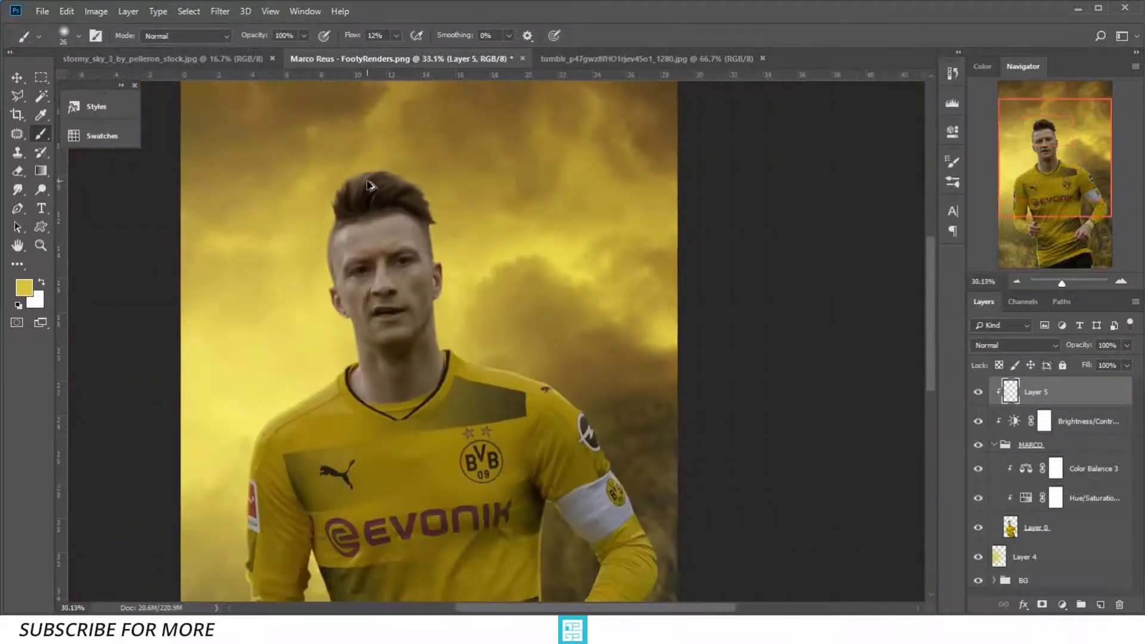
scroll(465, 202, down, 1)
scroll(428, 209, up, 3)
scroll(411, 215, up, 3)
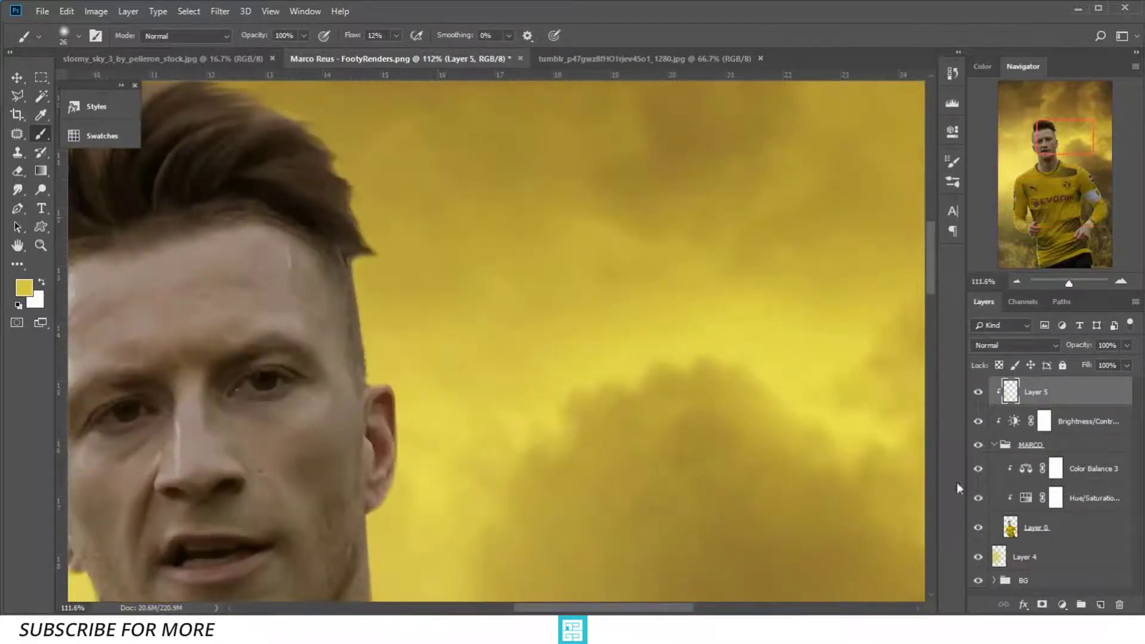
Smudge a strand out of the hair edge on Layer 0, briefly checking the Layer 5 eraser
click(1001, 532)
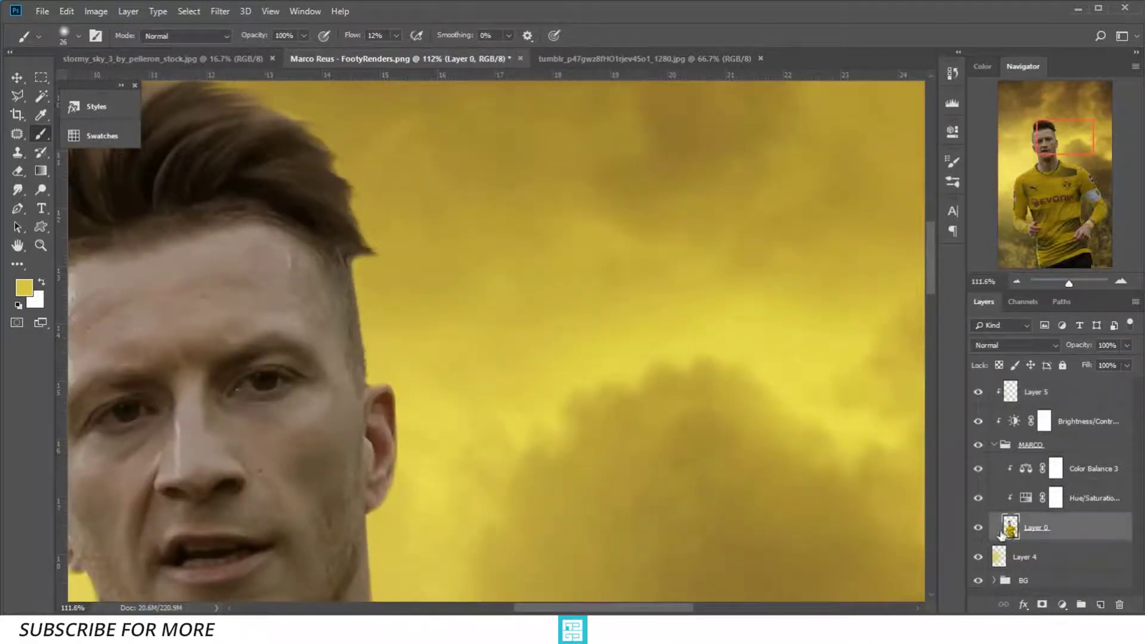
click(26, 191)
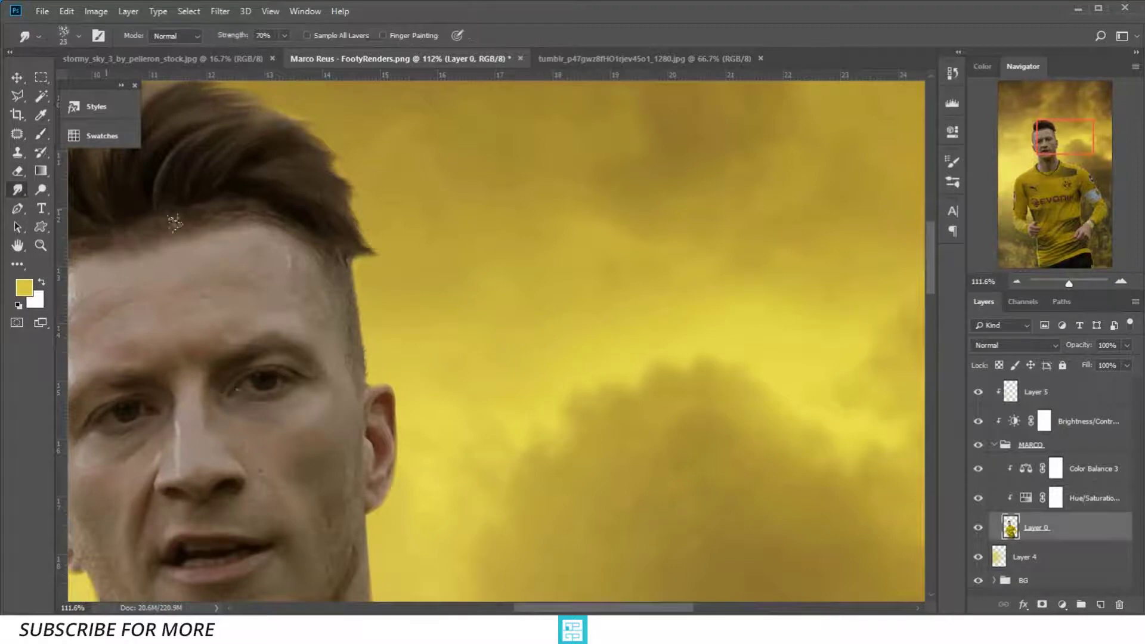
drag(353, 250, 367, 269)
click(1010, 398)
click(19, 173)
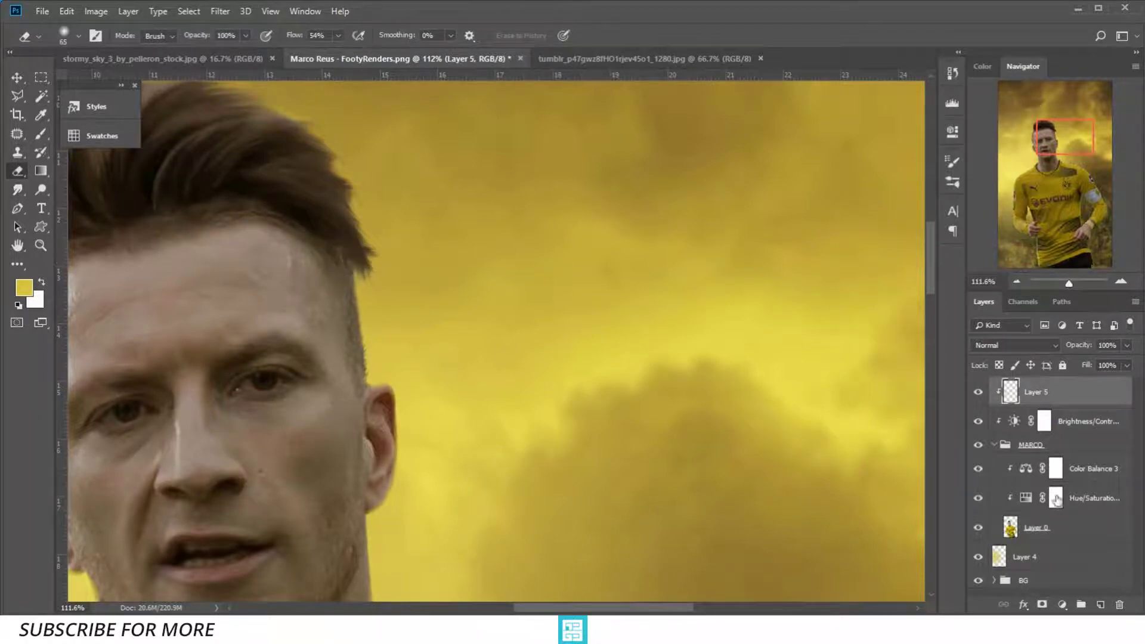
click(1015, 527)
click(19, 189)
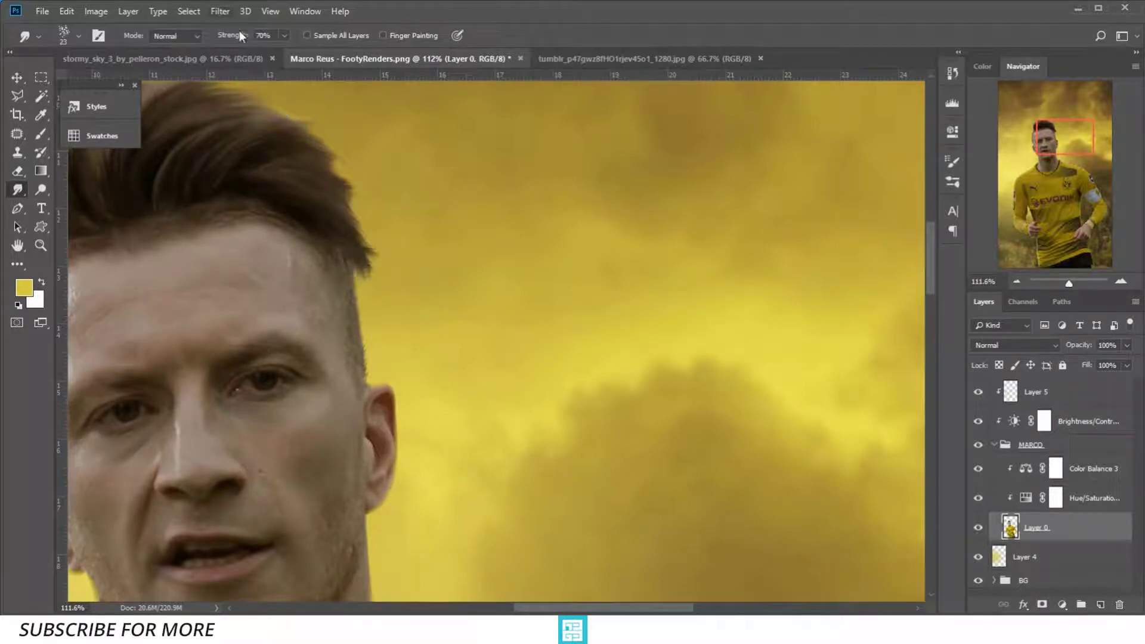
Lower the Smudge strength and brush size, then pull hair tips outward into the sky
drag(244, 37, 234, 37)
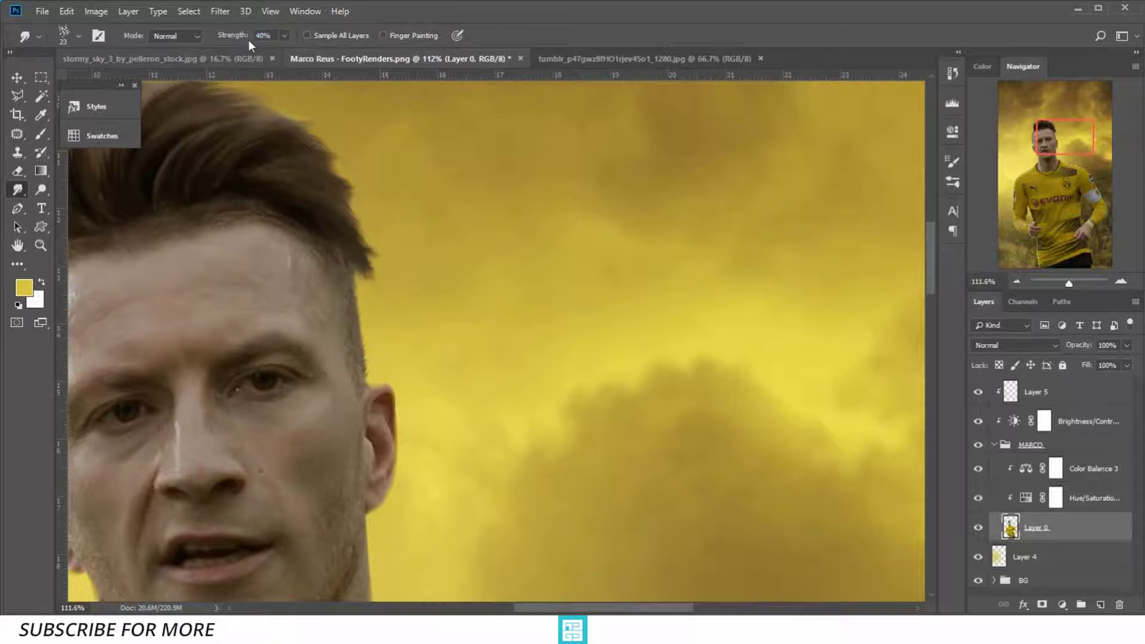
mouse_move(248, 40)
mouse_down()
mouse_move(232, 37)
mouse_move(284, 38)
mouse_up()
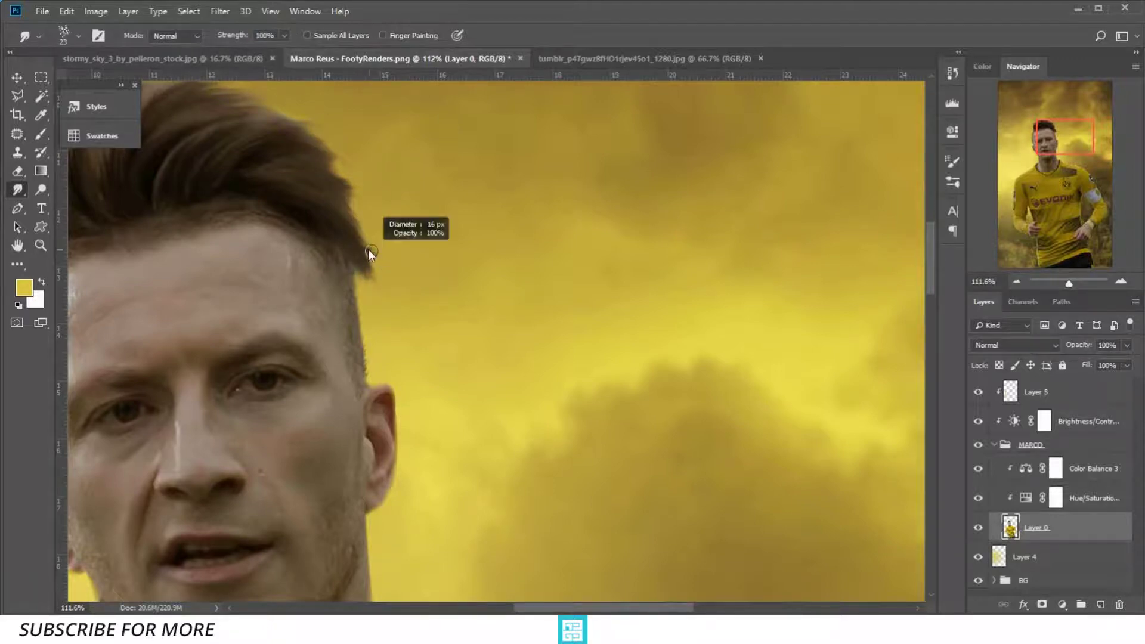
drag(242, 36, 229, 36)
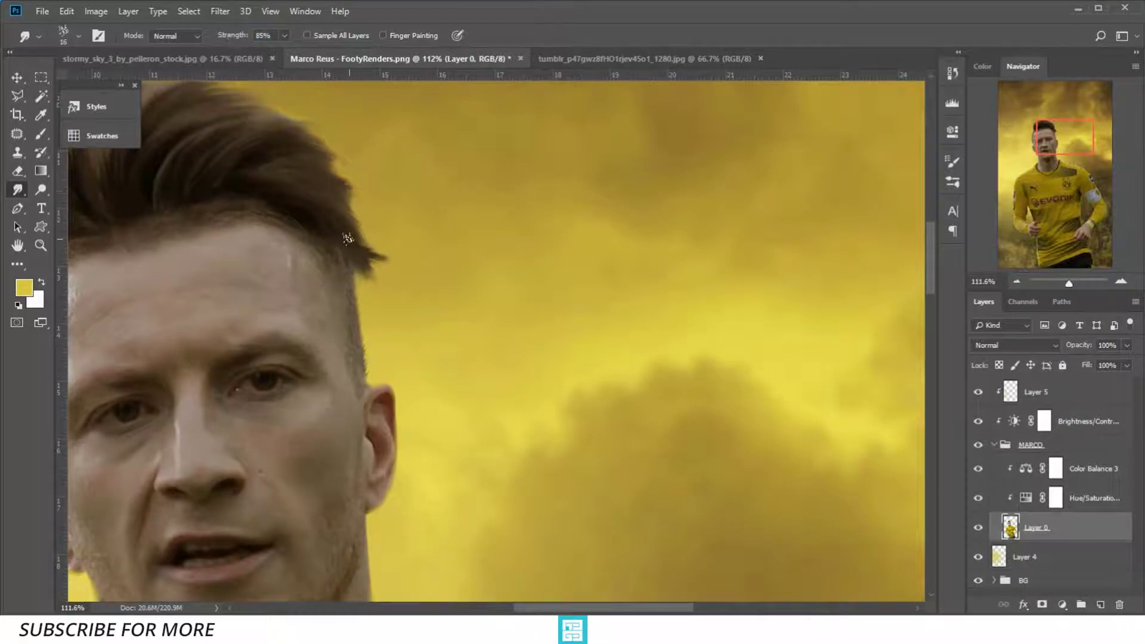
drag(360, 255, 382, 275)
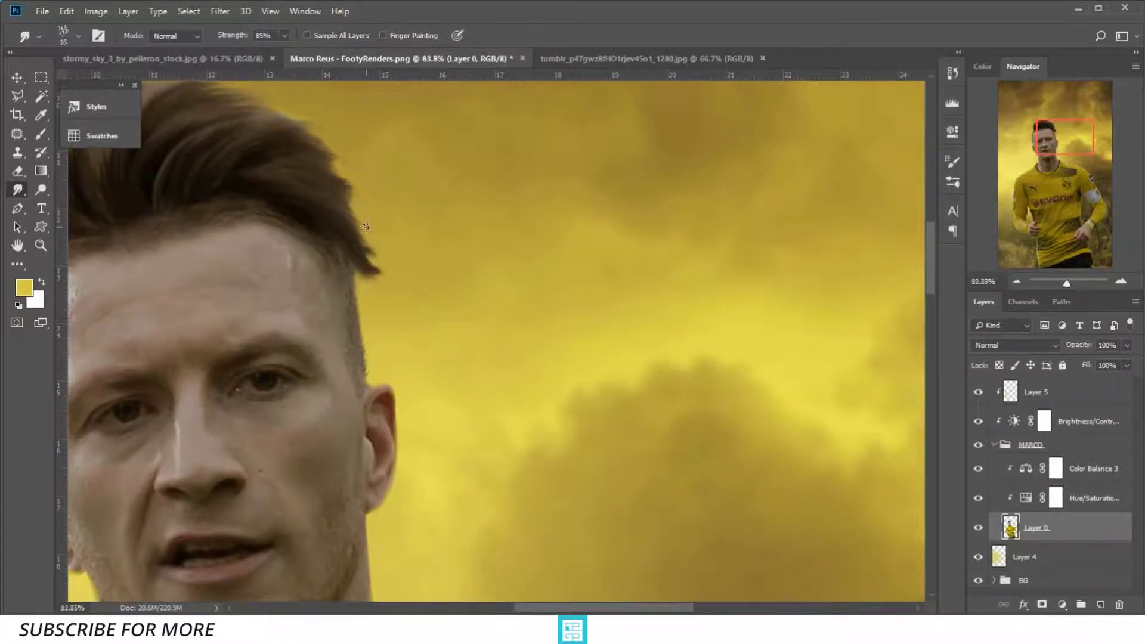
scroll(382, 253, down, 2)
scroll(369, 253, up, 3)
scroll(361, 251, up, 2)
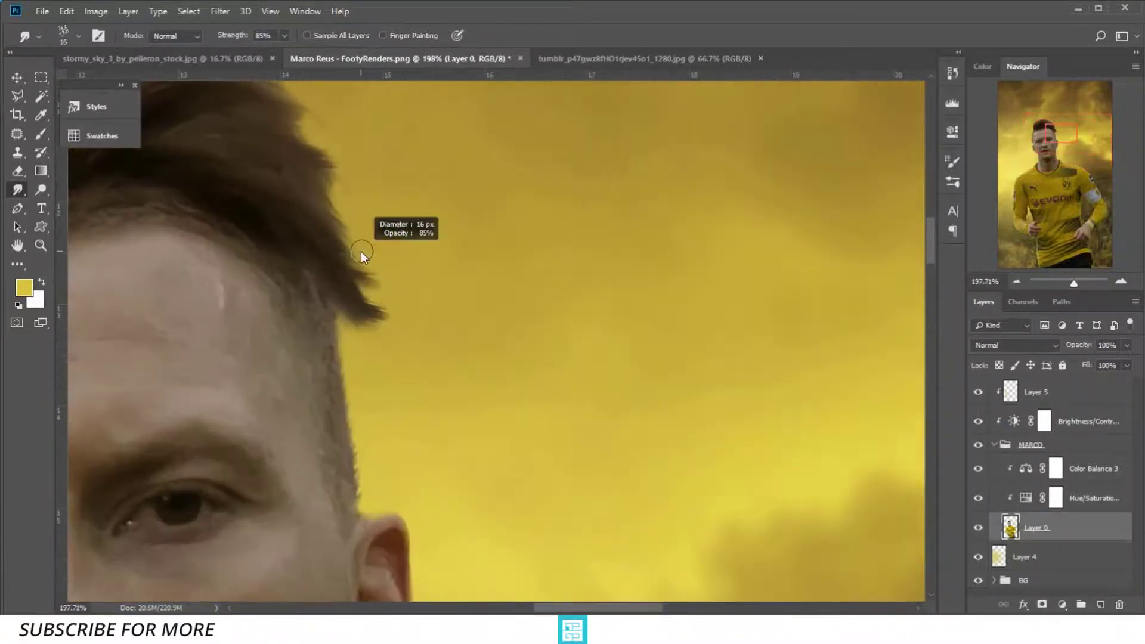
mouse_move(382, 319)
mouse_down()
mouse_move(402, 309)
mouse_move(391, 256)
mouse_move(373, 256)
mouse_move(370, 286)
mouse_move(385, 291)
mouse_up()
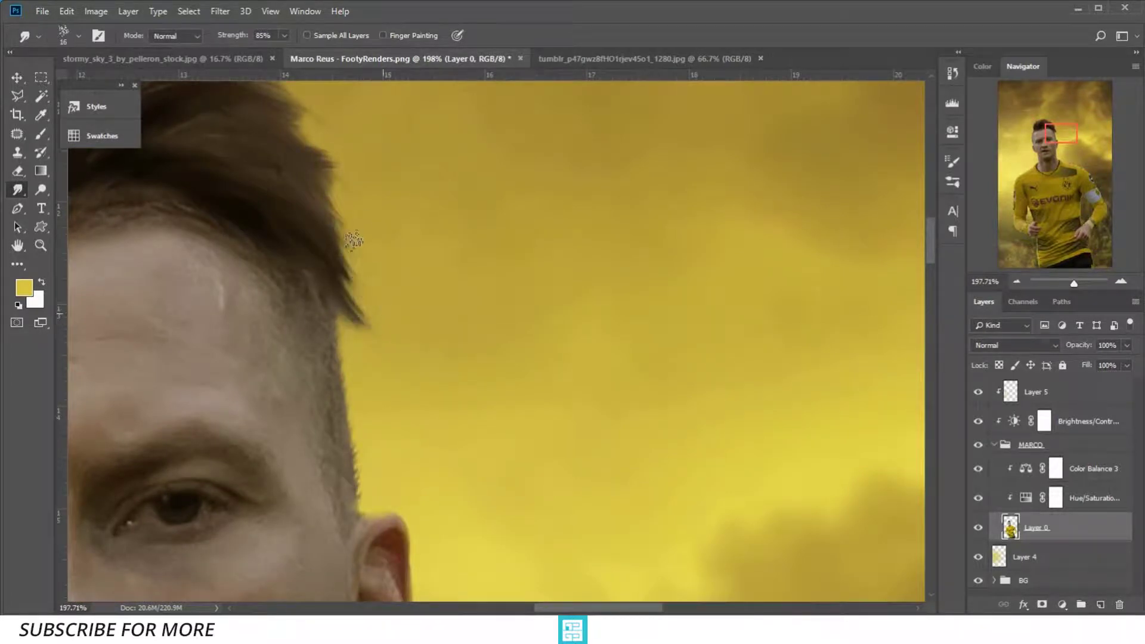
Smudge hair tips along the upper edge and draw wispy strands into the yellow sky
drag(374, 159, 420, 278)
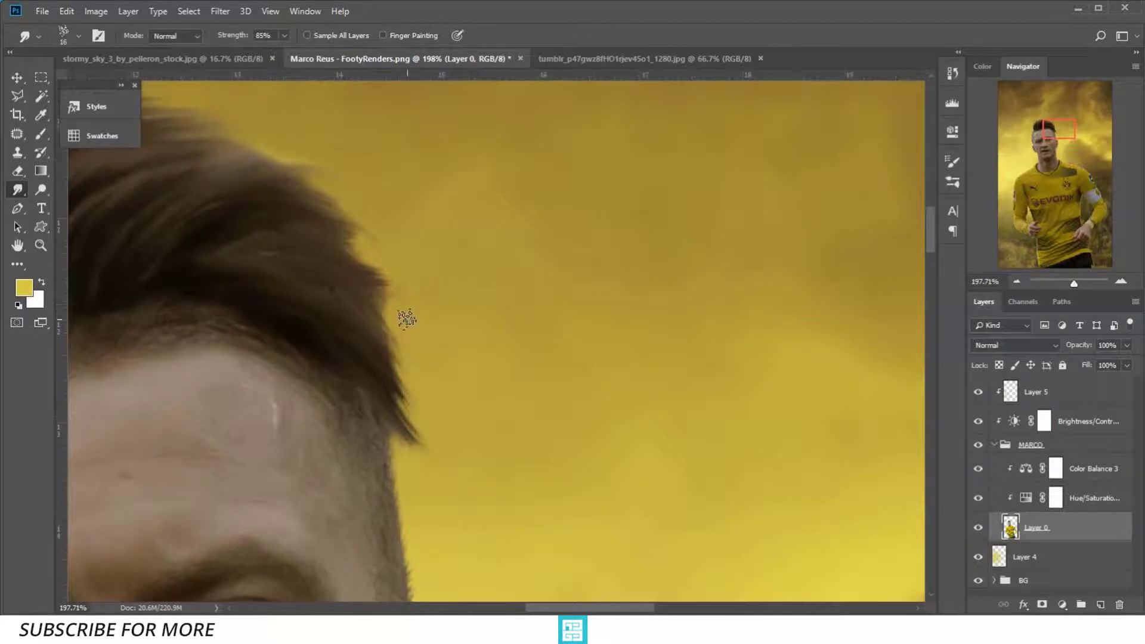
mouse_move(403, 317)
mouse_down()
mouse_move(396, 278)
mouse_move(357, 239)
mouse_move(386, 255)
mouse_up()
scroll(412, 257, down, 3)
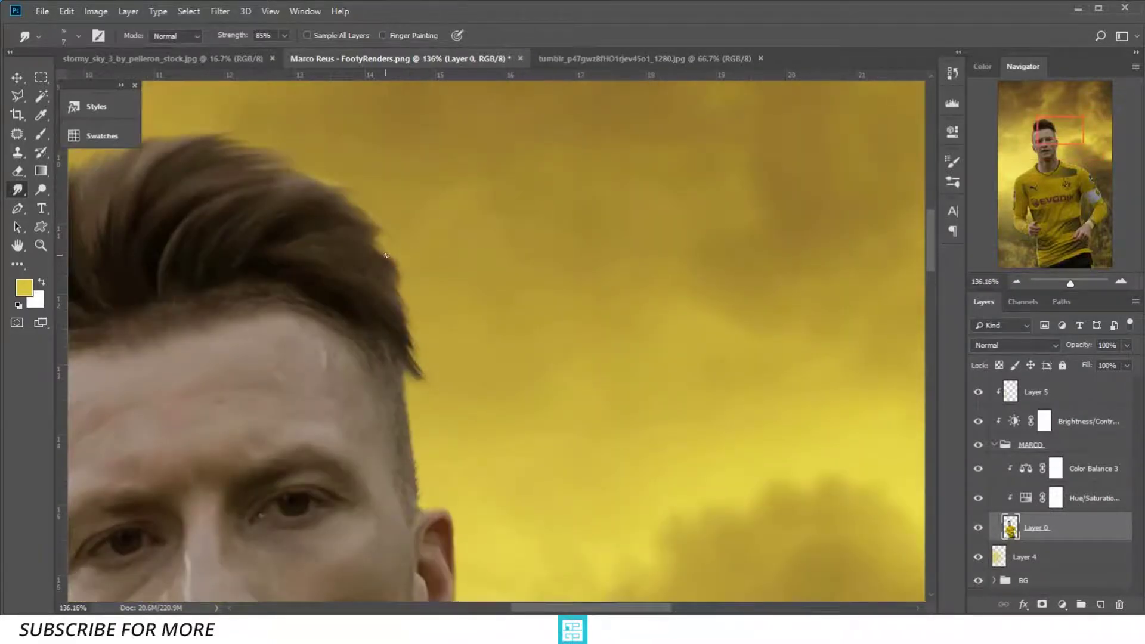
scroll(407, 286, up, 3)
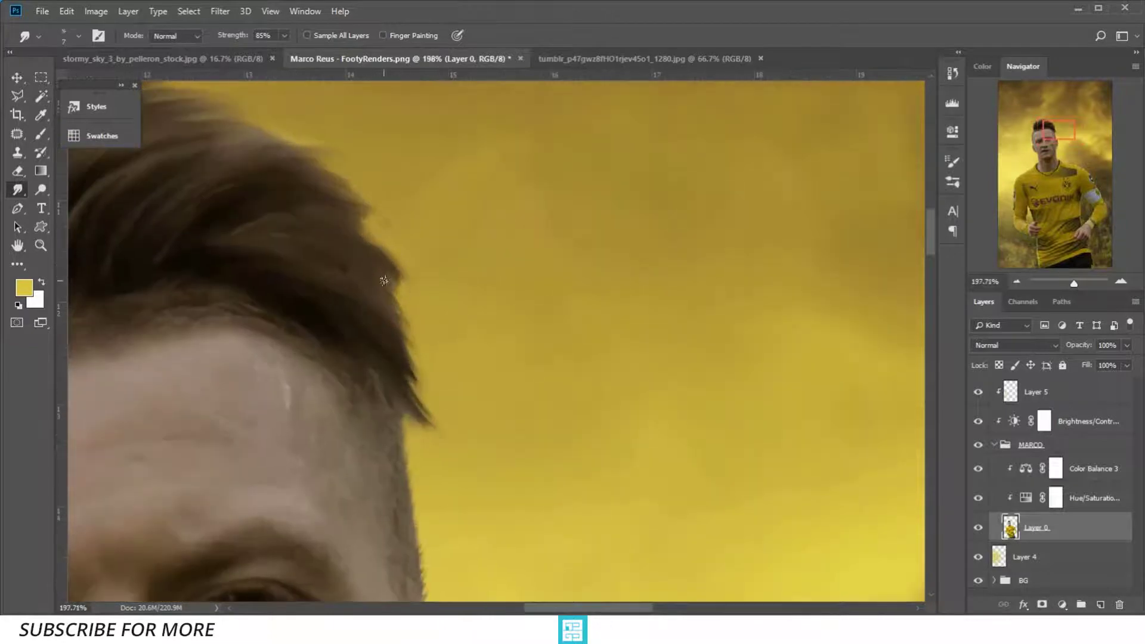
drag(403, 276, 433, 295)
Briefly check erasing on Layer 5, then extend the hairline tips slightly into the sky on Layer 0
click(1007, 395)
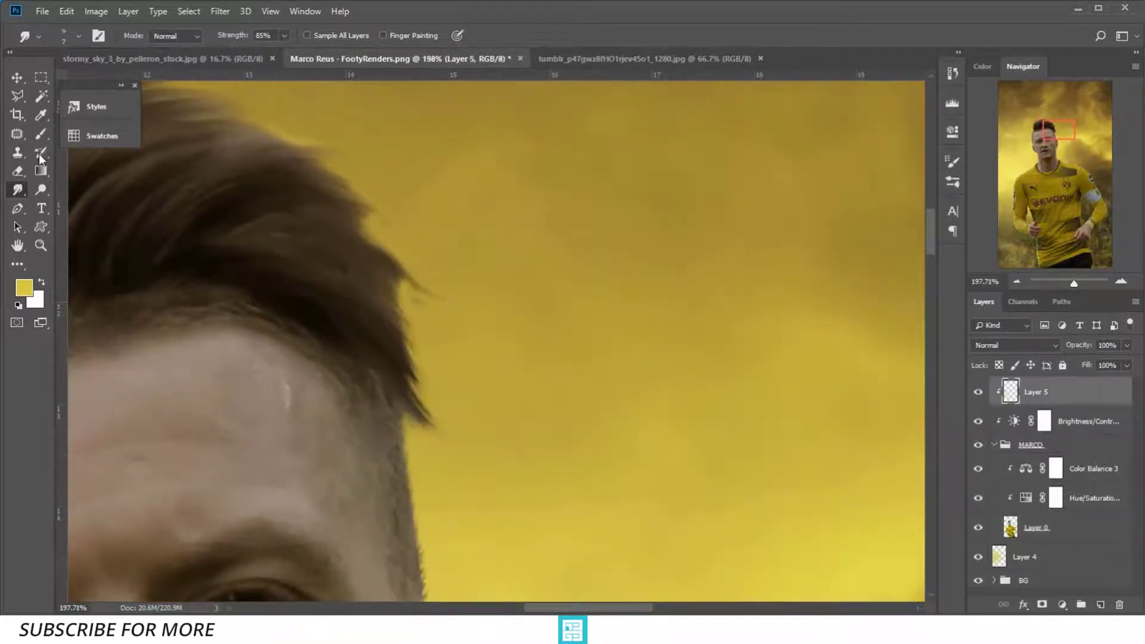
click(19, 168)
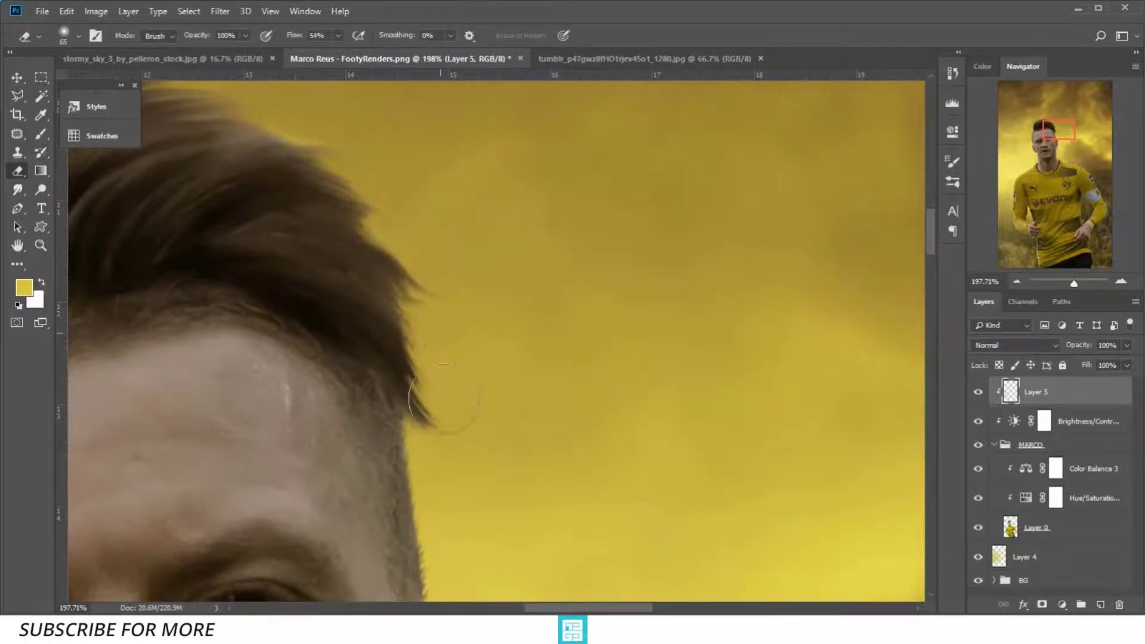
scroll(495, 311, down, 3)
scroll(536, 321, down, 1)
scroll(656, 358, up, 2)
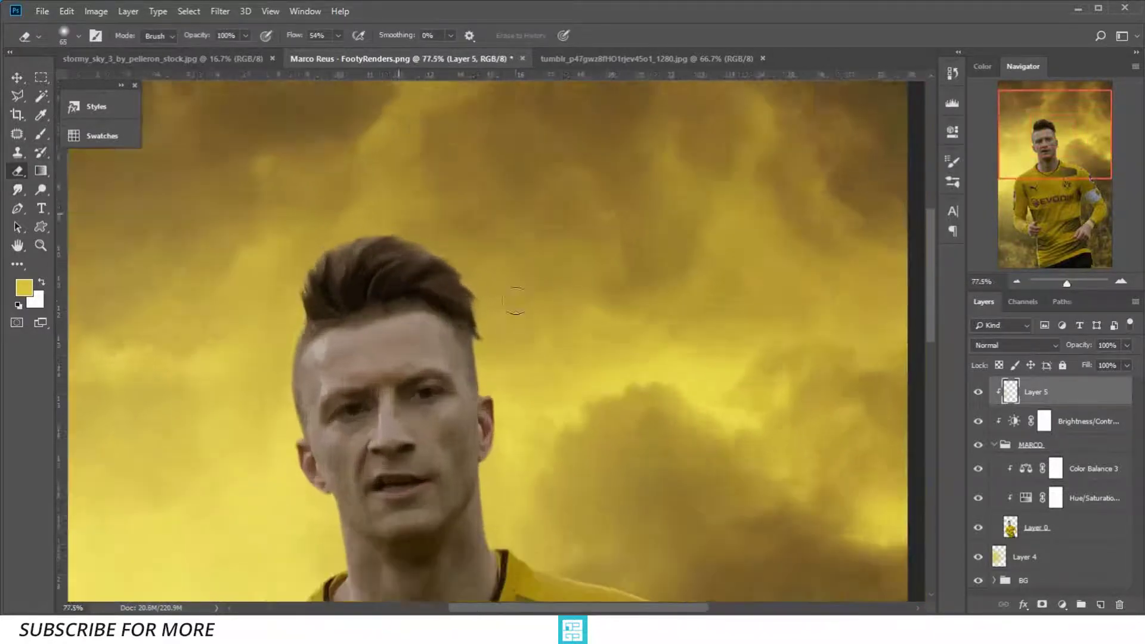
scroll(835, 396, up, 2)
click(1017, 531)
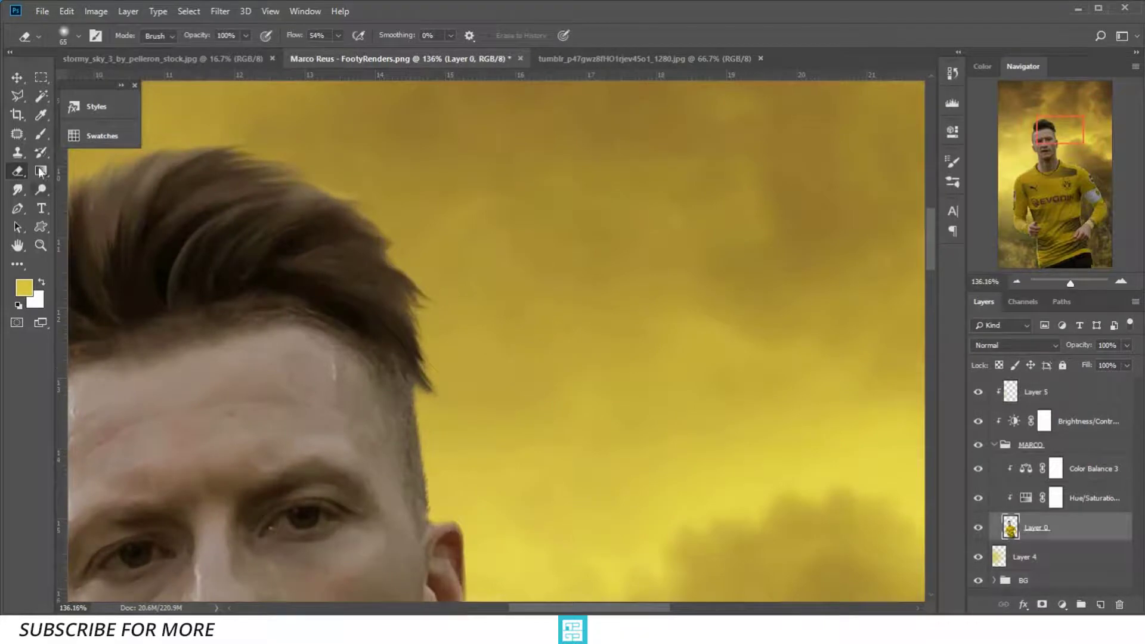
click(23, 156)
click(17, 189)
scroll(423, 352, up, 2)
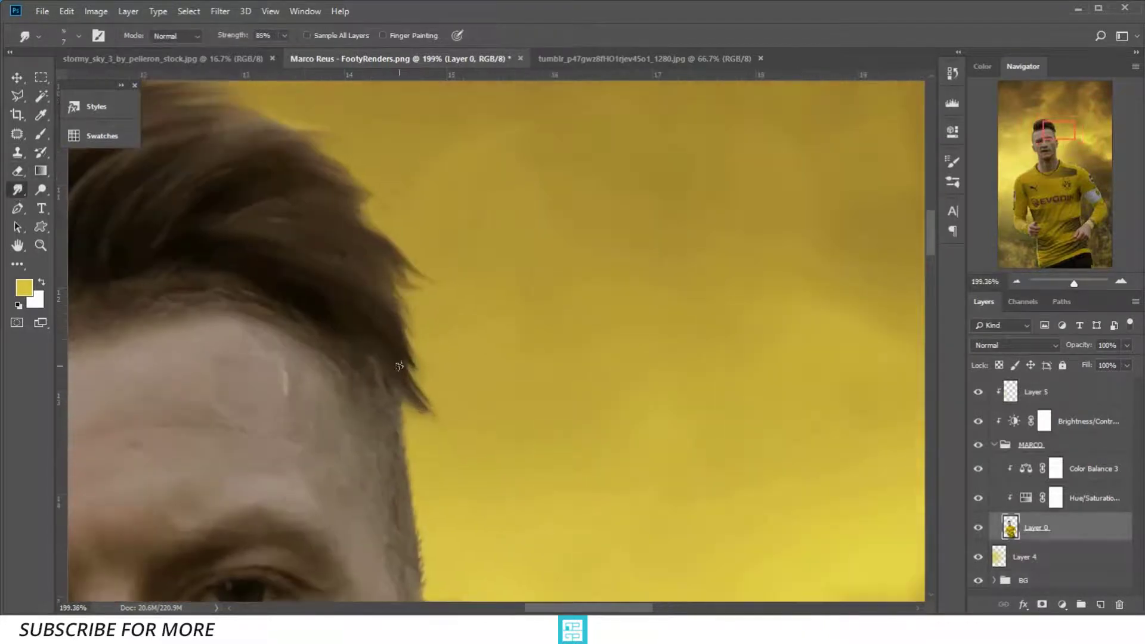
mouse_move(408, 366)
mouse_down()
mouse_move(438, 414)
mouse_move(411, 392)
mouse_move(434, 415)
mouse_move(420, 396)
mouse_move(419, 423)
mouse_up()
Switch to the Eraser and enlarge it slightly
key(e)
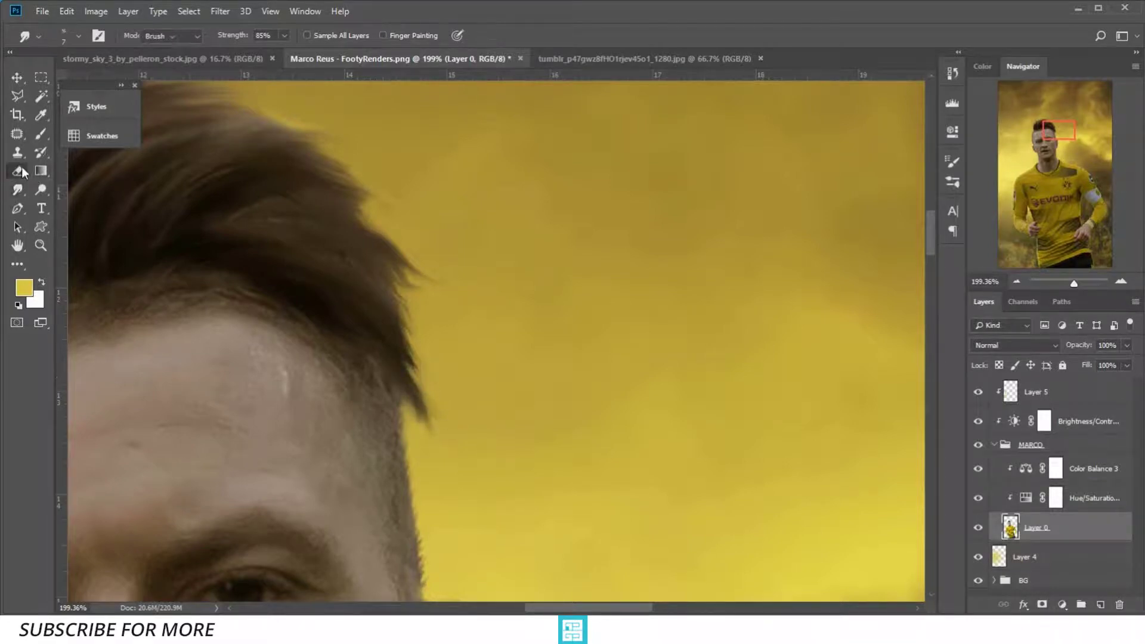
drag(444, 391, 449, 391)
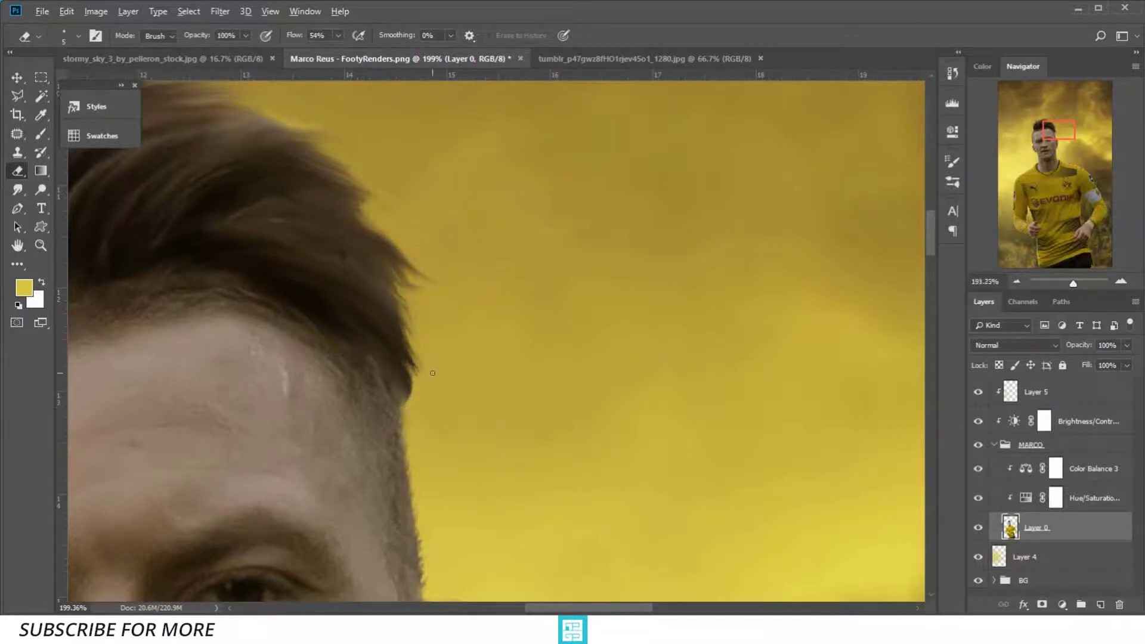
scroll(432, 373, down, 5)
scroll(432, 373, down, 1)
scroll(447, 335, up, 5)
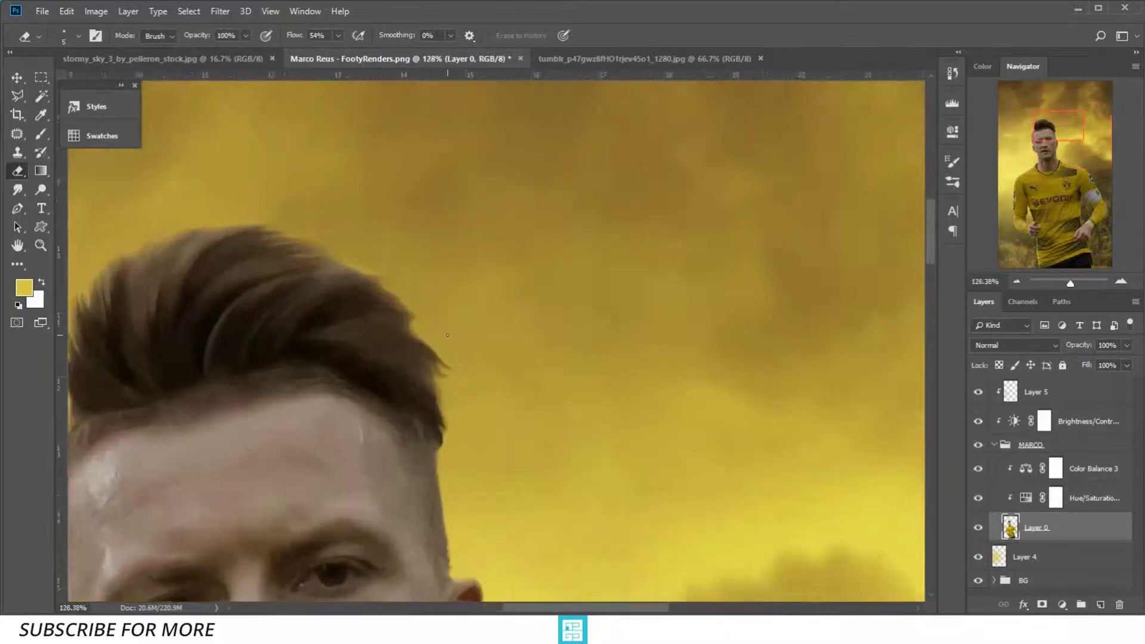
scroll(447, 335, up, 2)
Erase leftover tint around the hair edge on Layer 5 with a large soft eraser, then return to Layer 0
click(1021, 394)
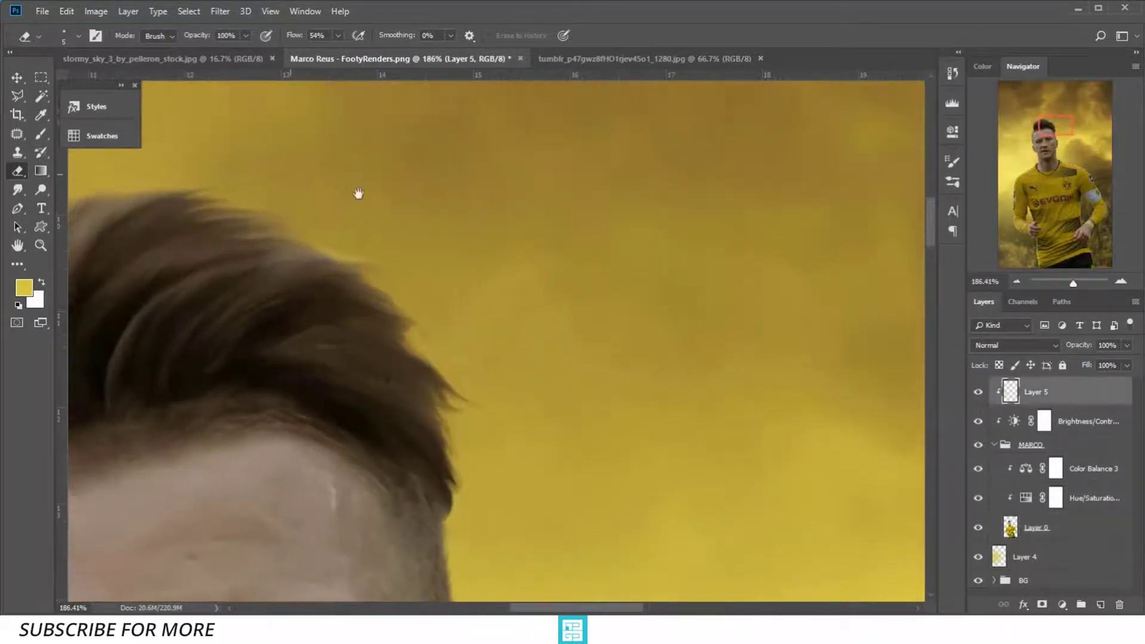
drag(357, 192, 425, 218)
click(39, 135)
key(e)
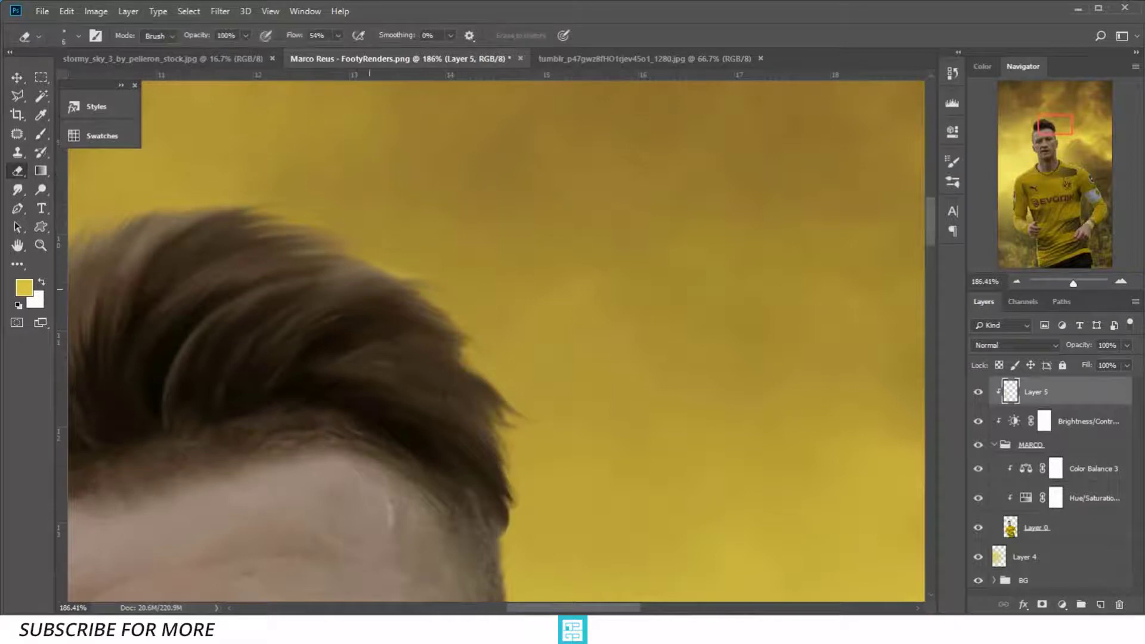
drag(486, 373, 477, 429)
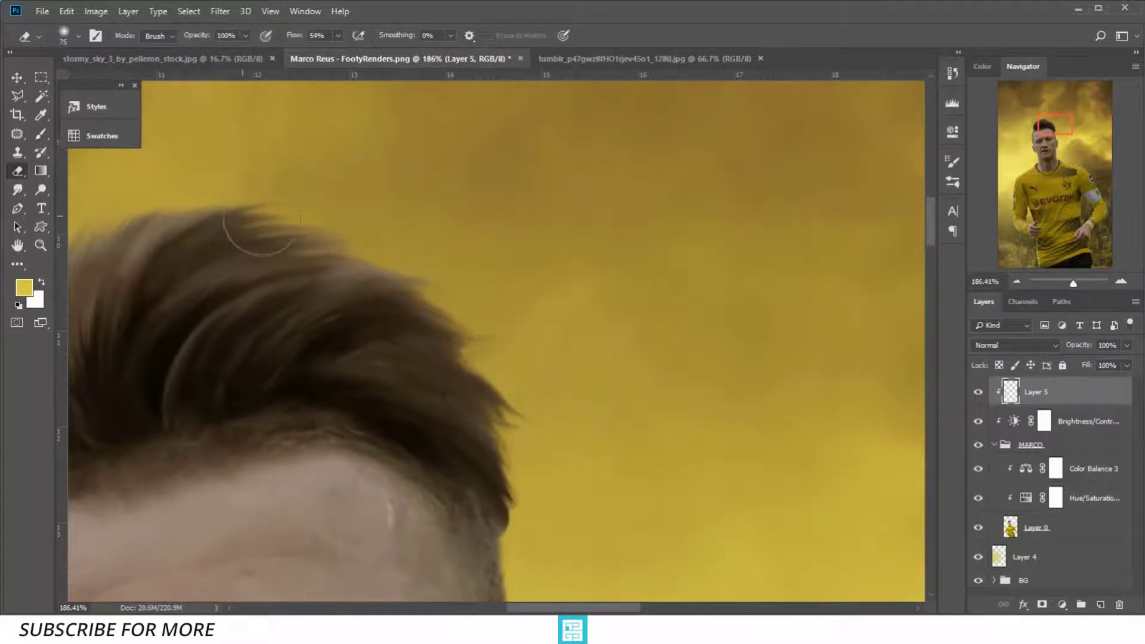
drag(234, 230, 292, 257)
click(1009, 527)
scroll(581, 340, up, 2)
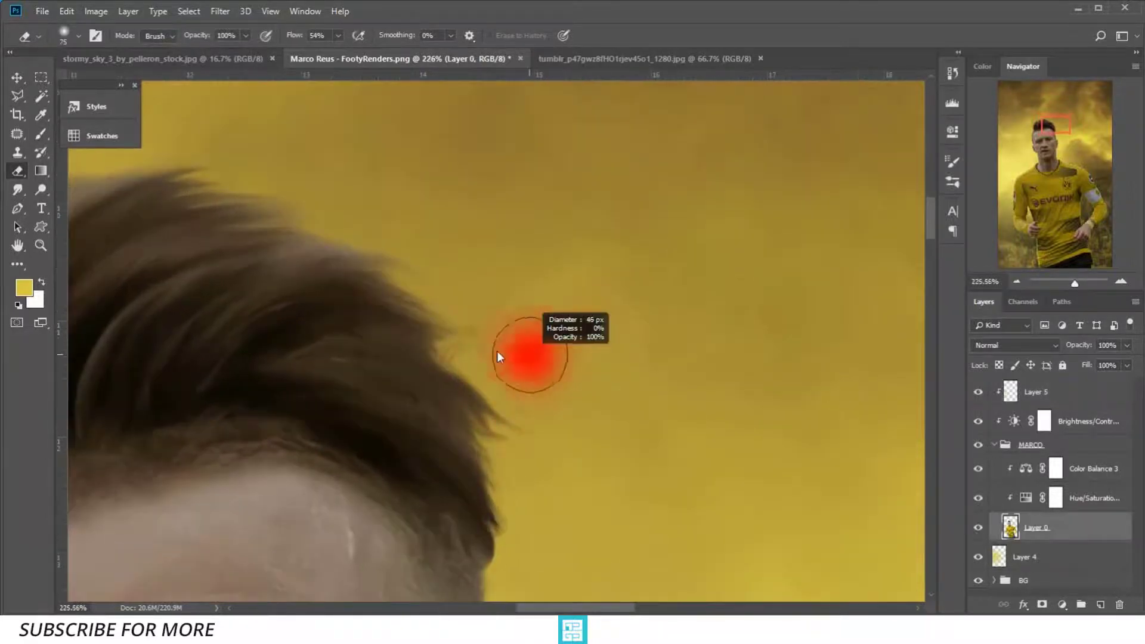
Shrink the eraser and erase stray wisps at the hair edge
key(bracketleft)
key(bracketleft)
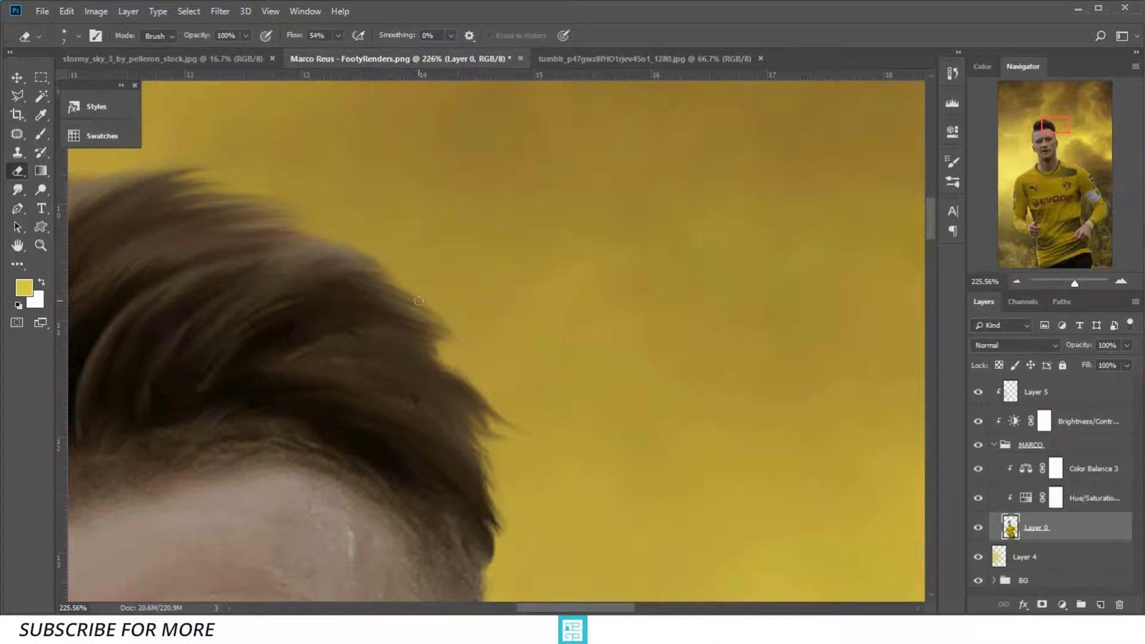
drag(419, 300, 471, 350)
scroll(376, 231, down, 5)
scroll(393, 263, up, 2)
scroll(408, 289, up, 3)
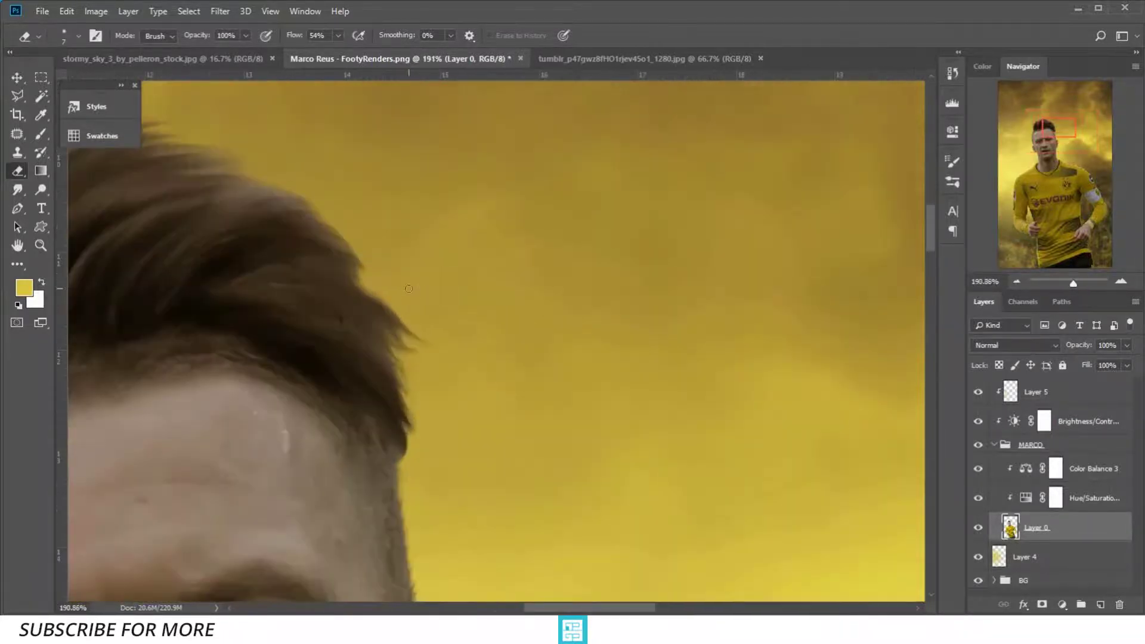
Resize the eraser to 16 px and erase the faint wispy hair tip at the edge
alt+right_click(372, 275)
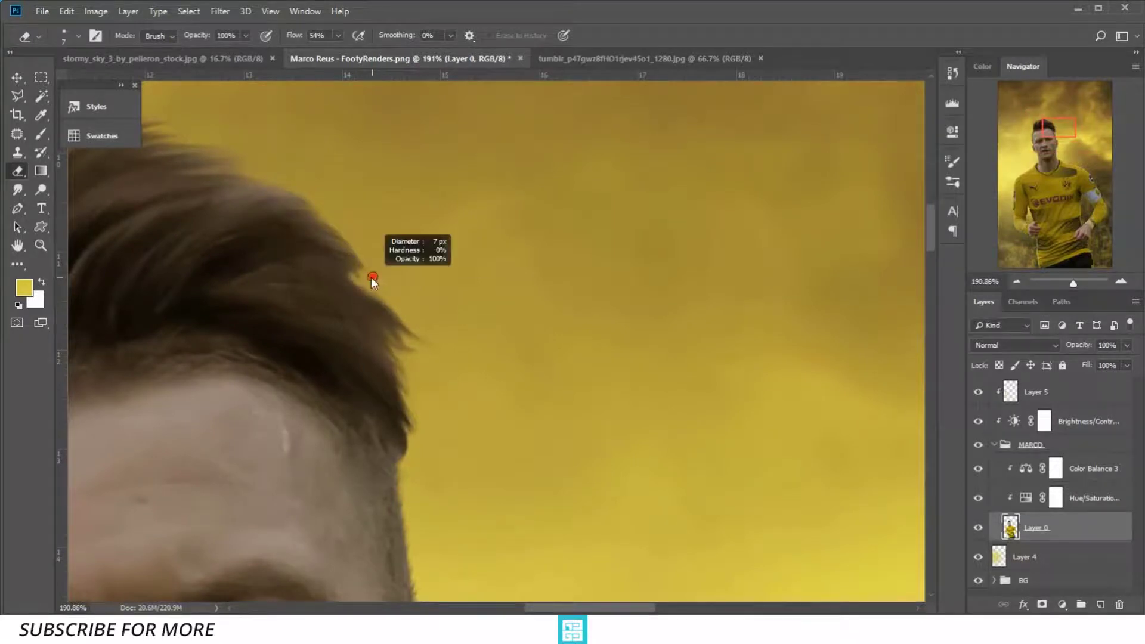
scroll(363, 268, up, 2)
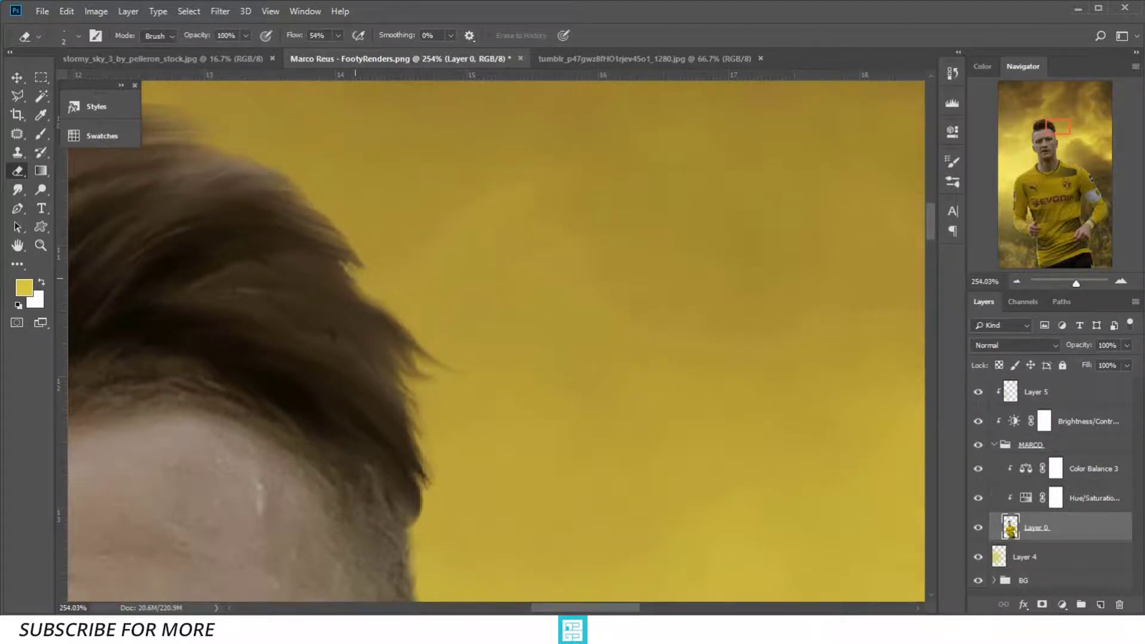
scroll(351, 271, down, 2)
scroll(425, 286, down, 1)
scroll(424, 286, up, 1)
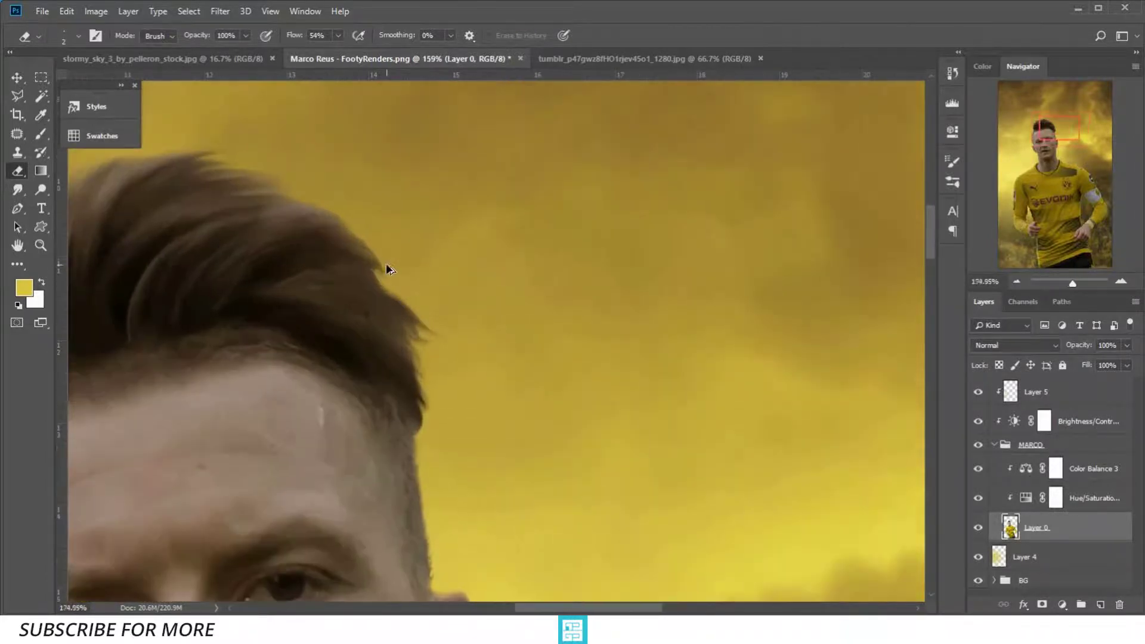
scroll(383, 266, up, 2)
alt+right_click(399, 270)
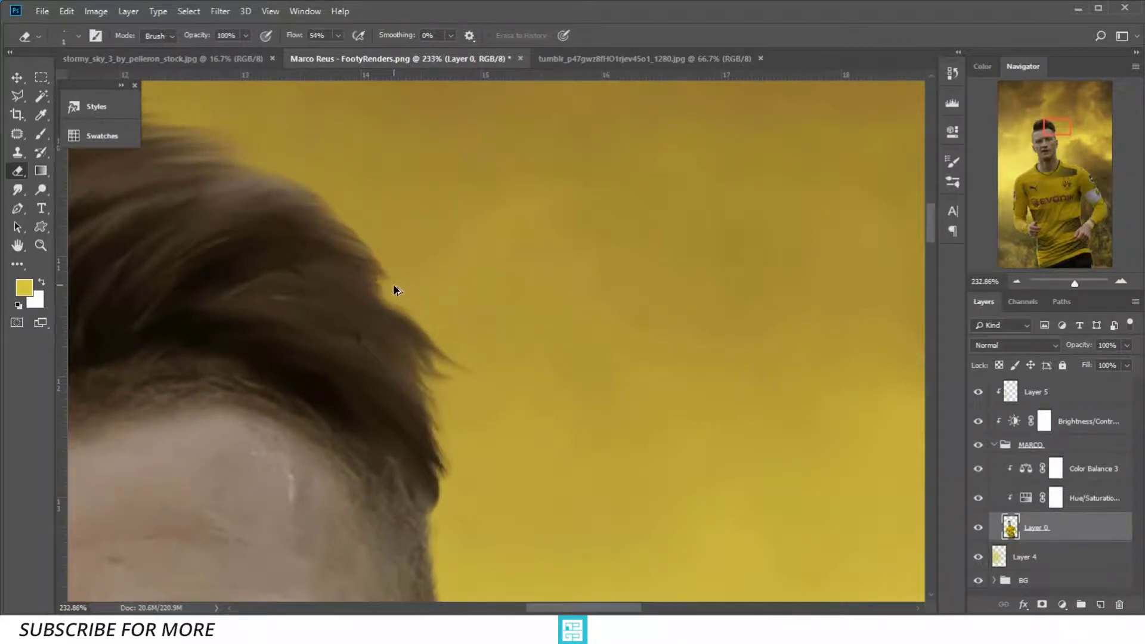
alt+right_click(392, 284)
alt+right_click(394, 271)
drag(454, 356, 434, 329)
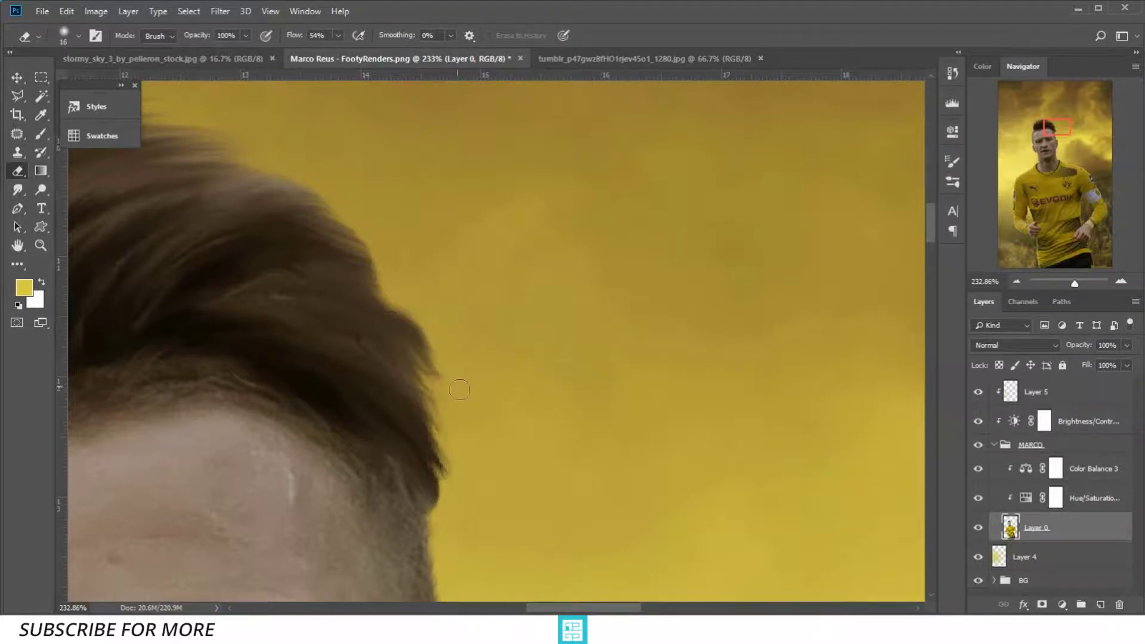
Set the eraser Flow to 100%
scroll(409, 281, down, 2)
scroll(409, 281, down, 2)
scroll(382, 239, up, 2)
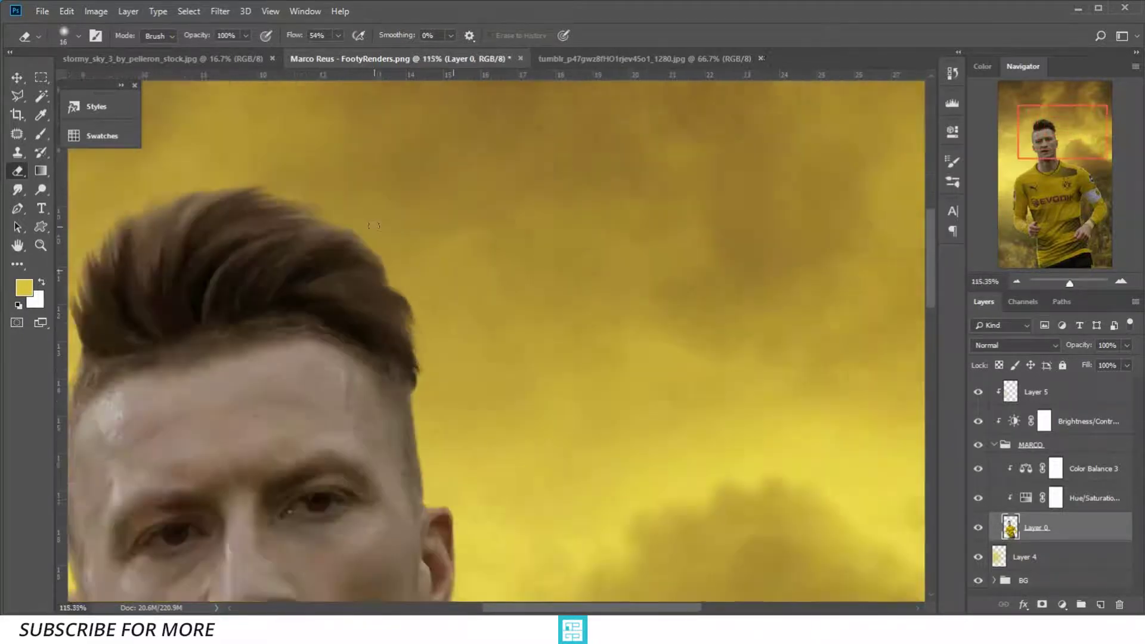
scroll(374, 226, up, 1)
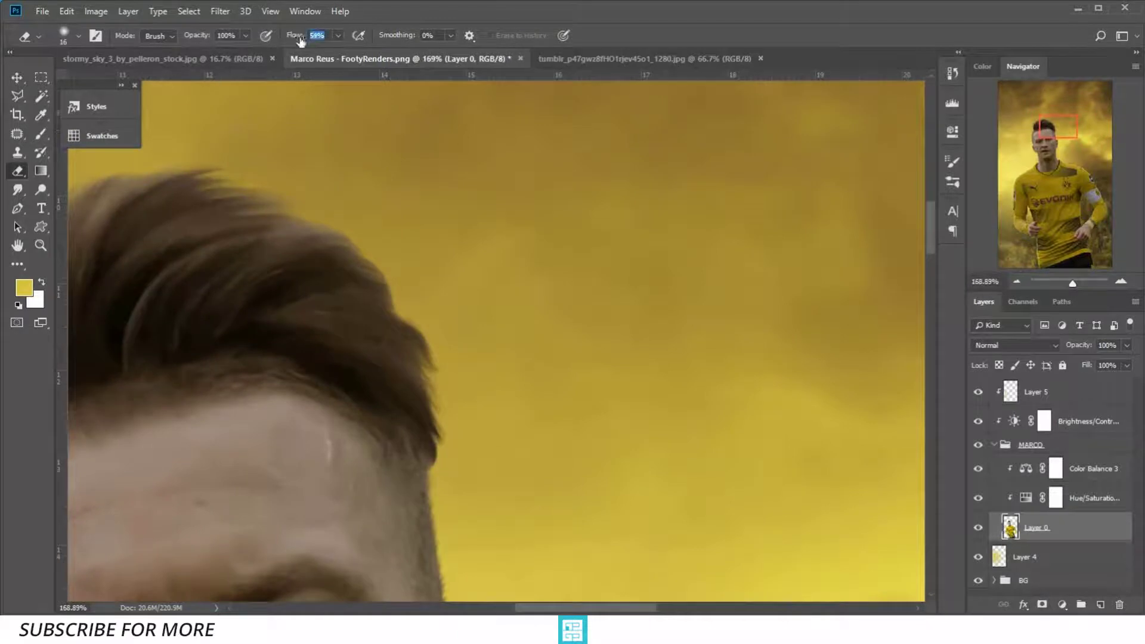
text(100)
key(Return)
scroll(397, 231, down, 1)
scroll(398, 231, down, 3)
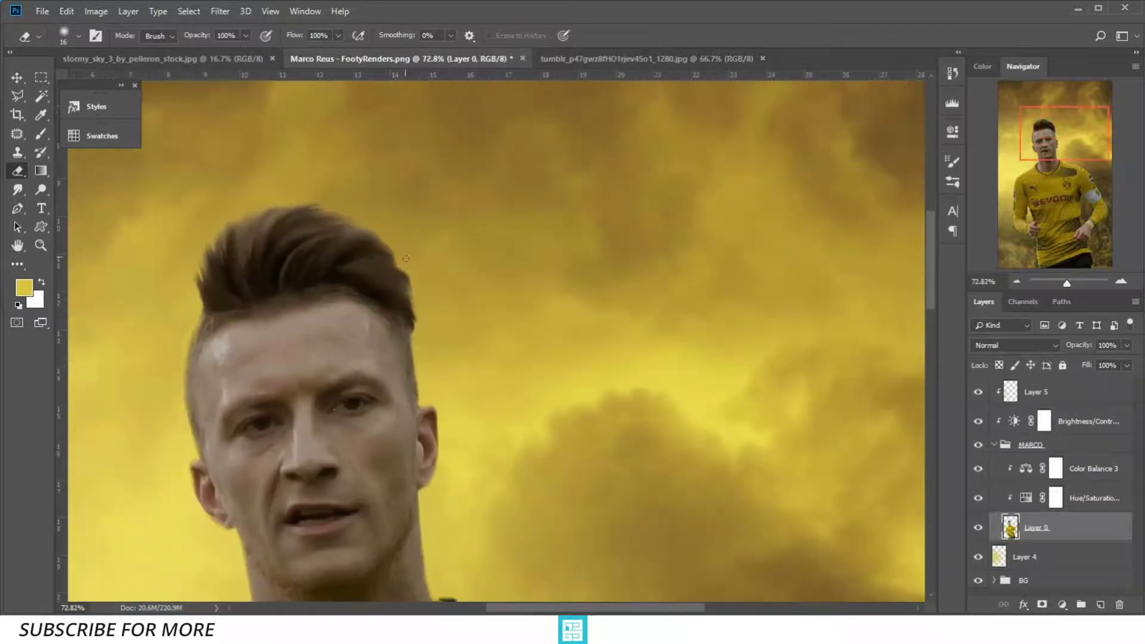
scroll(411, 250, down, 2)
scroll(429, 268, down, 2)
scroll(447, 290, down, 1)
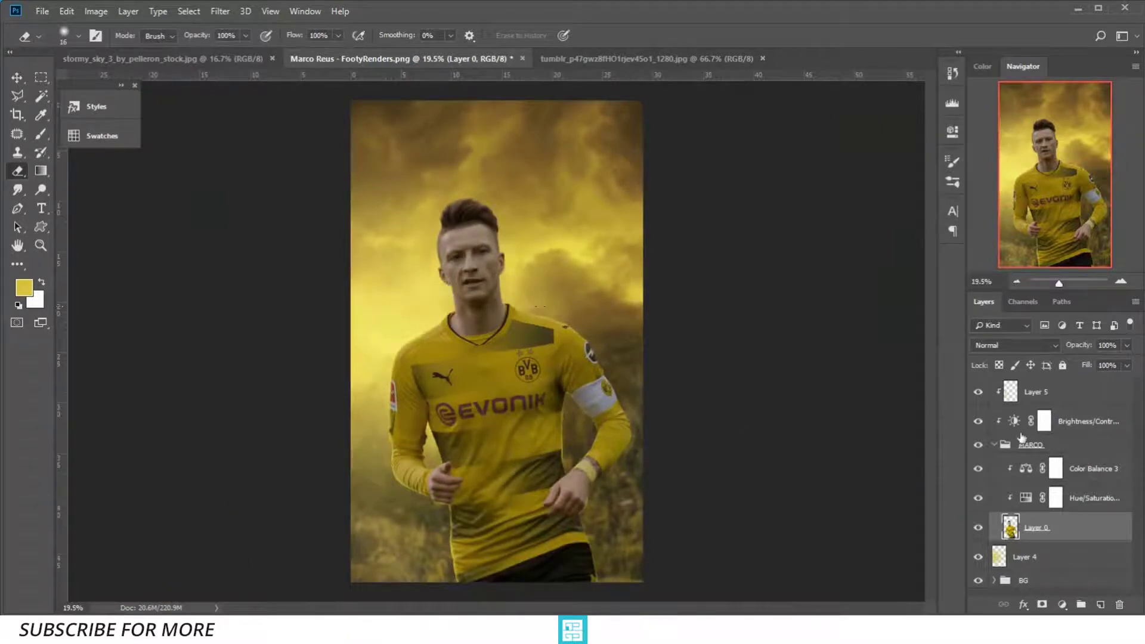
Collapse MARCO and add a clipped Soft Light Layer 6 above the Brightness/Contrast adjustment
click(993, 444)
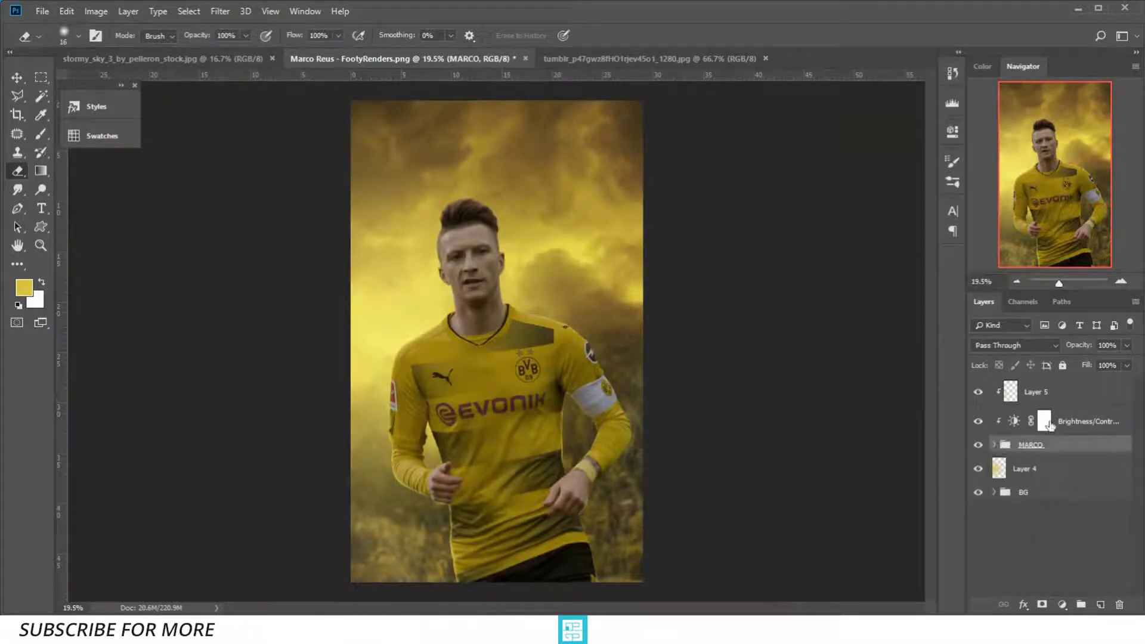
click(1050, 425)
click(1101, 605)
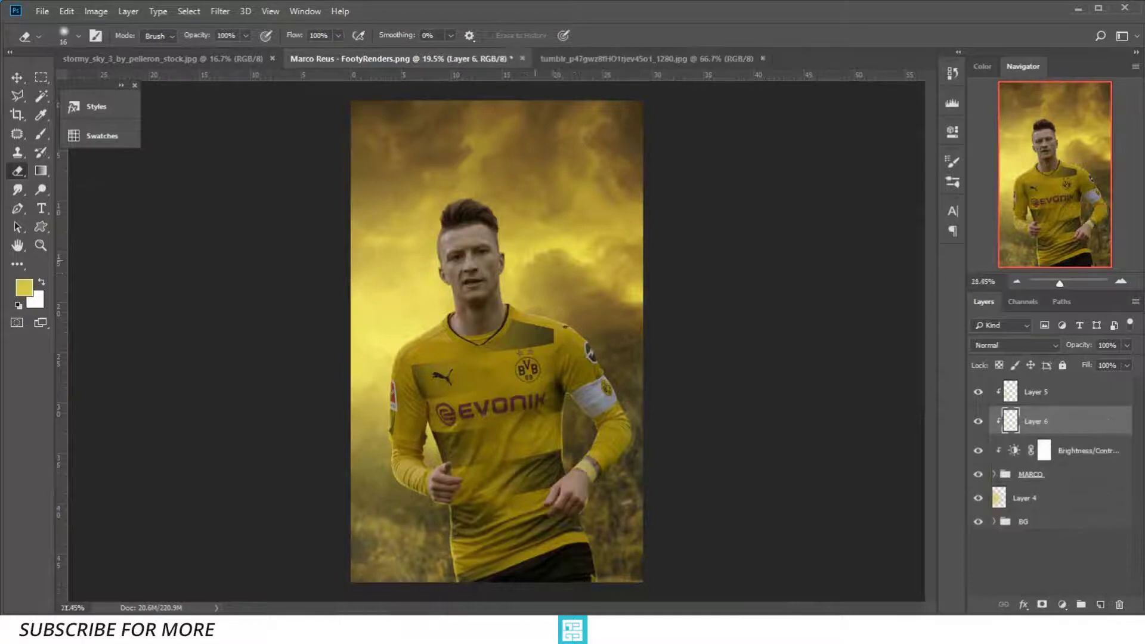
scroll(531, 238, up, 2)
key(b)
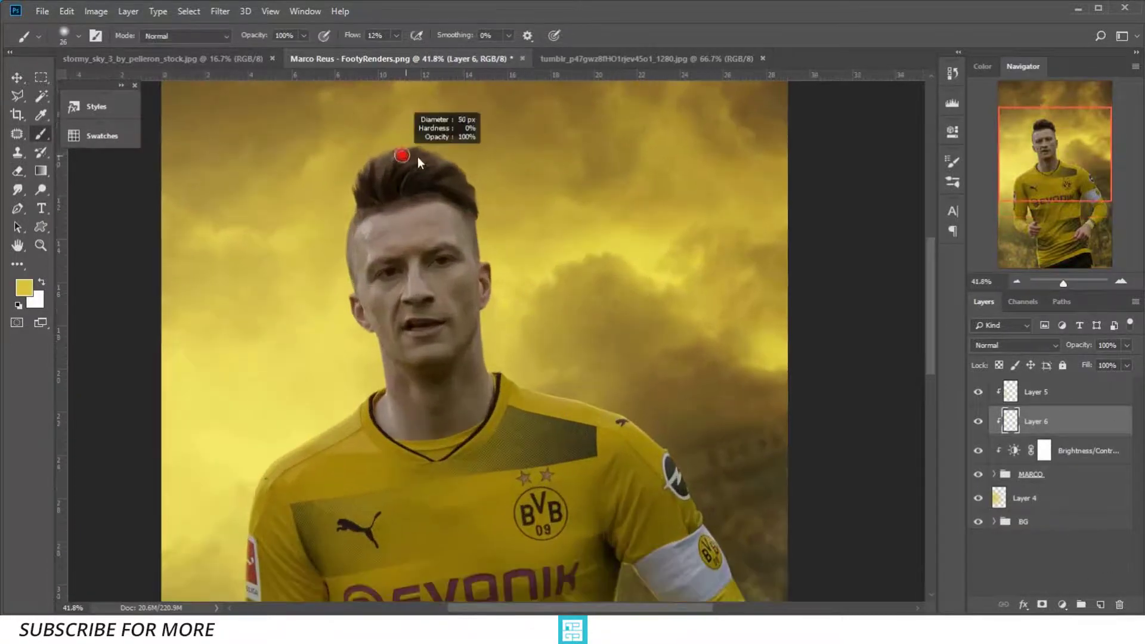
scroll(417, 156, up, 1)
scroll(417, 156, up, 1)
click(1013, 345)
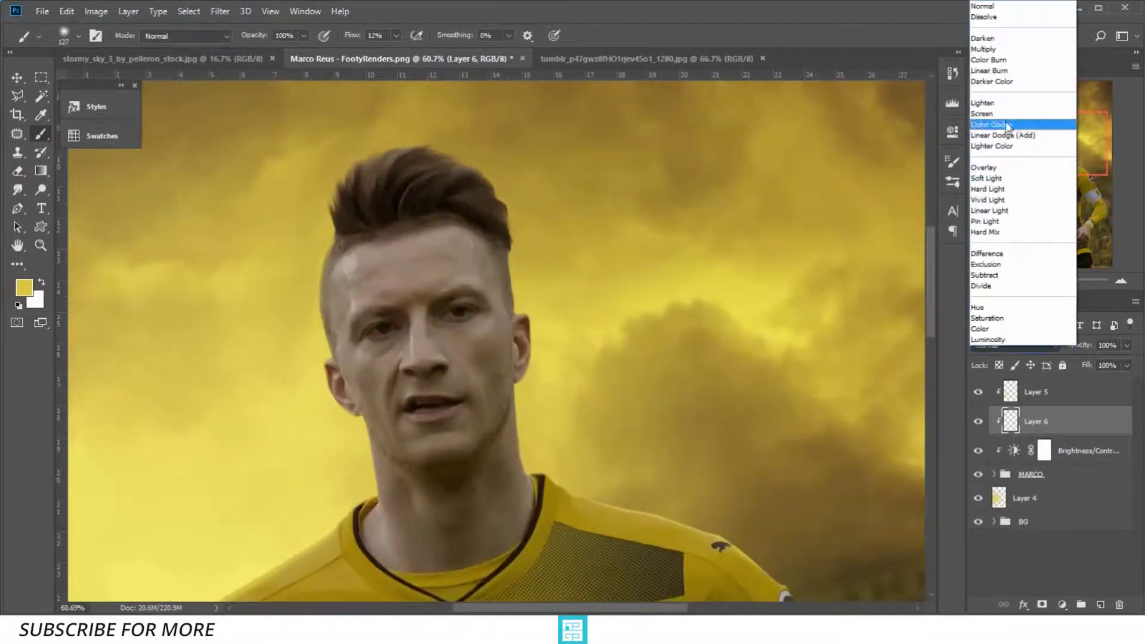
click(1001, 178)
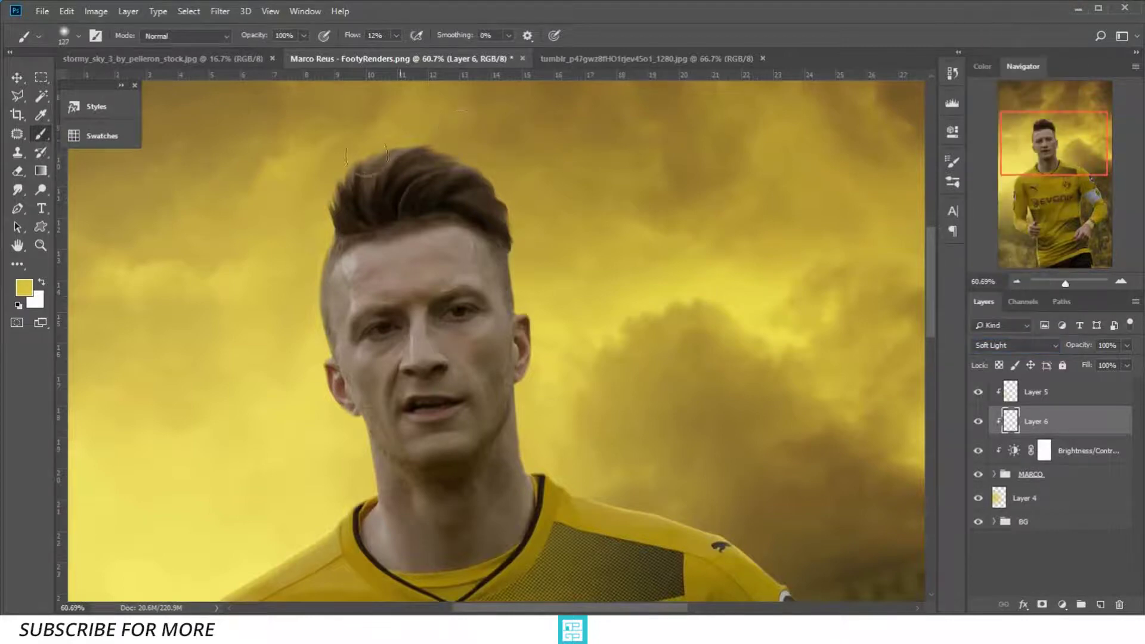
Paint yellow light at 21% flow along the left hair and face edge, then lighten the upper hair
drag(326, 242, 356, 464)
drag(365, 41, 370, 40)
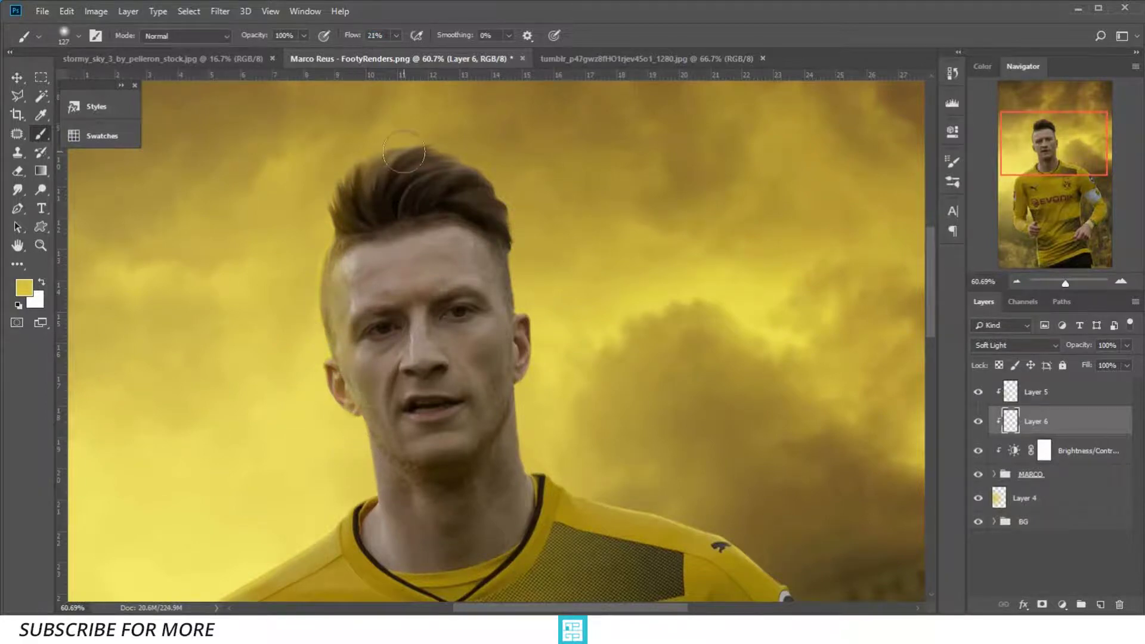
drag(326, 266, 343, 523)
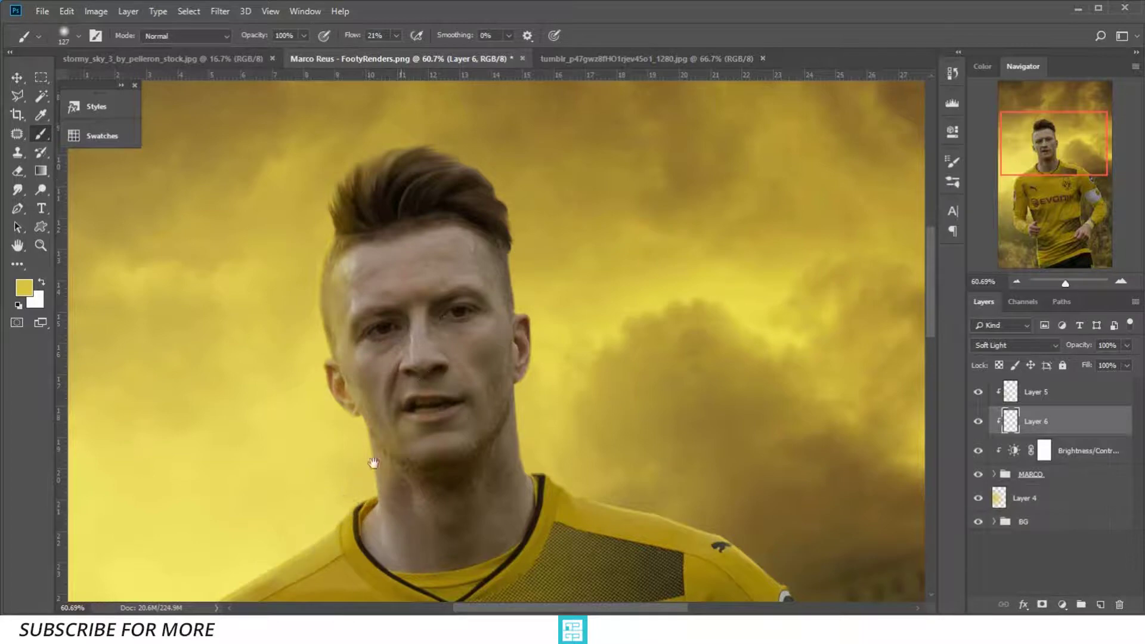
mouse_move(375, 460)
mouse_down()
mouse_move(462, 331)
mouse_move(449, 410)
mouse_move(456, 486)
mouse_up()
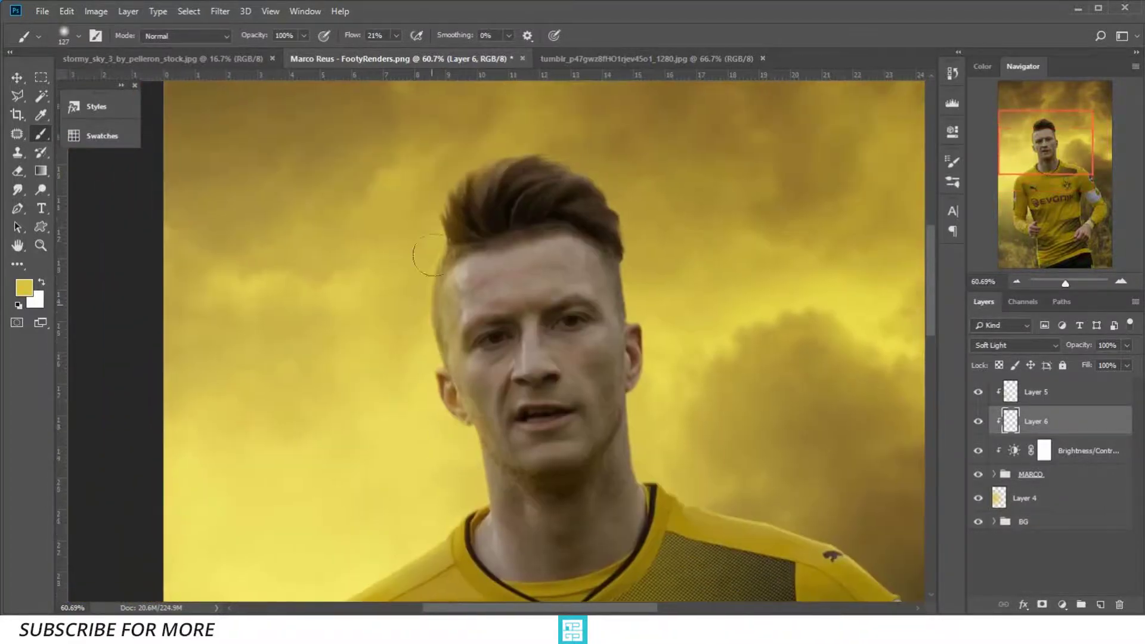
drag(534, 170, 490, 182)
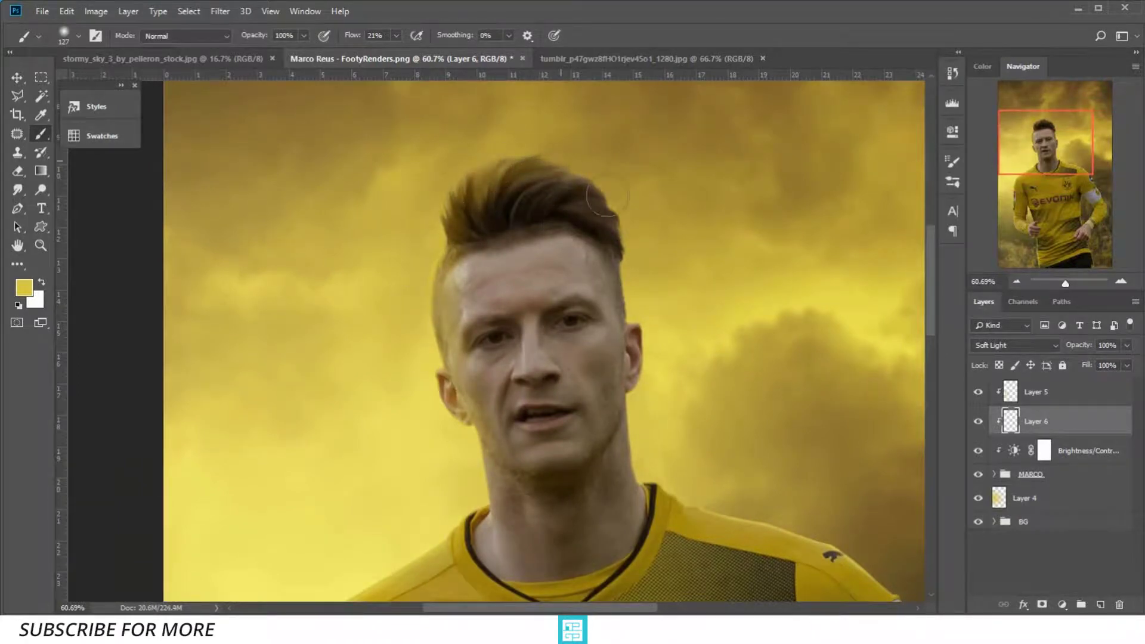
scroll(642, 192, down, 5)
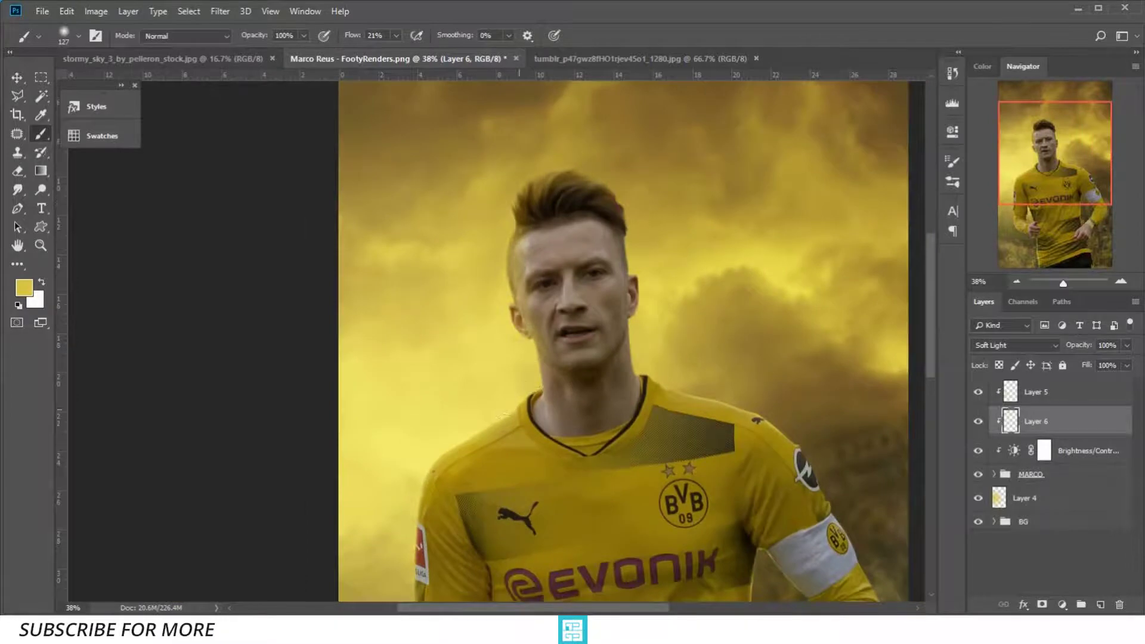
Enlarge the glow brush and pan the view to centre on the shirt and arms
drag(524, 417, 531, 417)
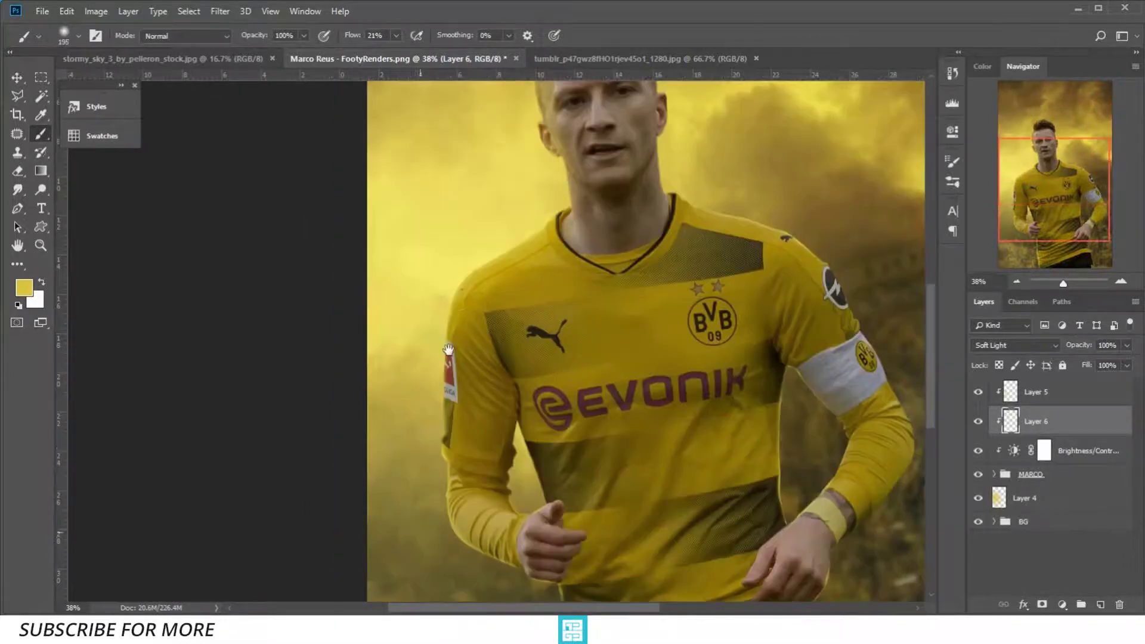
drag(404, 538, 433, 357)
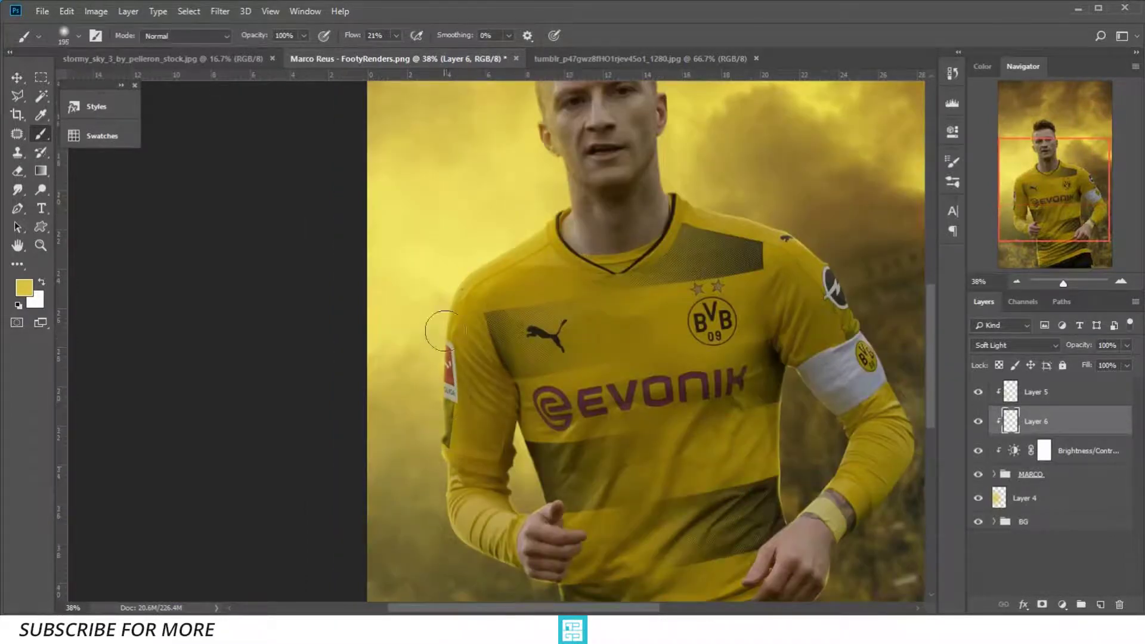
drag(536, 569, 519, 447)
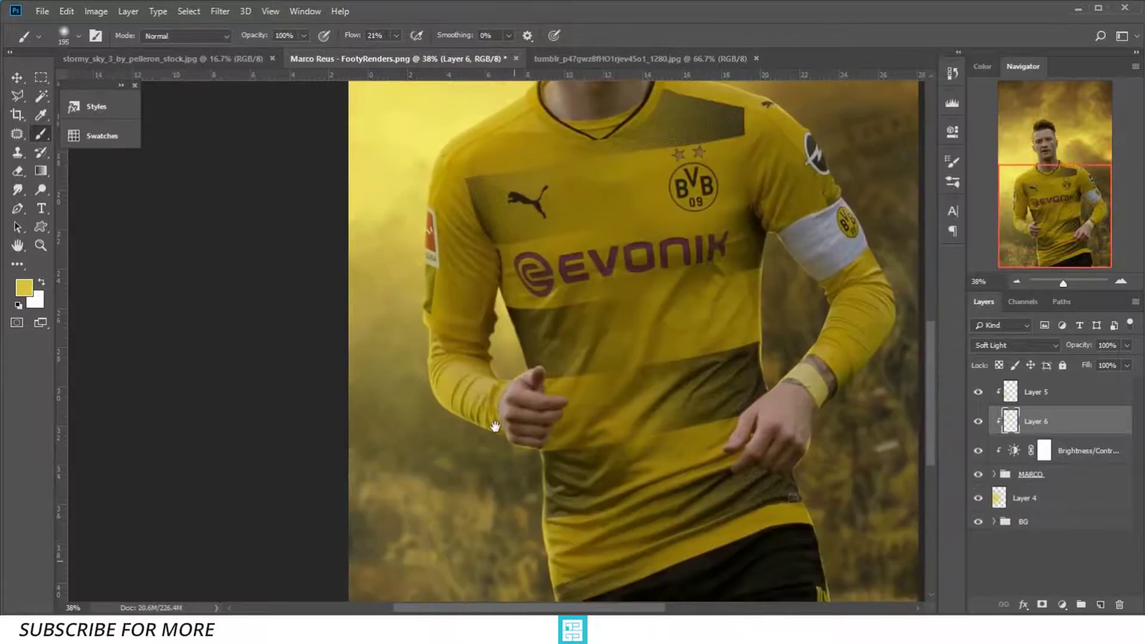
drag(540, 575, 513, 417)
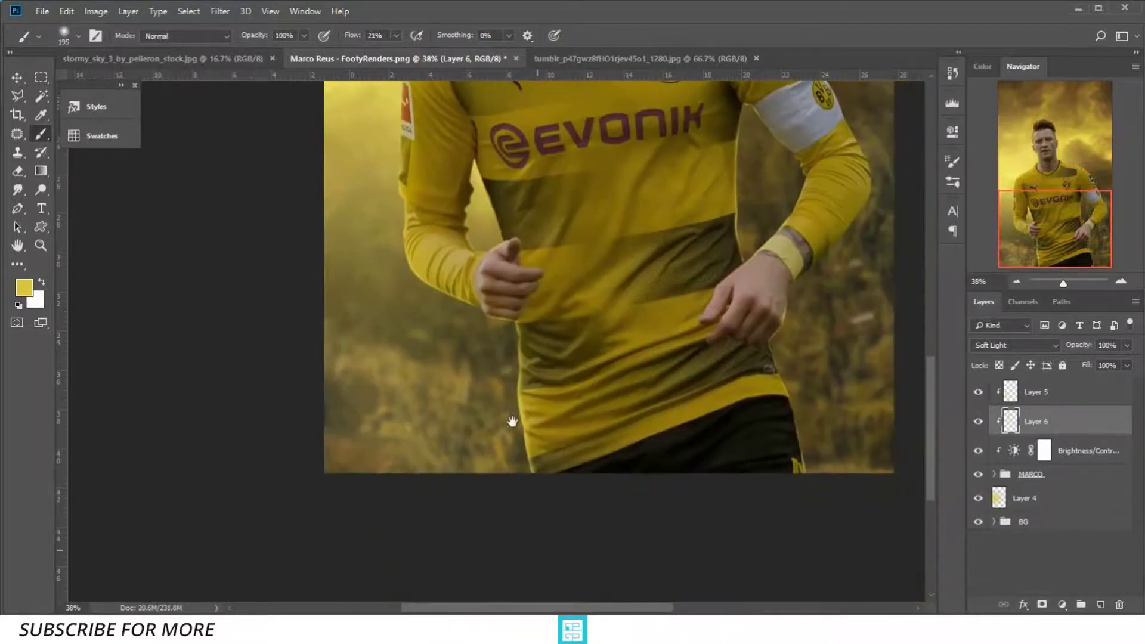
drag(562, 468, 562, 614)
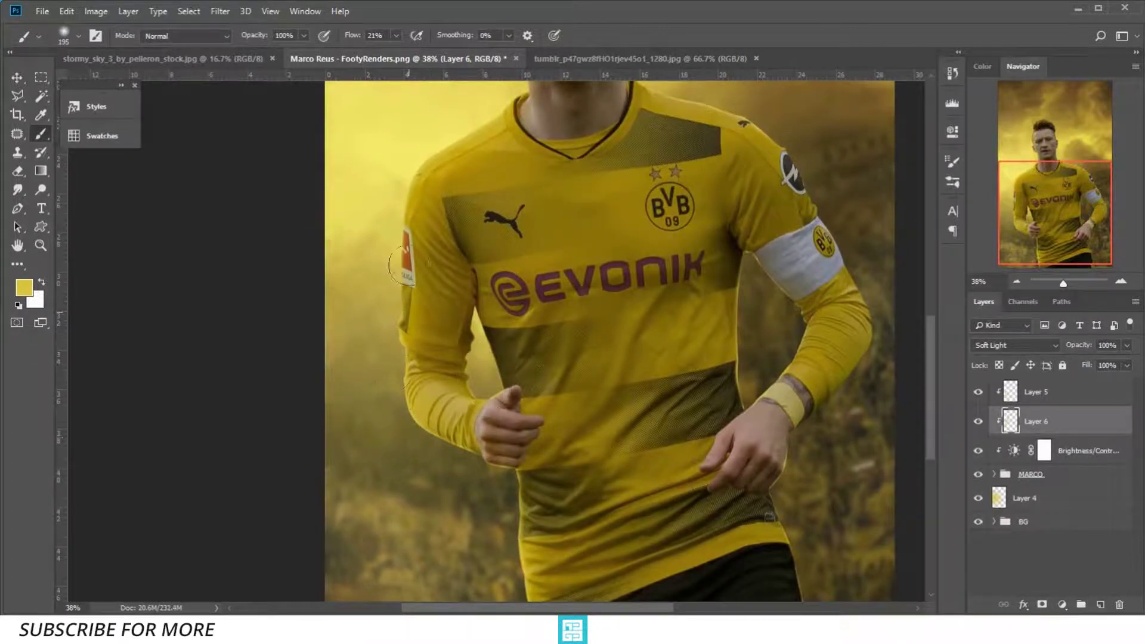
drag(425, 168, 413, 300)
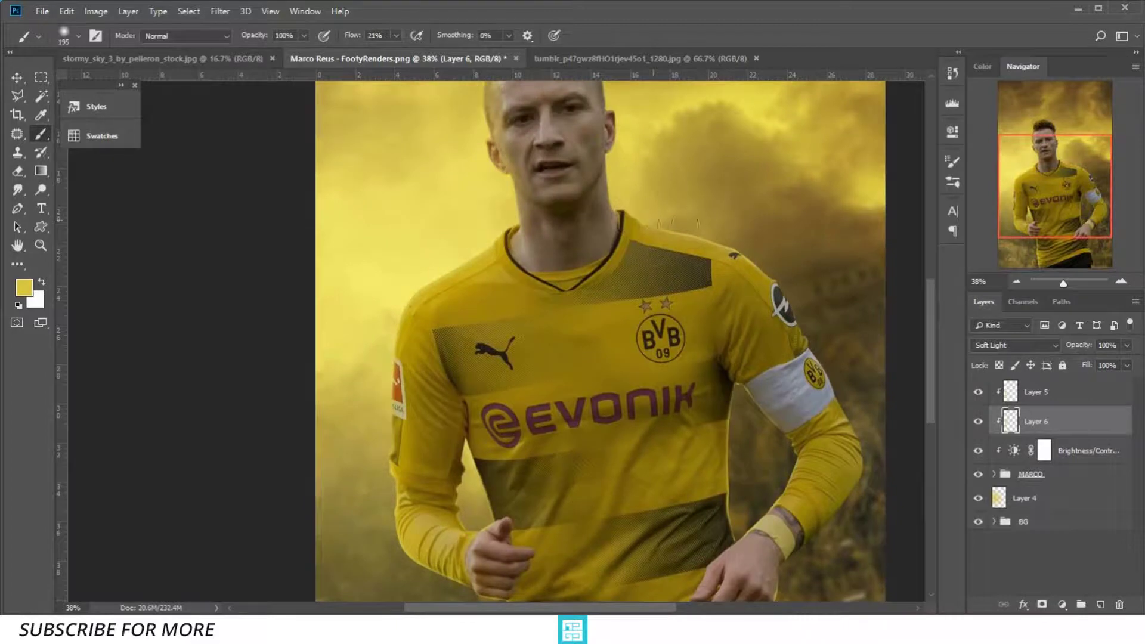
drag(826, 384, 727, 256)
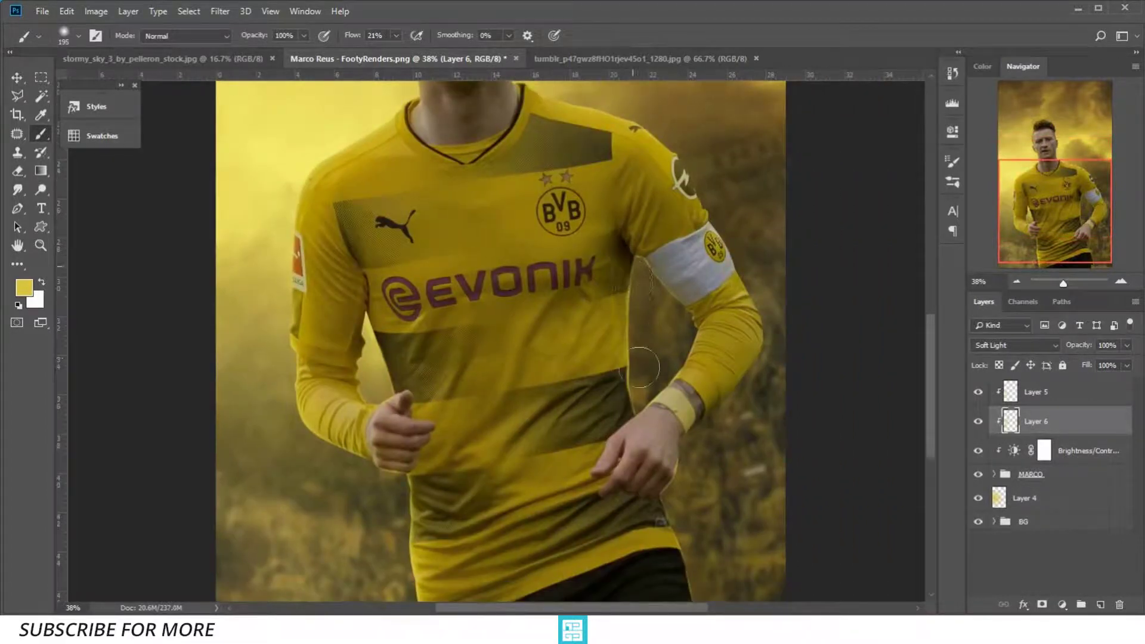
Brighten the sleeve below the armband, undoing a stray glow stroke beside it
drag(639, 308, 691, 324)
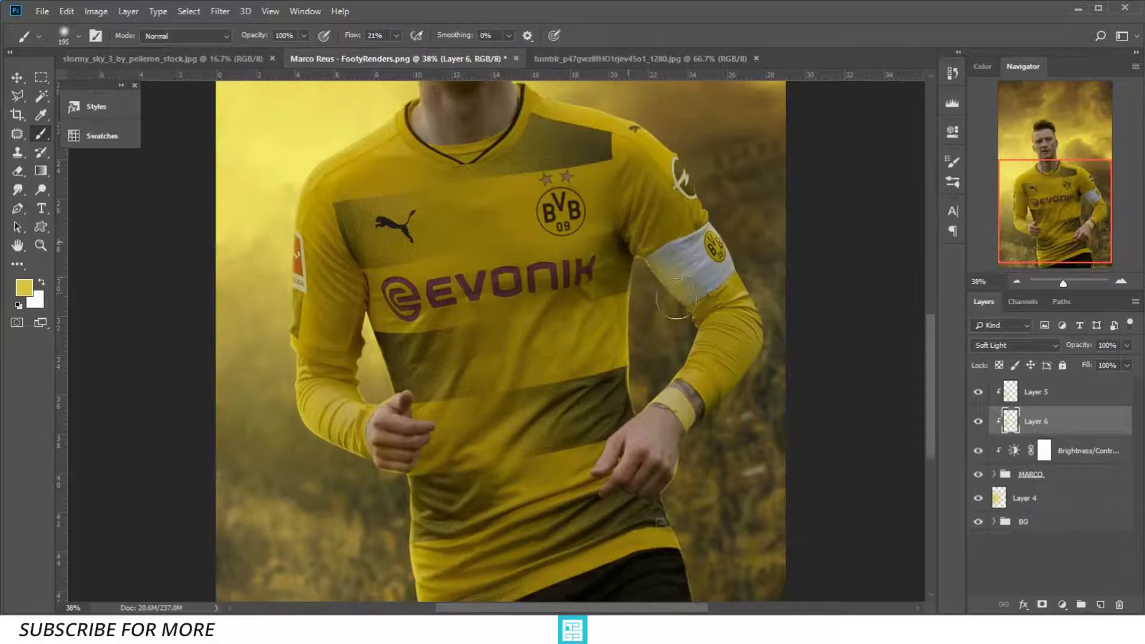
key(ctrl+z)
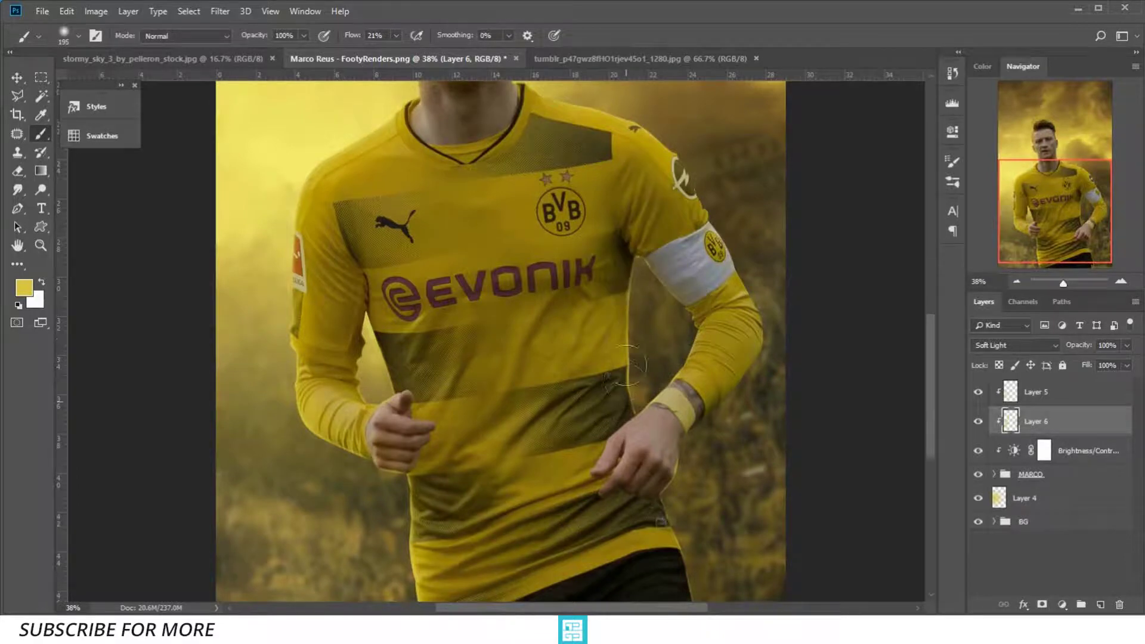
mouse_move(675, 276)
mouse_down()
mouse_move(689, 361)
mouse_move(715, 315)
mouse_up()
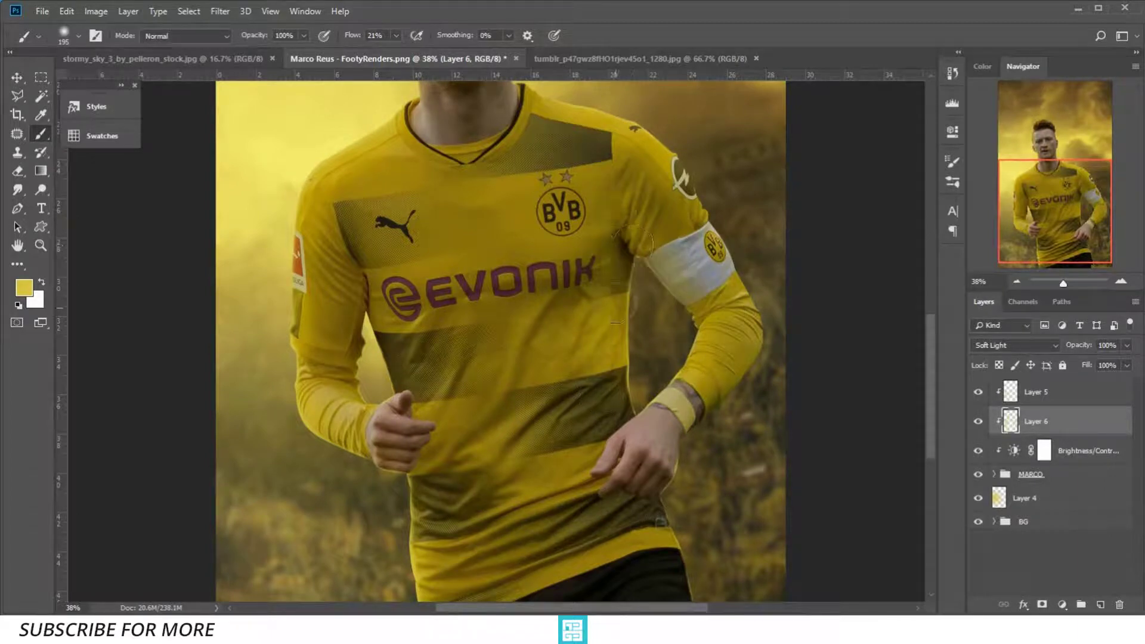
Enlarge the brush and paint a faint glow down the lower body toward the shorts
key(bracketright)
scroll(620, 411, down, 3)
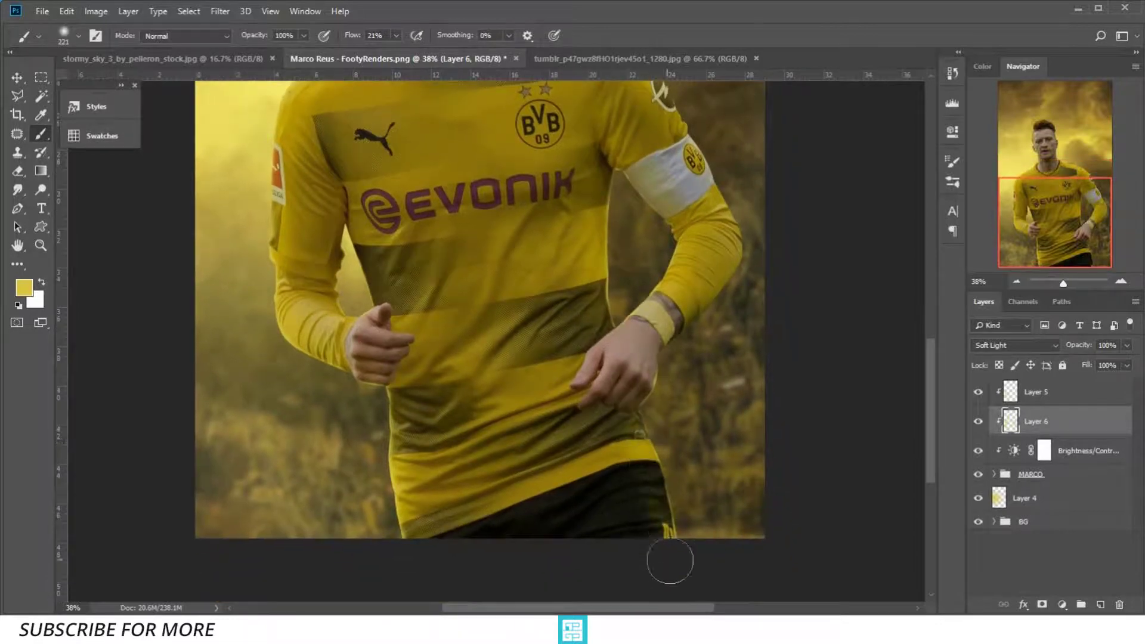
scroll(665, 504, down, 1)
scroll(665, 504, down, 2)
scroll(668, 489, down, 2)
drag(667, 483, 673, 480)
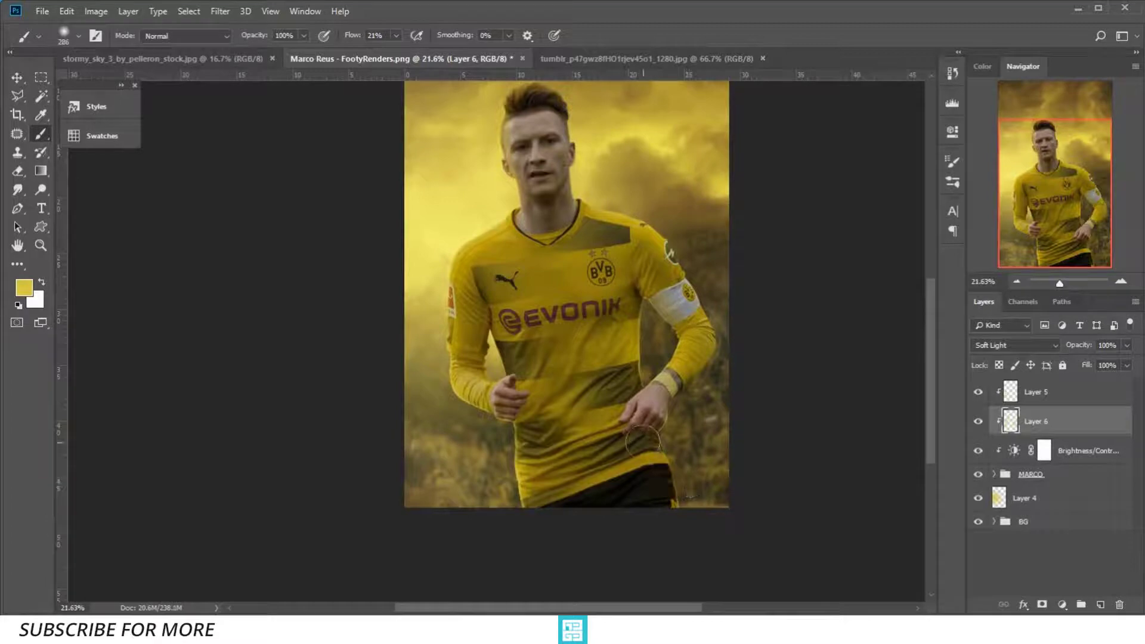
drag(648, 442, 686, 486)
drag(649, 395, 647, 395)
Zoom back in and raise the brush flow to 37%
scroll(519, 372, up, 2)
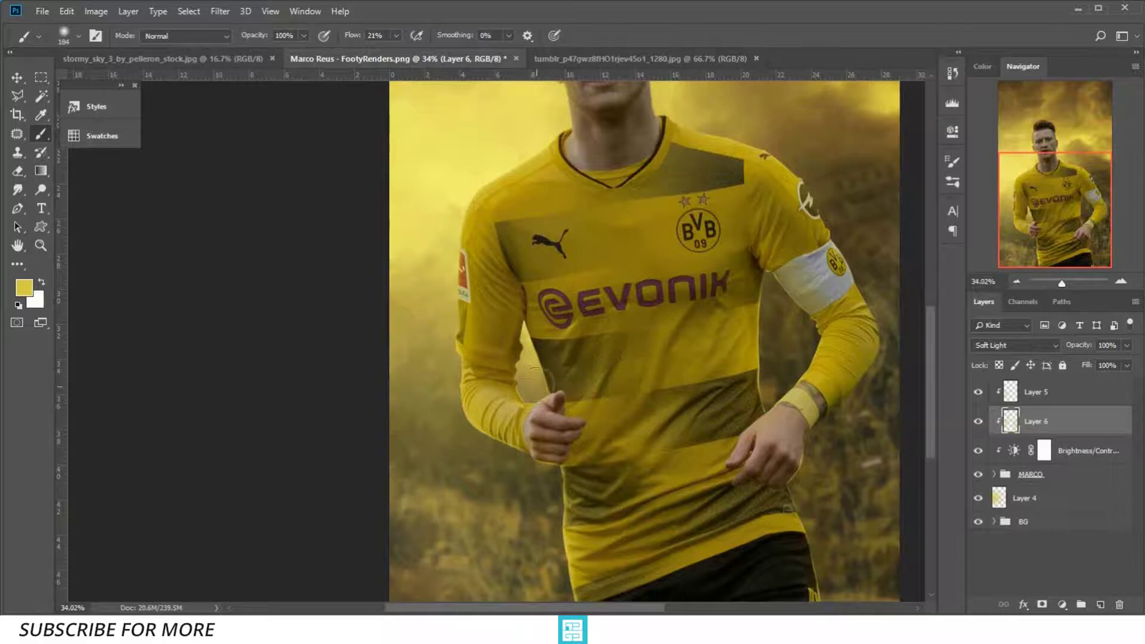
scroll(518, 316, down, 3)
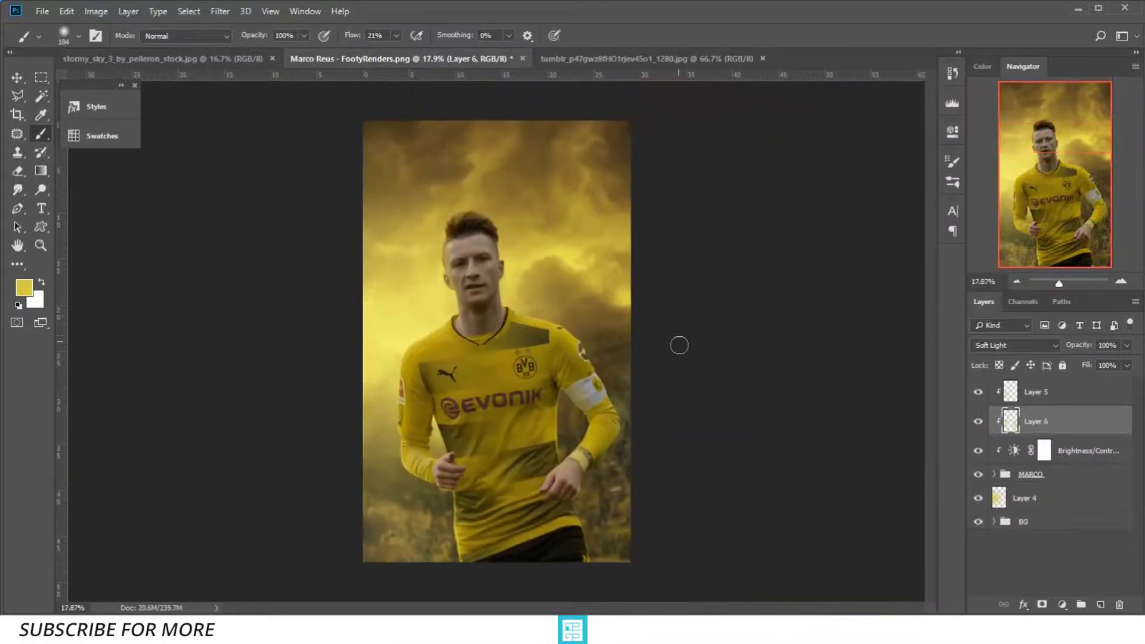
scroll(488, 330, up, 1)
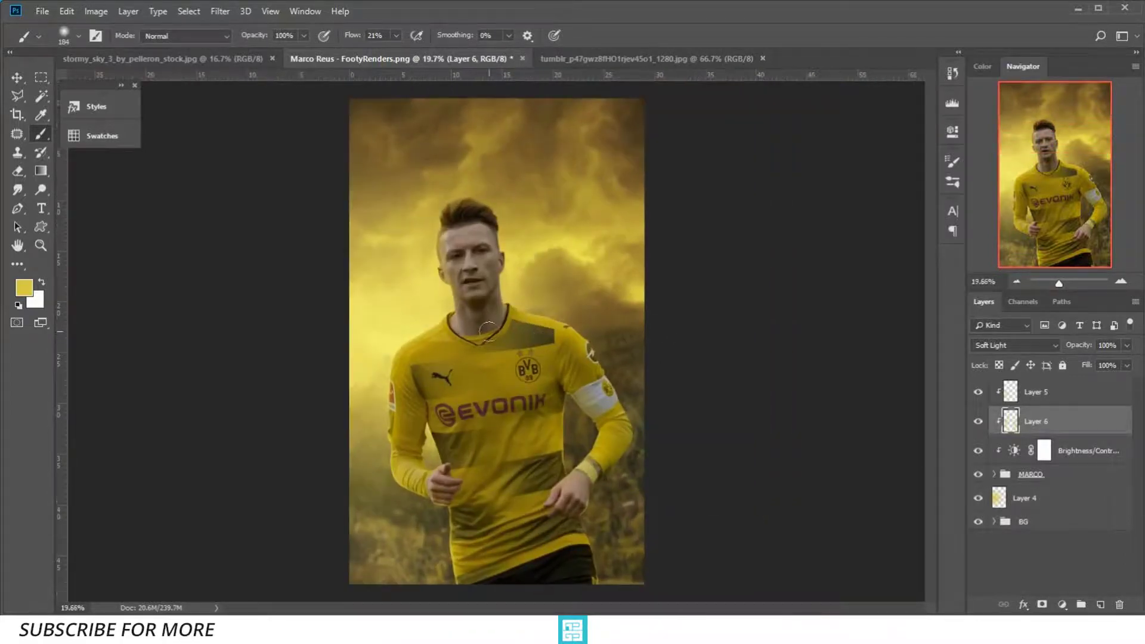
scroll(492, 311, up, 2)
scroll(491, 312, up, 2)
scroll(492, 311, up, 2)
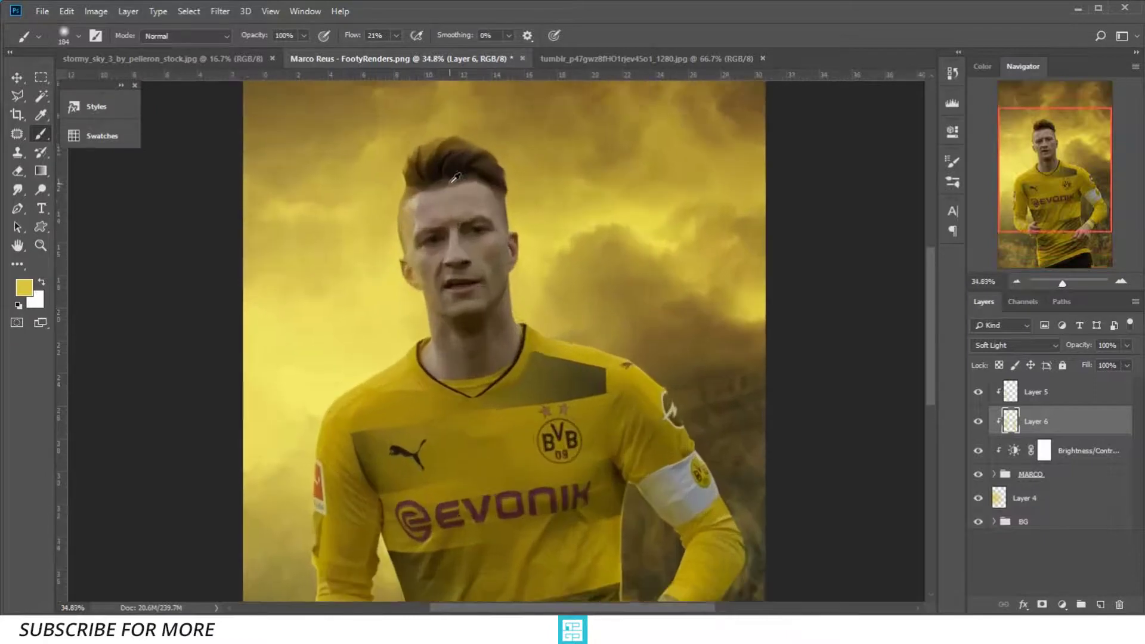
scroll(491, 311, up, 2)
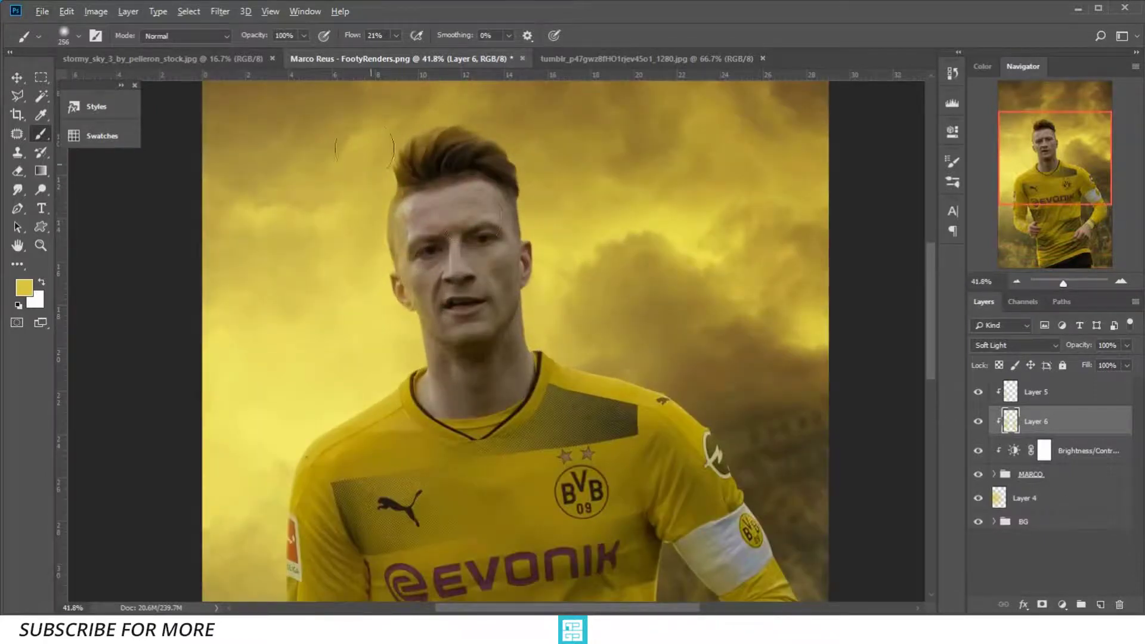
drag(350, 38, 359, 39)
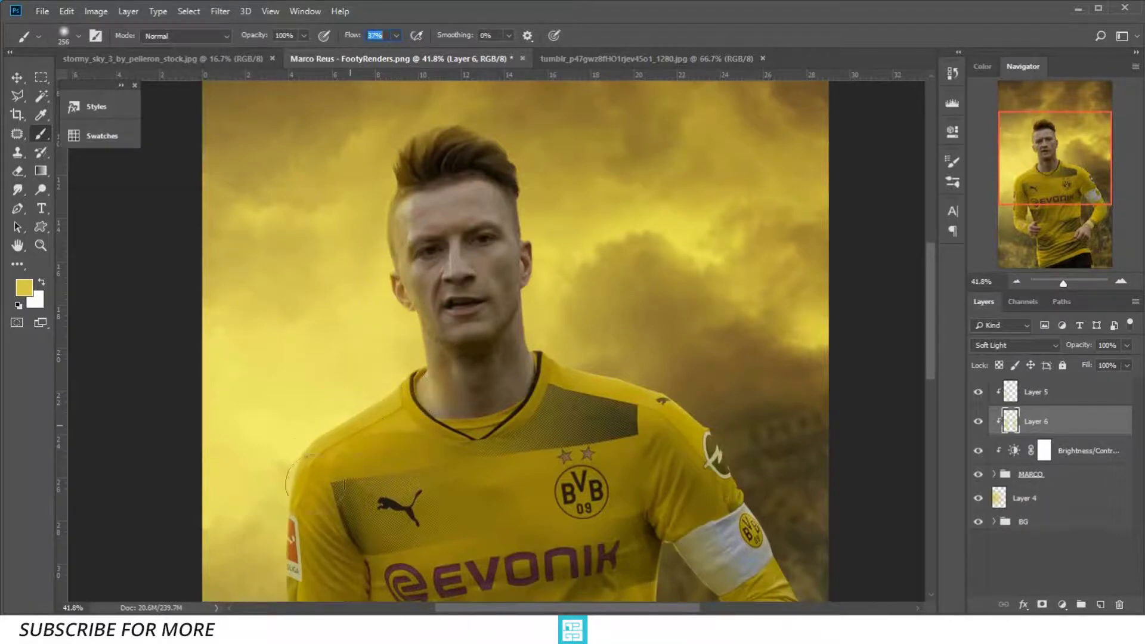
Pan and zoom around the jersey, the player's face and the sky above his head
drag(257, 536, 329, 297)
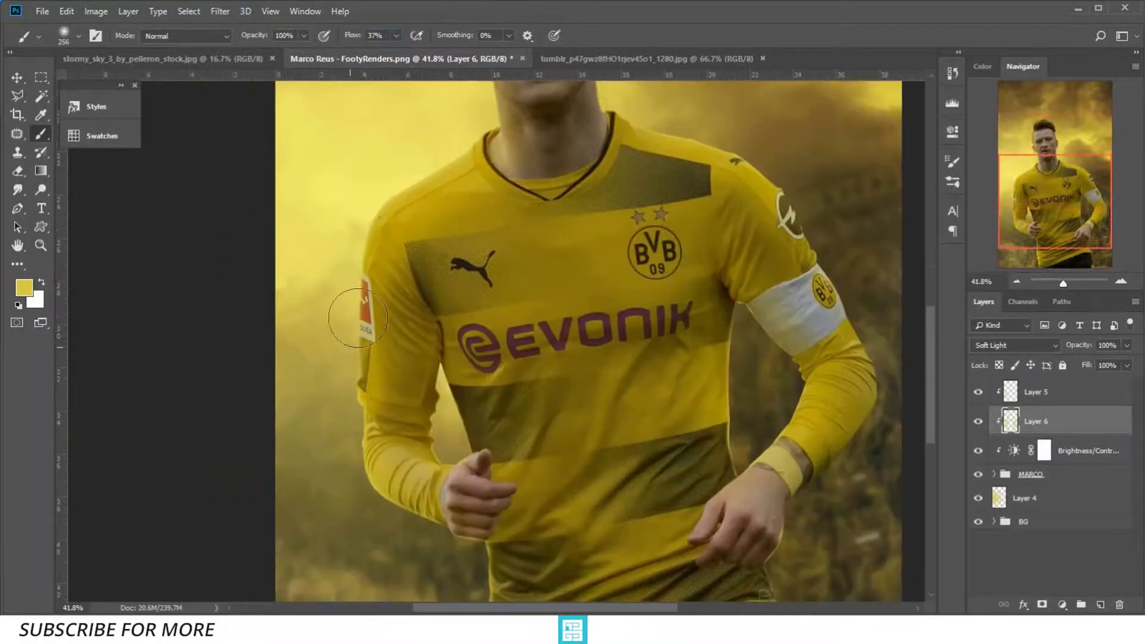
drag(456, 551, 462, 384)
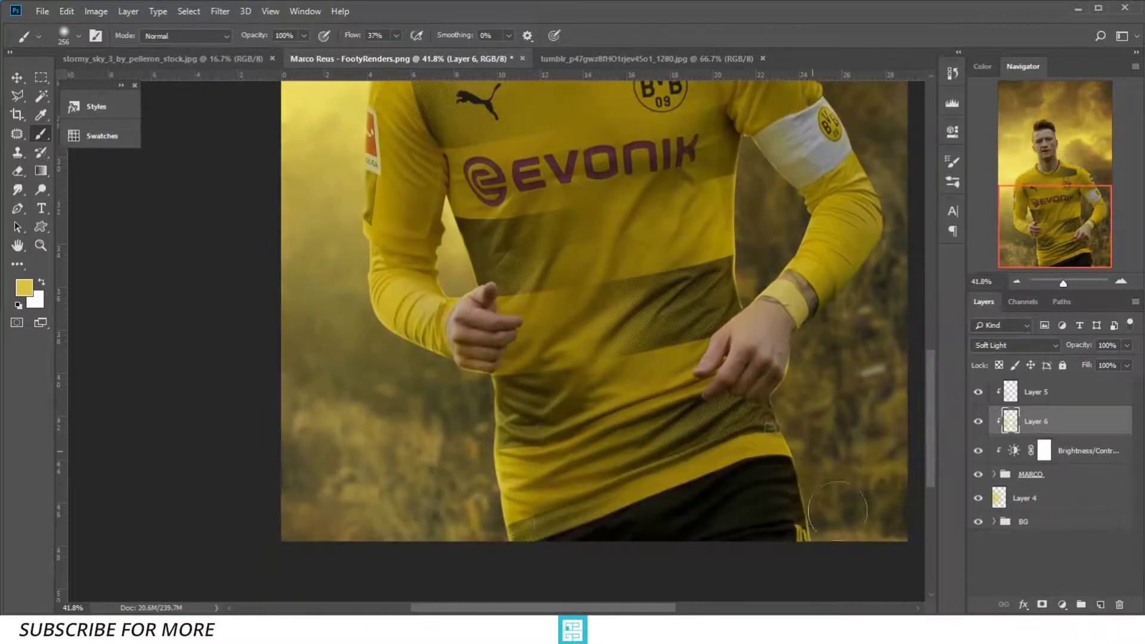
drag(818, 410, 779, 523)
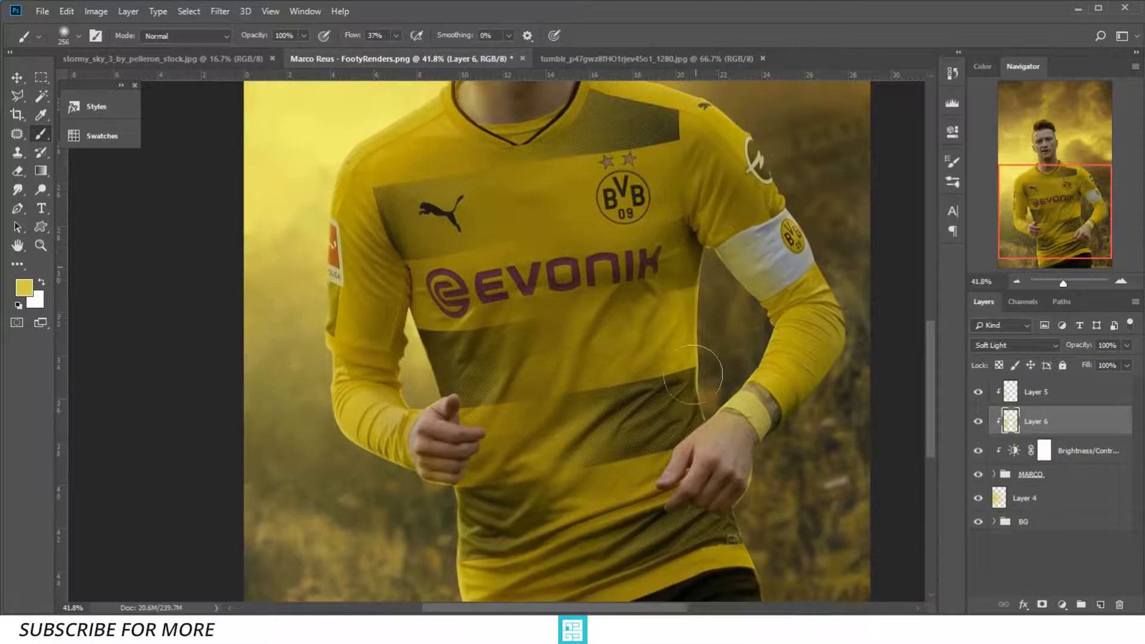
drag(706, 318, 684, 426)
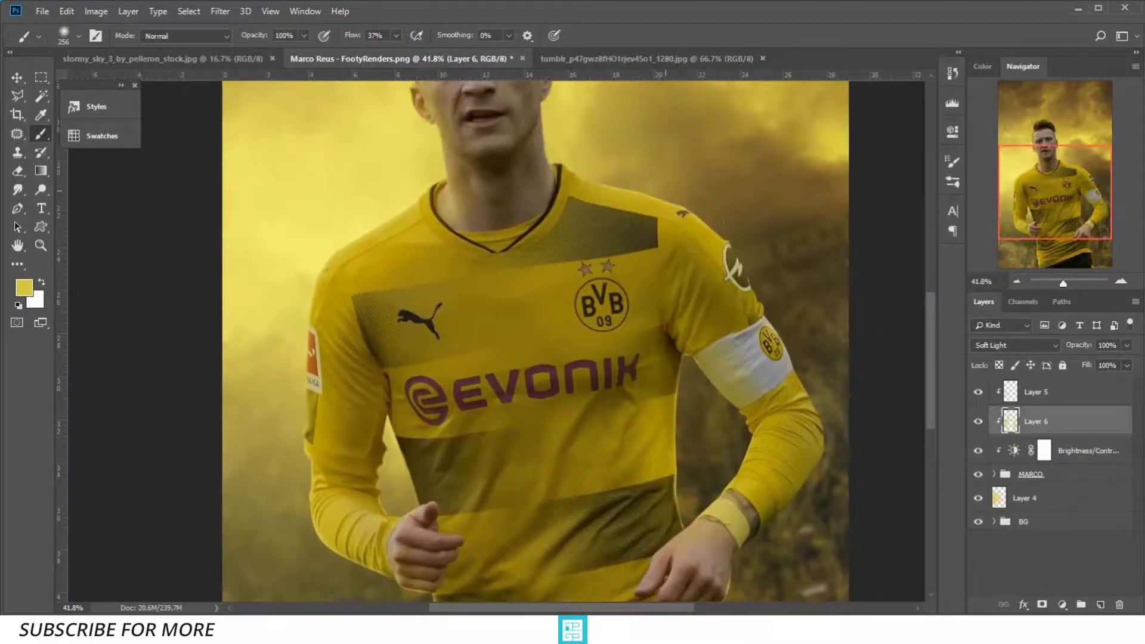
drag(564, 138, 579, 270)
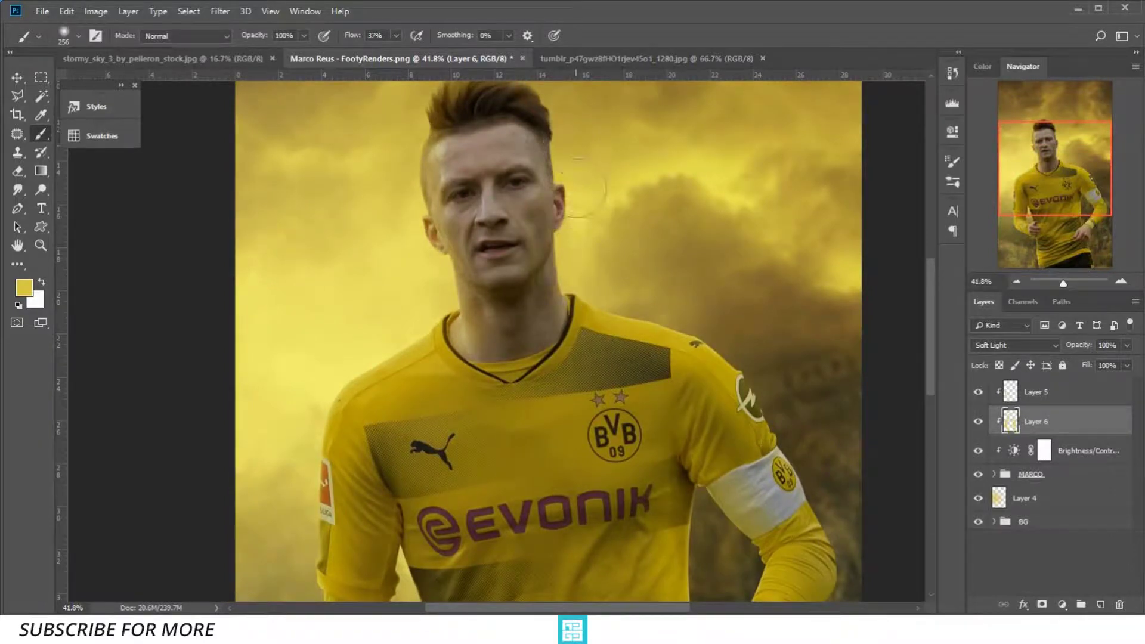
drag(583, 159, 578, 259)
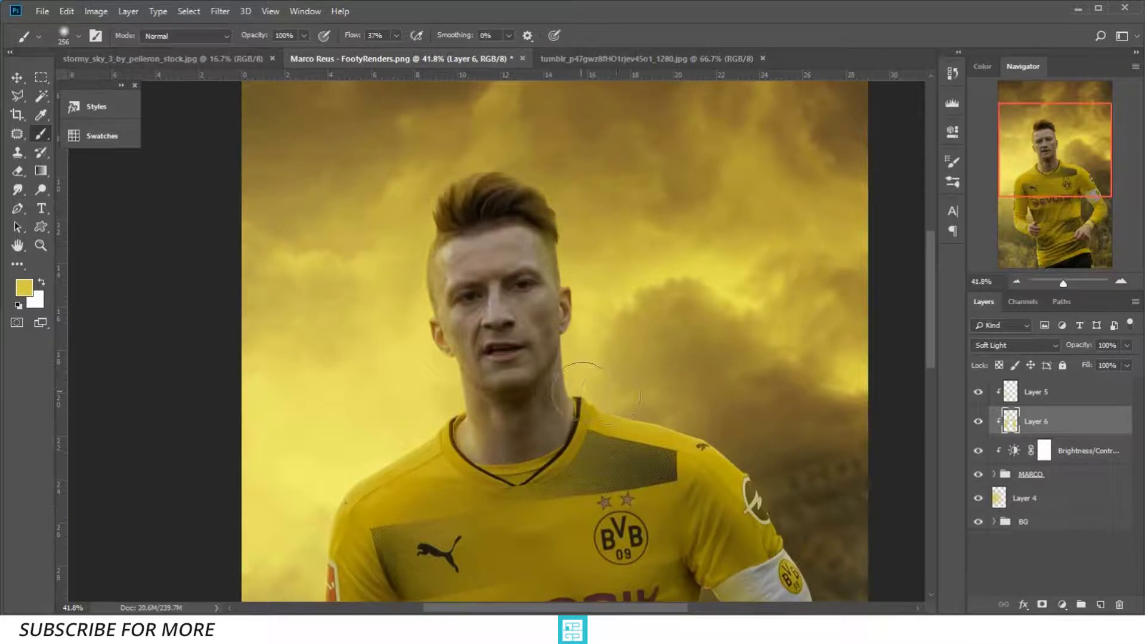
scroll(745, 434, down, 3)
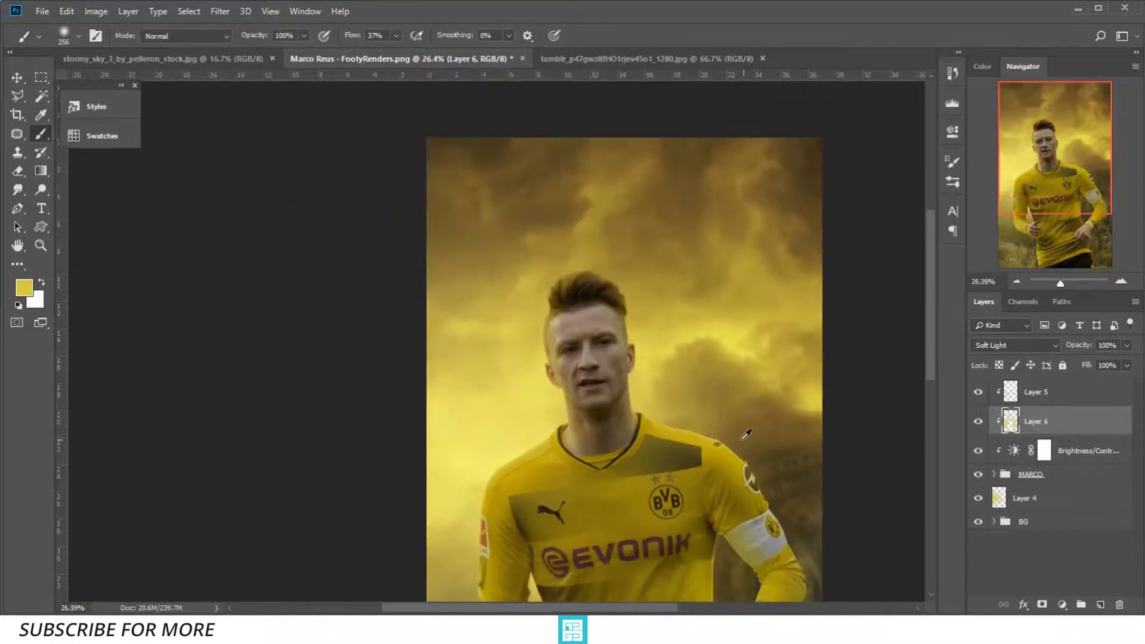
drag(792, 478, 745, 387)
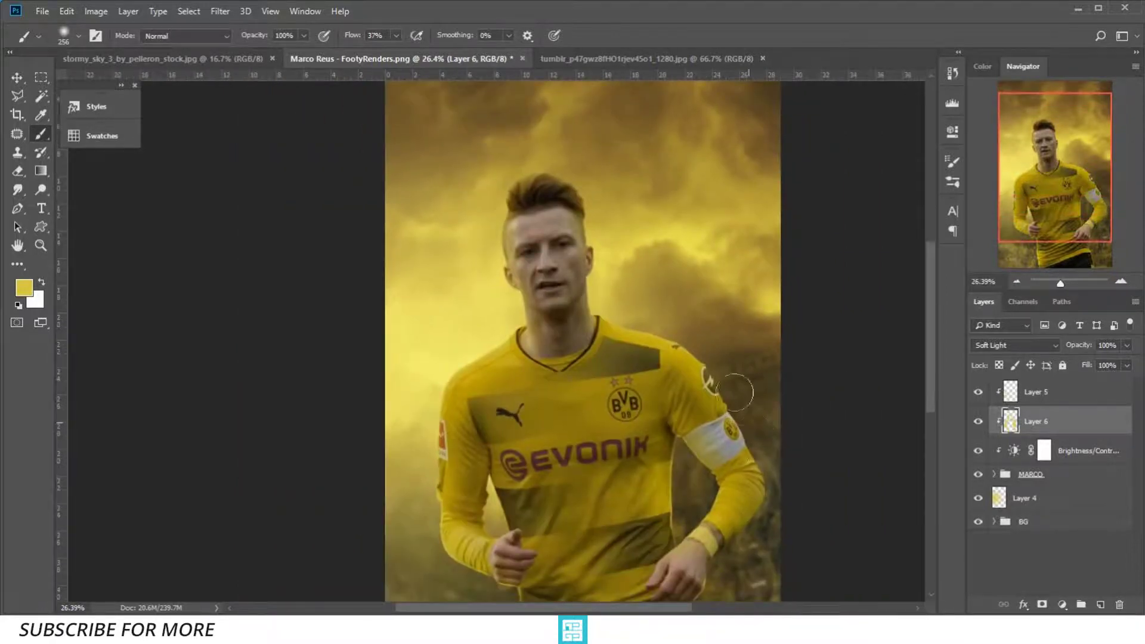
scroll(769, 484, down, 1)
scroll(772, 480, down, 1)
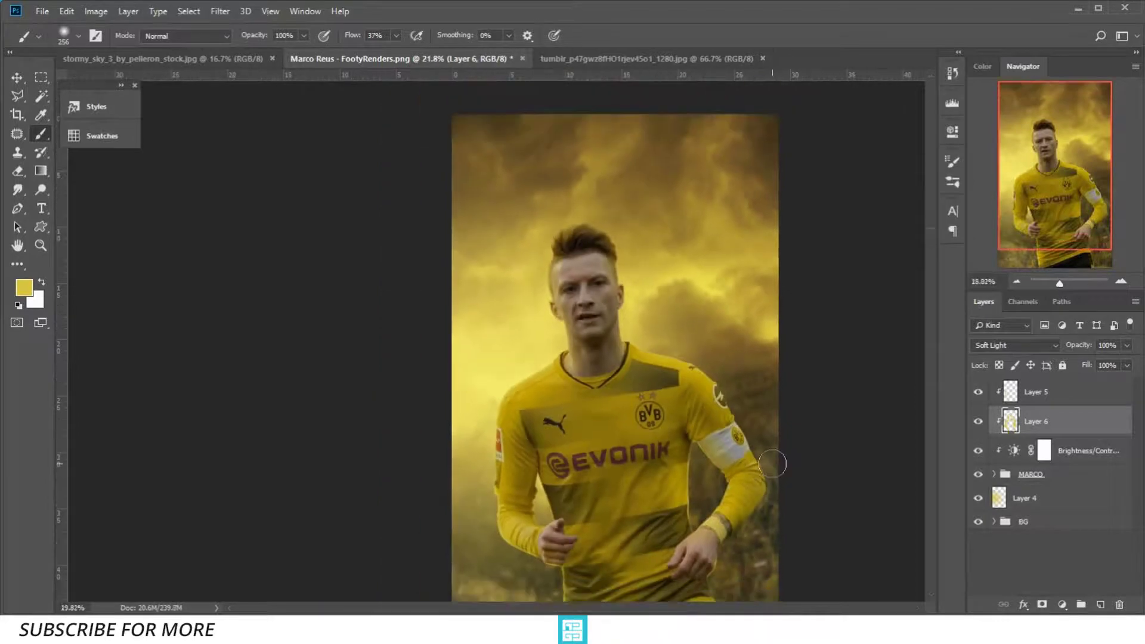
scroll(775, 477, down, 1)
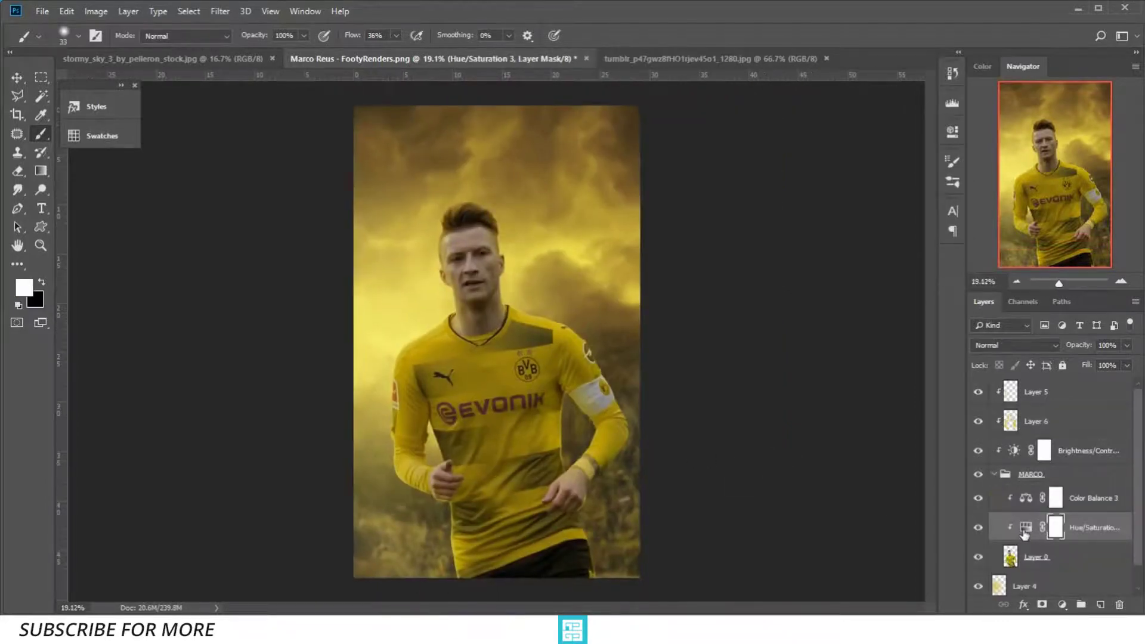
Set the player's Hue/Saturation saturation to −33 and Brightness/Contrast brightness to −20
double_click(1025, 528)
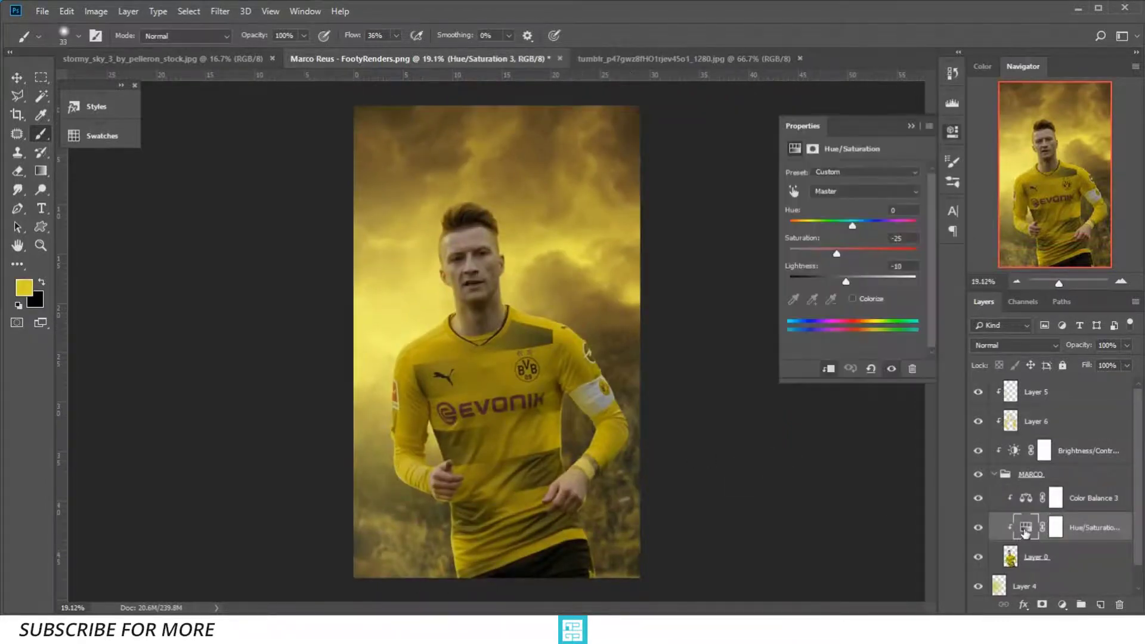
drag(840, 251, 848, 250)
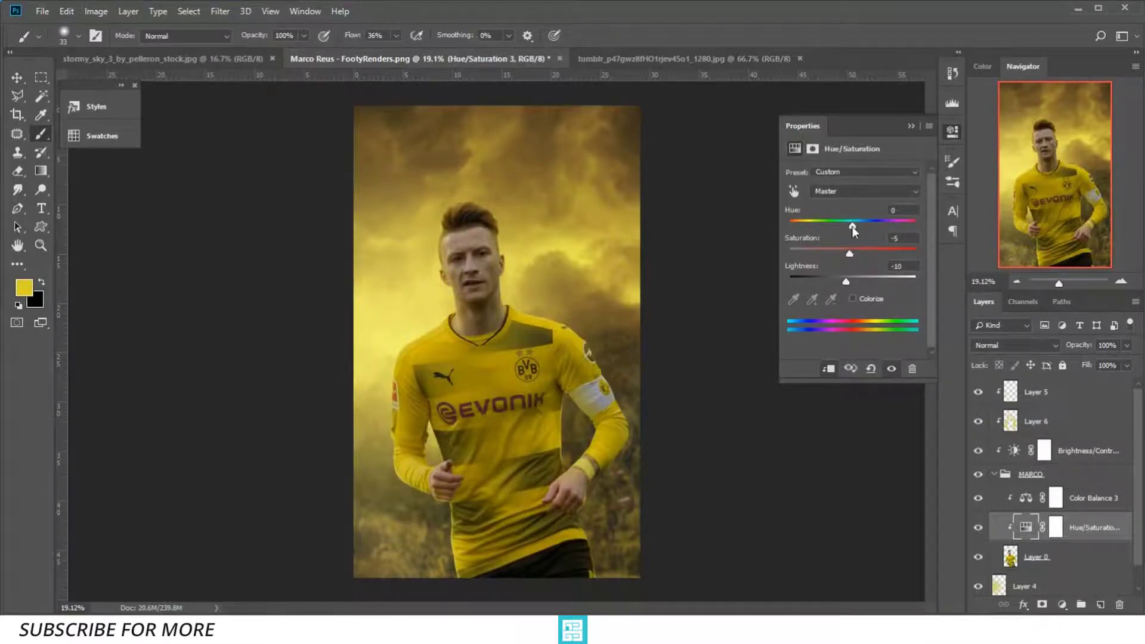
click(1014, 450)
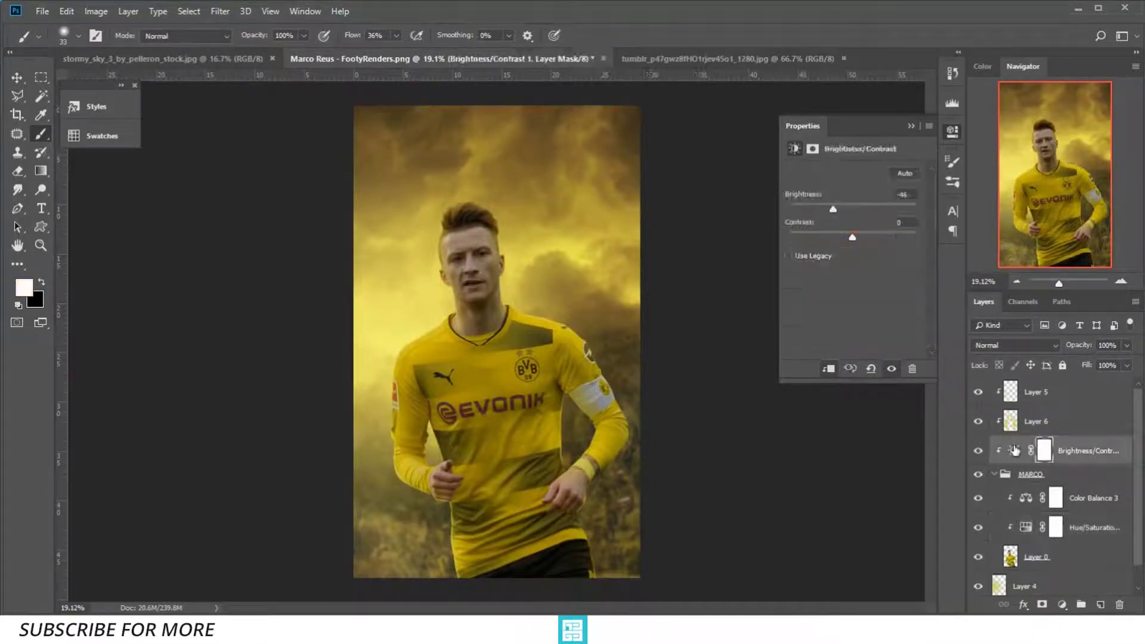
drag(839, 206, 842, 205)
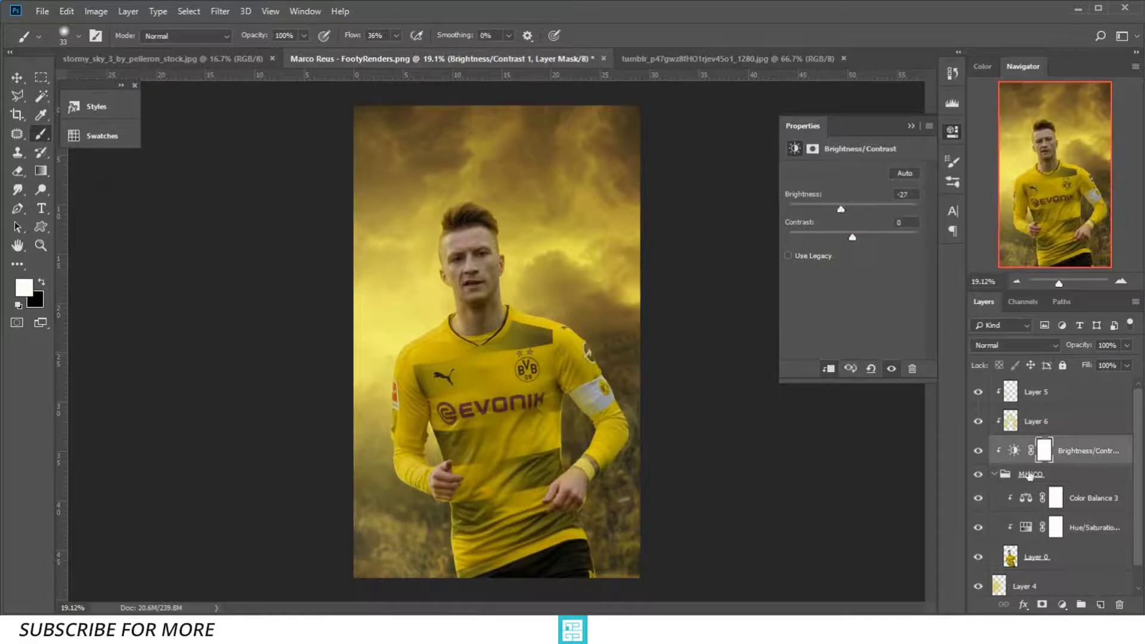
click(1025, 527)
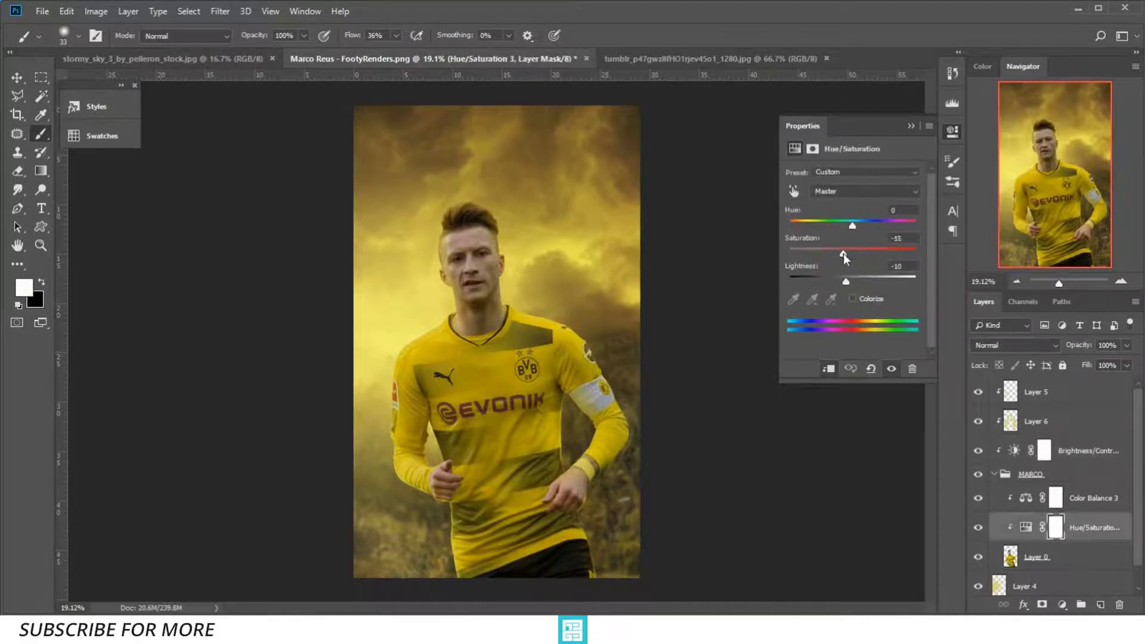
click(1013, 450)
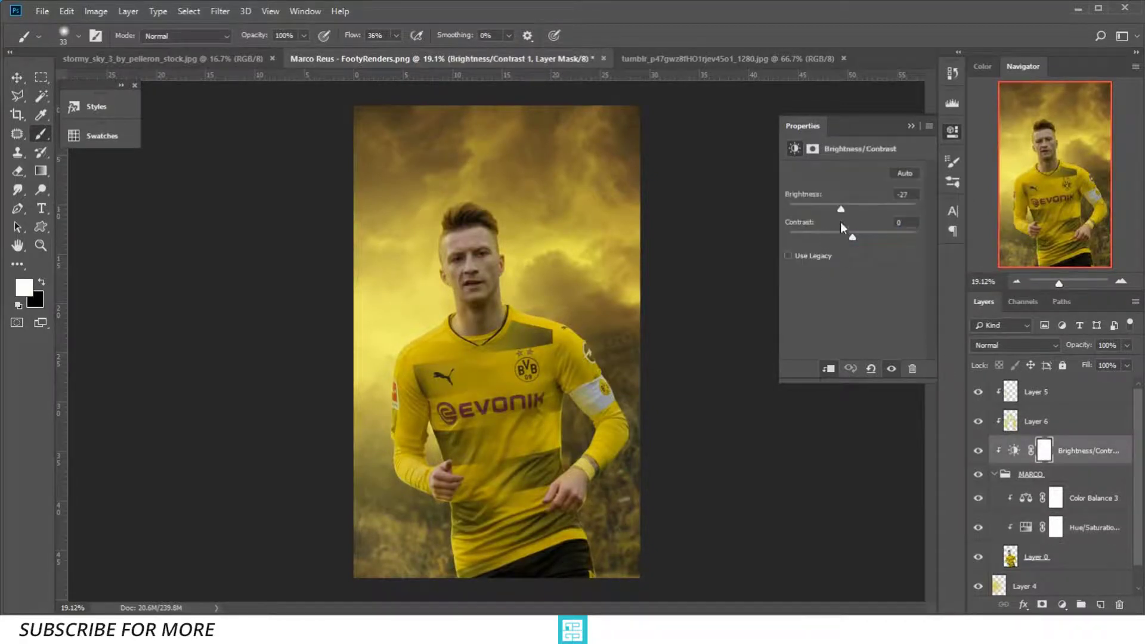
drag(842, 208, 844, 208)
click(912, 126)
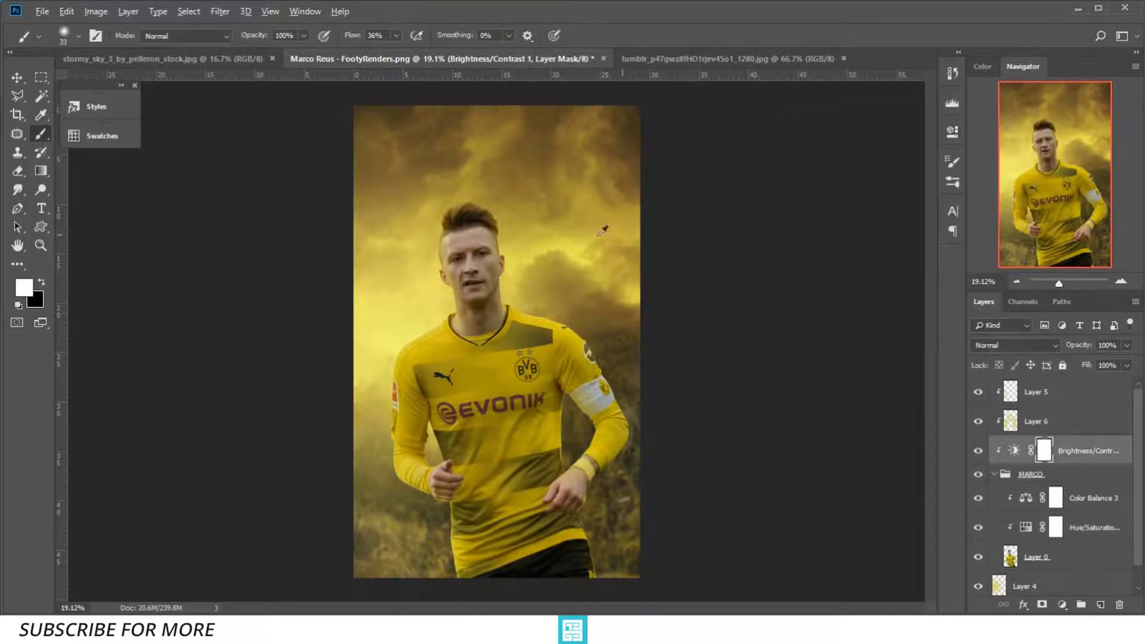
Zoom to the face and add a new Soft Light layer, Layer 7
alt+scroll(531, 222, up, 3)
alt+scroll(535, 225, up, 2)
alt+scroll(535, 226, up, 2)
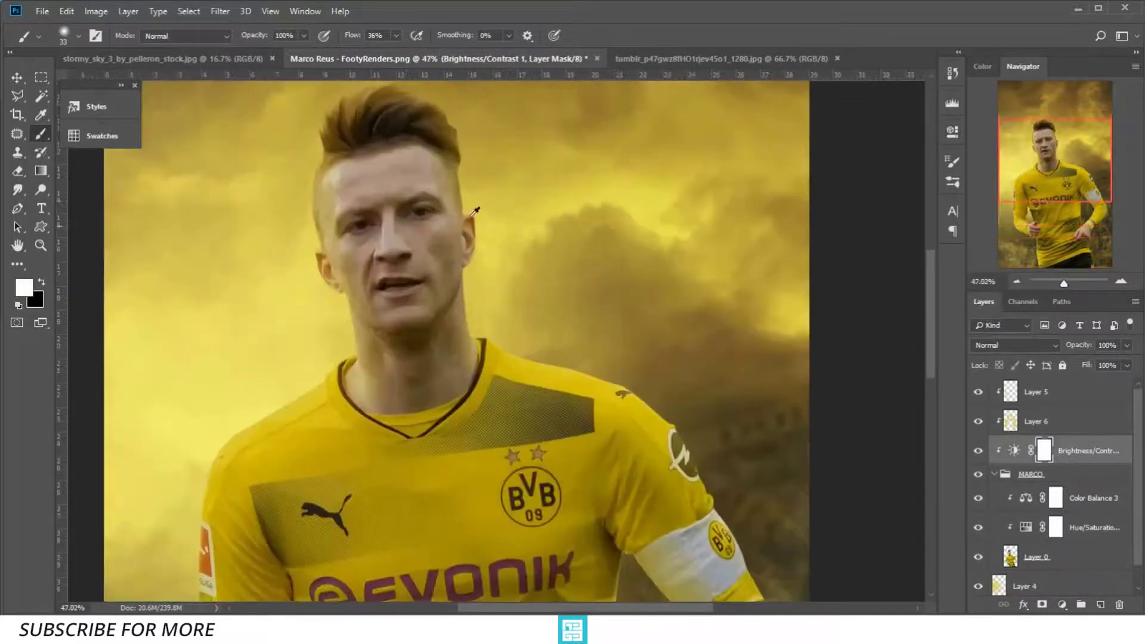
alt+scroll(409, 194, up, 3)
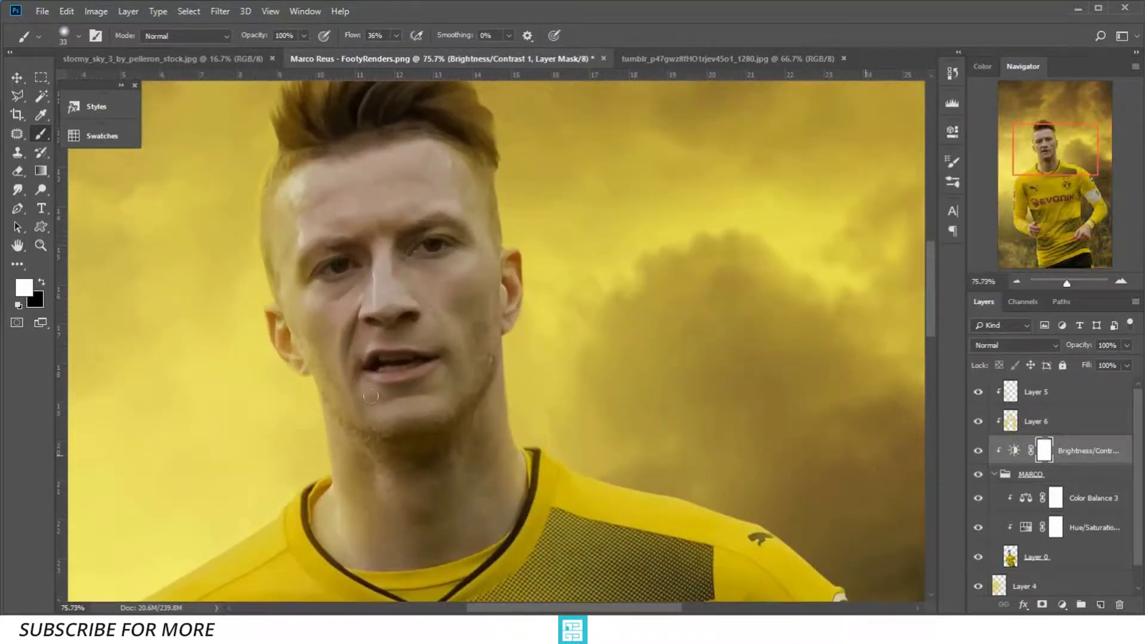
alt+scroll(370, 396, up, 1)
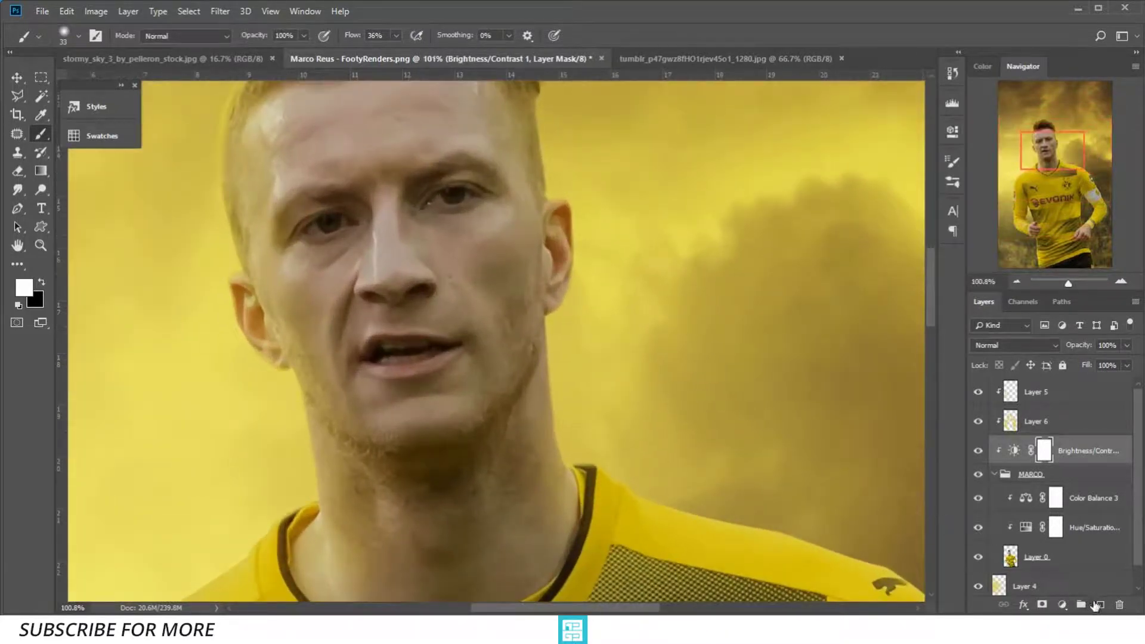
click(1096, 605)
alt+click(672, 324)
drag(672, 324, 685, 392)
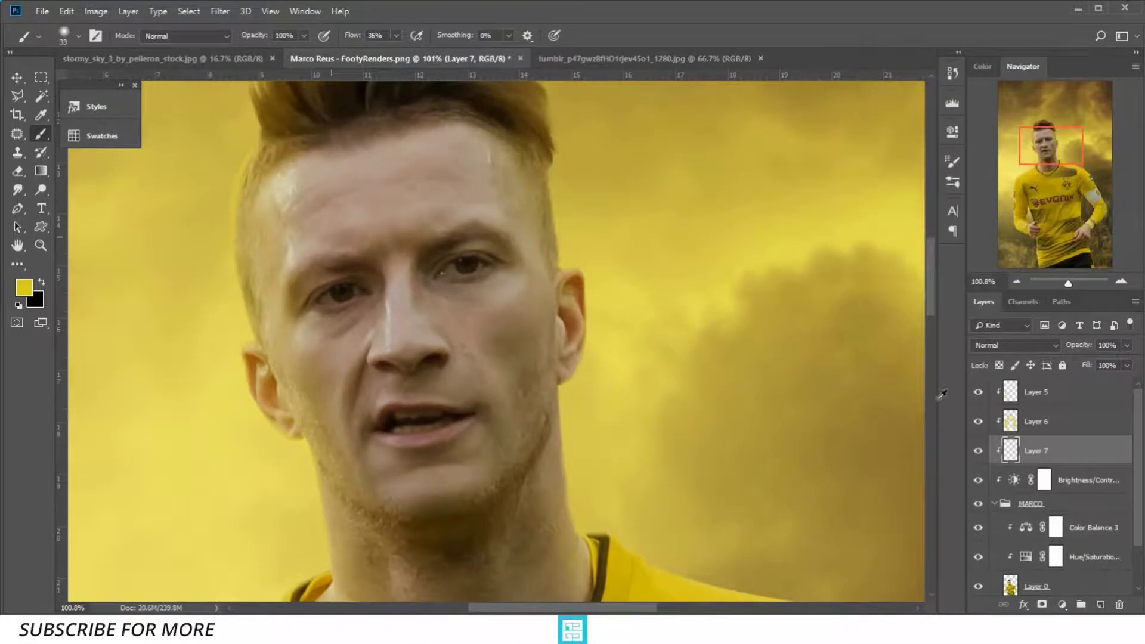
click(1013, 345)
click(993, 191)
text(18)
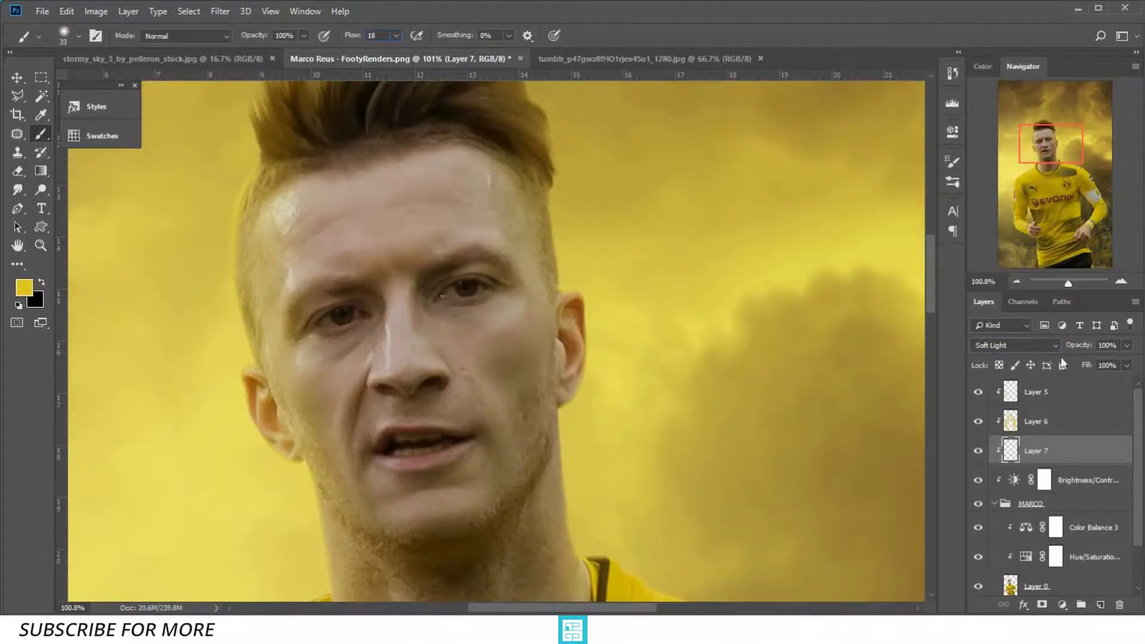
Set the foreground colour to bright orange ef a024
click(24, 288)
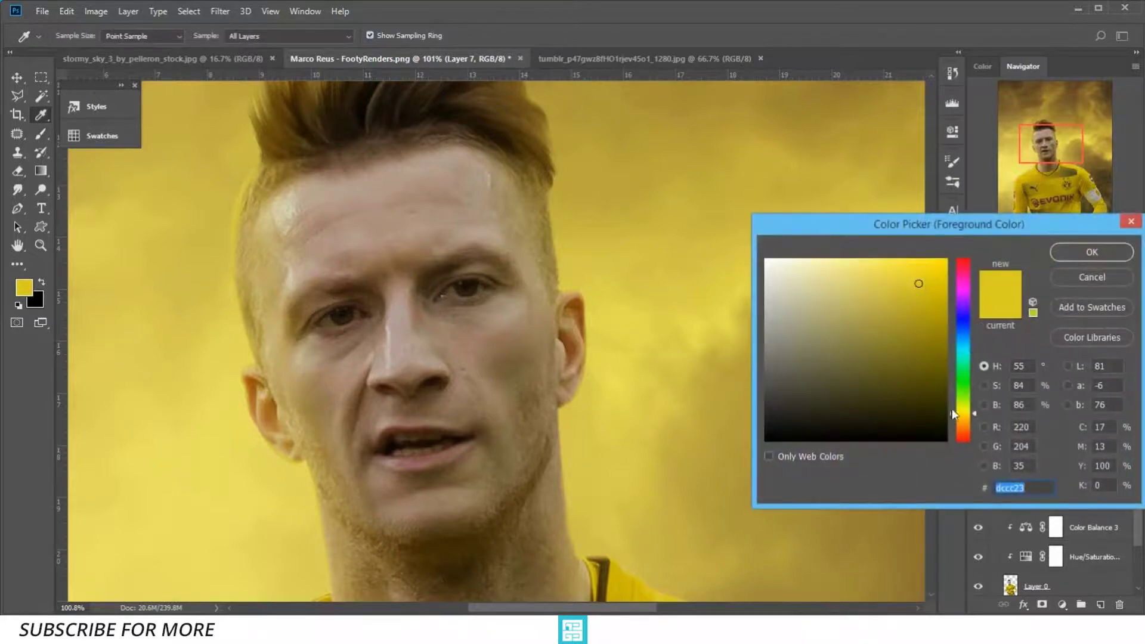
drag(953, 414, 964, 423)
drag(918, 284, 920, 271)
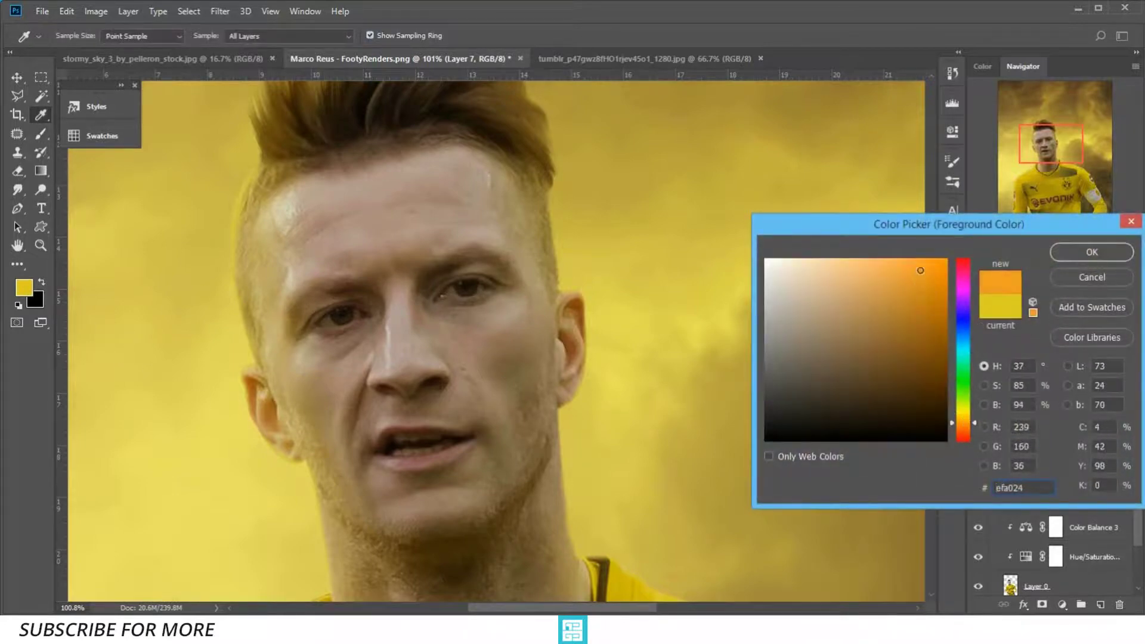
click(1091, 252)
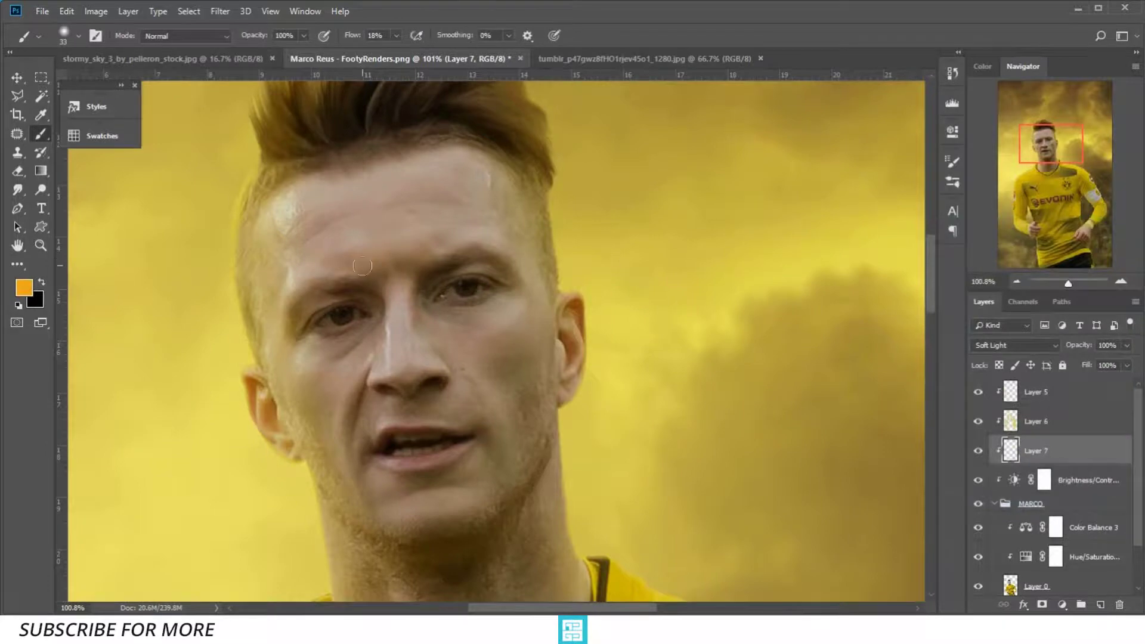
Set a large black brush at 7% flow and shade the sides and underside of the nose
drag(352, 35, 341, 35)
key(x)
drag(358, 41, 364, 38)
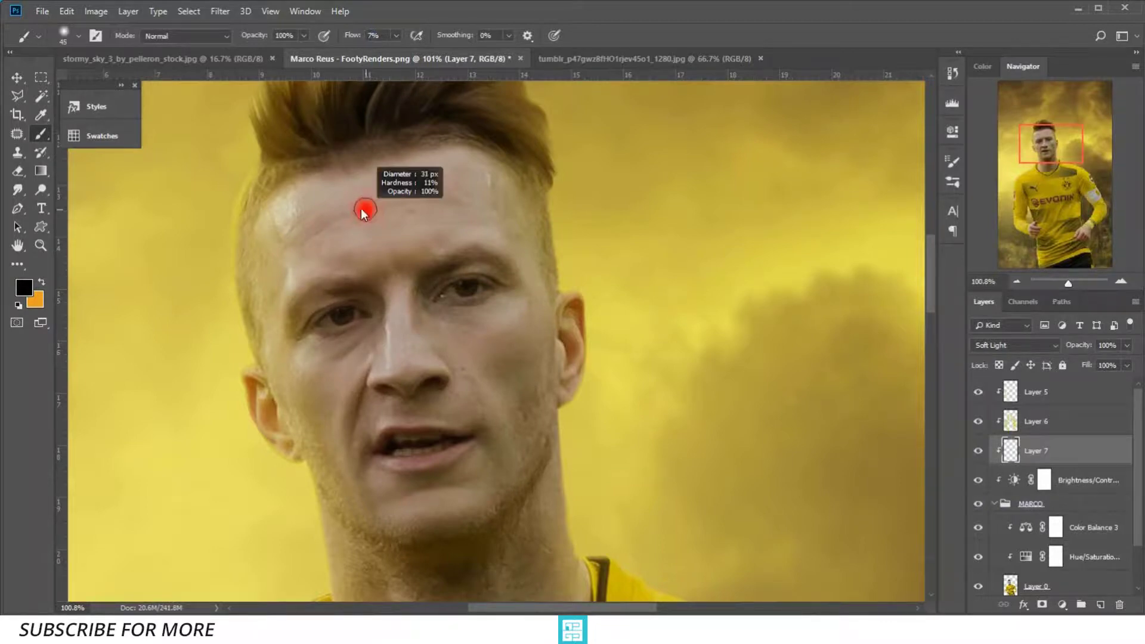
drag(334, 307, 363, 371)
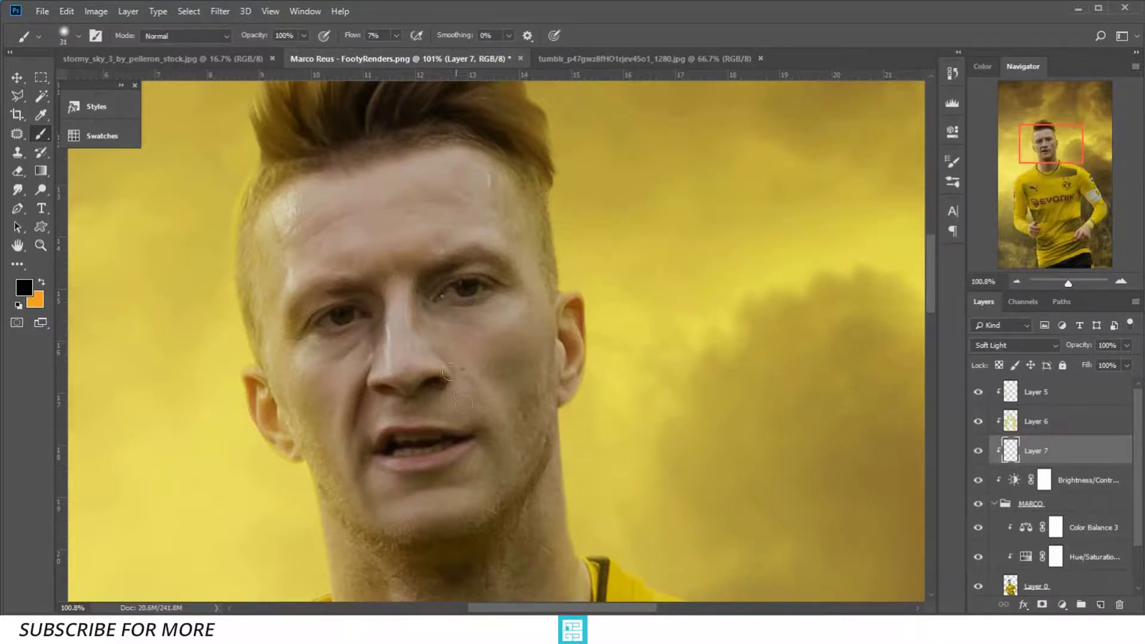
drag(457, 394, 403, 391)
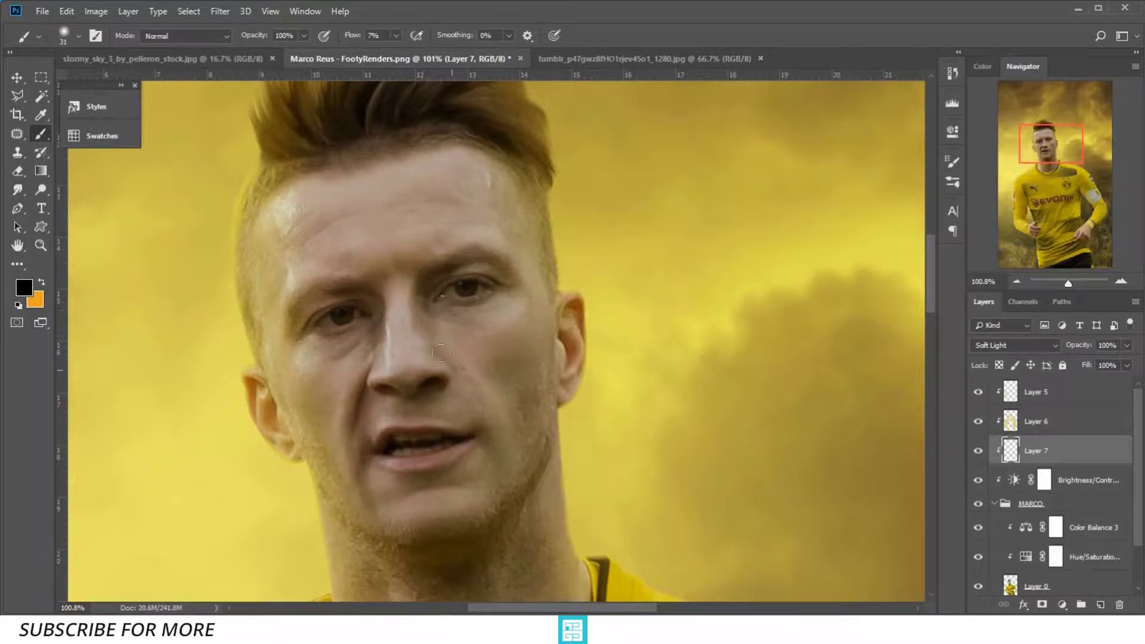
drag(436, 361, 451, 373)
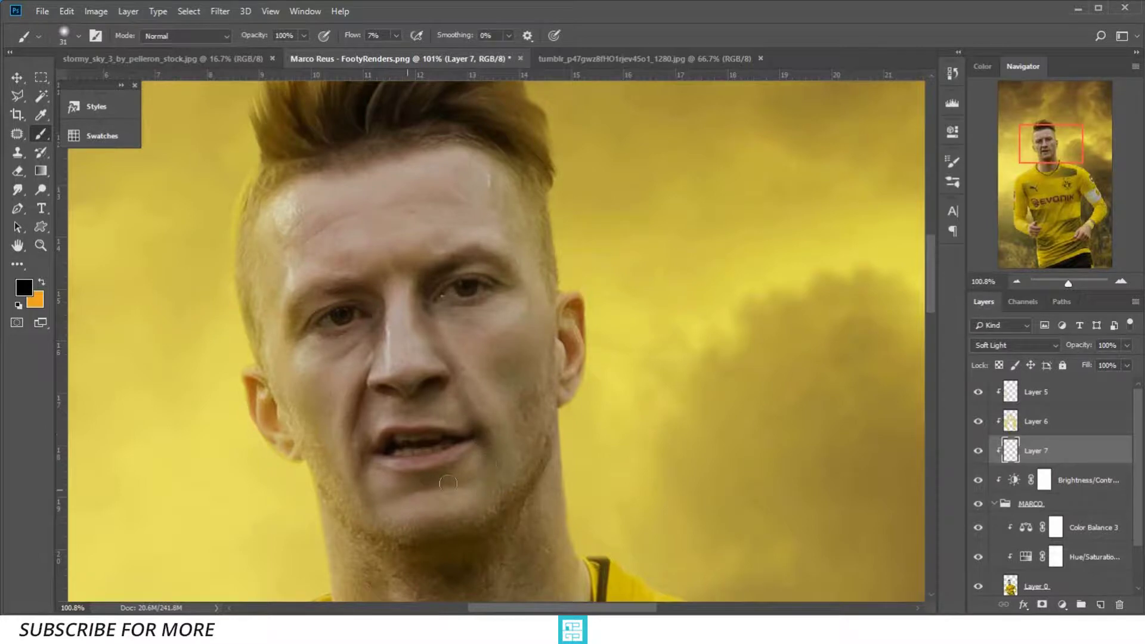
Shrink the brush to about 29 px, darken the nose bridge and shade both ears
alt+right_click(484, 487)
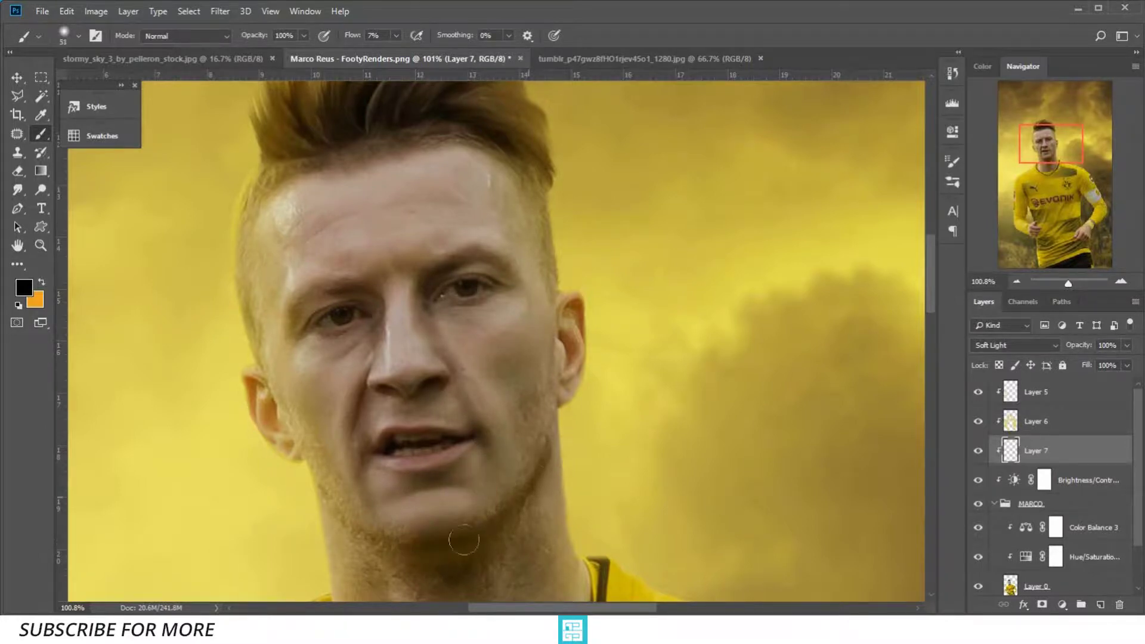
alt+right_click(473, 310)
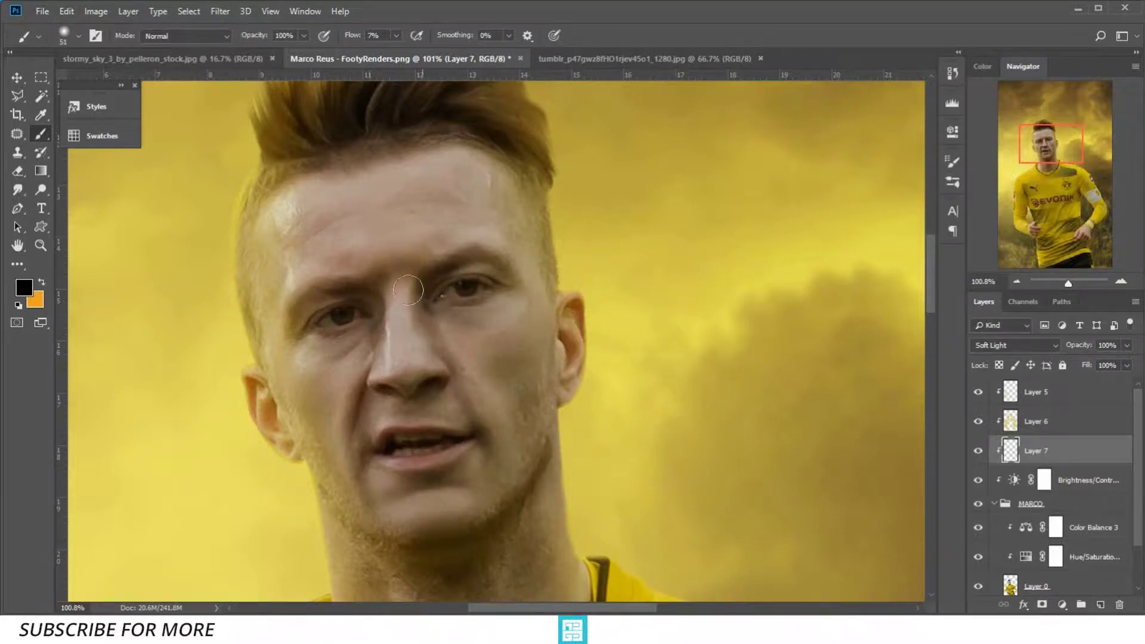
alt+right_click(356, 337)
drag(372, 320, 367, 367)
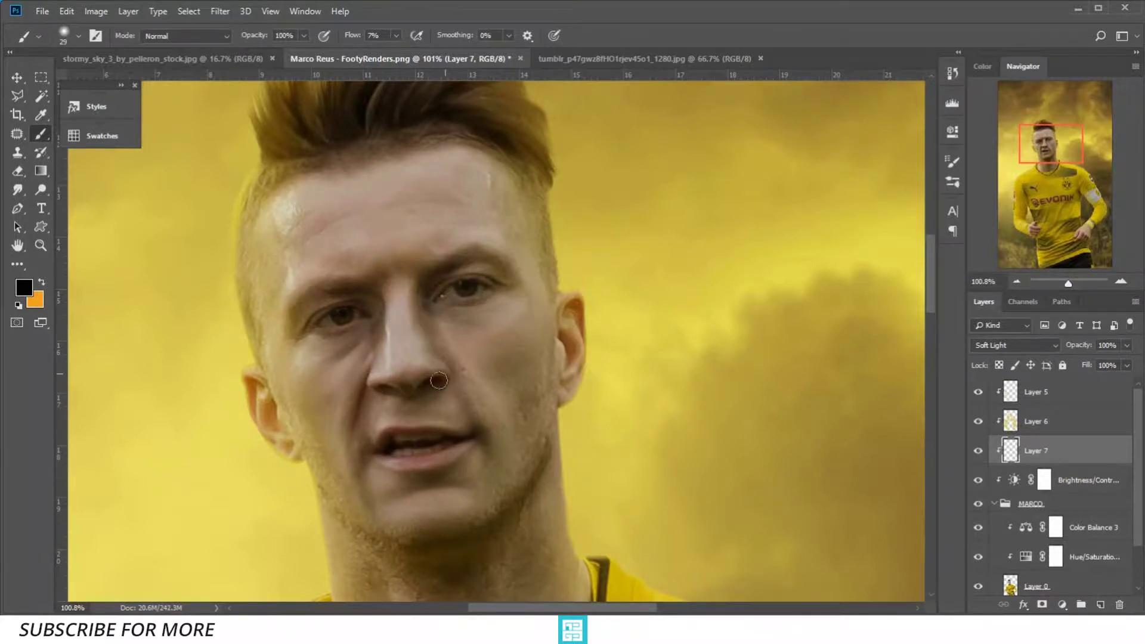
drag(311, 377, 354, 408)
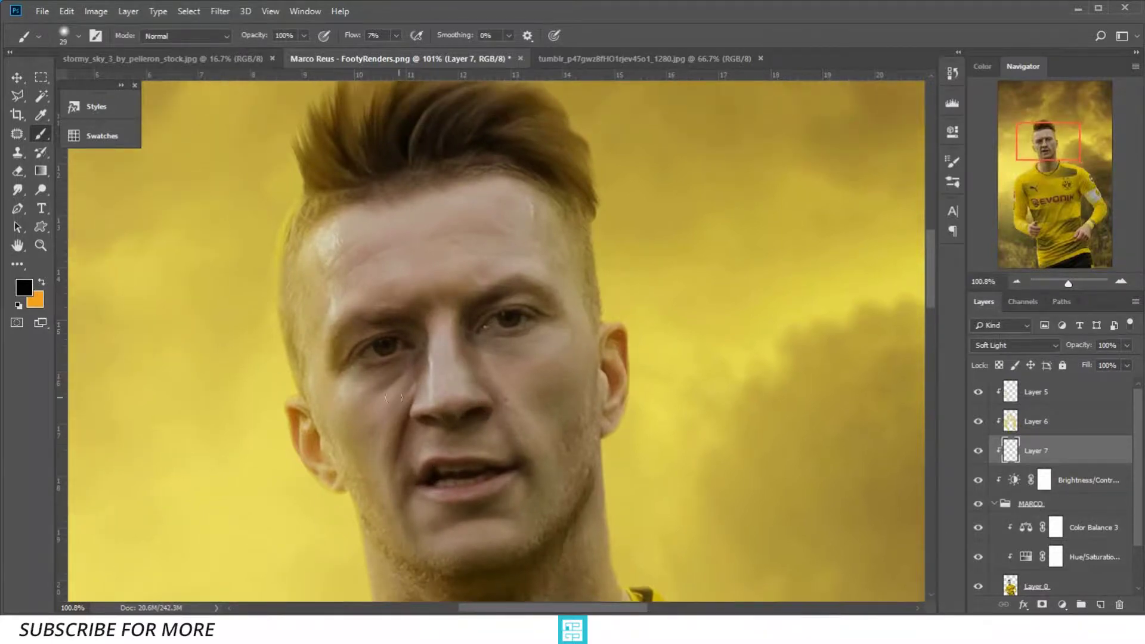
alt+right_click(316, 422)
drag(298, 417, 336, 486)
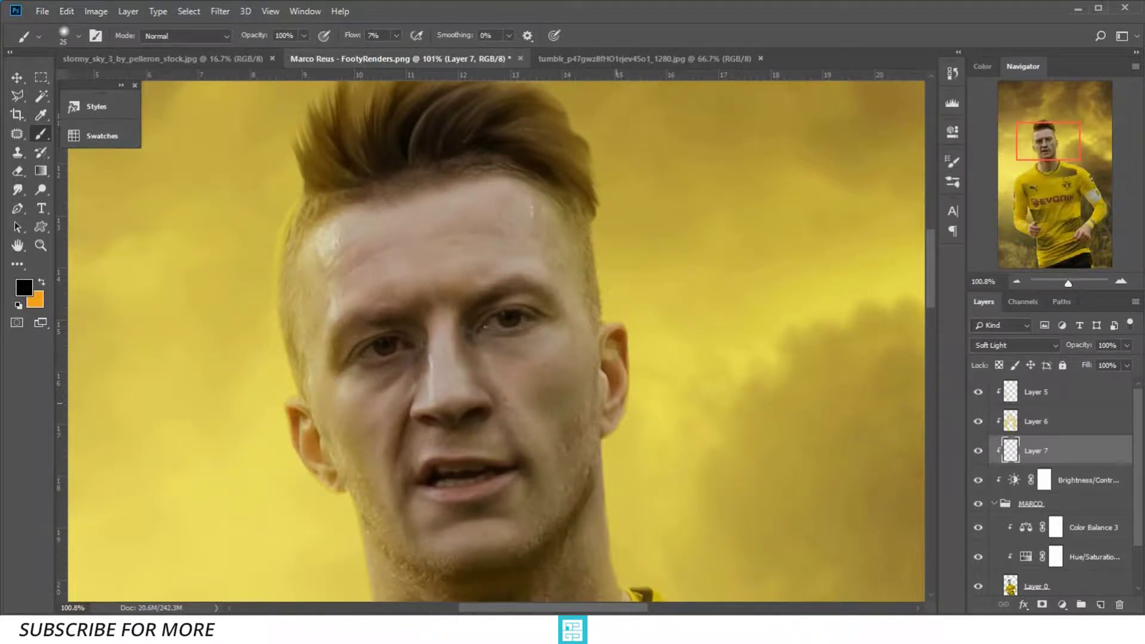
drag(617, 412, 598, 343)
Brighten the skin beside the nose and under the eye with pale peach
key(x)
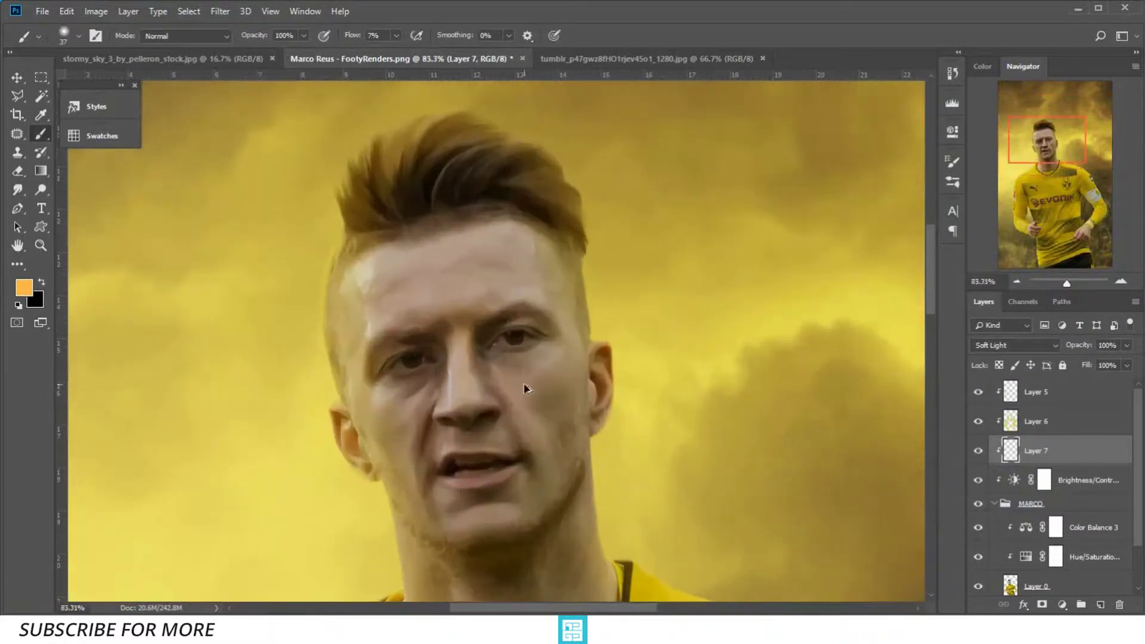
click(1105, 259)
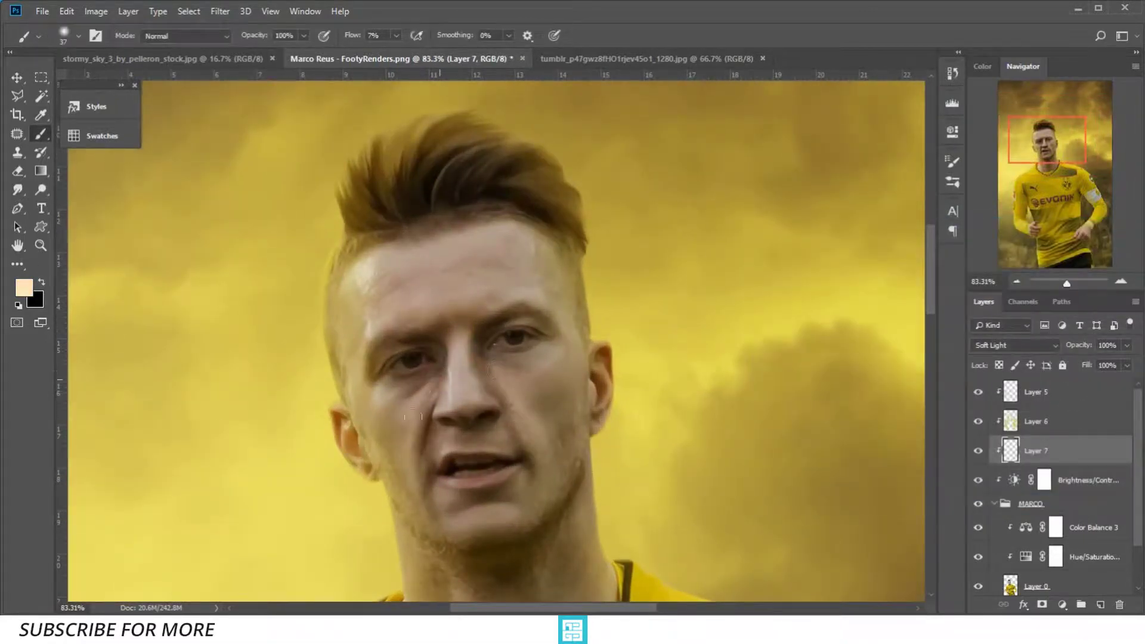
drag(441, 375, 405, 365)
key(x)
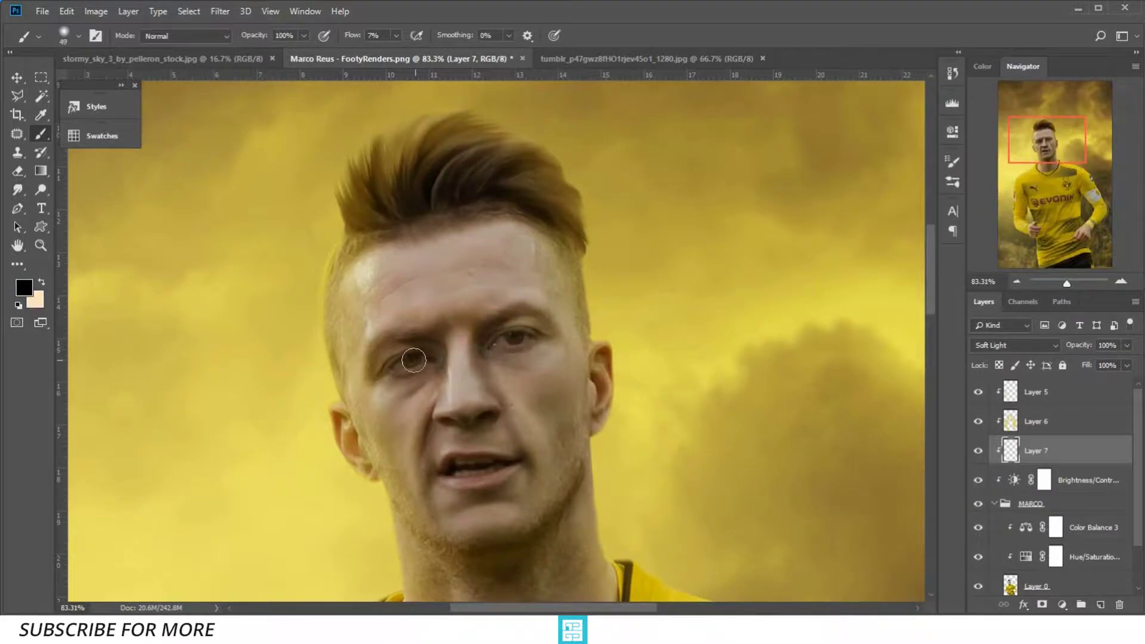
Resize the brush, darken the neck with black, then lighten it with peach
scroll(597, 327, down, 2)
key(bracketleft)
key(x)
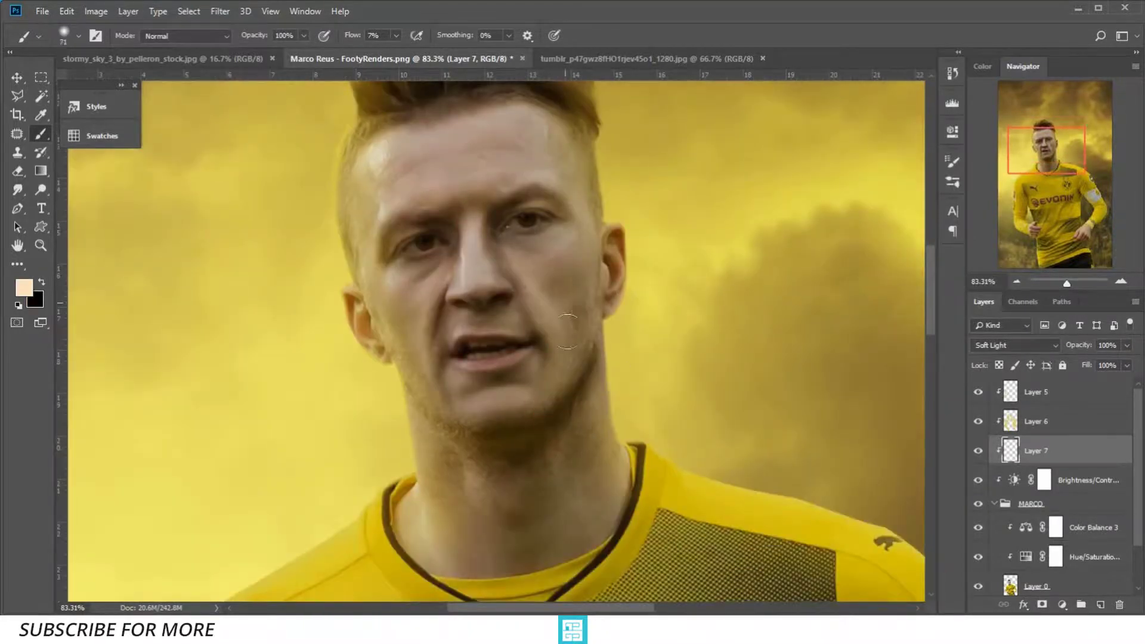
key(bracketleft)
key(bracketleft)
key(bracketleft)
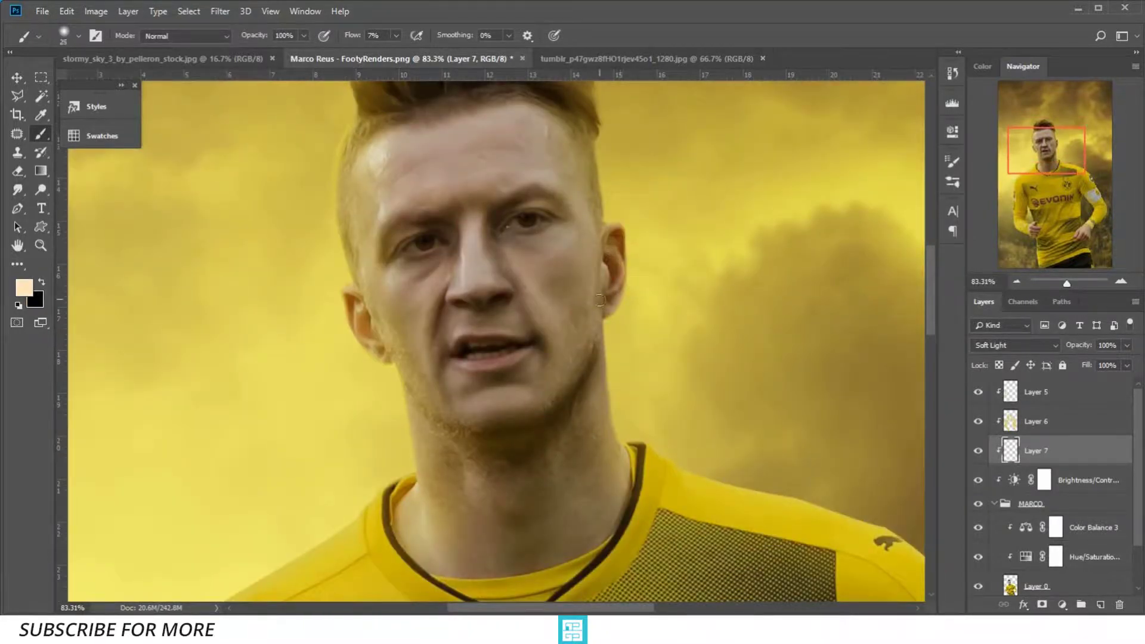
key(x)
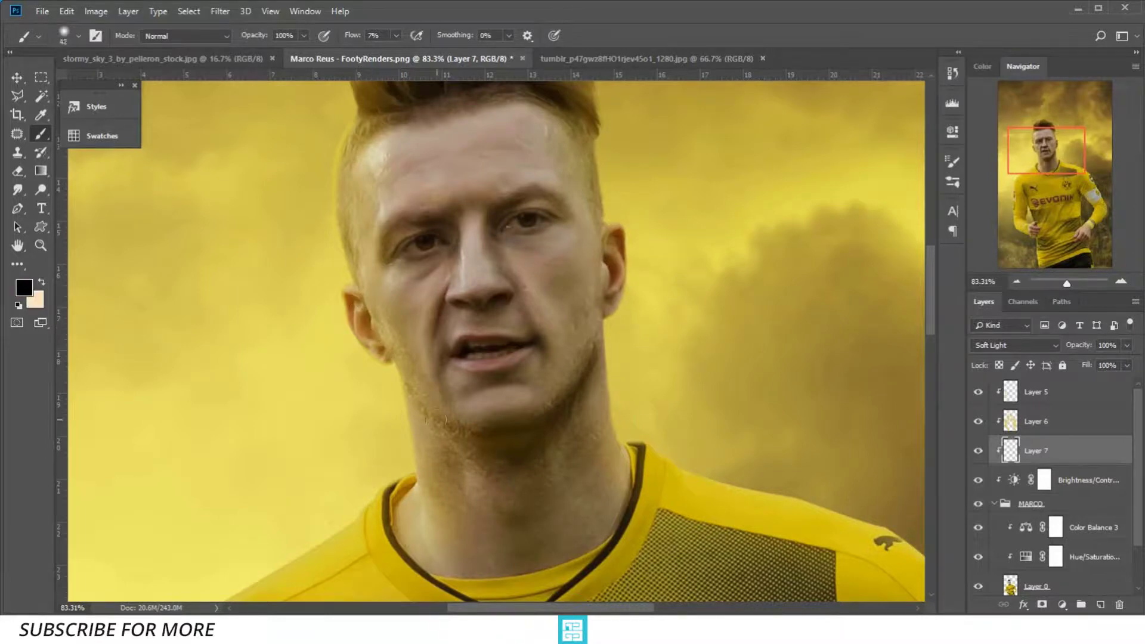
key(bracketright)
key(bracketright)
key(bracketright)
drag(559, 441, 513, 560)
scroll(584, 462, down, 2)
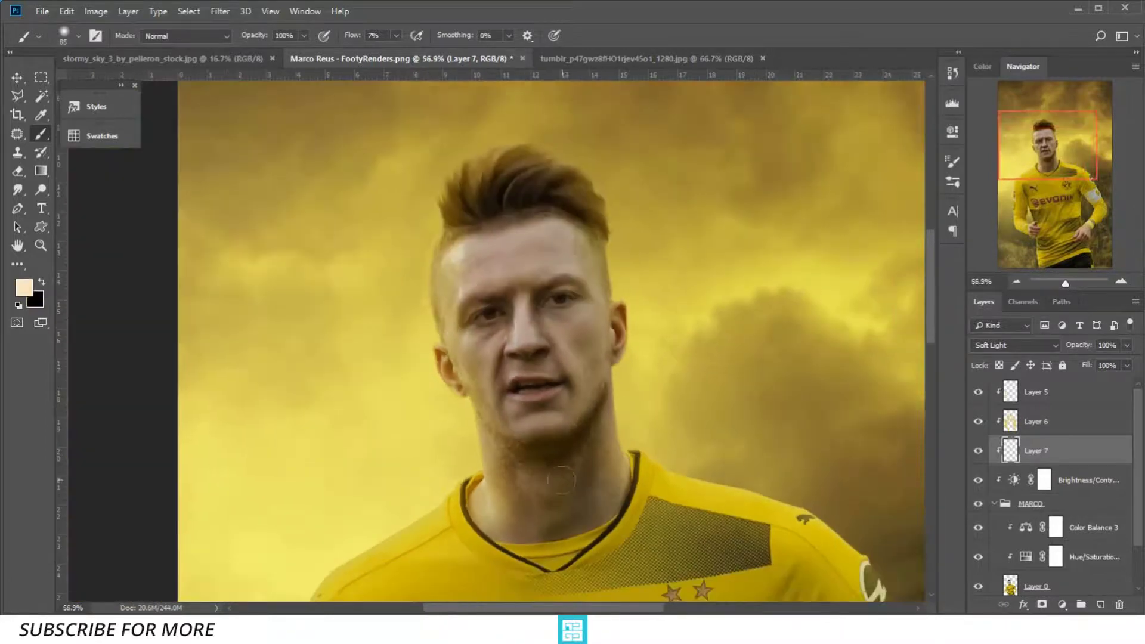
key(x)
mouse_move(584, 462)
mouse_down()
mouse_move(599, 477)
mouse_move(552, 528)
mouse_move(536, 476)
mouse_move(608, 507)
mouse_move(611, 527)
mouse_up()
key(x)
Darken the hair with broad black strokes
key(x)
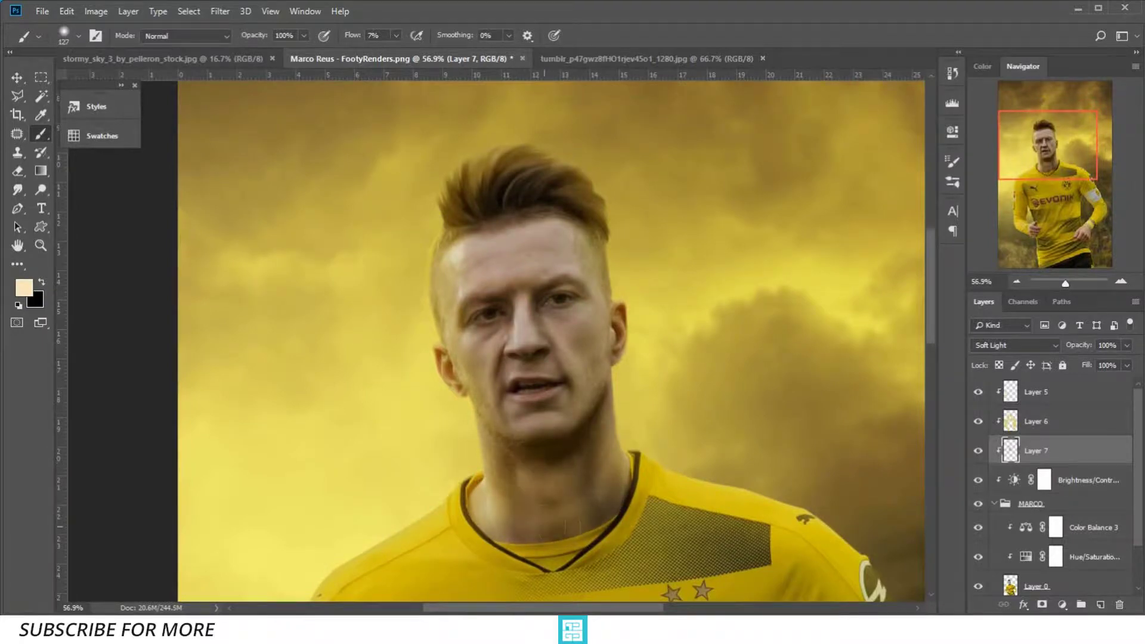
scroll(444, 166, up, 1)
key(x)
drag(471, 232, 536, 179)
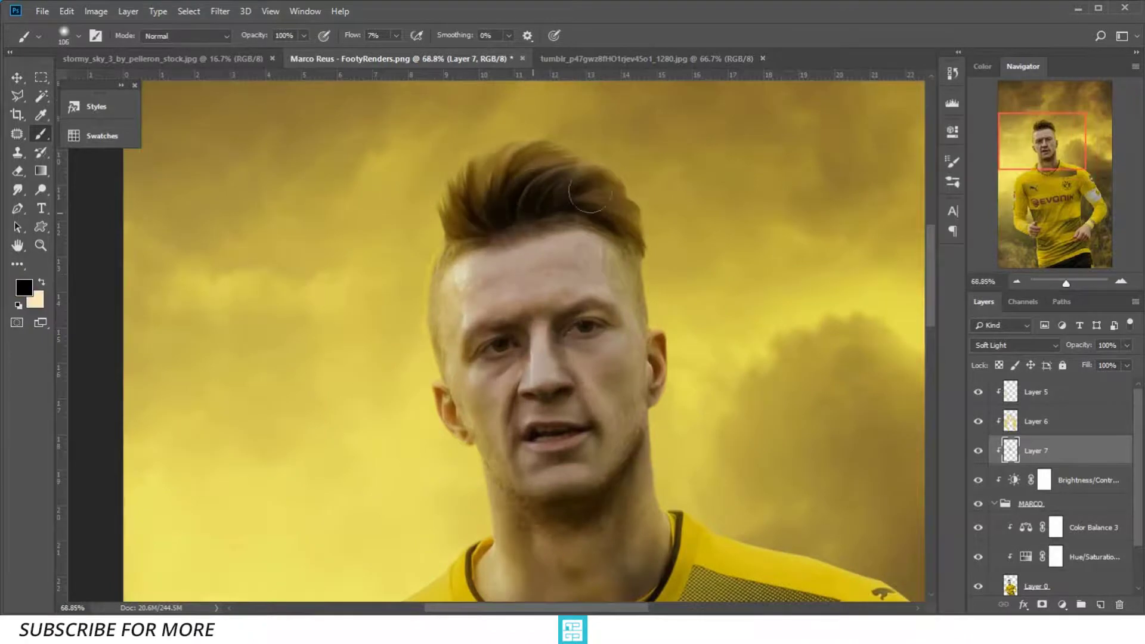
drag(566, 226, 620, 173)
key(x)
Brighten the neck, jawline and lower left cheek with peach
scroll(593, 184, down, 2)
scroll(662, 251, up, 1)
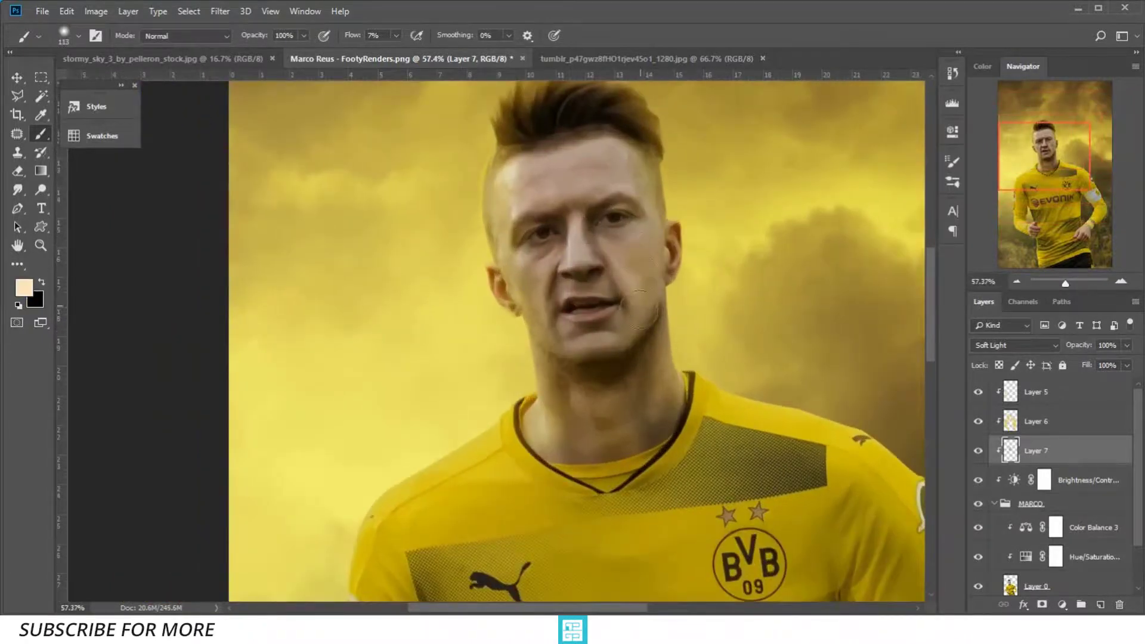
mouse_move(556, 373)
mouse_down()
mouse_move(575, 459)
mouse_move(544, 366)
mouse_move(626, 388)
mouse_up()
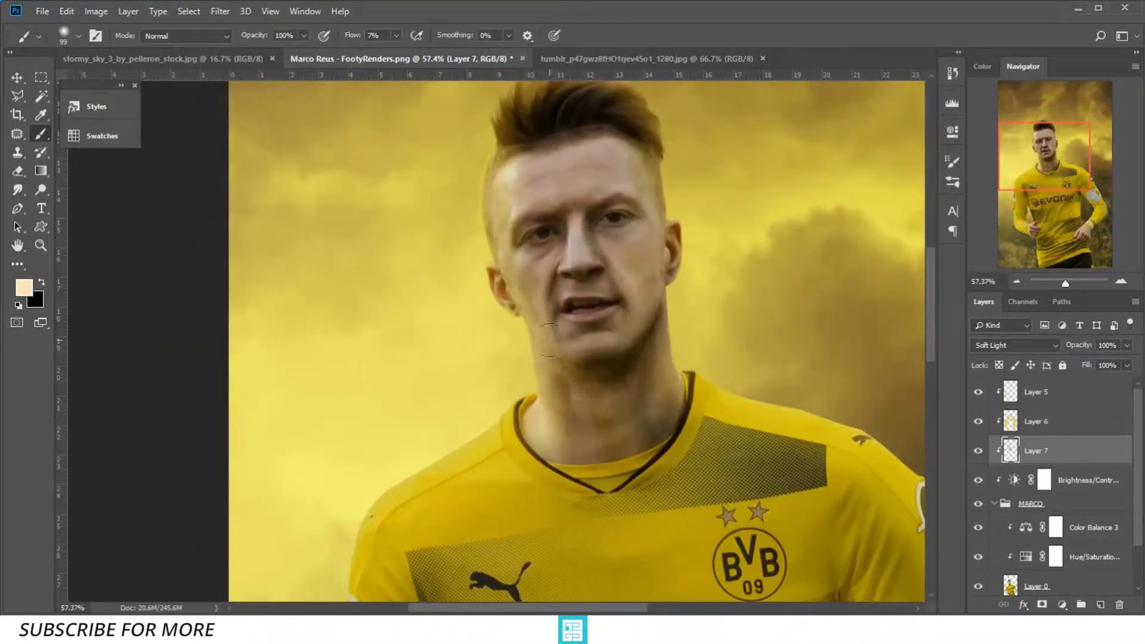
drag(504, 281, 538, 325)
mouse_move(381, 494)
mouse_down()
mouse_move(456, 365)
mouse_move(513, 54)
mouse_move(468, 246)
mouse_up()
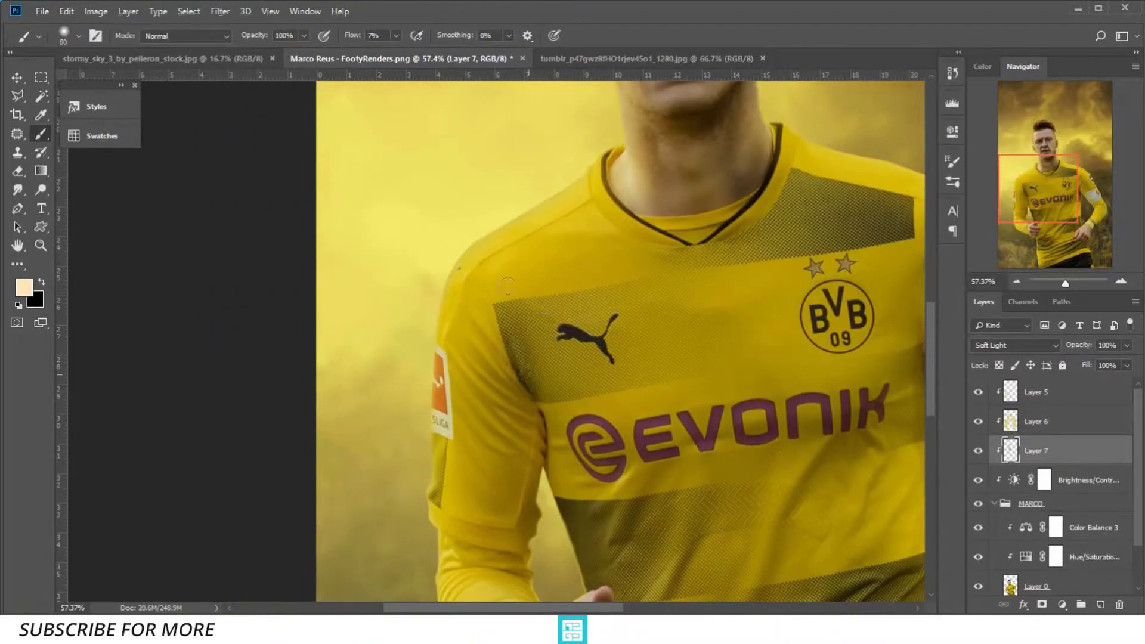
Switch to black and lower Layer 7's fill to about 83%
drag(625, 540, 608, 426)
scroll(626, 417, down, 2)
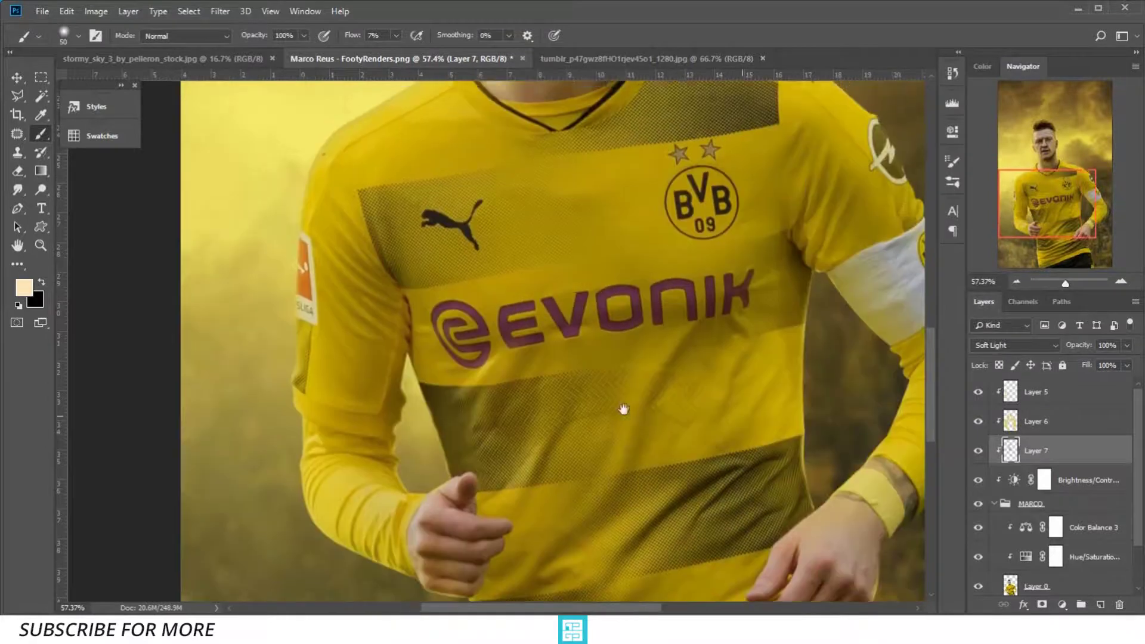
scroll(614, 313, down, 2)
scroll(576, 215, up, 2)
key(x)
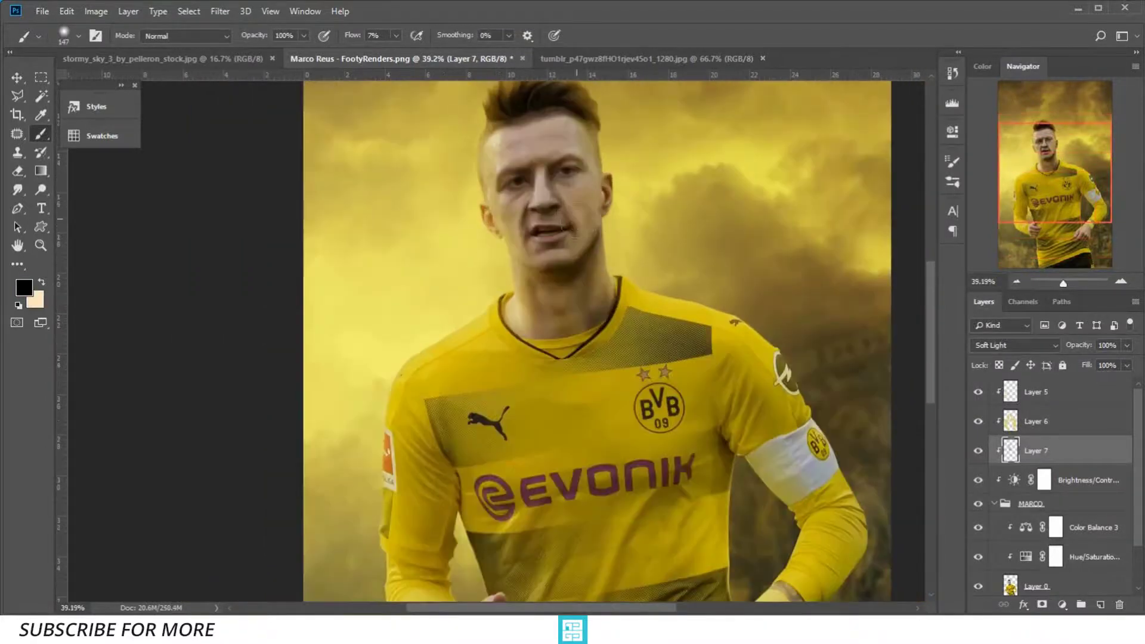
scroll(569, 223, down, 1)
scroll(569, 224, down, 1)
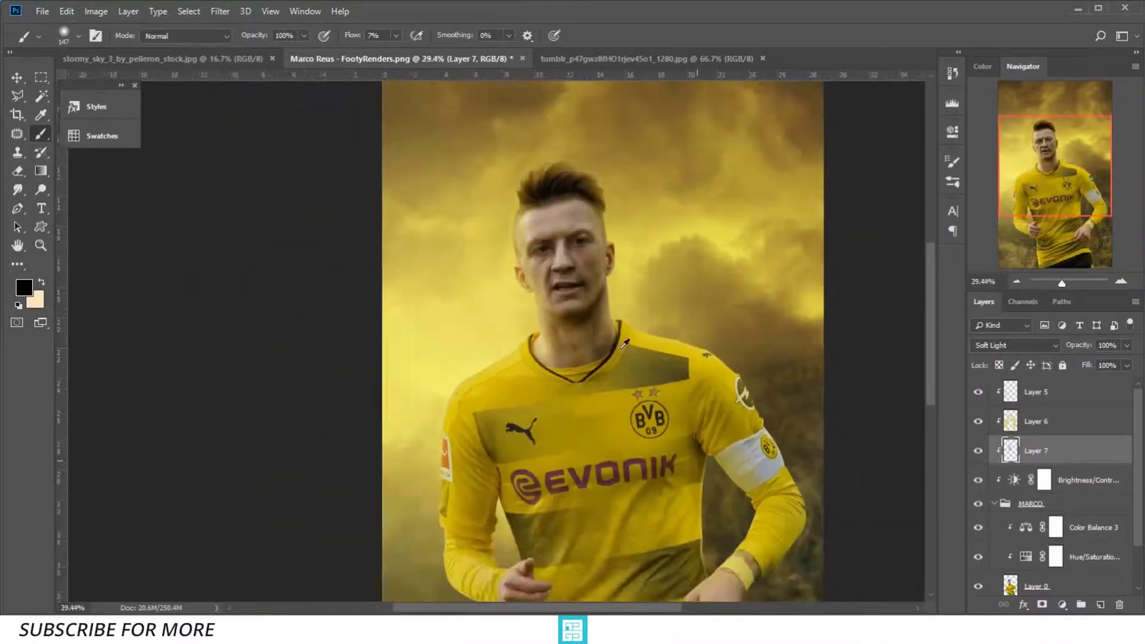
scroll(569, 223, down, 1)
drag(1087, 366, 1085, 373)
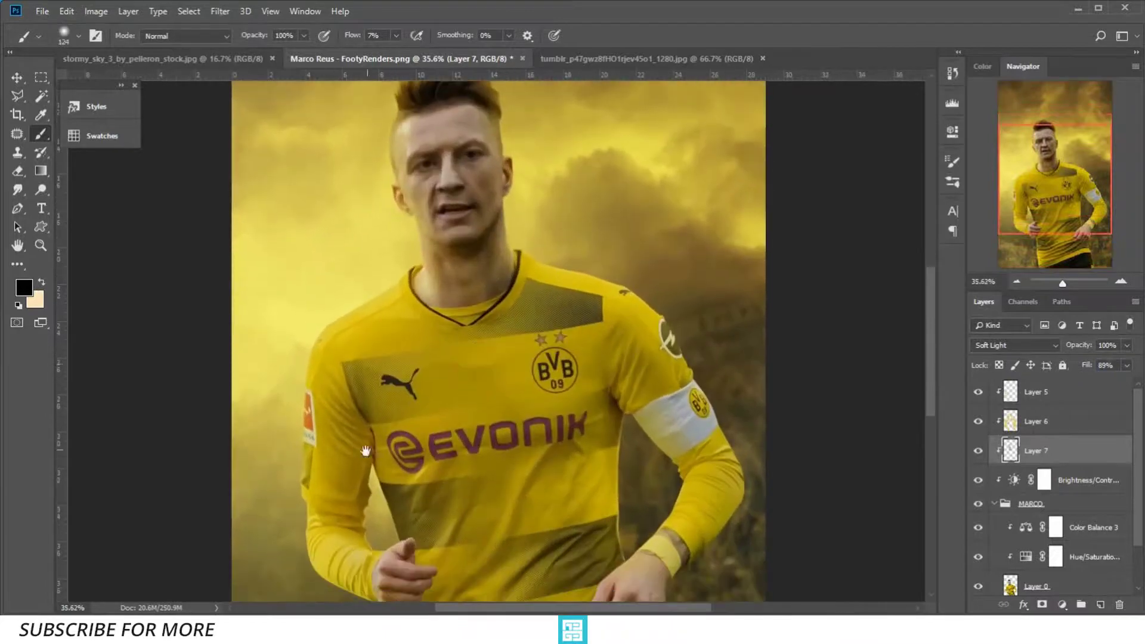
Shade the left shoulder and the sleeve cuff near the wrist in black
scroll(417, 388, up, 4)
alt+right_click(411, 365)
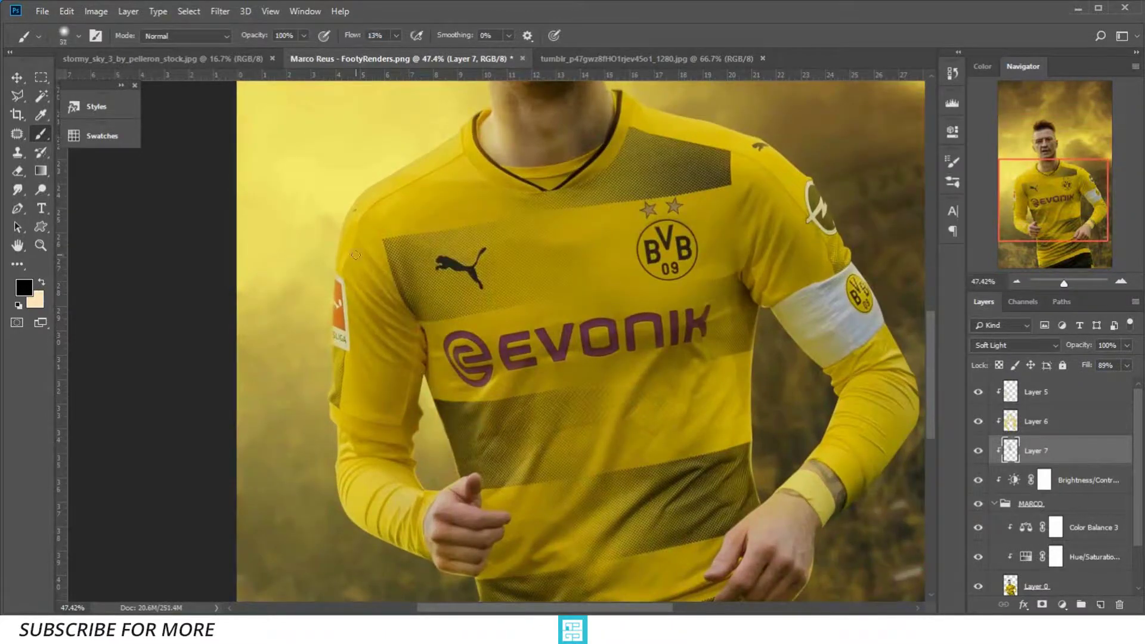
mouse_move(355, 256)
mouse_down()
mouse_move(387, 283)
mouse_move(379, 310)
mouse_move(411, 334)
mouse_move(369, 348)
mouse_up()
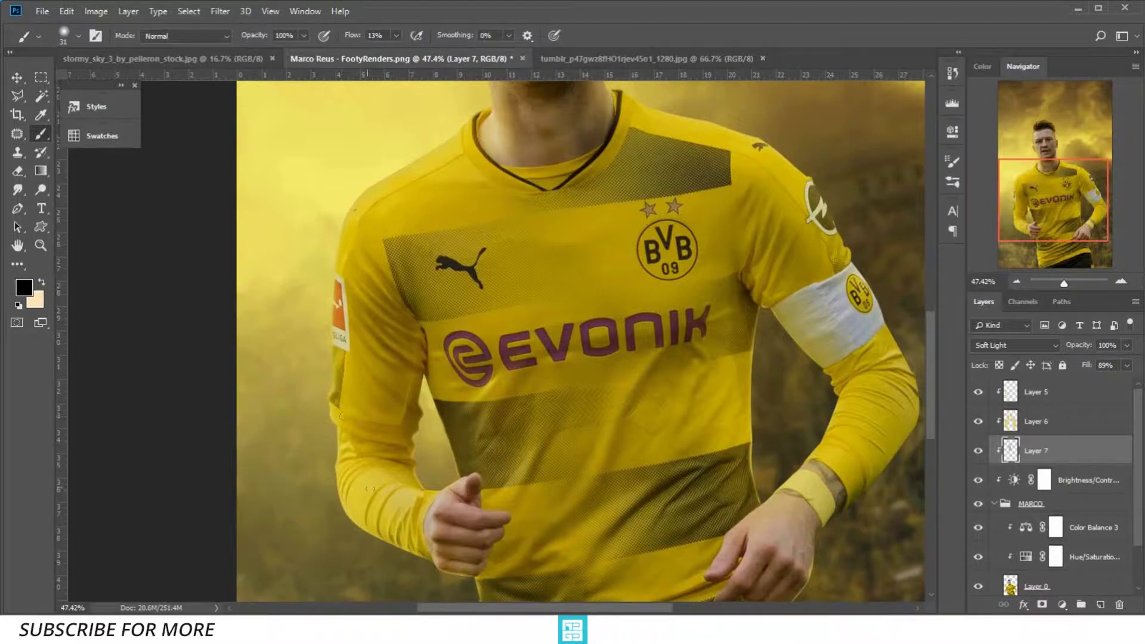
mouse_move(384, 519)
mouse_down()
mouse_move(455, 511)
mouse_move(488, 442)
mouse_up()
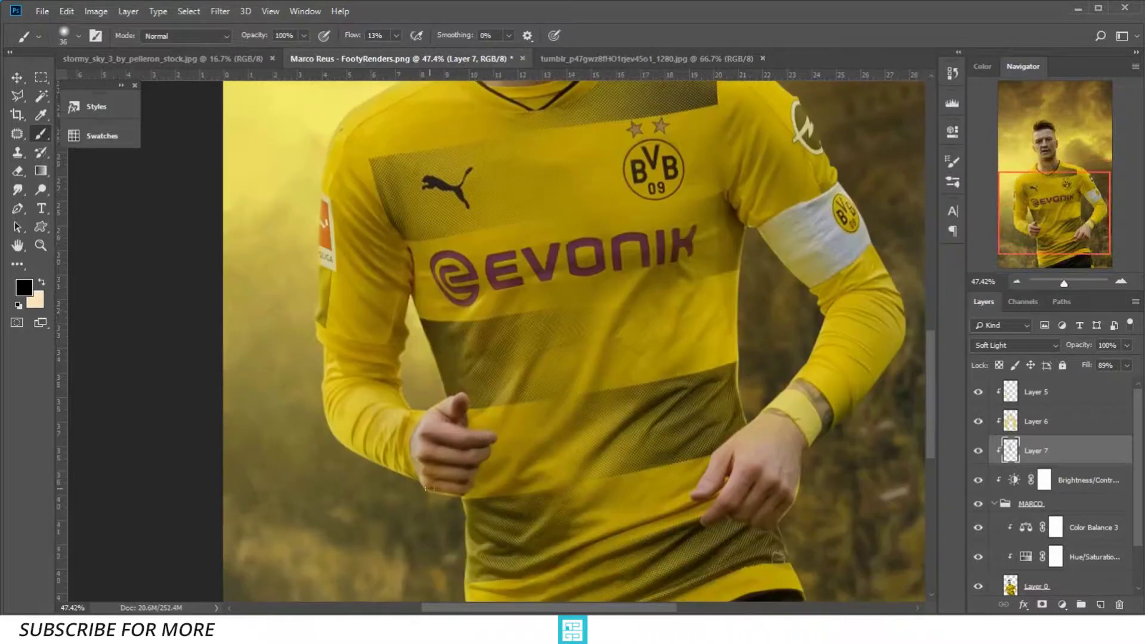
mouse_move(459, 514)
mouse_down()
mouse_move(480, 514)
mouse_move(417, 447)
mouse_up()
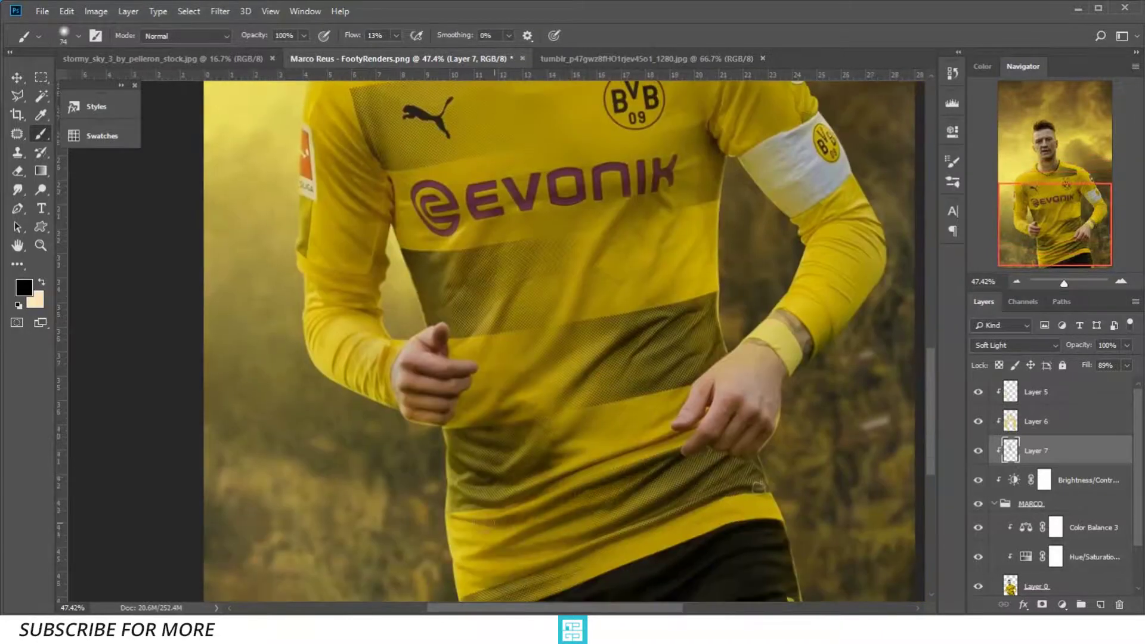
drag(461, 600, 462, 518)
Paint a faint warm peach highlight across the chest and EVONIK logo
key(x)
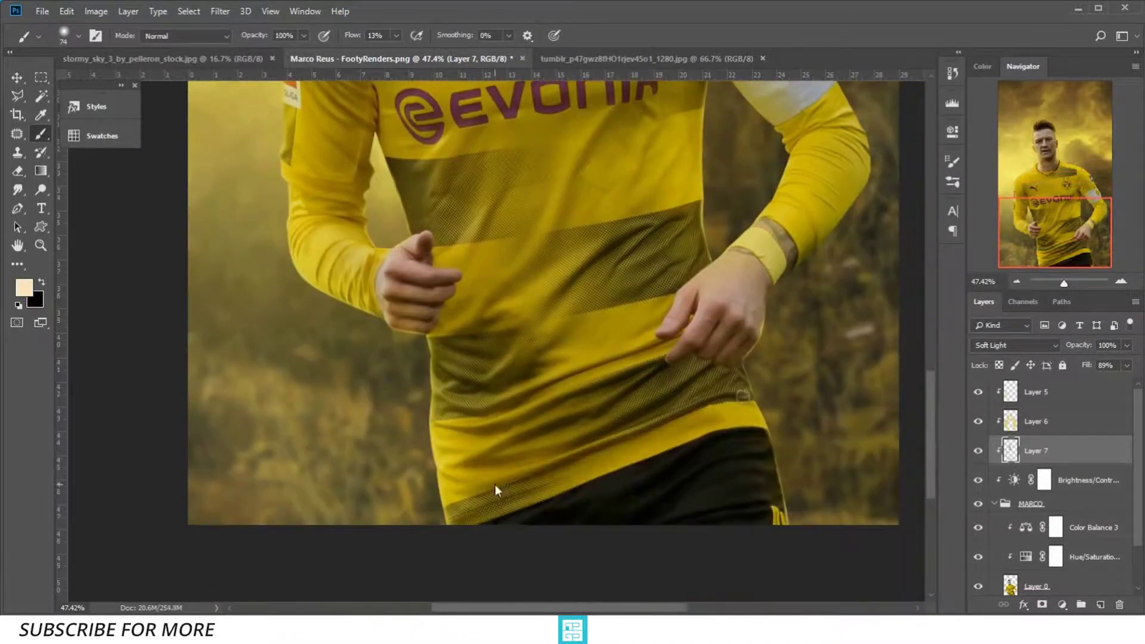
drag(556, 424, 524, 424)
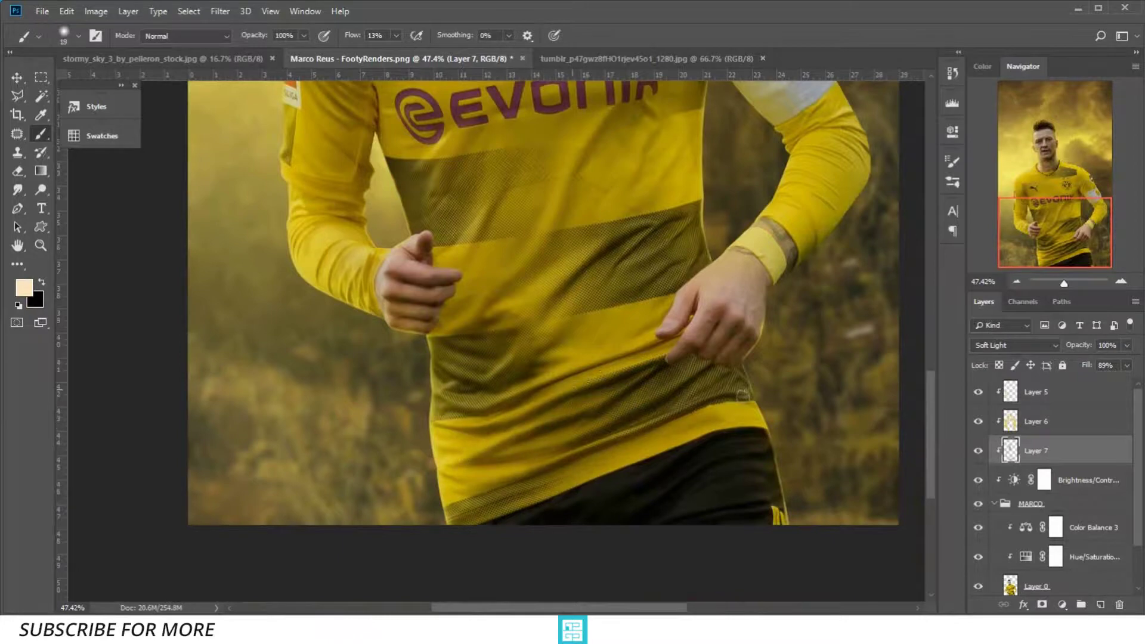
mouse_move(573, 299)
mouse_down()
mouse_move(537, 377)
mouse_move(560, 376)
mouse_up()
drag(436, 220, 406, 339)
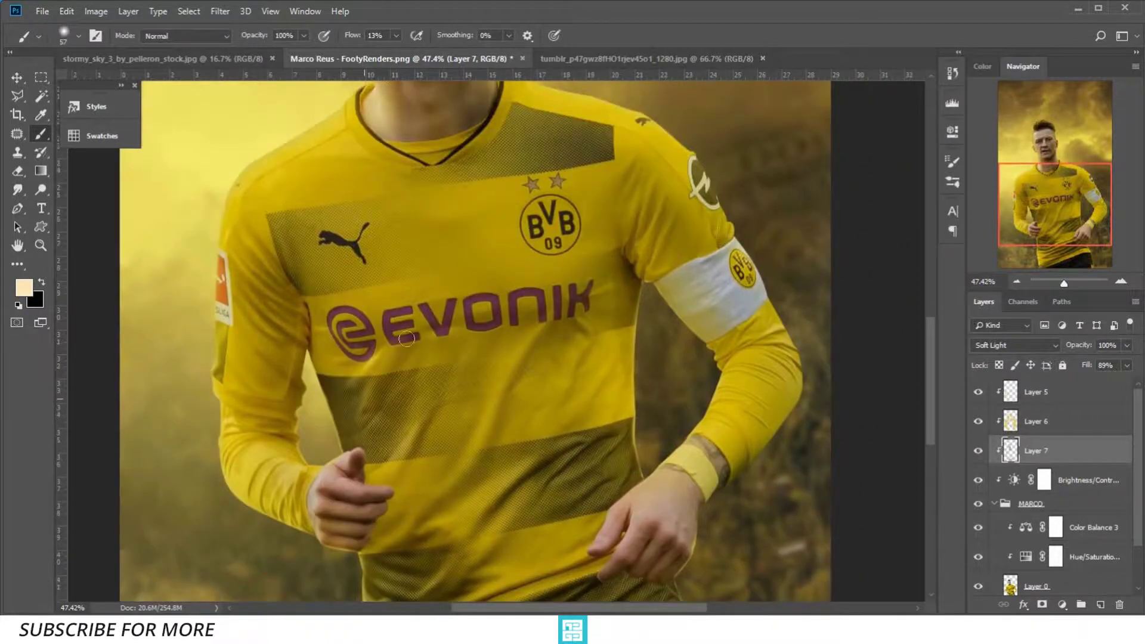
drag(562, 394, 584, 334)
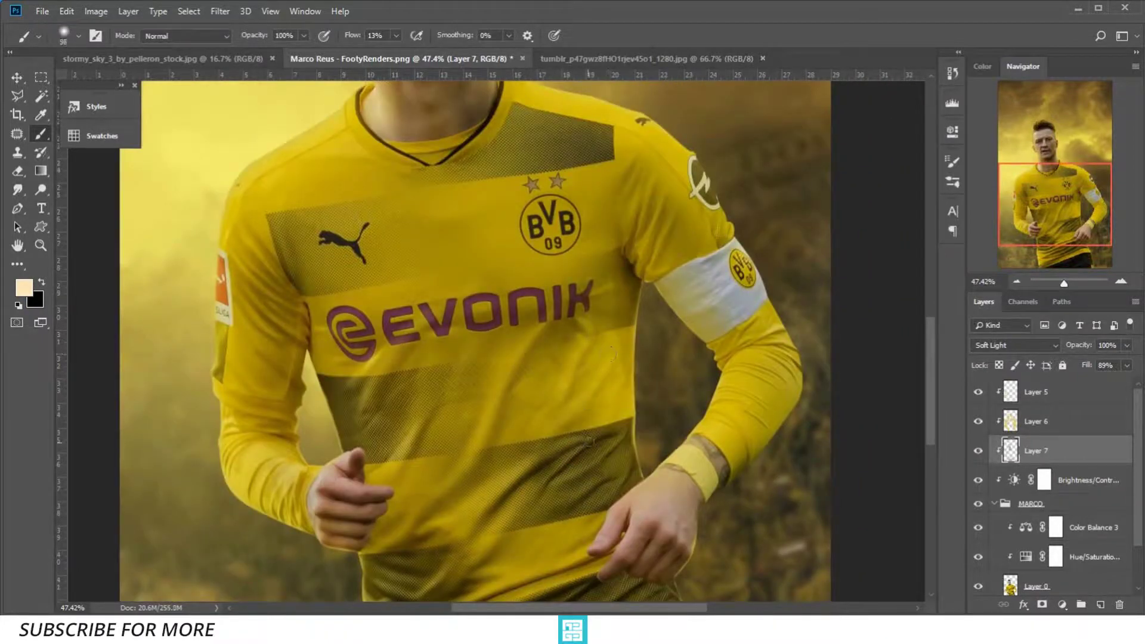
Return to black, zoom closer on the face and chest, and resize the brush to medium
key(x)
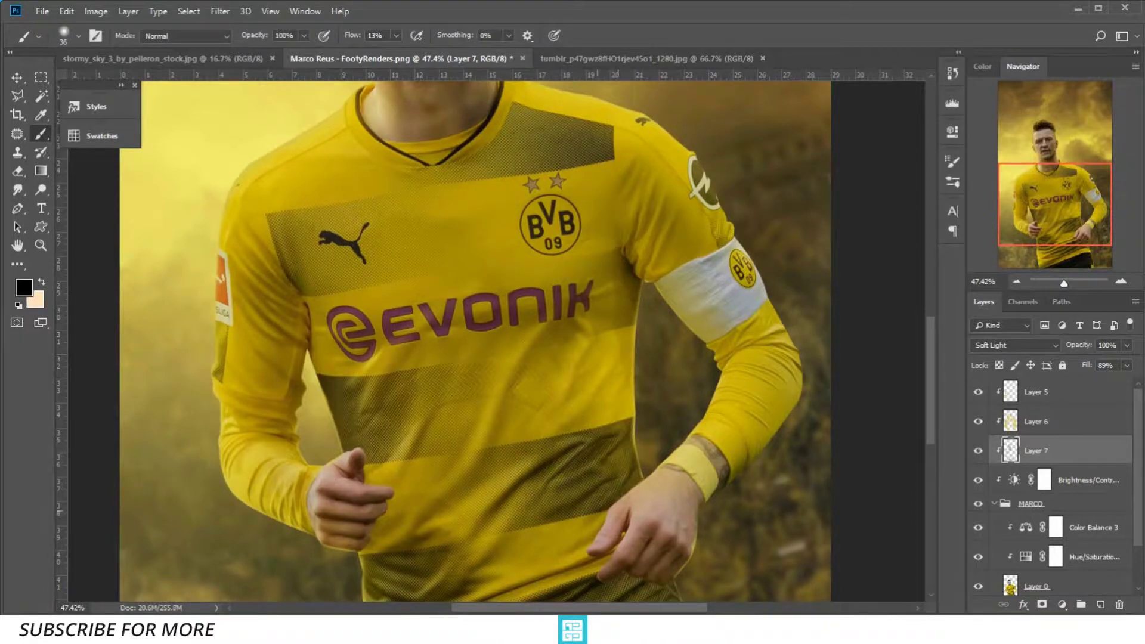
scroll(525, 337, down, 1)
drag(537, 381, 524, 337)
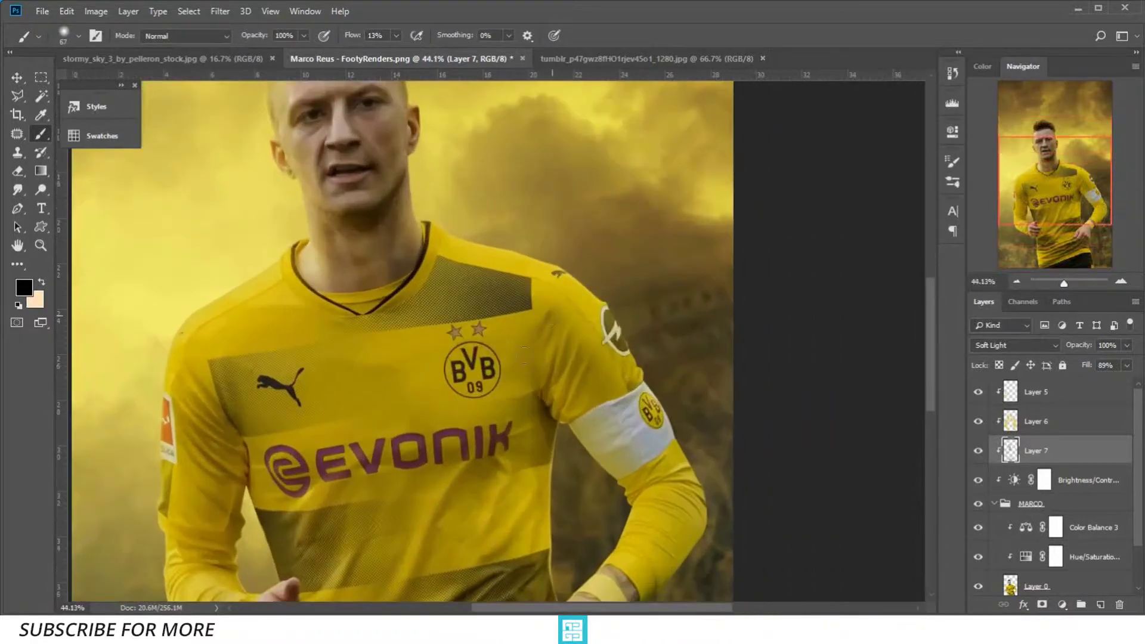
key(bracketleft)
key(bracketleft)
key(bracketleft)
key(x)
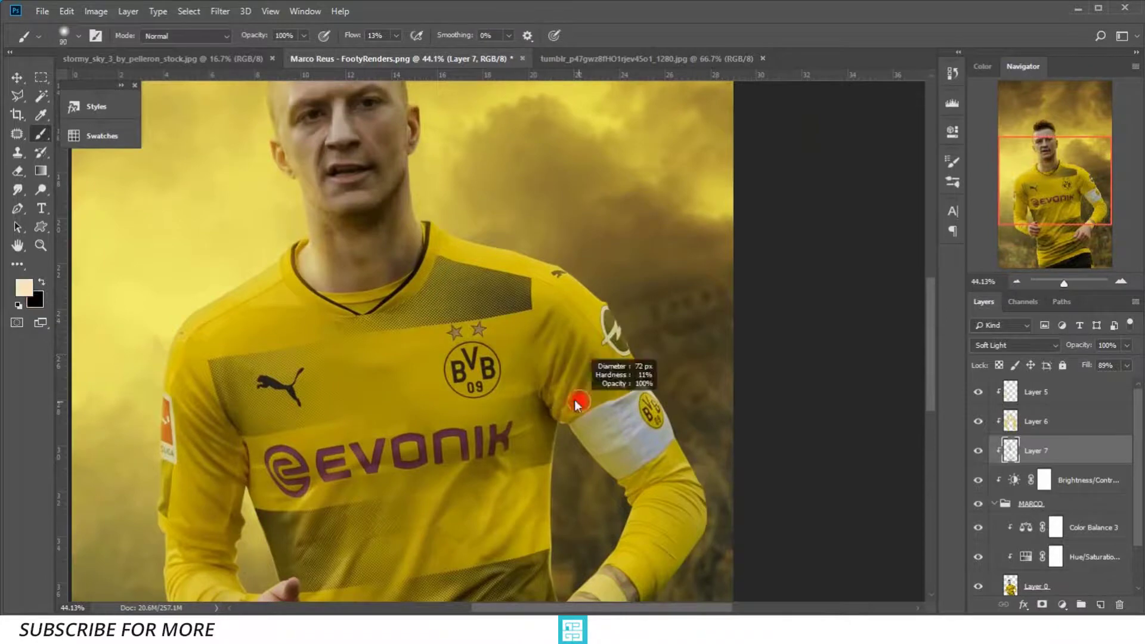
key(x)
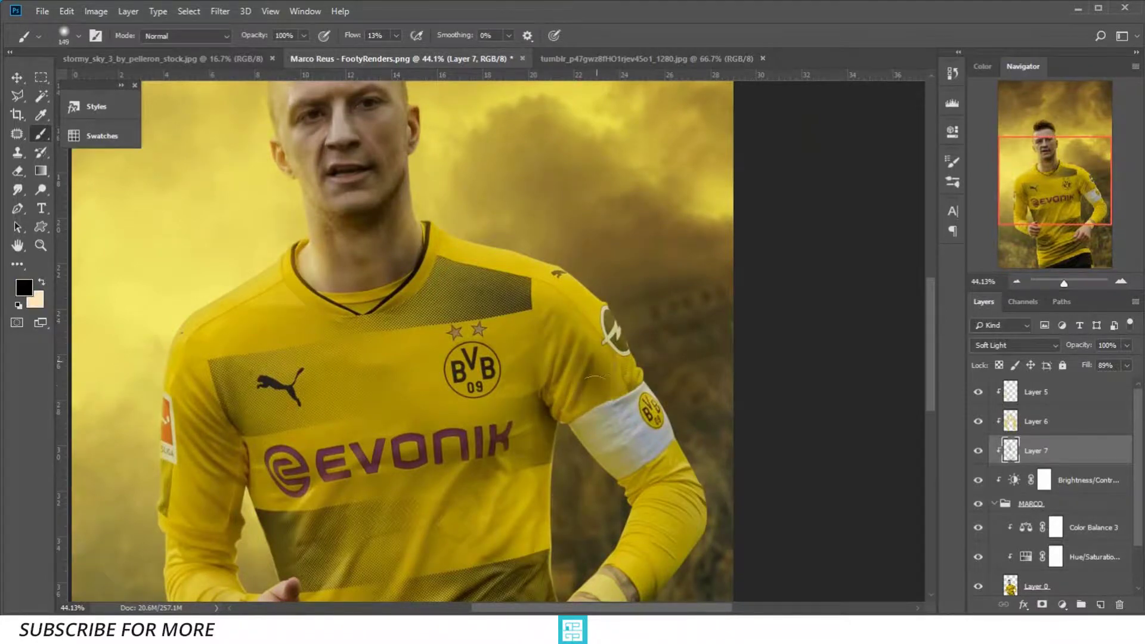
drag(662, 479, 602, 321)
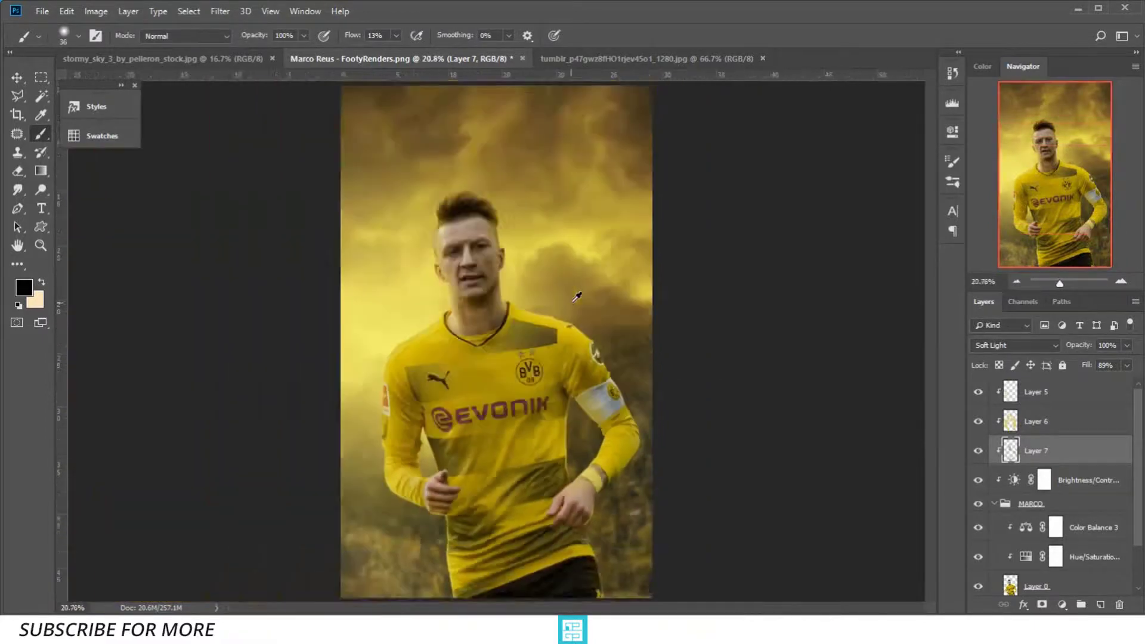
On Layer 7, paint shading along the footballer's arm and around his hand
mouse_move(570, 280)
mouse_down()
mouse_move(605, 372)
mouse_move(560, 477)
mouse_up()
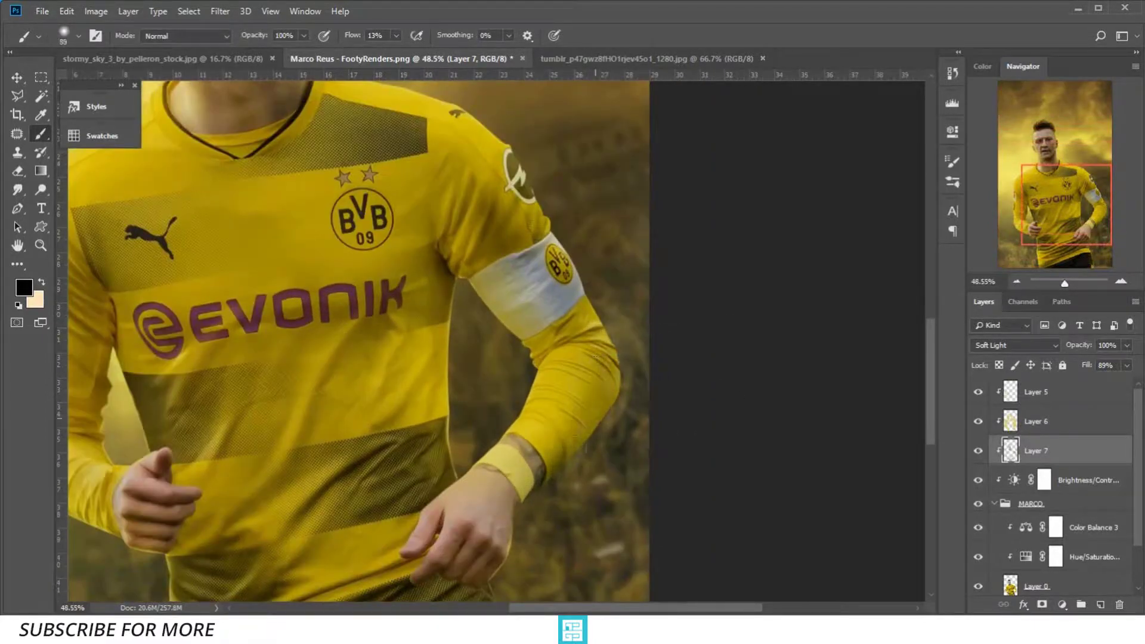
drag(600, 322, 567, 441)
mouse_move(522, 523)
mouse_down()
mouse_move(566, 421)
mouse_move(528, 474)
mouse_up()
key(x)
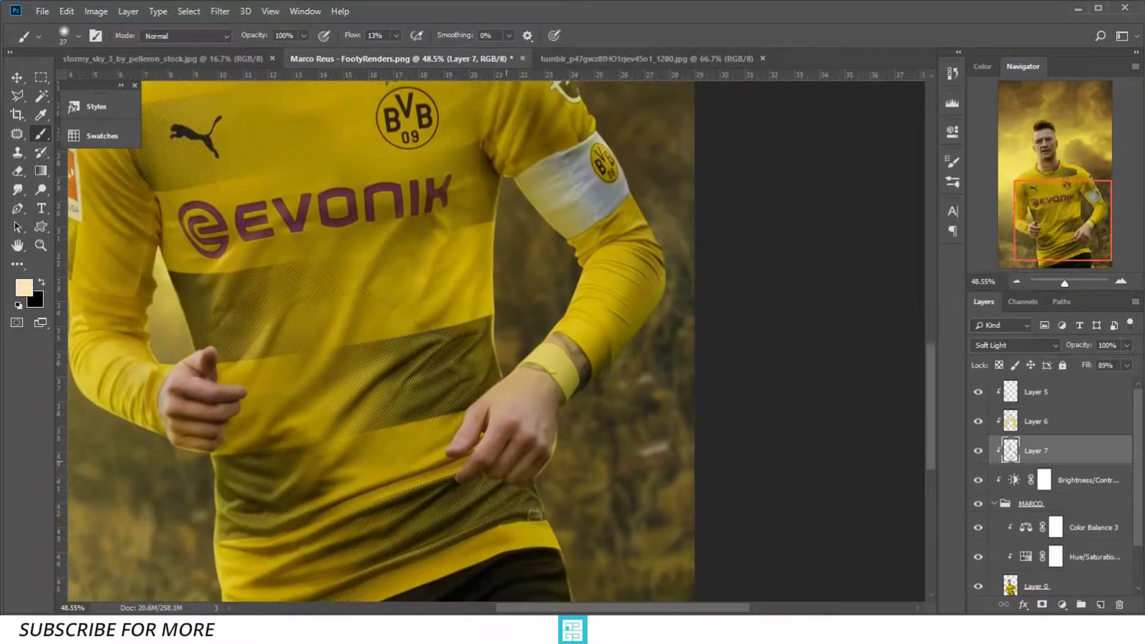
mouse_move(537, 411)
mouse_down()
mouse_move(483, 459)
mouse_move(560, 382)
mouse_up()
key(x)
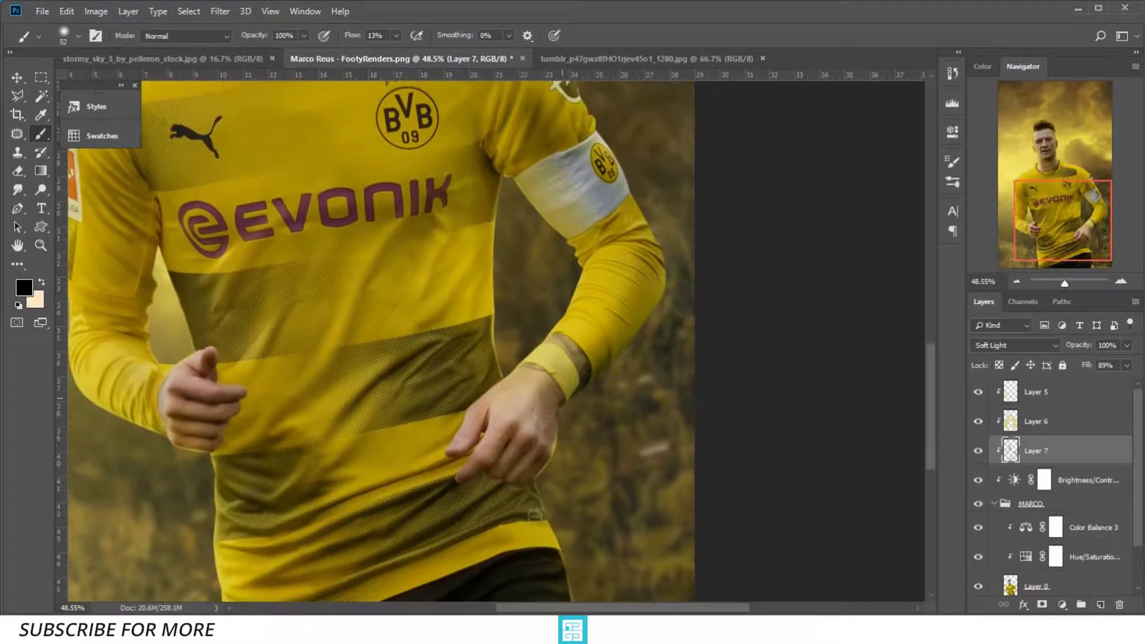
scroll(587, 305, down, 3)
Lighten the shoulder, collar and upper chest in peach, darkening just below the collar
key(x)
drag(529, 242, 561, 271)
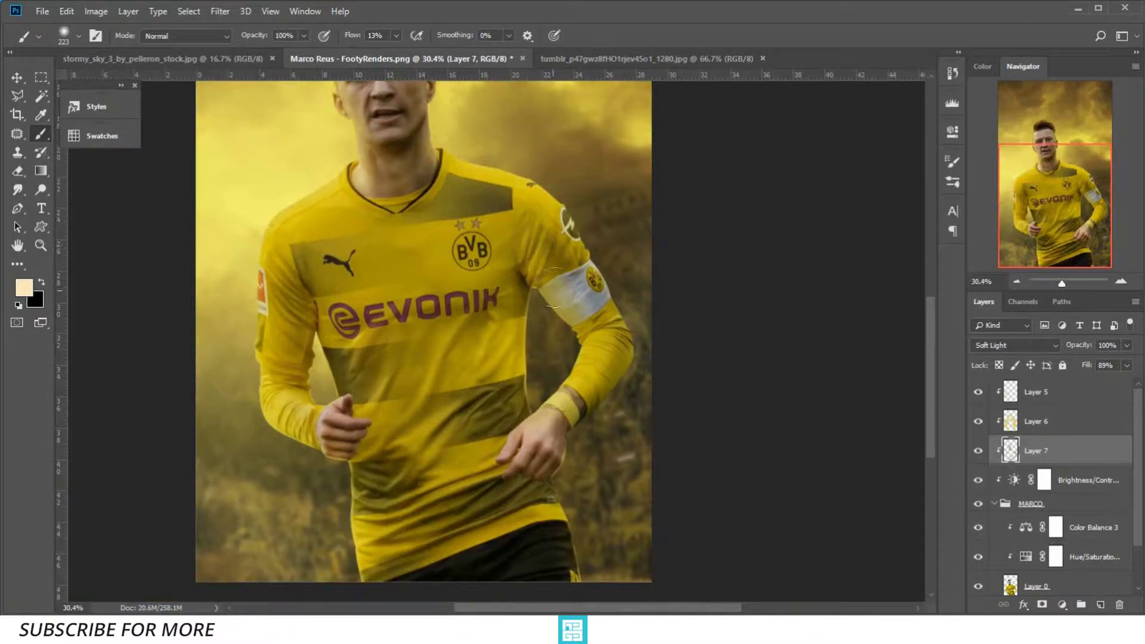
drag(533, 235, 479, 165)
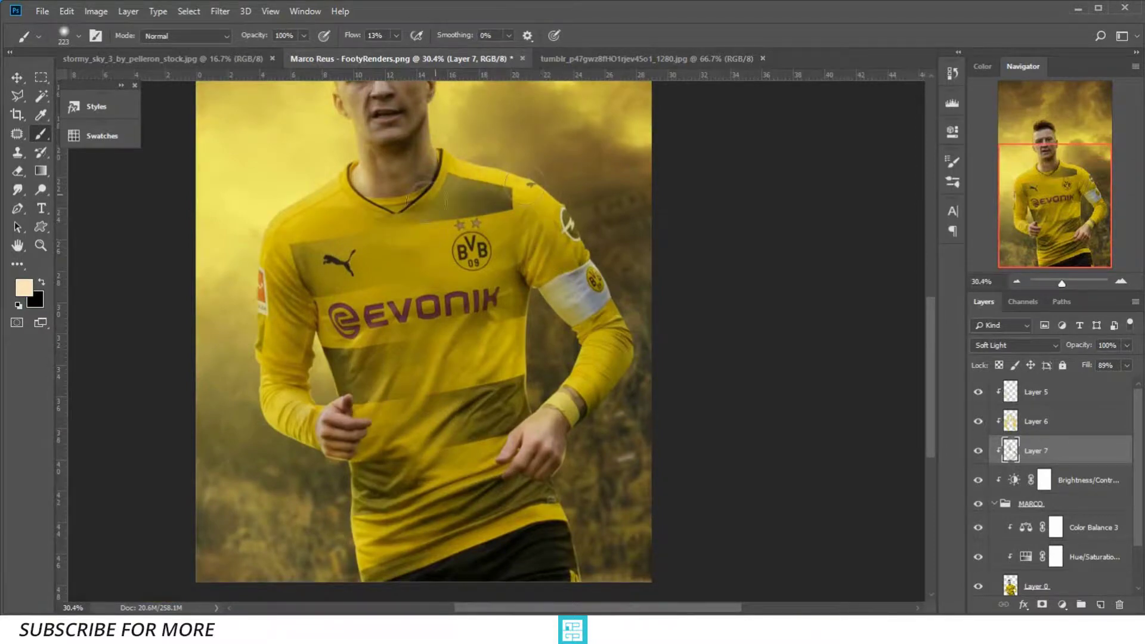
key(x)
drag(477, 189, 462, 249)
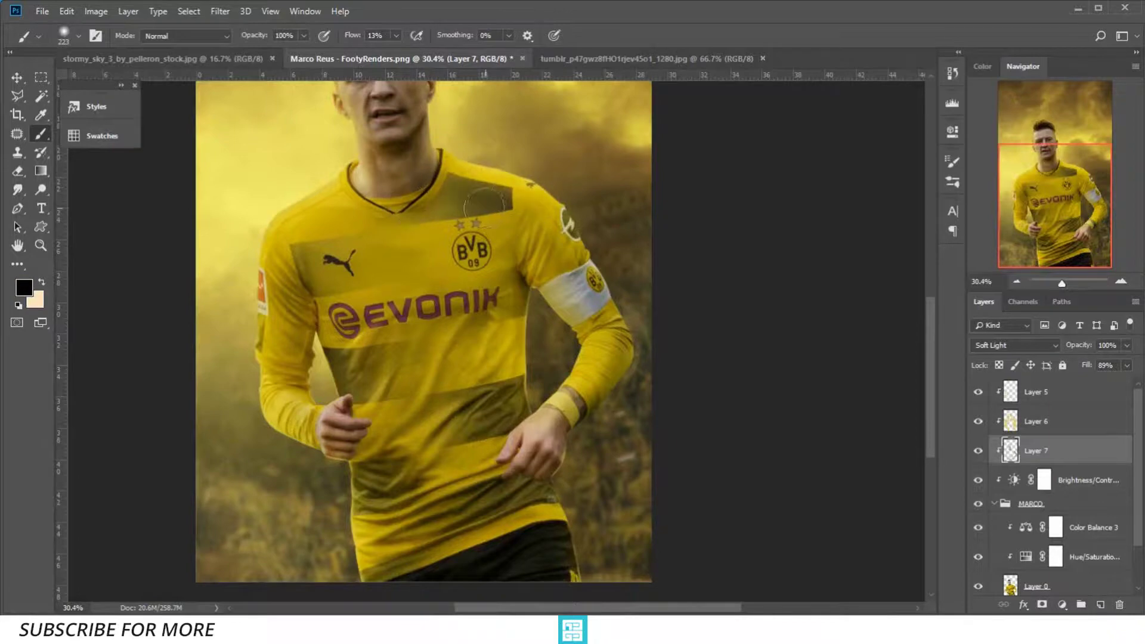
key(x)
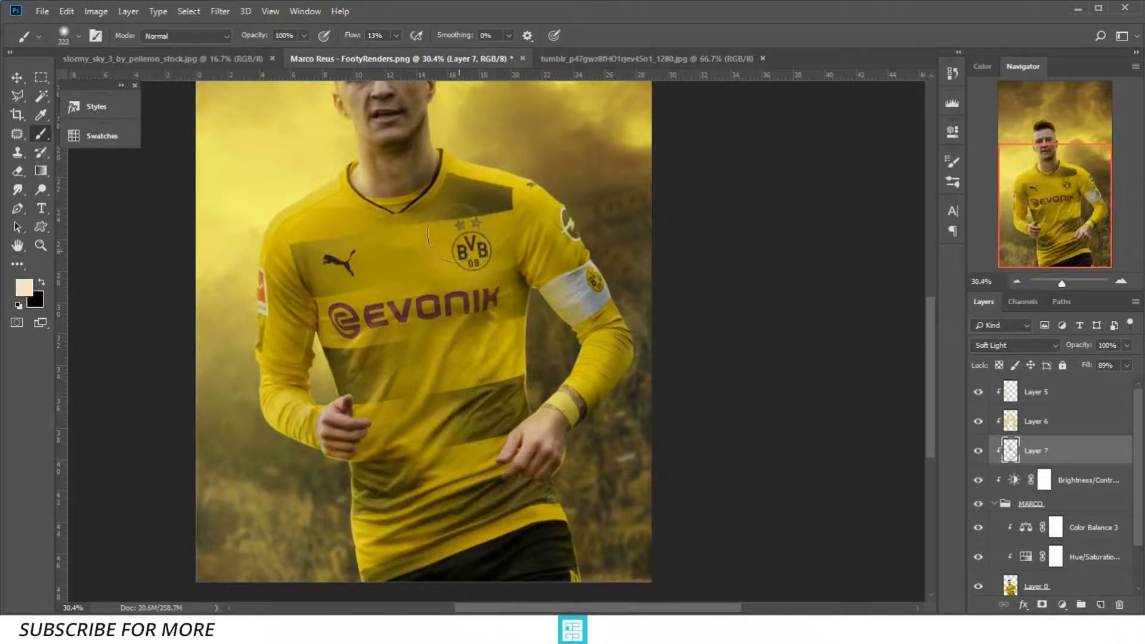
key(bracketright)
key(bracketright)
drag(444, 203, 528, 226)
scroll(614, 278, down, 2)
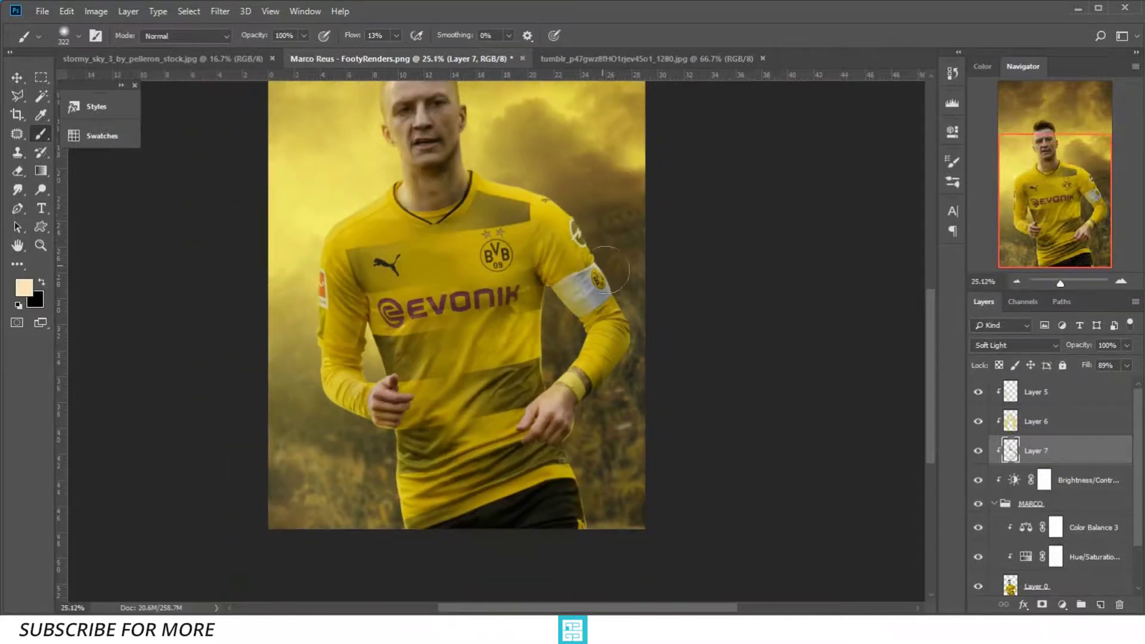
scroll(633, 268, down, 1)
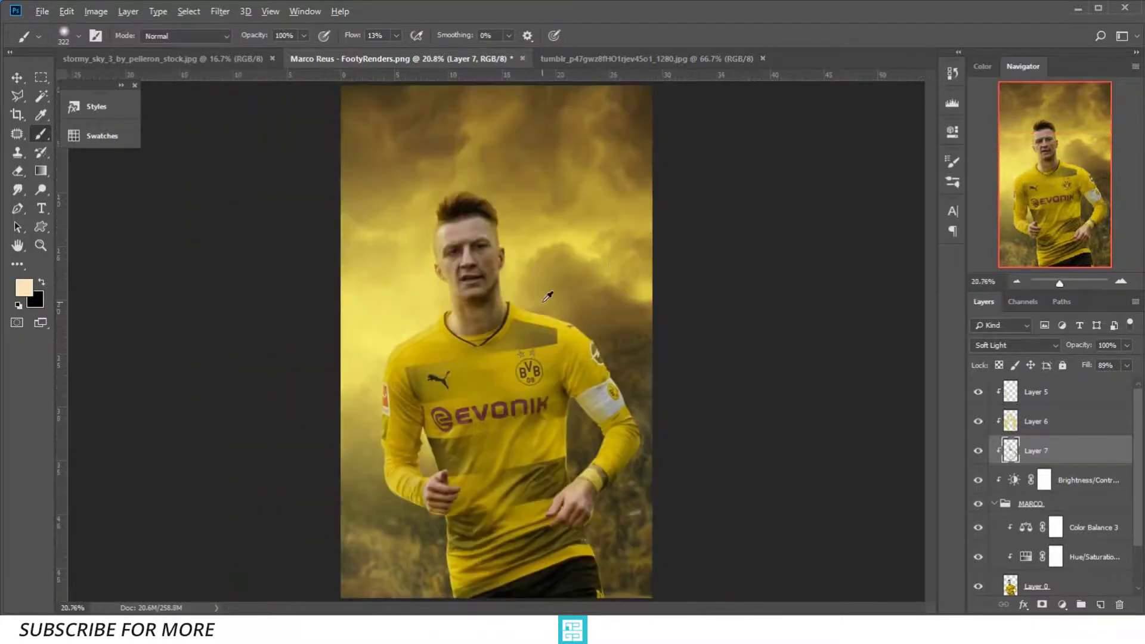
scroll(547, 296, up, 1)
scroll(403, 488, up, 3)
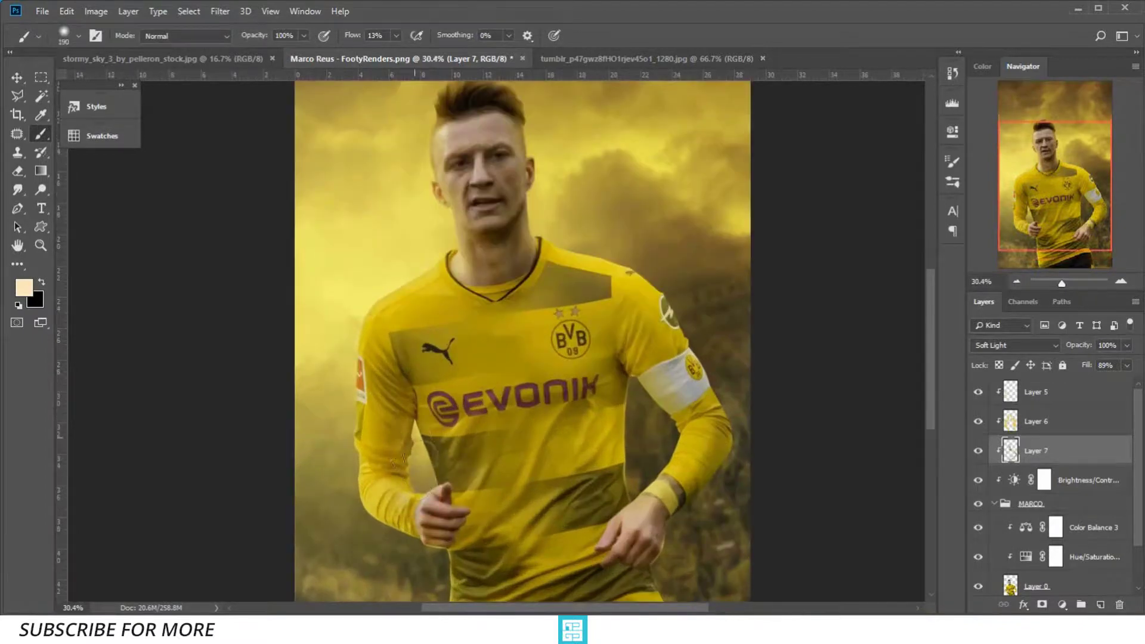
scroll(443, 472, down, 3)
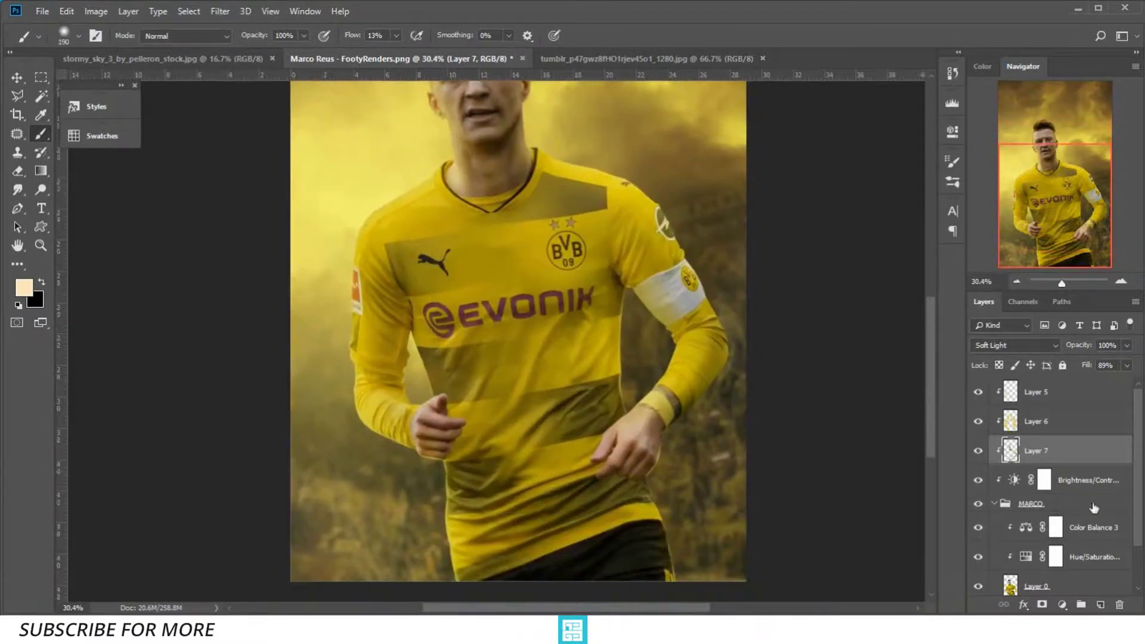
Add Layer 8 with faint shirt highlights and set its blend mode to Overlay
click(1099, 604)
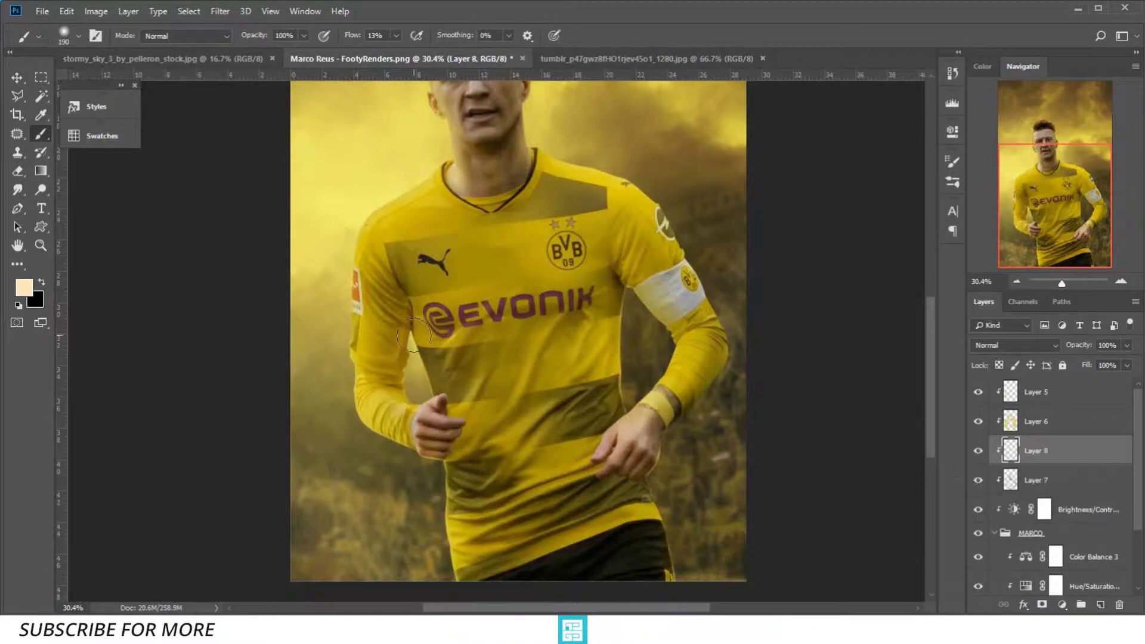
drag(406, 334, 426, 376)
click(1016, 347)
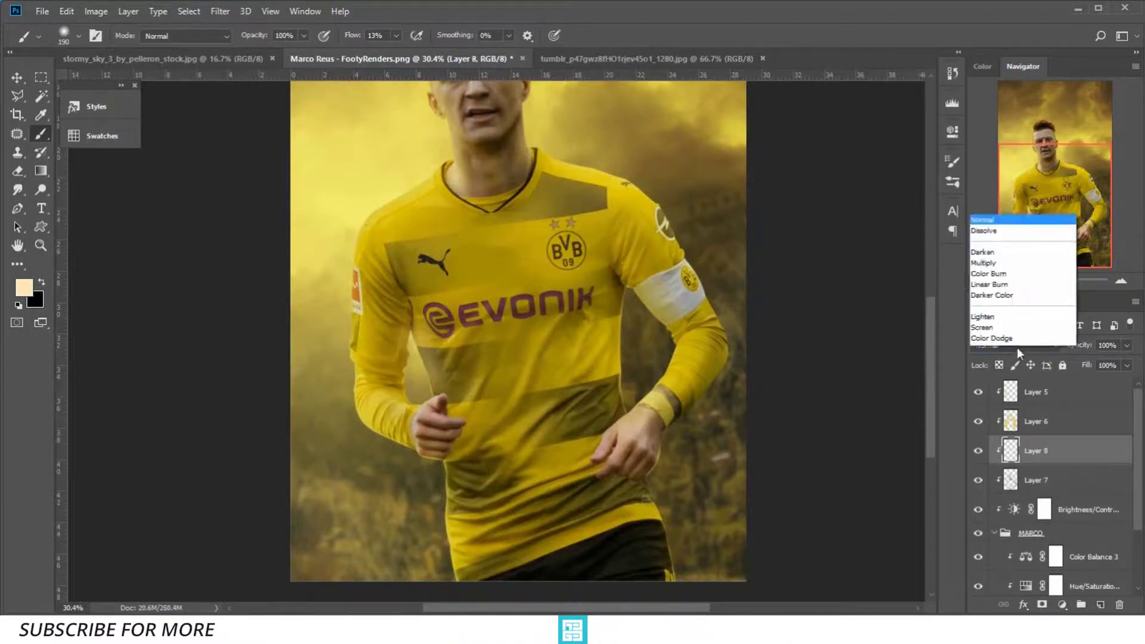
click(1013, 179)
click(1017, 347)
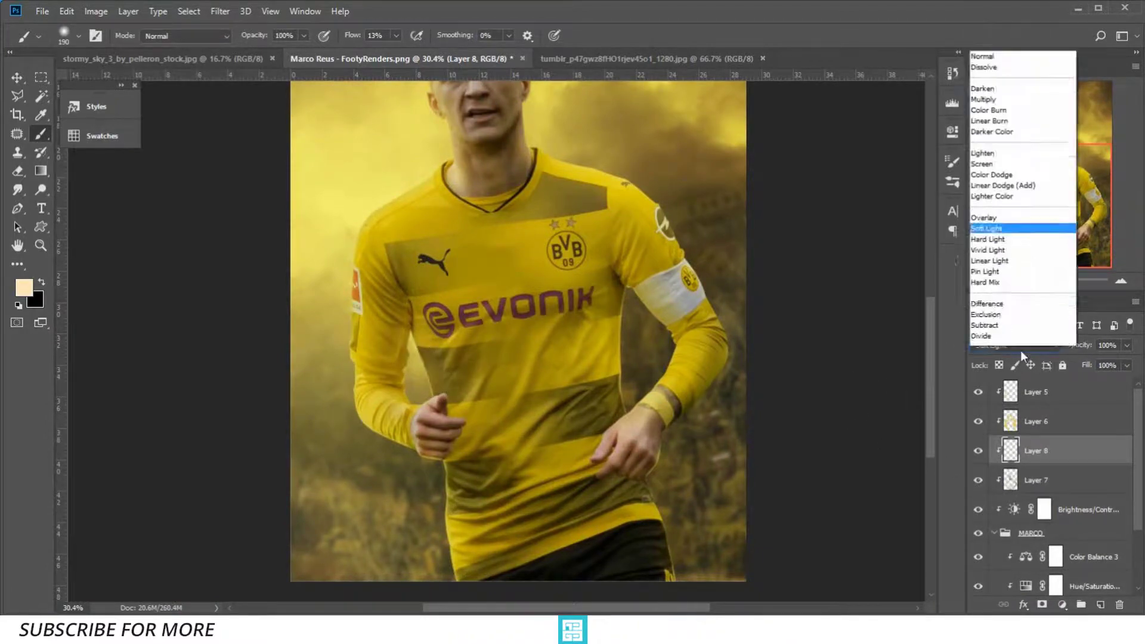
click(1013, 179)
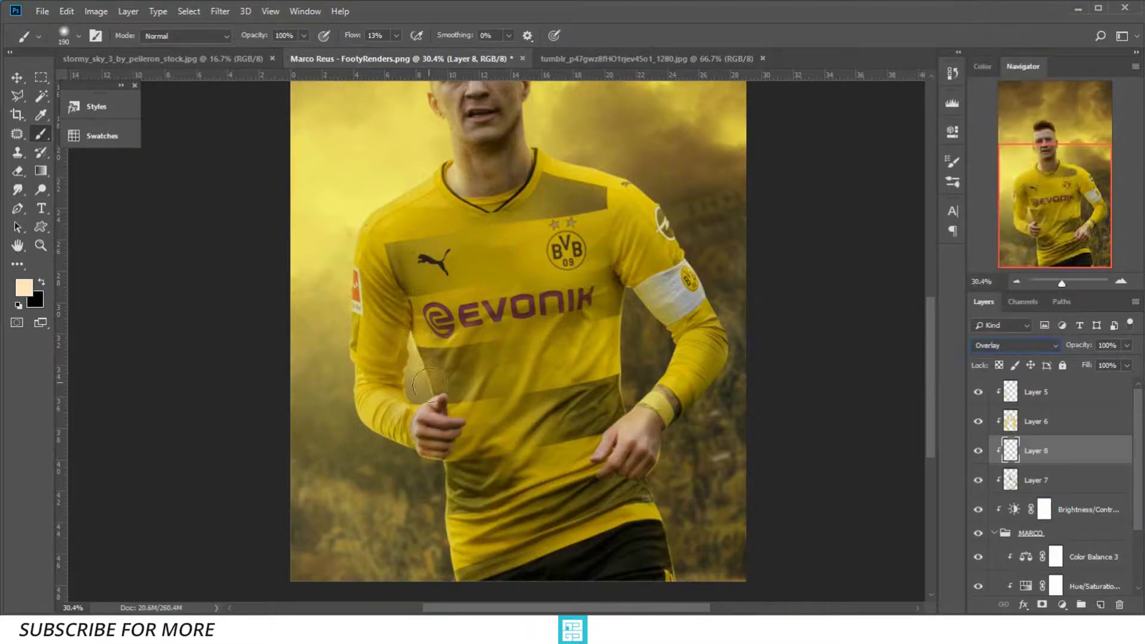
Paint Overlay glow along the left arm, right shoulder edge and left side of the head
mouse_move(405, 441)
mouse_down()
mouse_move(351, 313)
mouse_move(351, 446)
mouse_move(396, 327)
mouse_move(439, 293)
mouse_up()
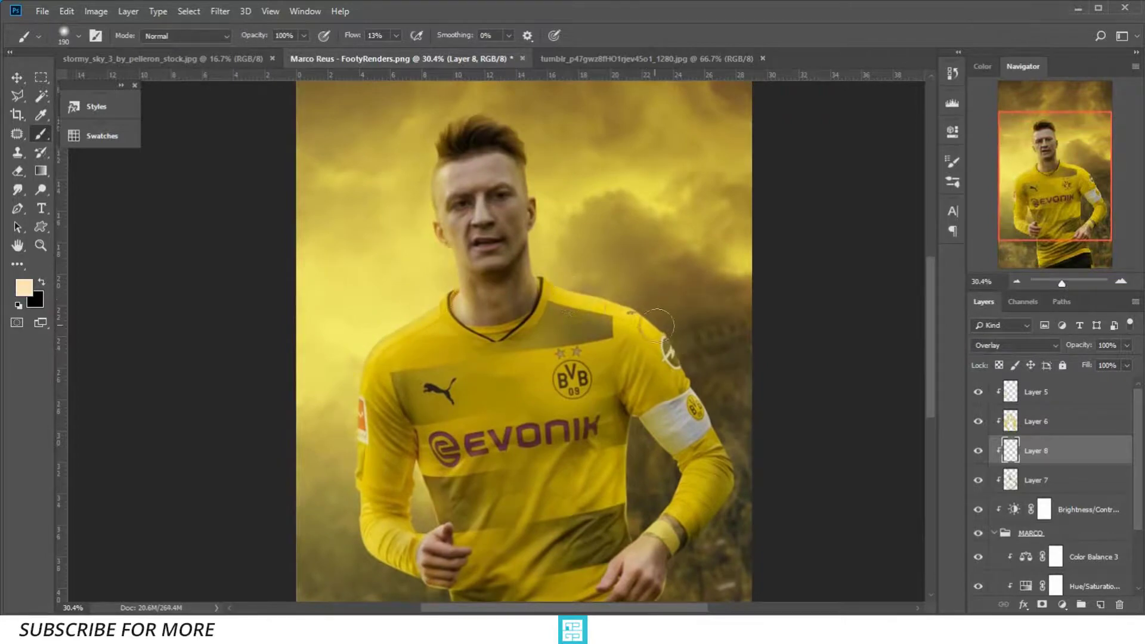
mouse_move(657, 325)
mouse_down()
mouse_move(564, 280)
mouse_move(549, 363)
mouse_up()
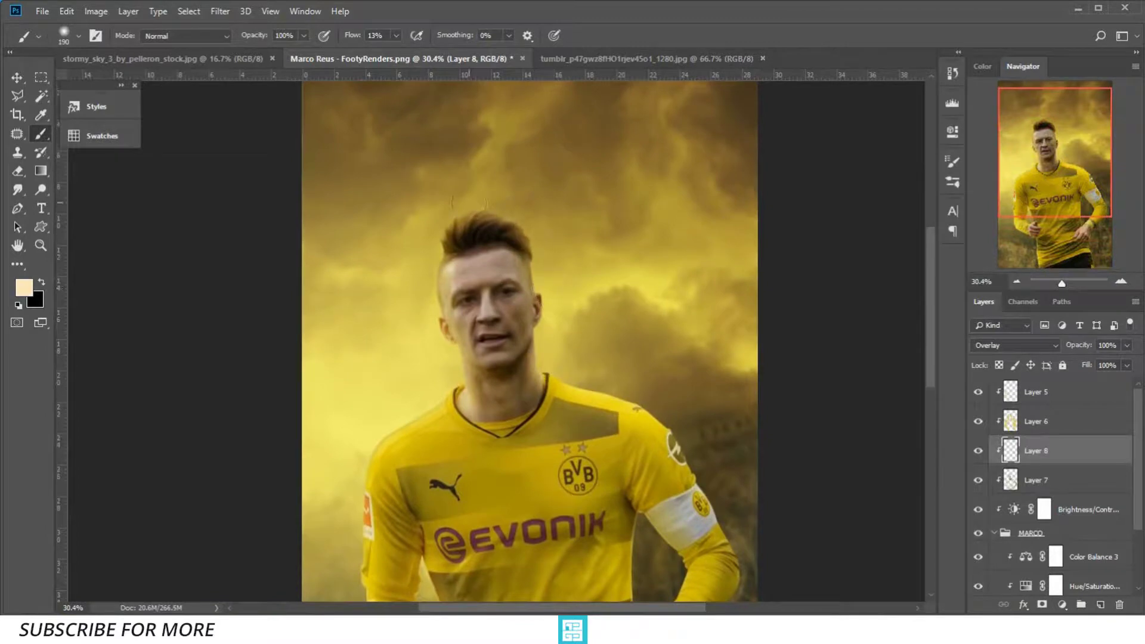
mouse_move(468, 203)
mouse_down()
mouse_move(417, 276)
mouse_move(452, 382)
mouse_up()
drag(477, 470, 472, 205)
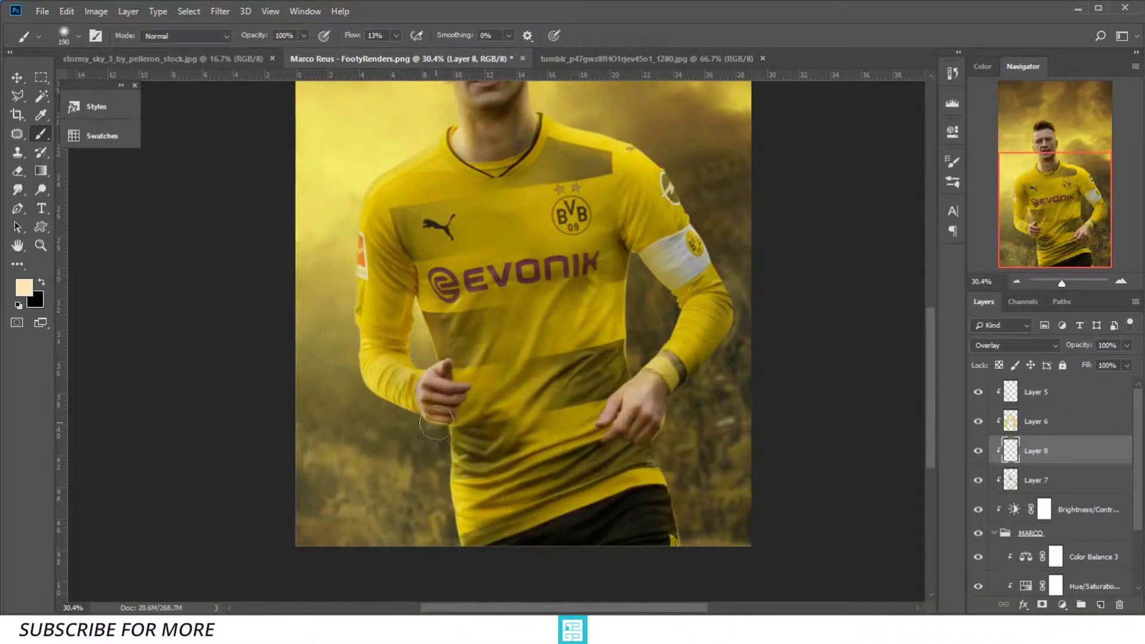
scroll(410, 360, up, 2)
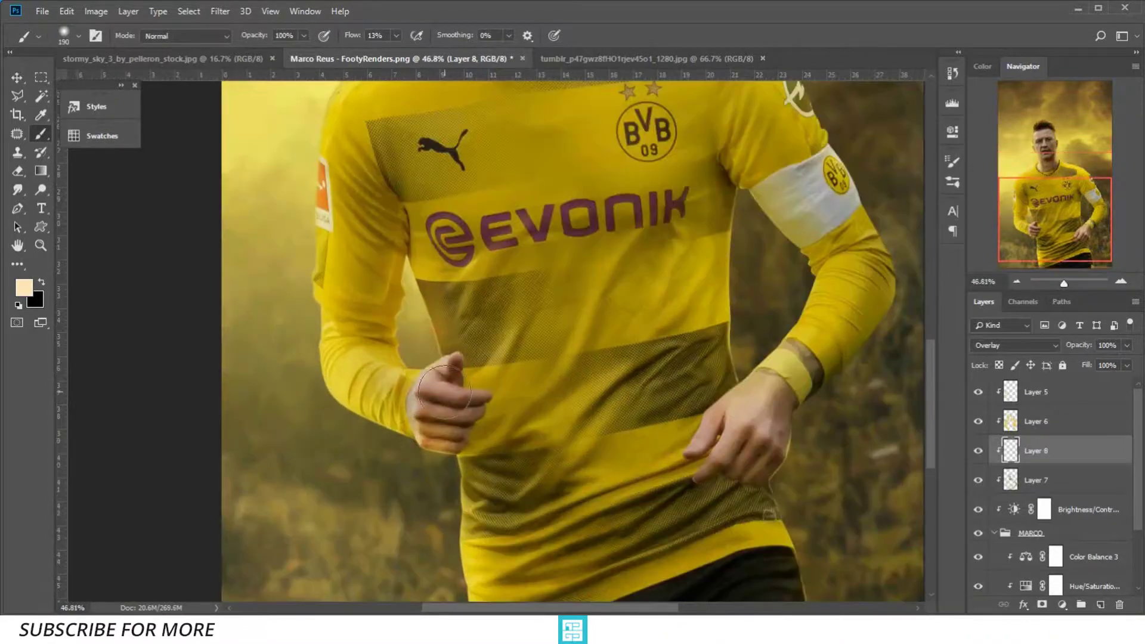
scroll(541, 457, down, 1)
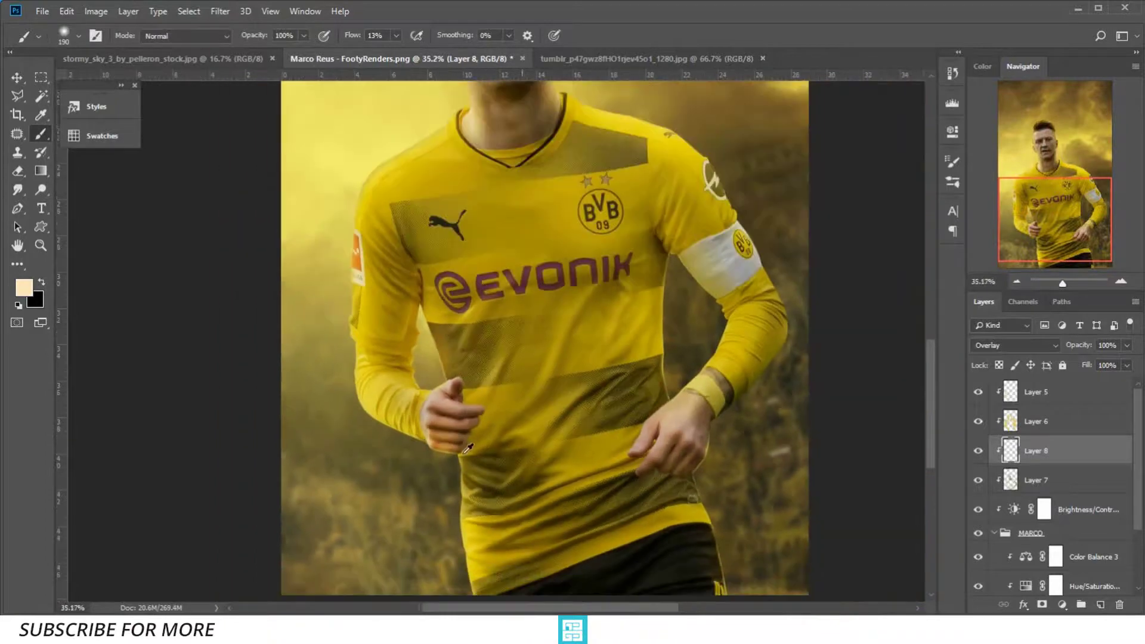
scroll(541, 456, down, 1)
scroll(457, 416, up, 1)
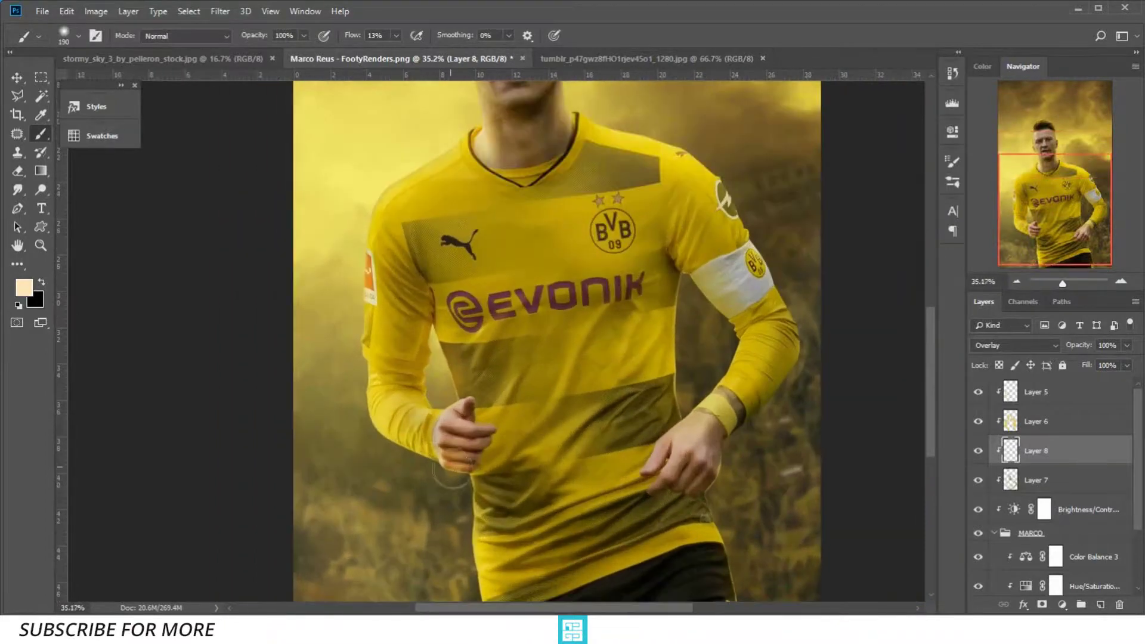
scroll(457, 416, up, 1)
mouse_move(457, 416)
mouse_down()
mouse_move(458, 356)
mouse_move(433, 306)
mouse_up()
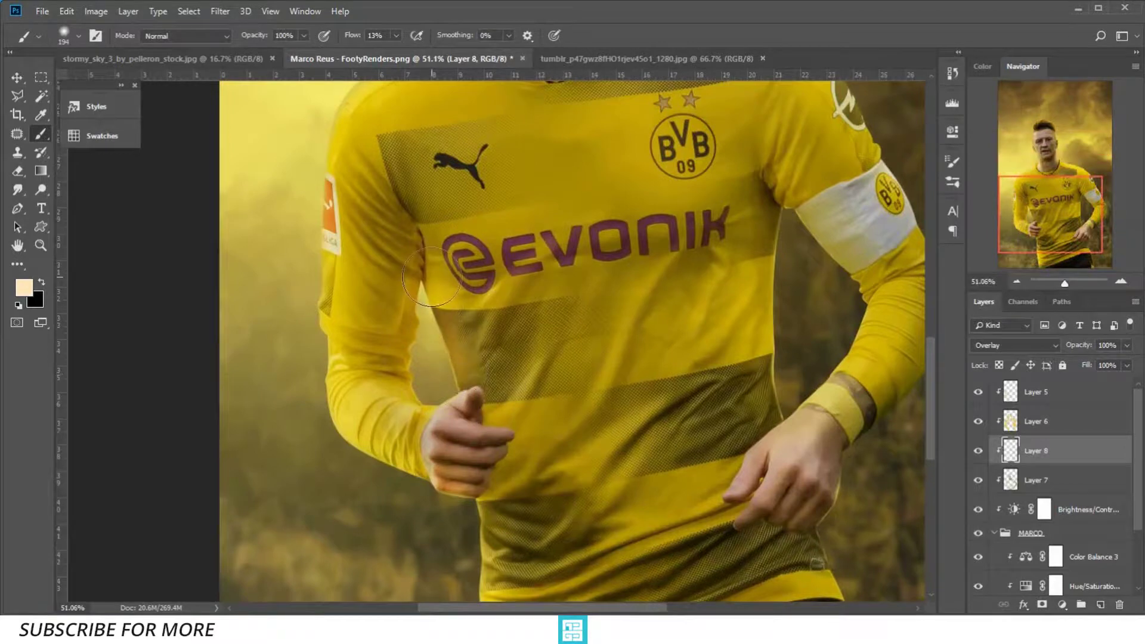
scroll(431, 277, down, 1)
click(1026, 483)
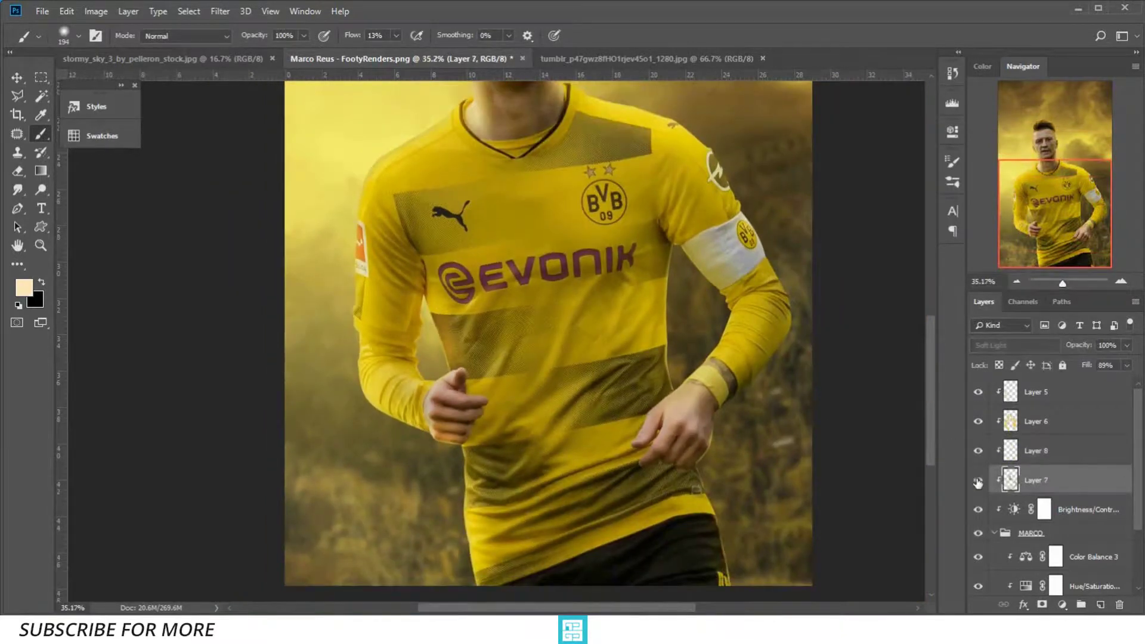
Toggle Layers 7, 8 and 5 on and off to compare their effect
click(978, 480)
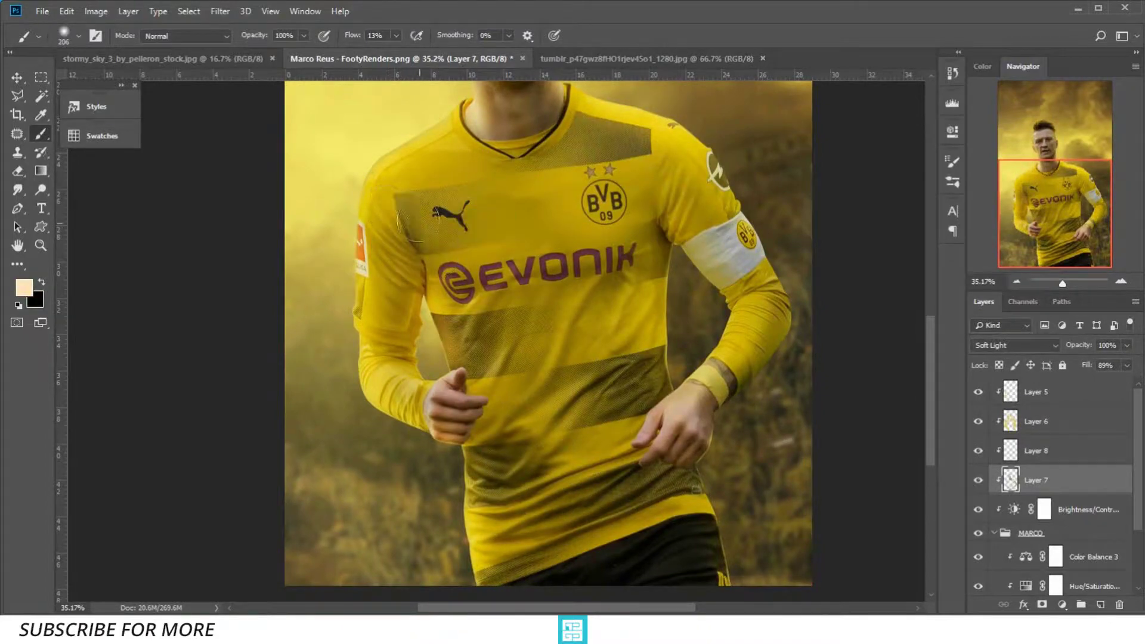
scroll(451, 290, down, 2)
scroll(456, 301, down, 1)
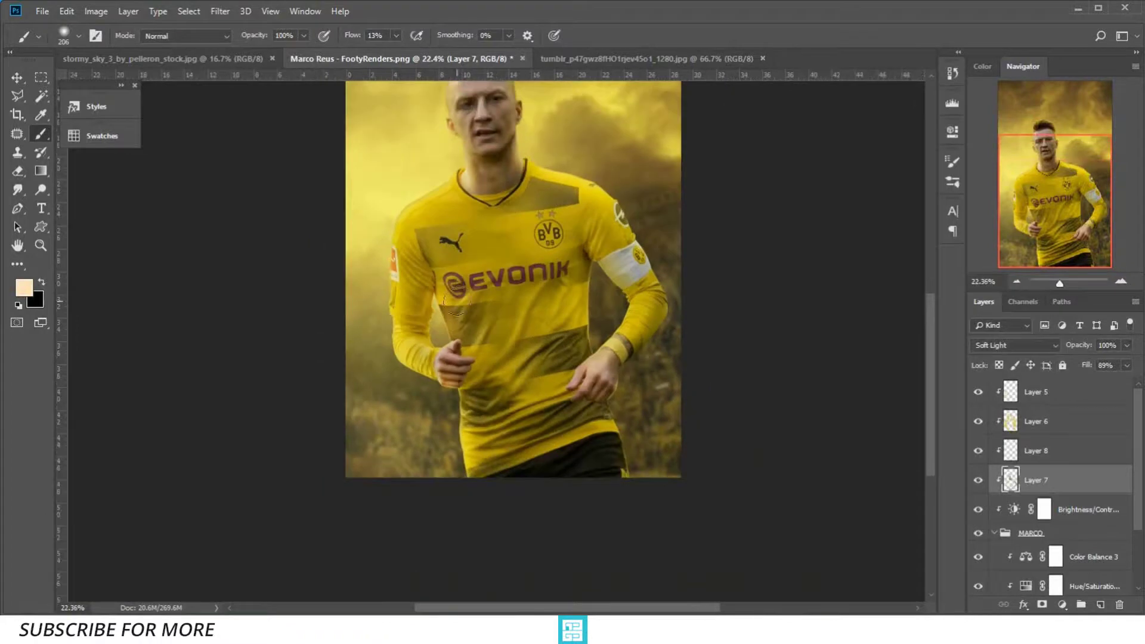
scroll(462, 330, up, 2)
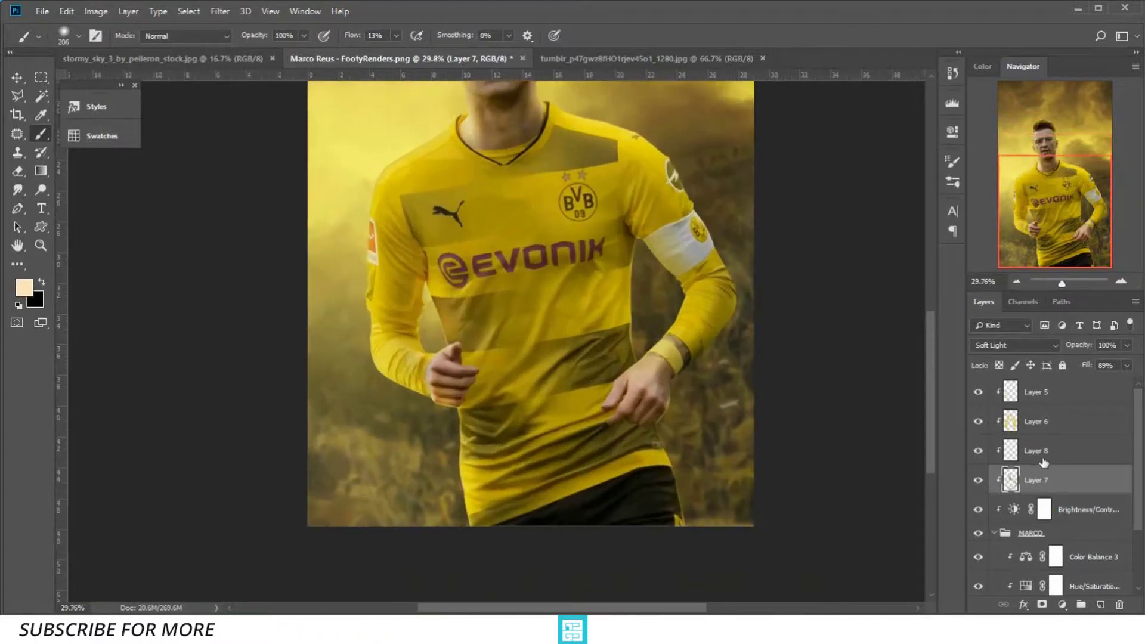
click(978, 451)
click(977, 392)
click(977, 451)
Add a layer mask to Layer 8 with black as the painting colour
click(1036, 451)
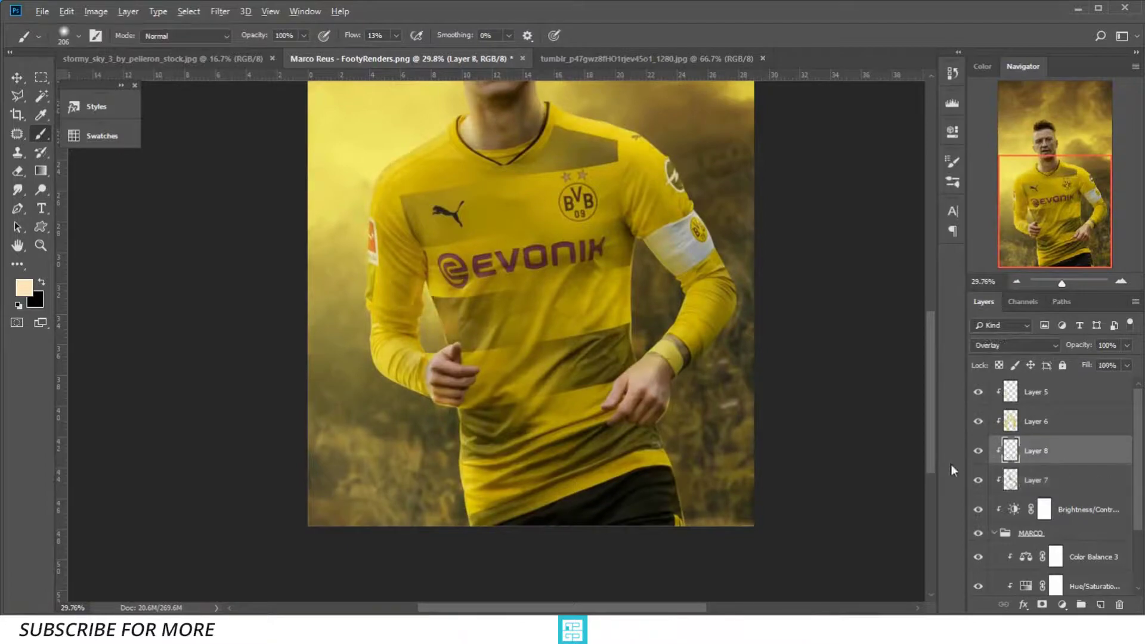
scroll(500, 339, up, 1)
click(1042, 605)
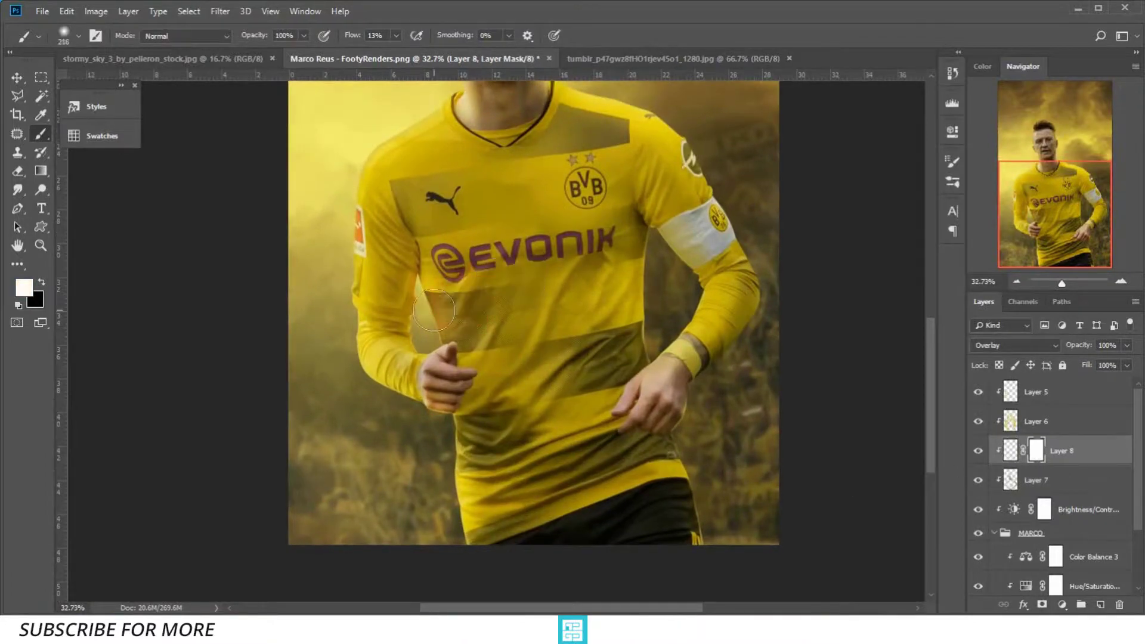
key(x)
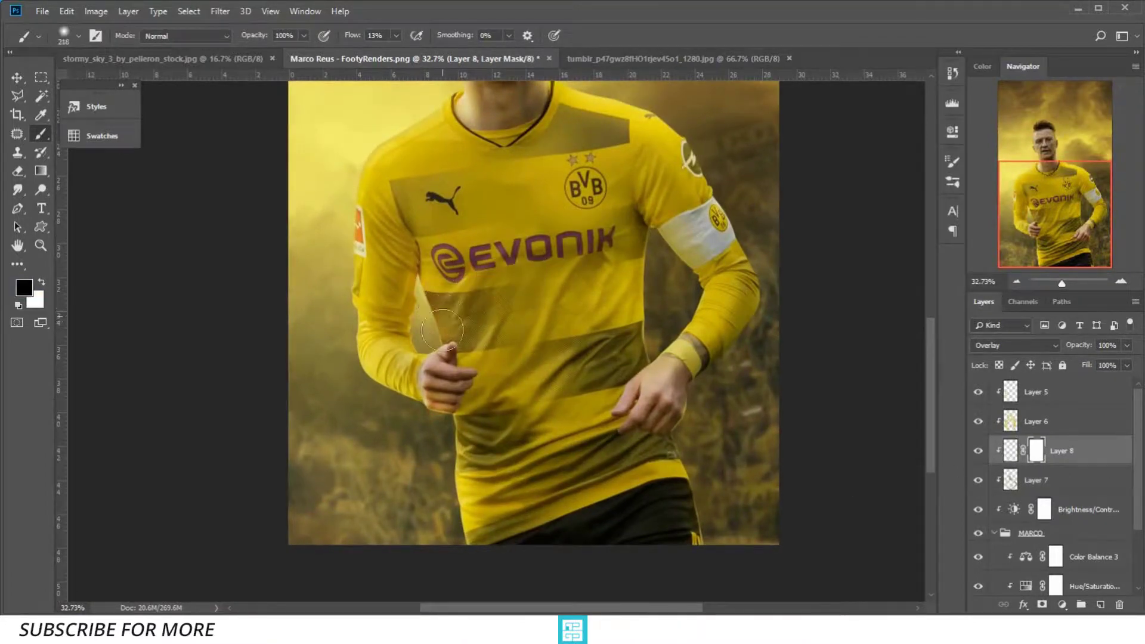
scroll(534, 311, down, 3)
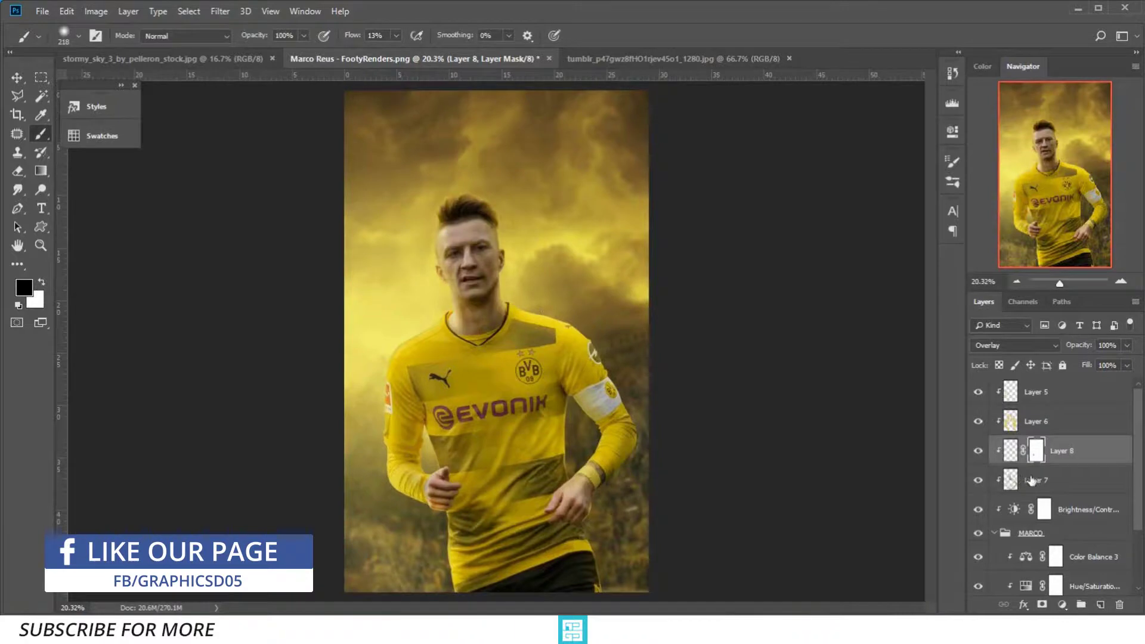
click(978, 422)
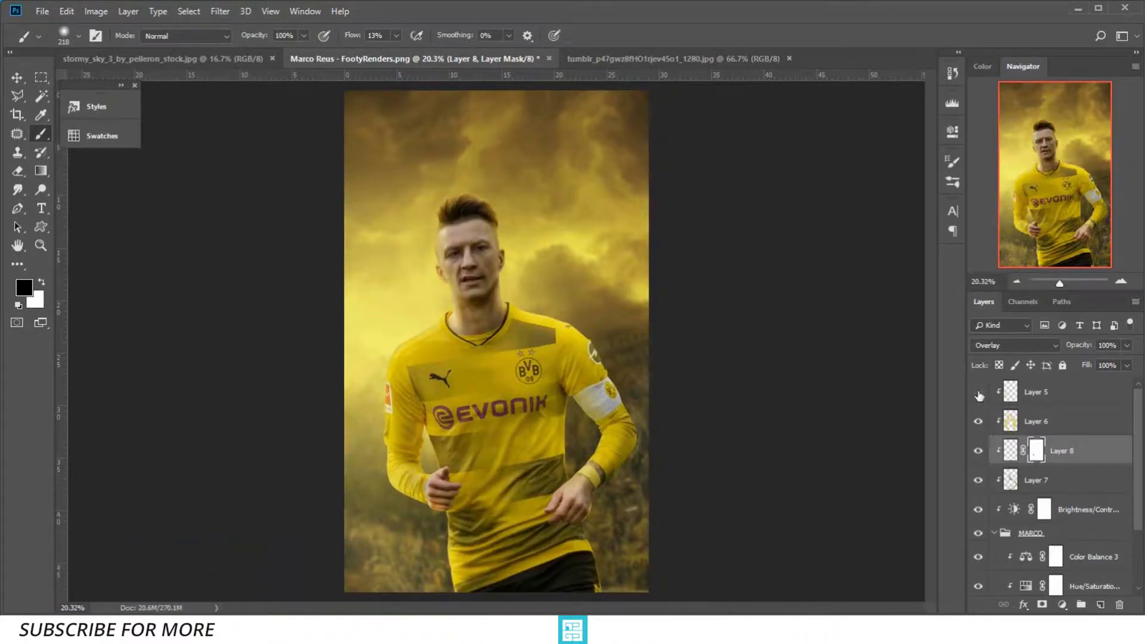
click(1025, 394)
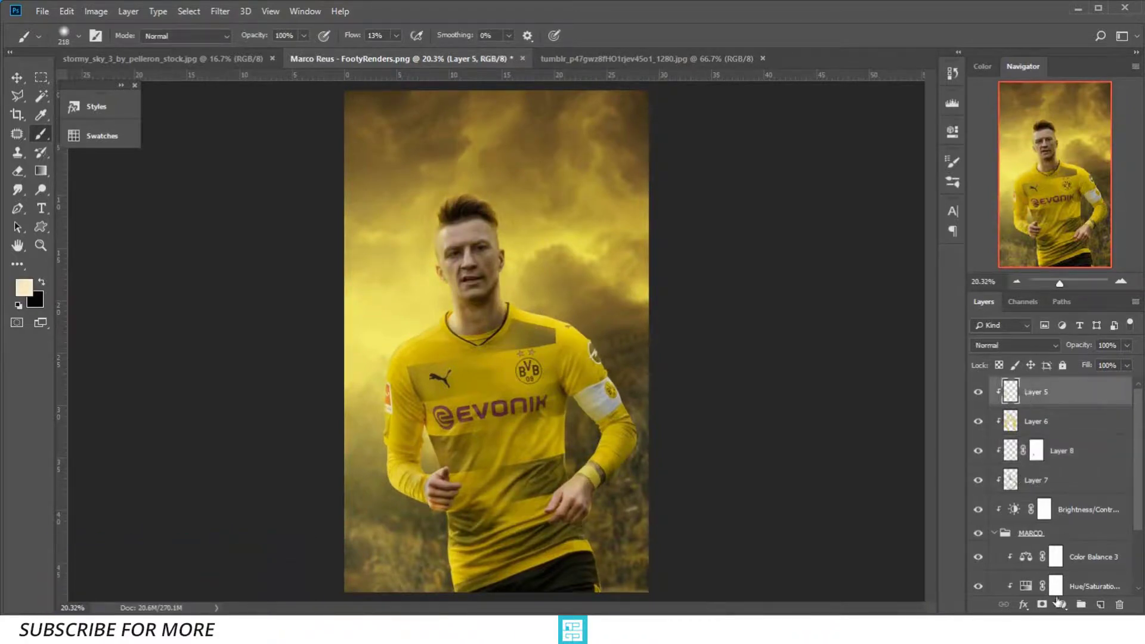
Enlarge the soft brush to about 291 px and brush light around the player's head on Layer 5
alt+right_click(387, 292)
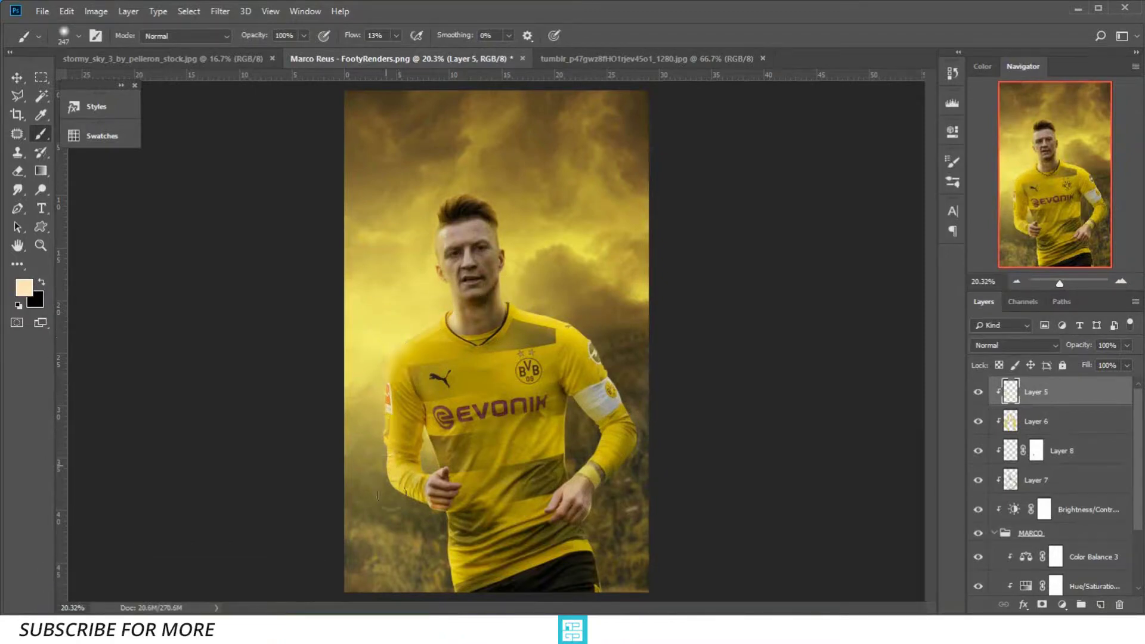
scroll(441, 528, down, 1)
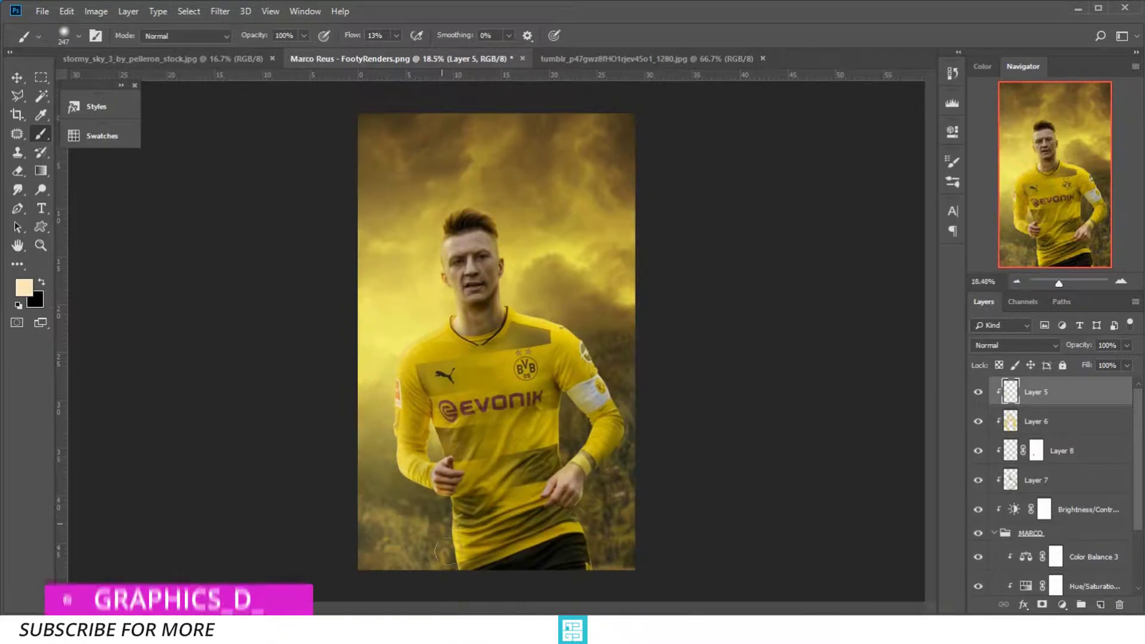
drag(436, 505, 468, 506)
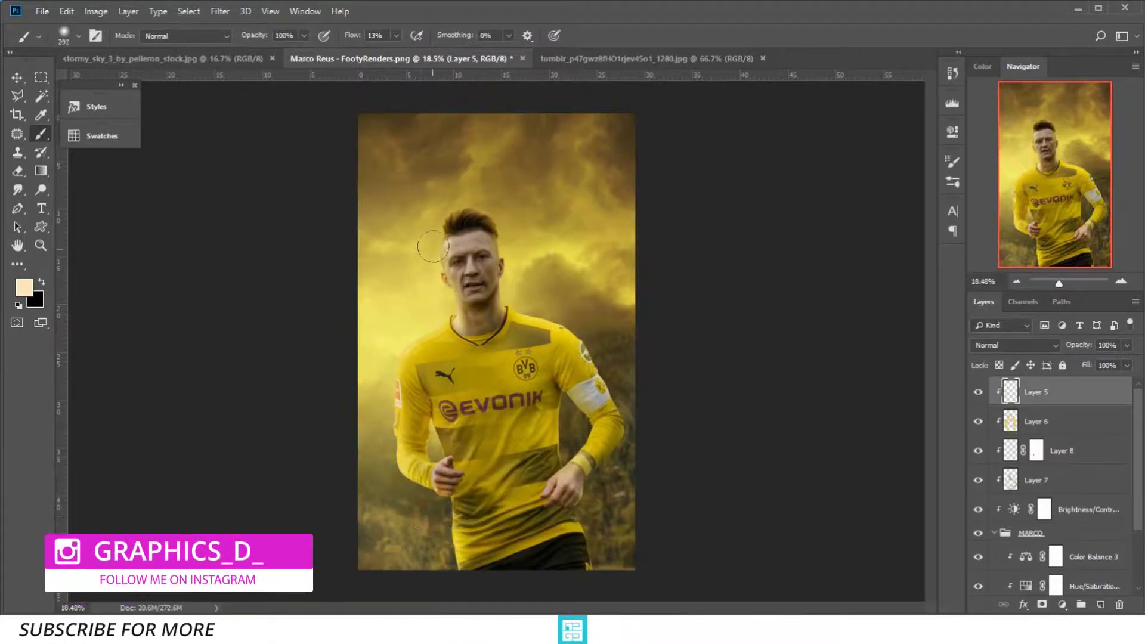
scroll(432, 223, up, 4)
scroll(433, 221, up, 4)
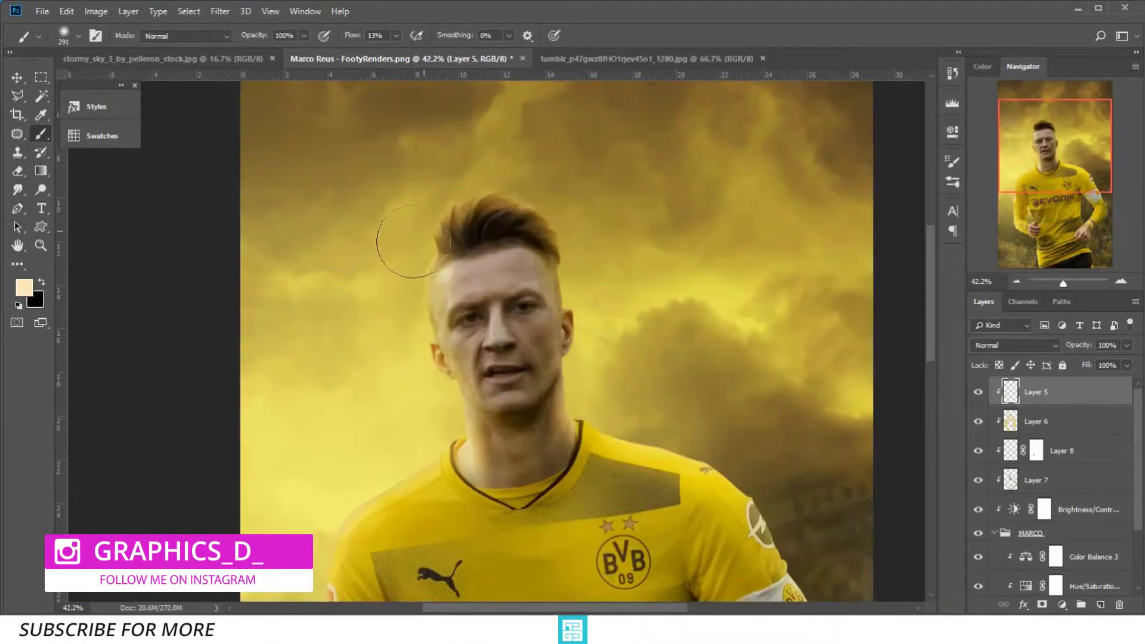
scroll(428, 367, down, 6)
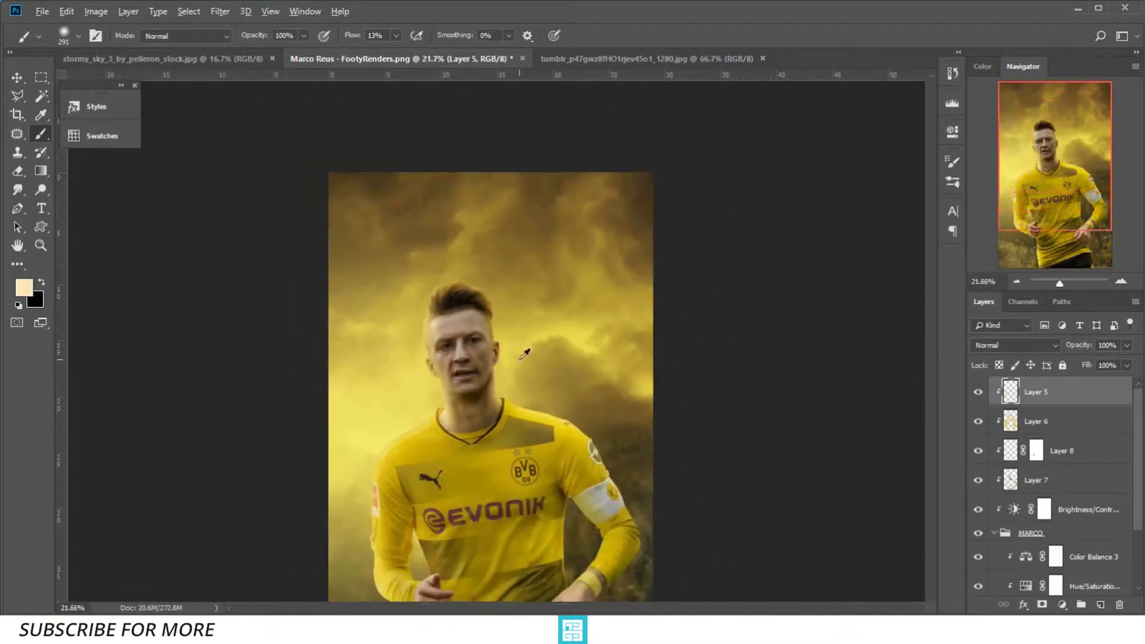
scroll(524, 345, down, 1)
drag(473, 306, 474, 307)
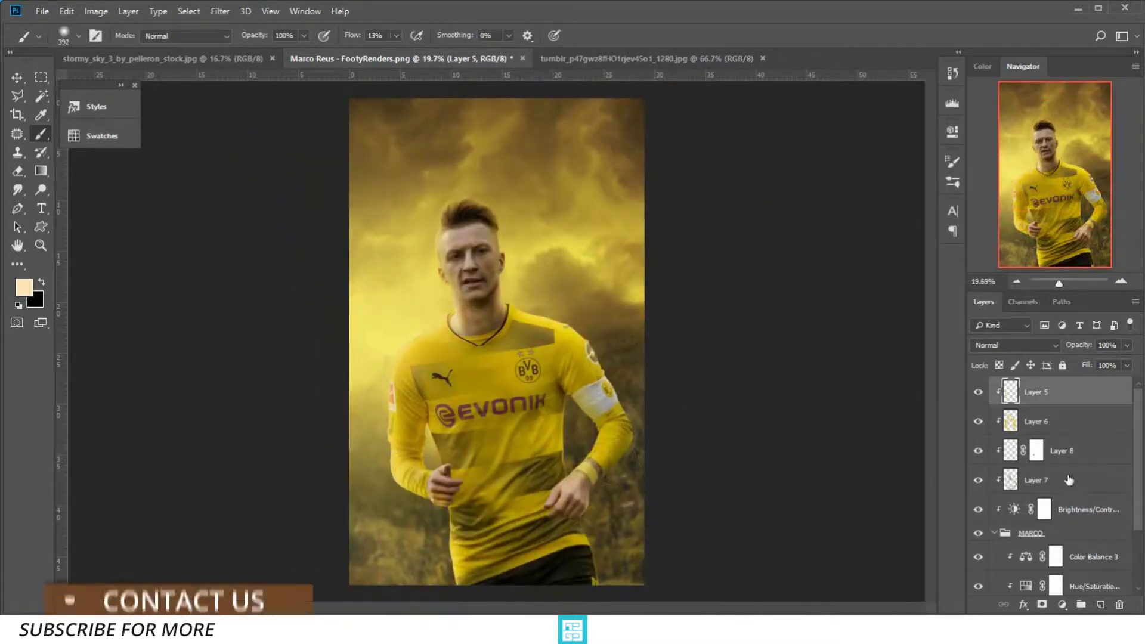
Add a clipped Curves 3 layer with a raised black point and a slightly shifted midpoint
click(1062, 605)
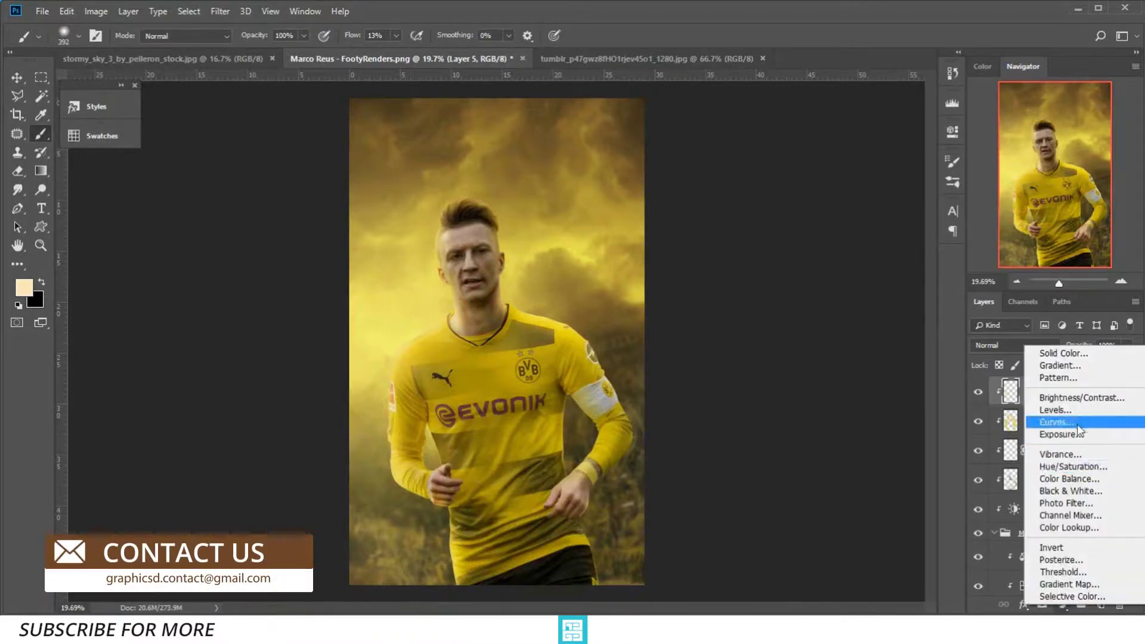
click(1058, 422)
click(830, 369)
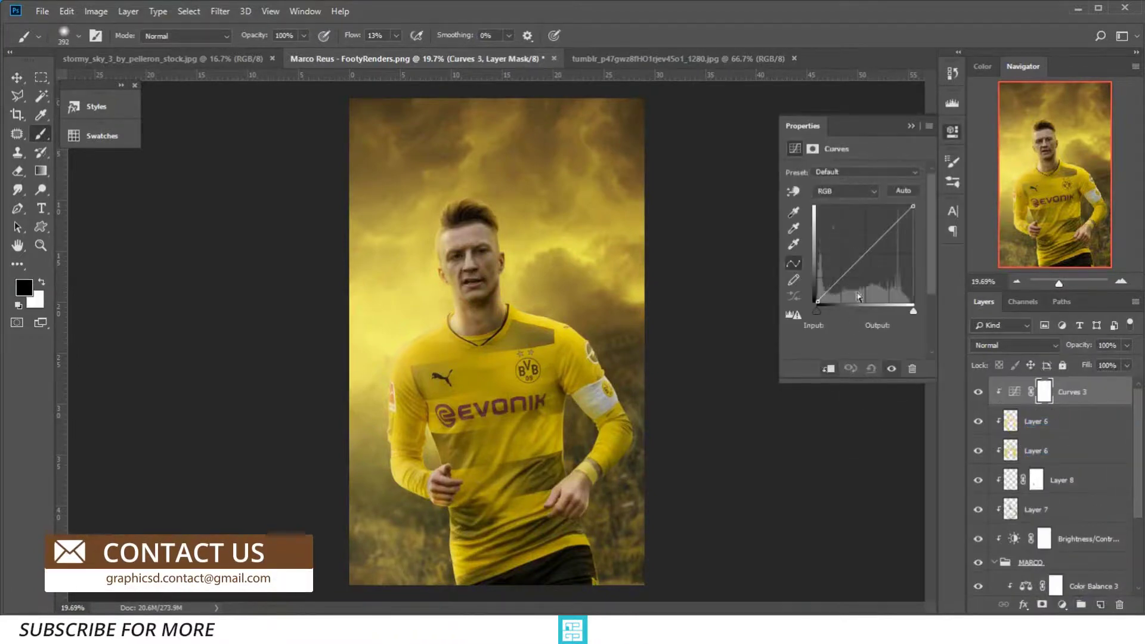
drag(863, 255, 863, 260)
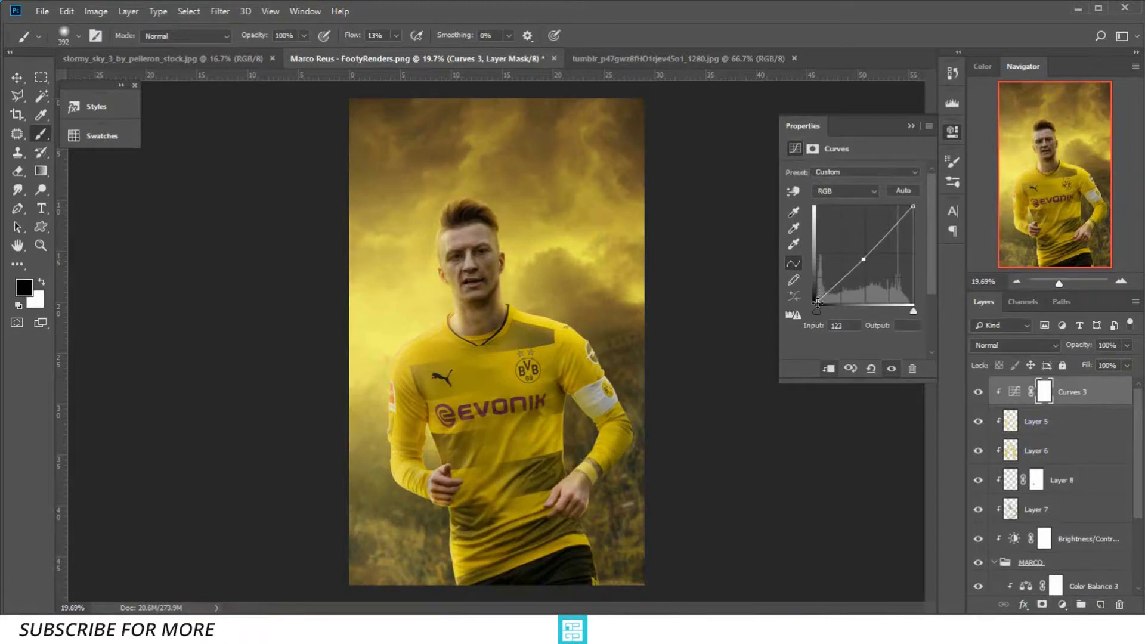
drag(817, 302, 818, 297)
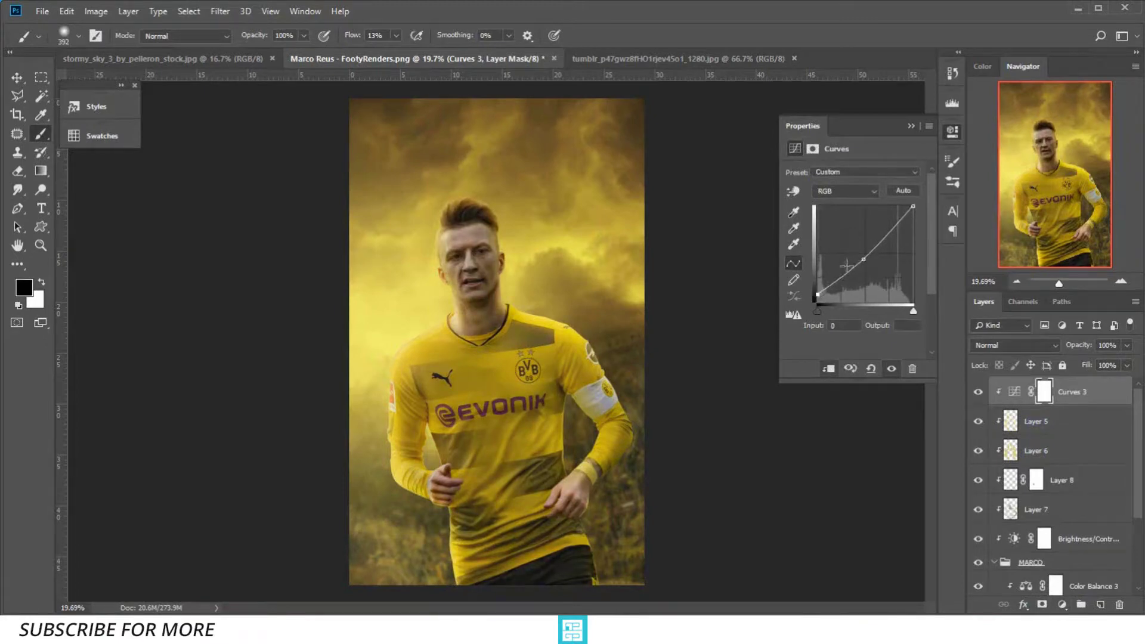
drag(863, 258, 860, 259)
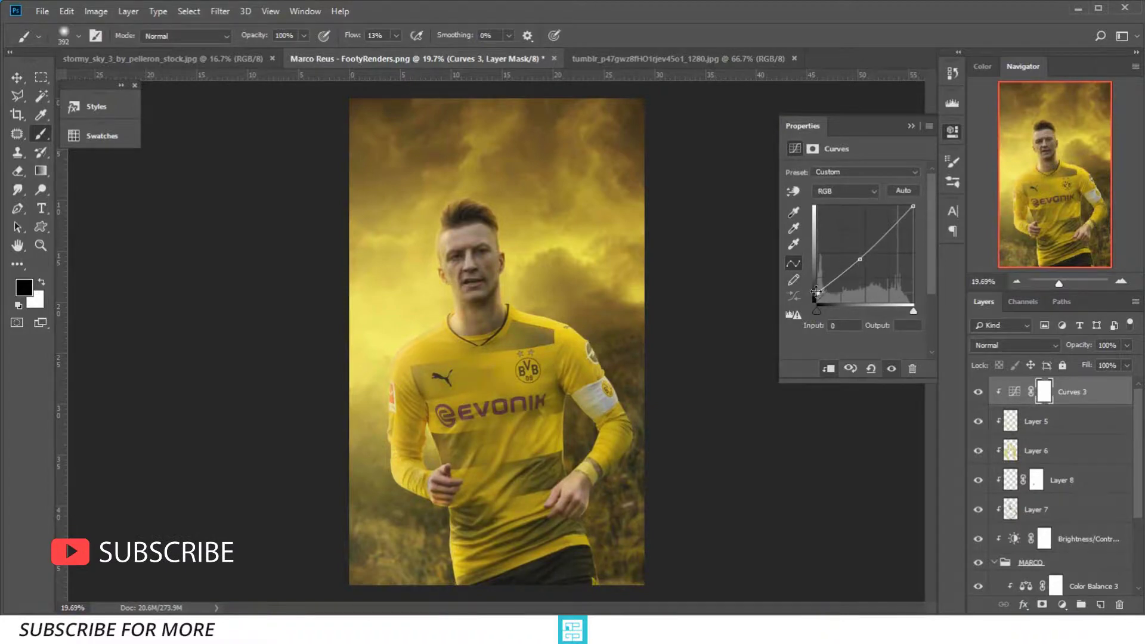
click(909, 127)
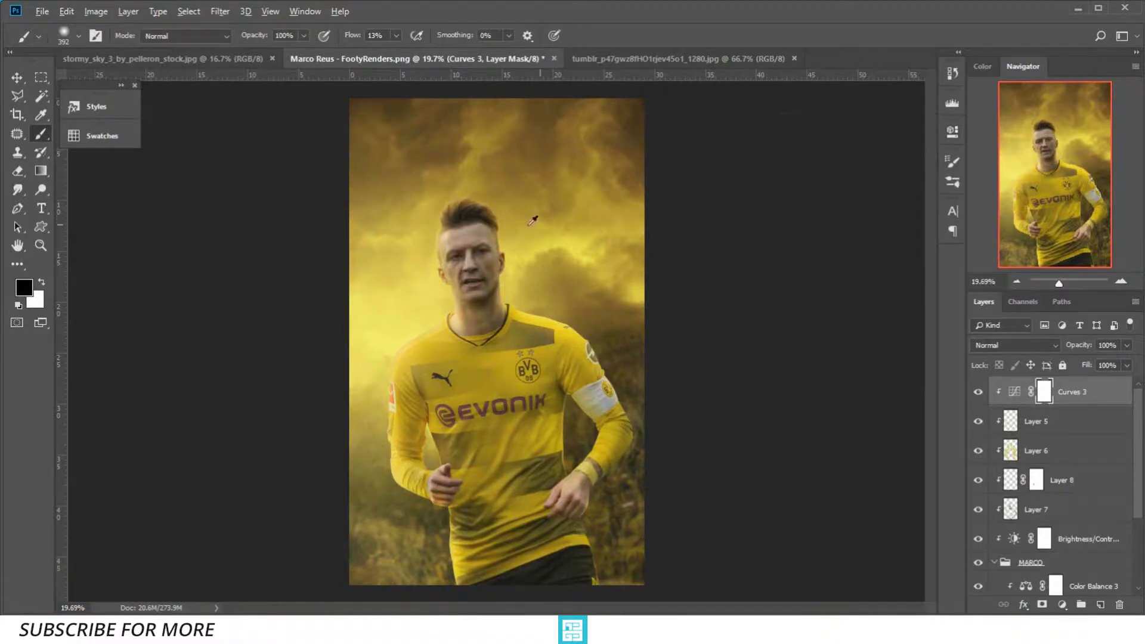
scroll(477, 286, up, 4)
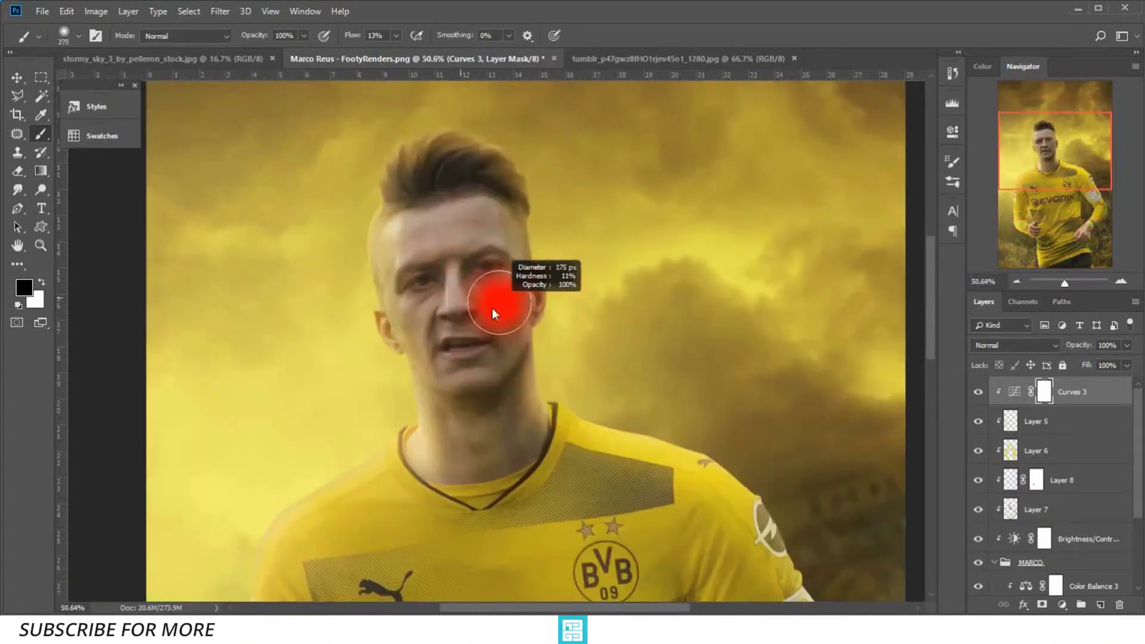
On Layer 6, brighten the nose bridge, shrinking the brush to about 33 px for the chin
click(1095, 448)
alt+right_click(506, 361)
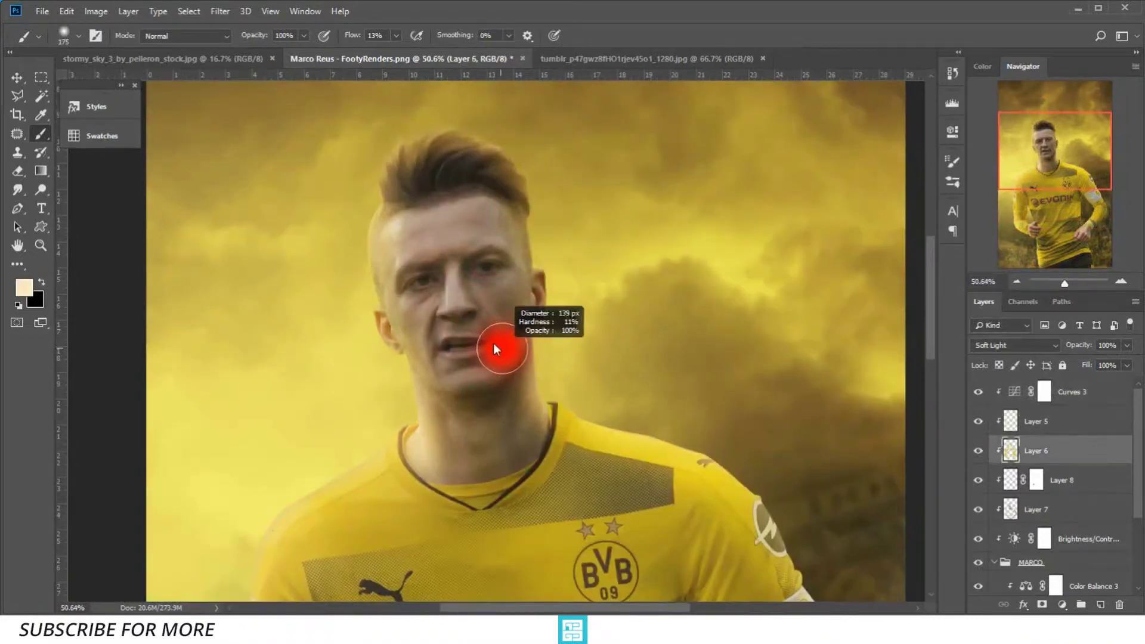
mouse_move(443, 254)
mouse_down()
mouse_move(460, 305)
mouse_move(507, 376)
mouse_up()
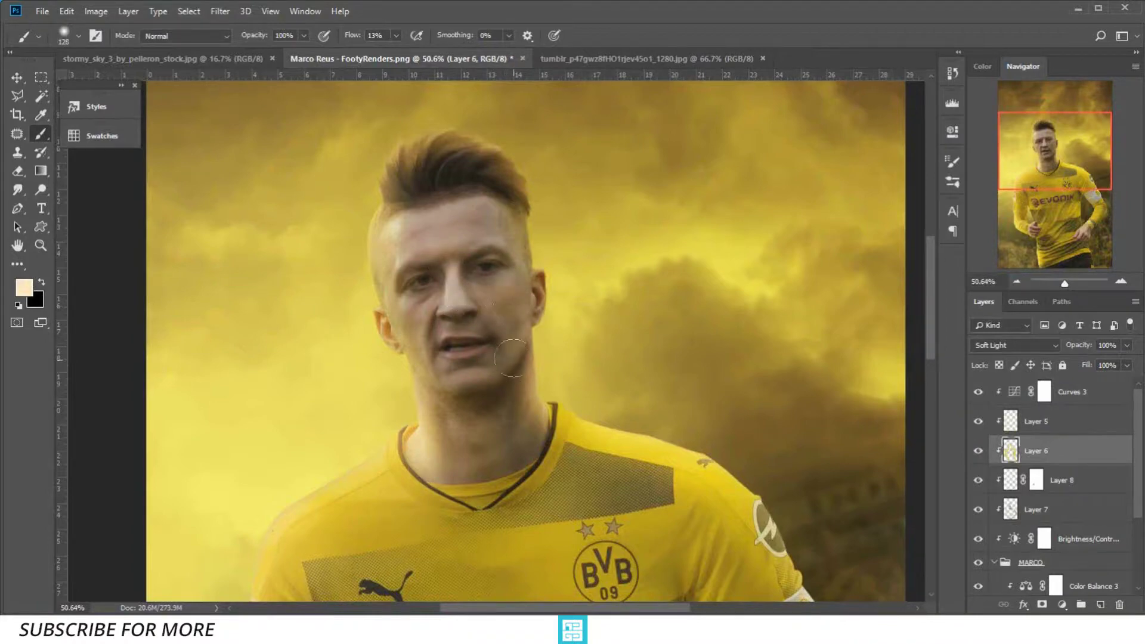
alt+right_click(506, 376)
alt+right_click(490, 365)
alt+right_click(454, 359)
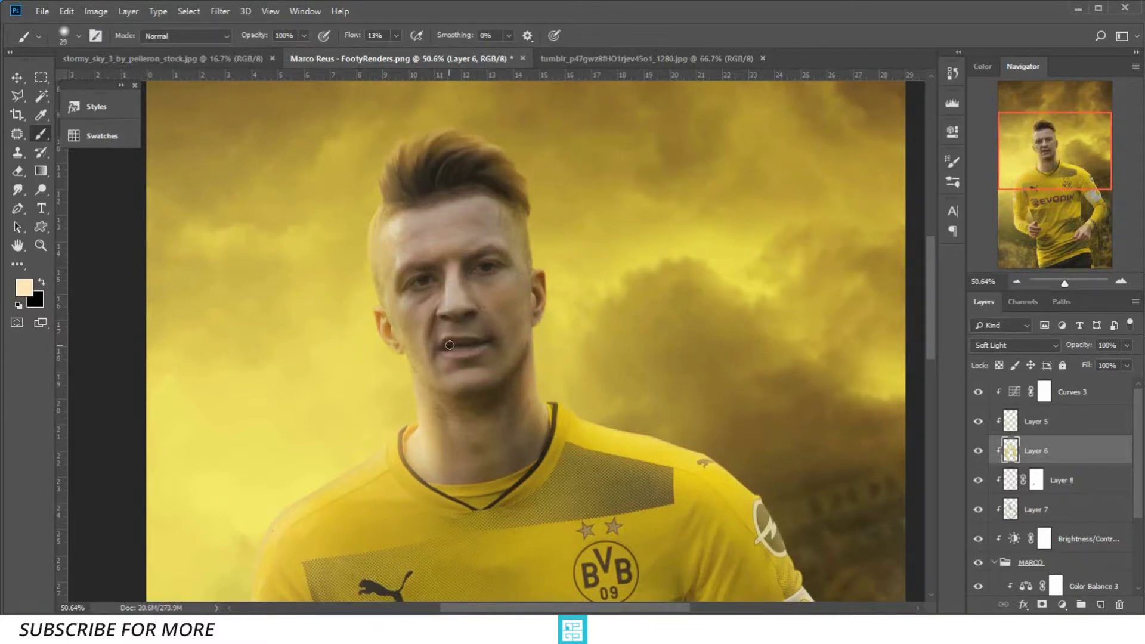
scroll(495, 338, down, 2)
Enlarge the brush and swap between black and cream for broad face lighting
alt+right_click(496, 310)
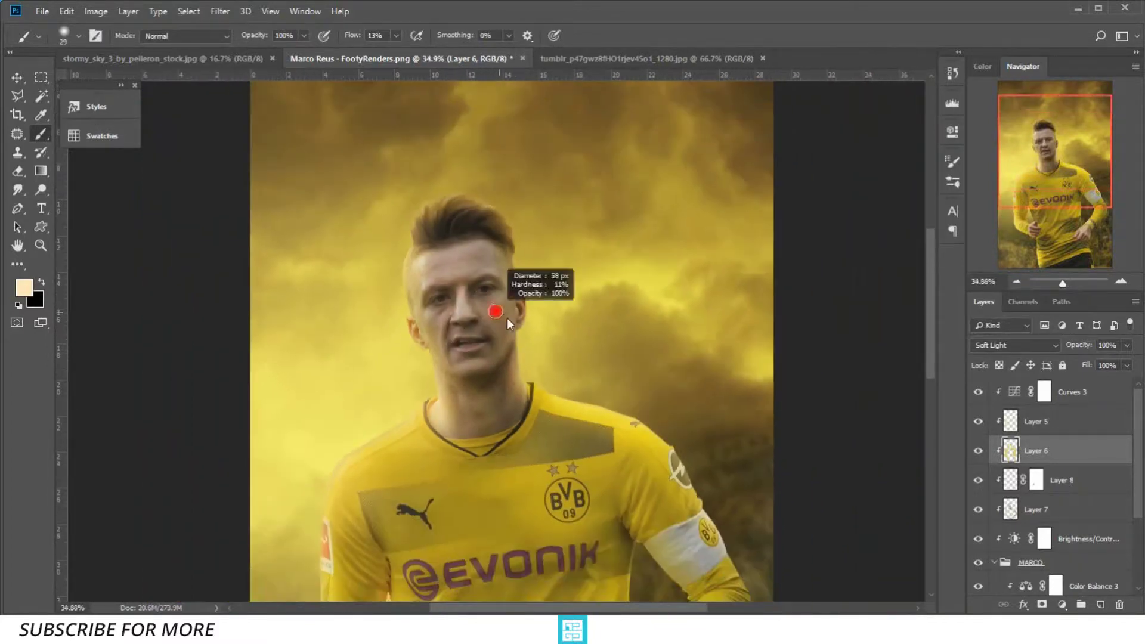
alt+right_click(427, 287)
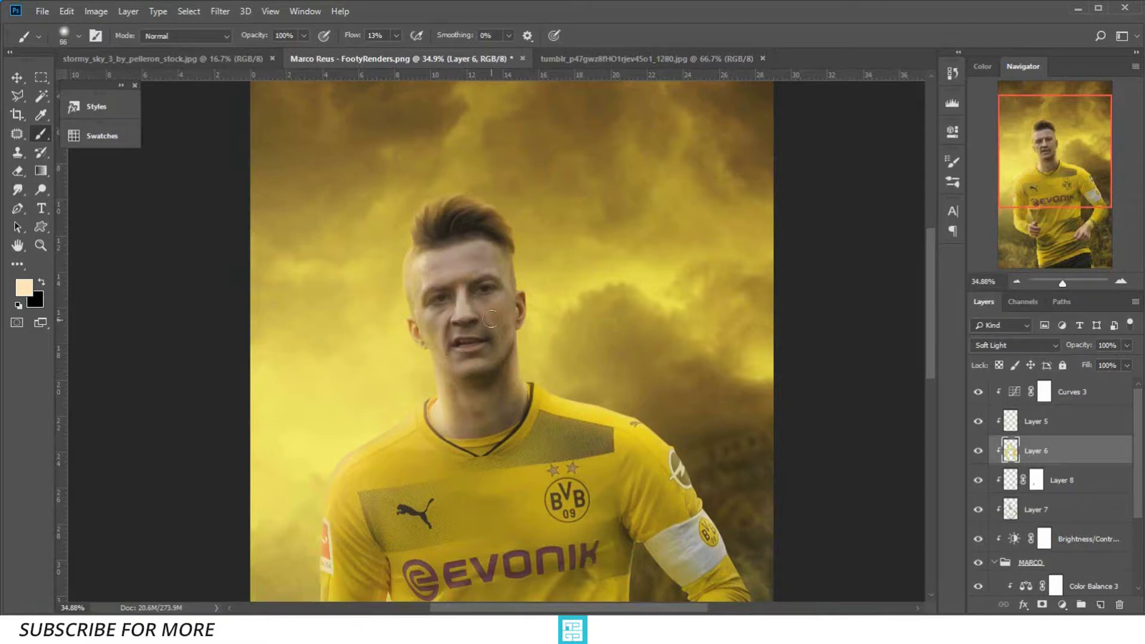
scroll(497, 333, down, 1)
alt+right_click(501, 298)
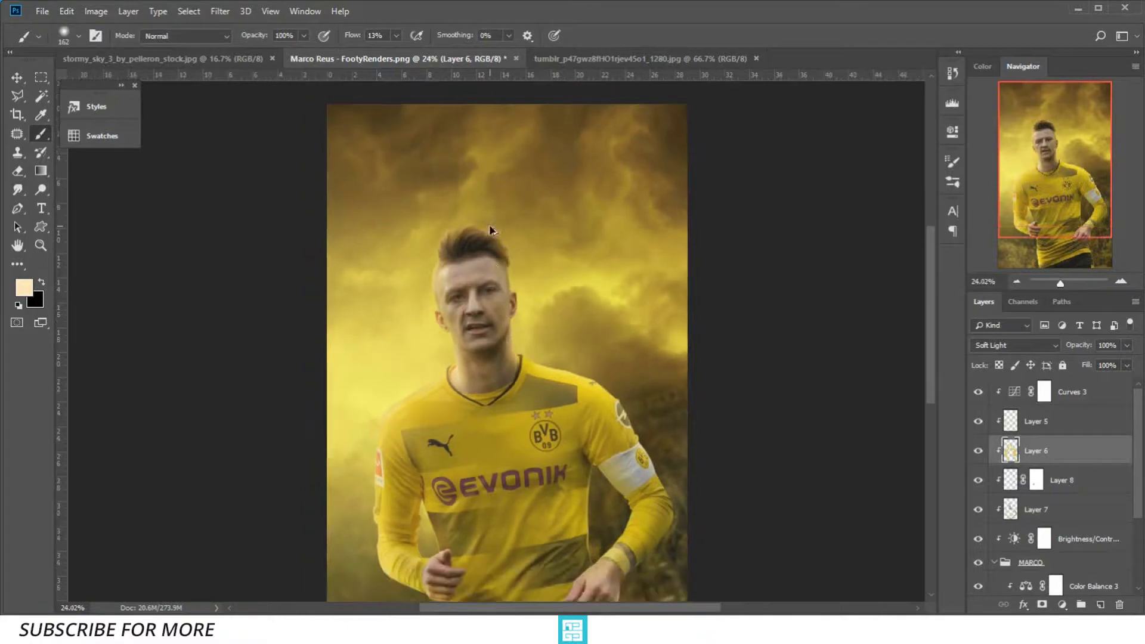
scroll(496, 291, up, 1)
key(x)
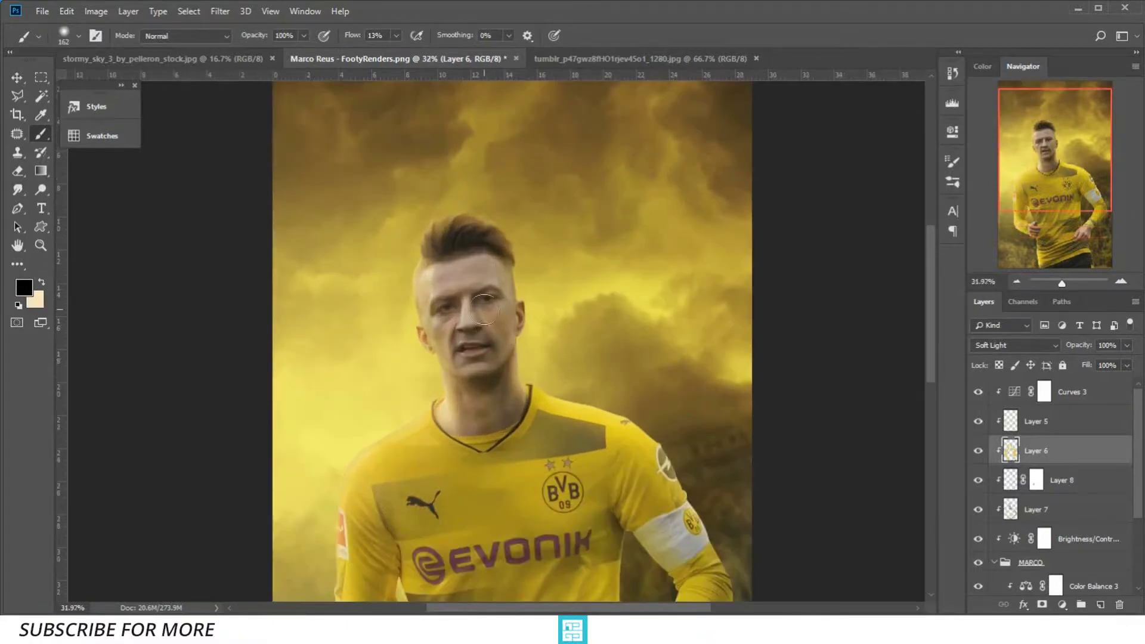
scroll(531, 309, up, 1)
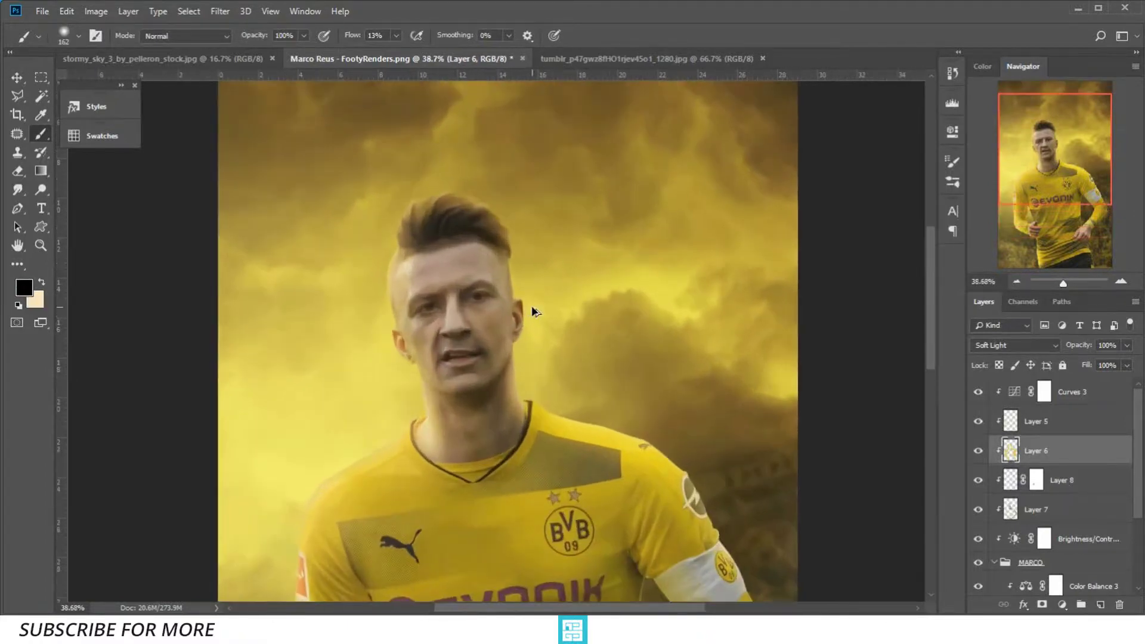
scroll(531, 306, down, 2)
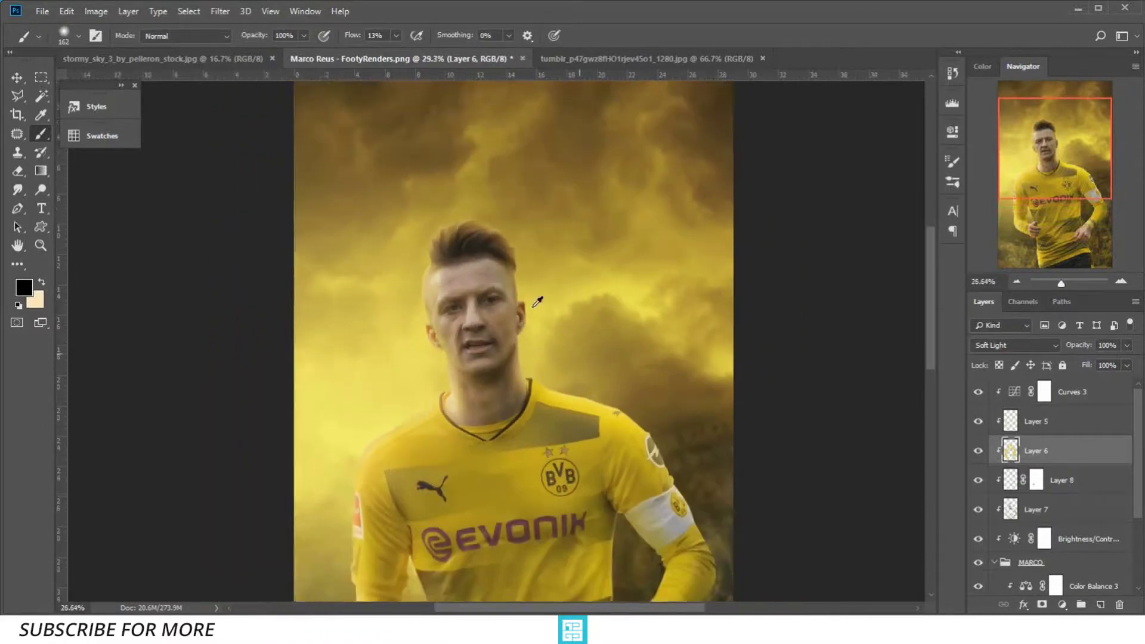
scroll(531, 306, down, 2)
drag(531, 307, 550, 286)
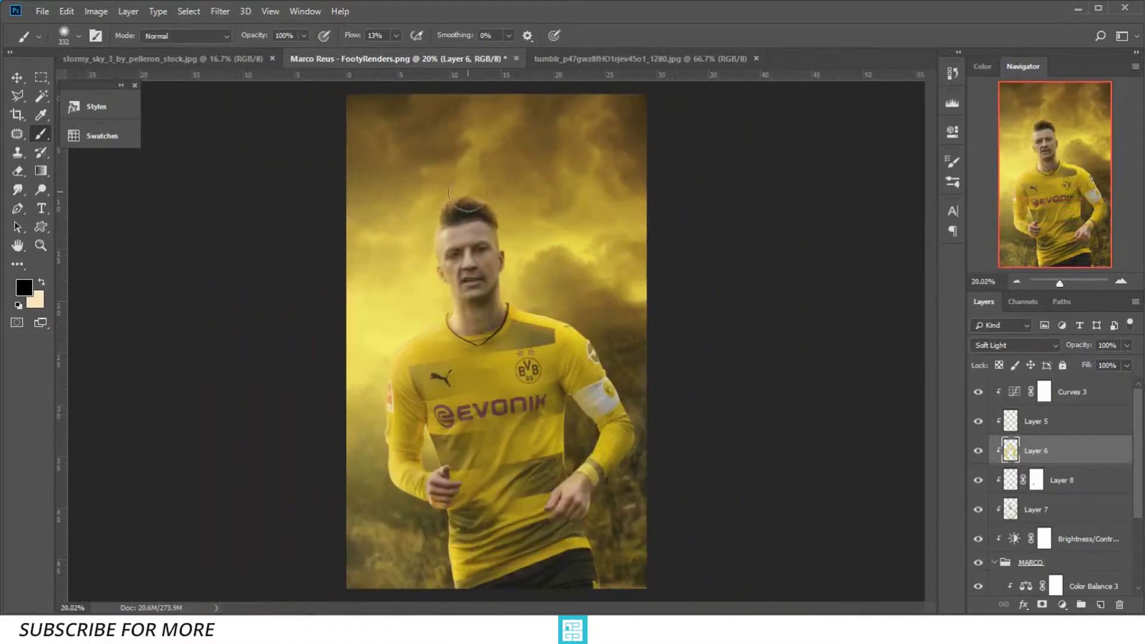
key(x)
key(x)
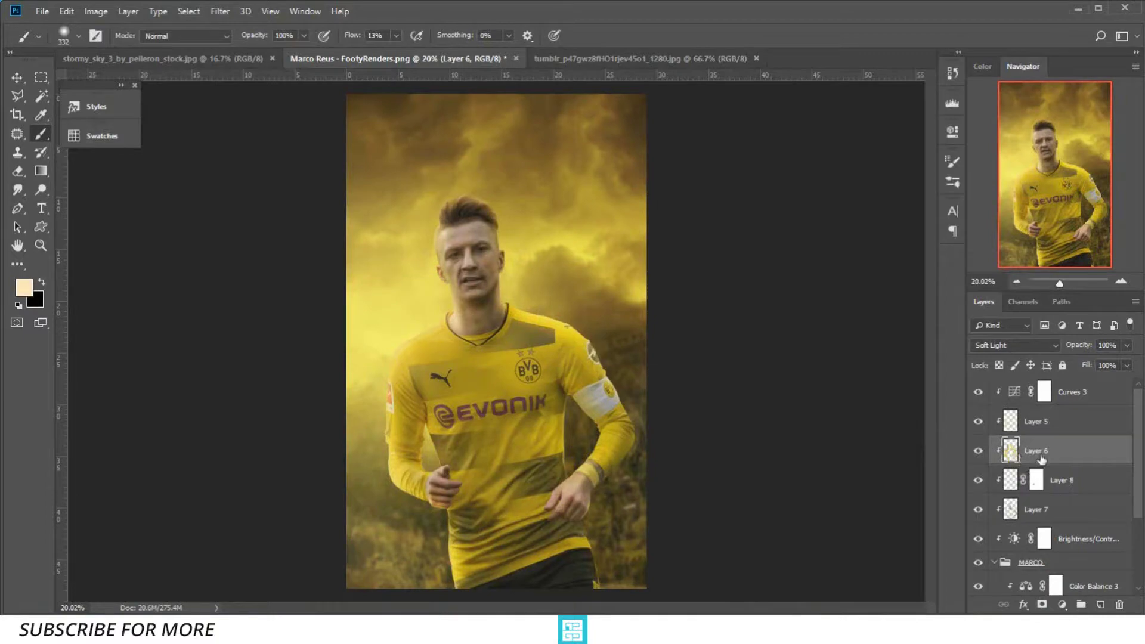
Add a Curves 4 layer with a contrast-deepening RGB curve and a Blue channel tweak
click(1069, 398)
click(1059, 605)
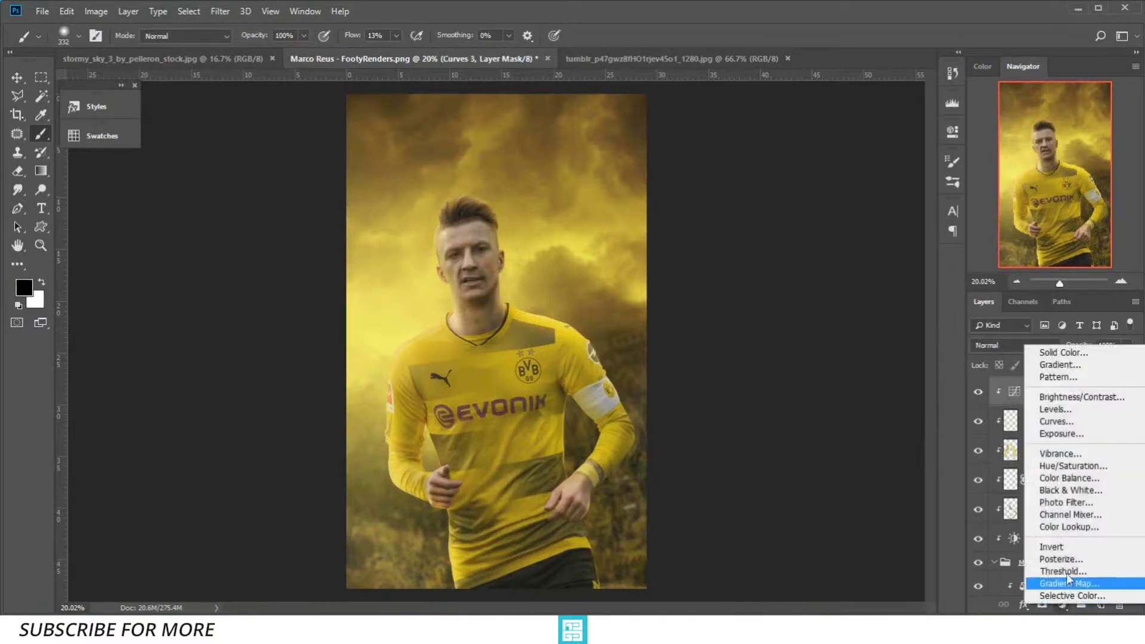
click(1079, 420)
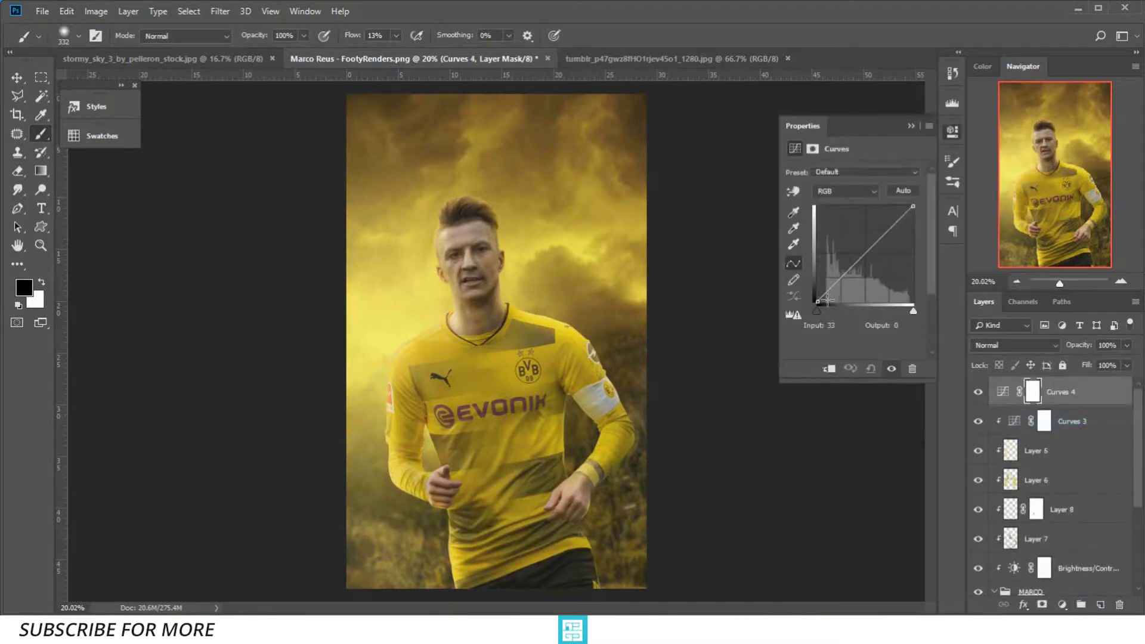
drag(819, 301, 811, 293)
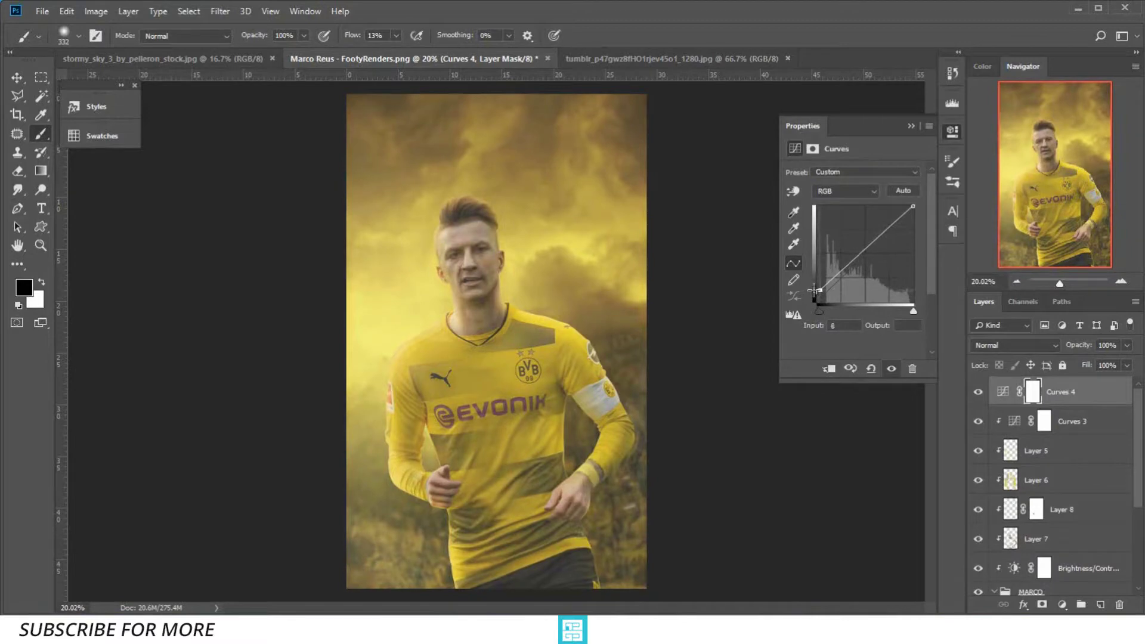
drag(812, 291, 808, 292)
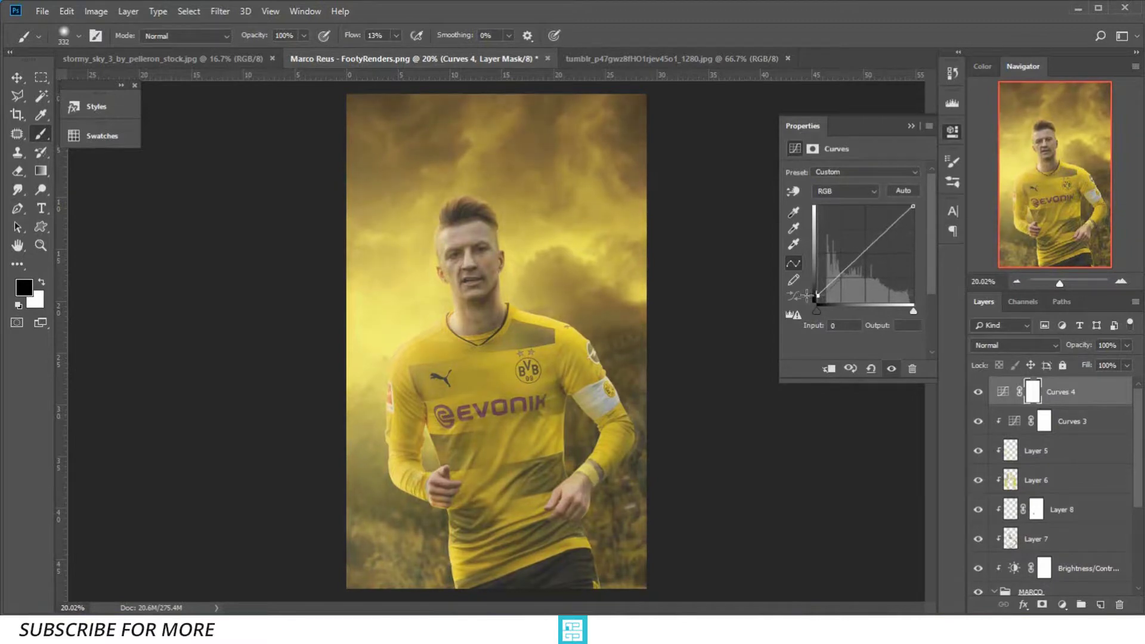
drag(835, 278, 871, 245)
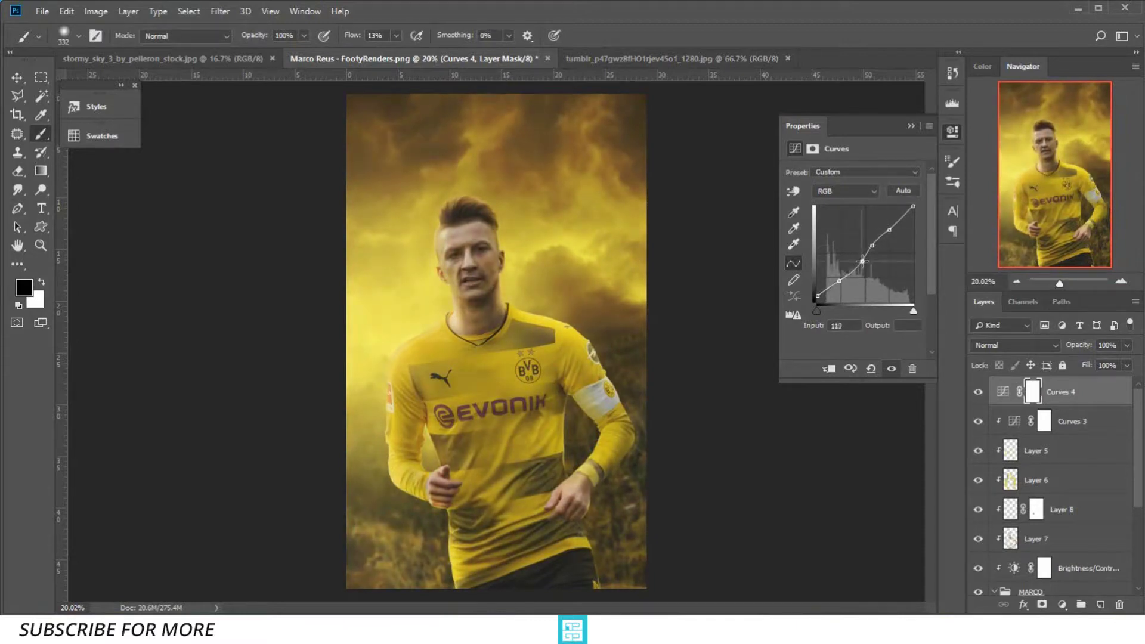
drag(861, 261, 859, 261)
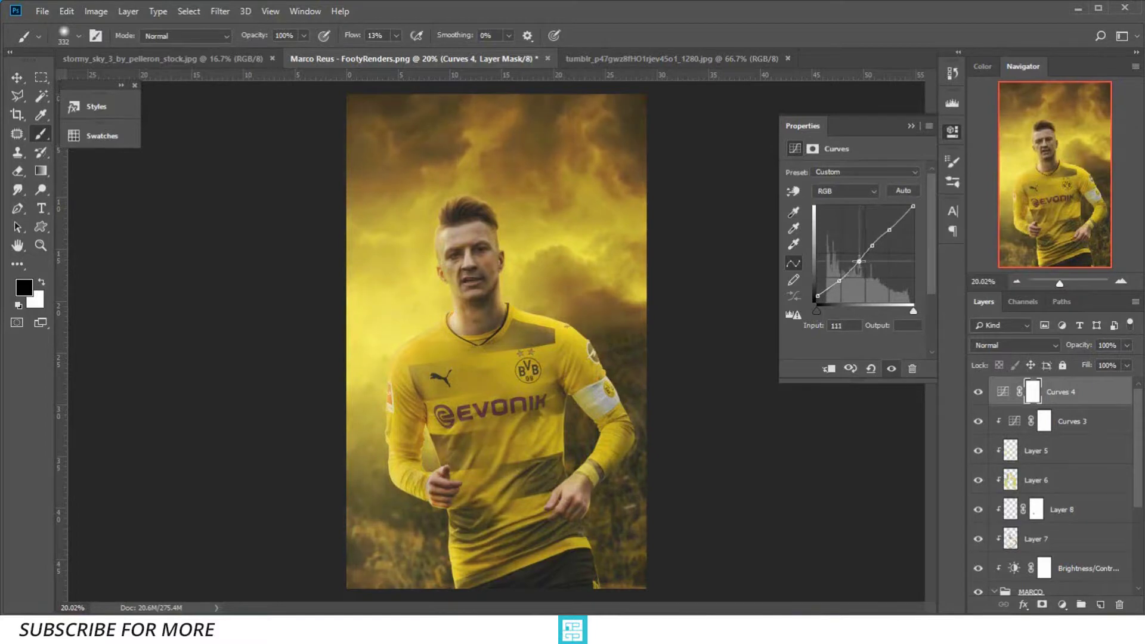
click(845, 191)
click(835, 238)
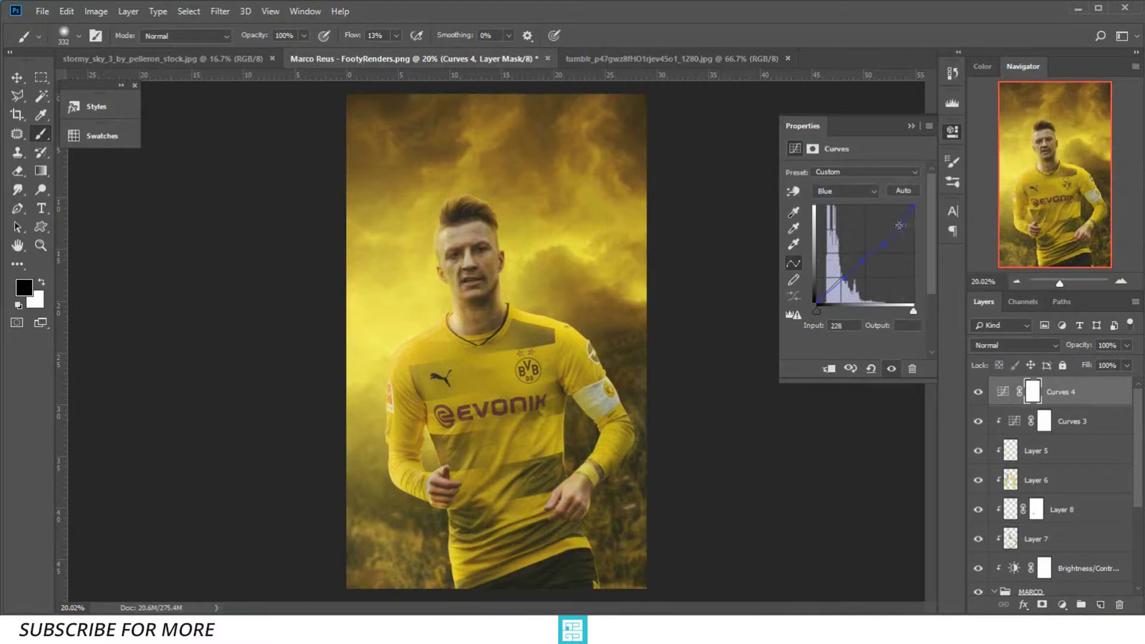
click(917, 128)
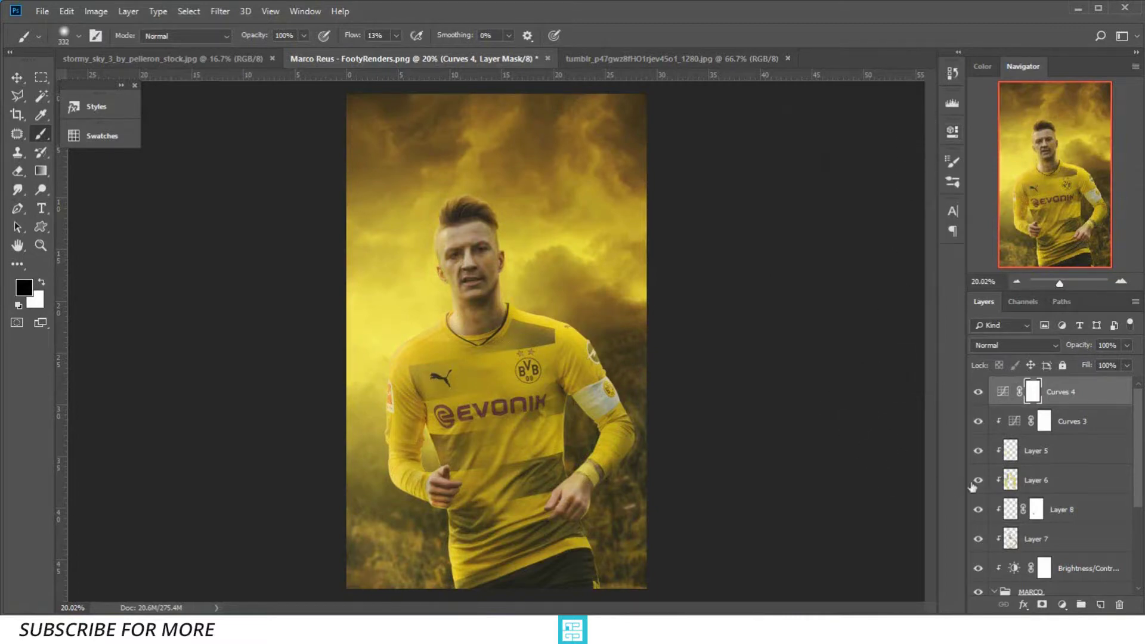
Toggle Layers 5, 6 and 8 to compare, then reselect the Curves 4 layer
click(977, 451)
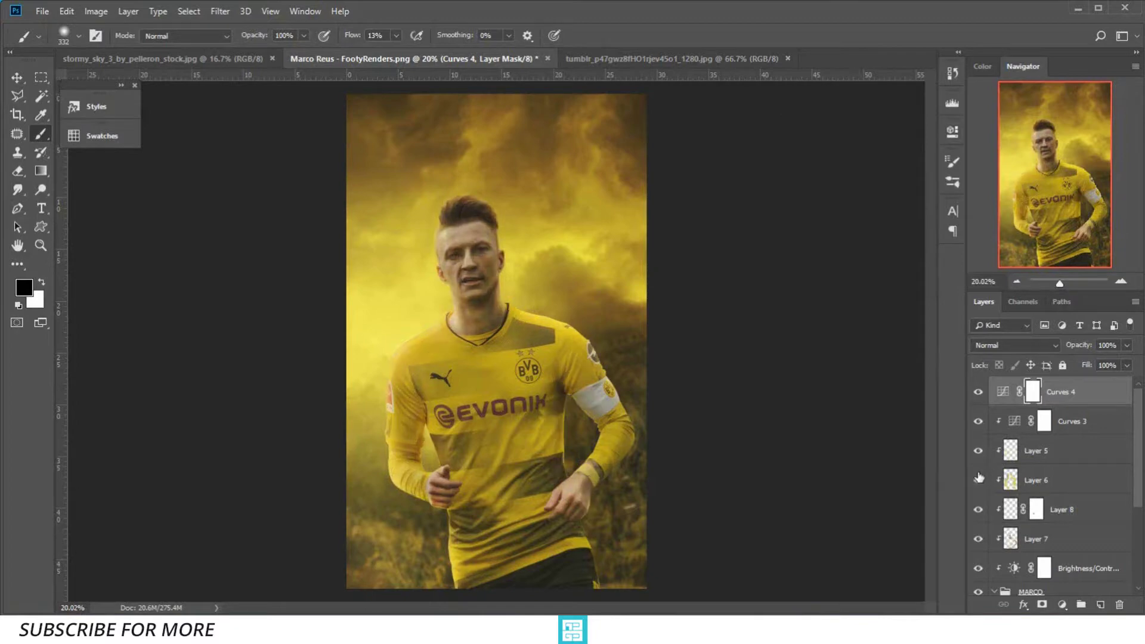
click(978, 479)
click(978, 480)
click(977, 511)
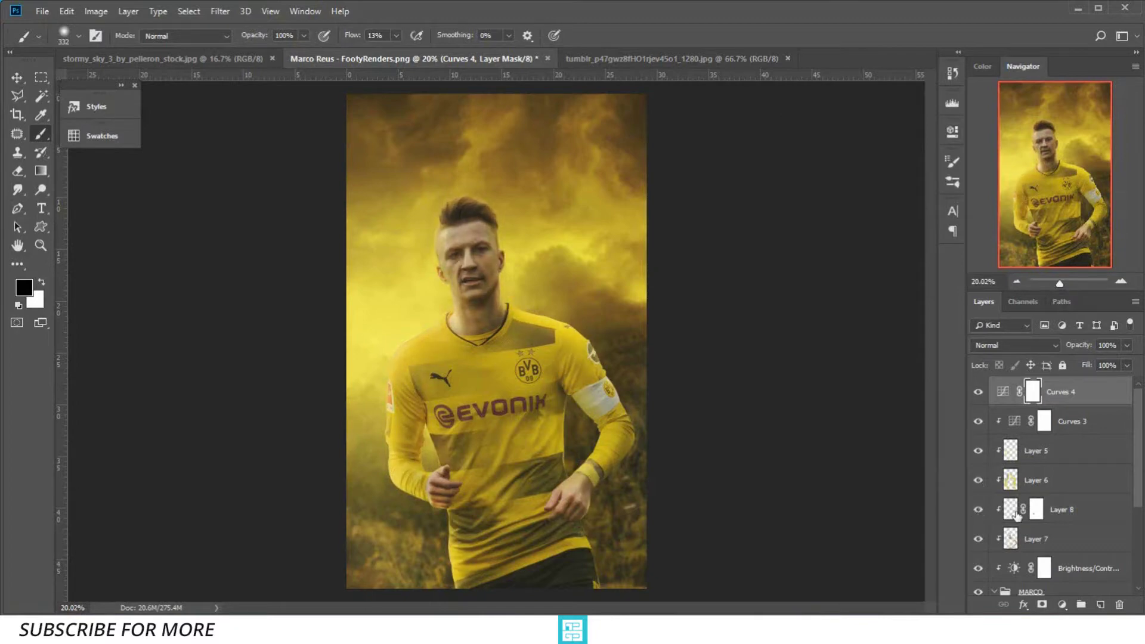
click(1034, 514)
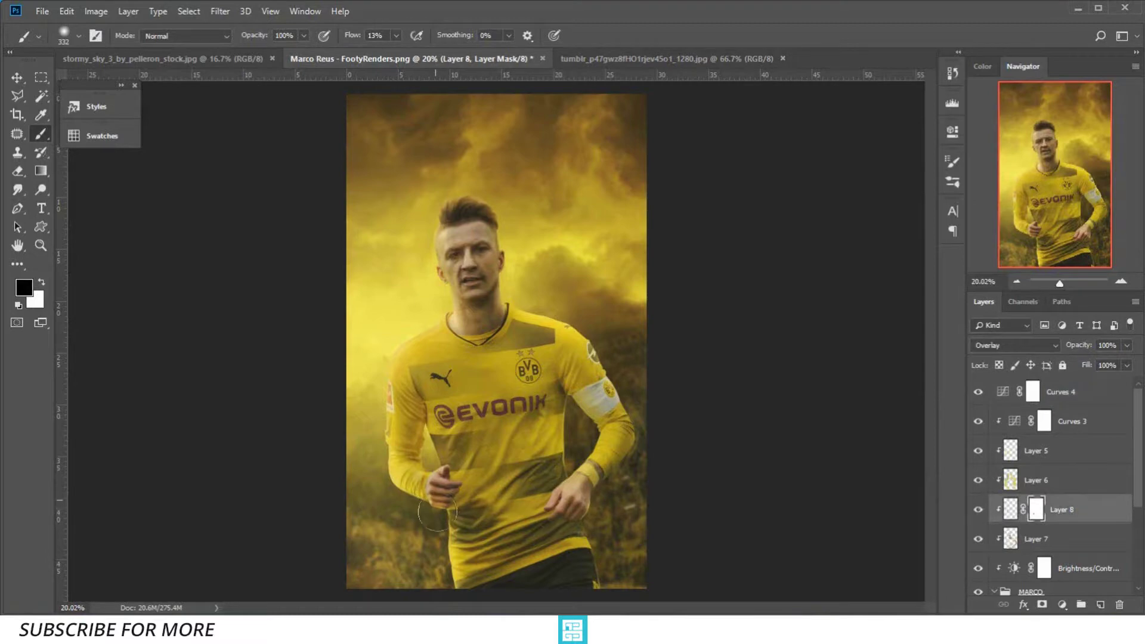
scroll(410, 523, down, 1)
scroll(410, 523, down, 1)
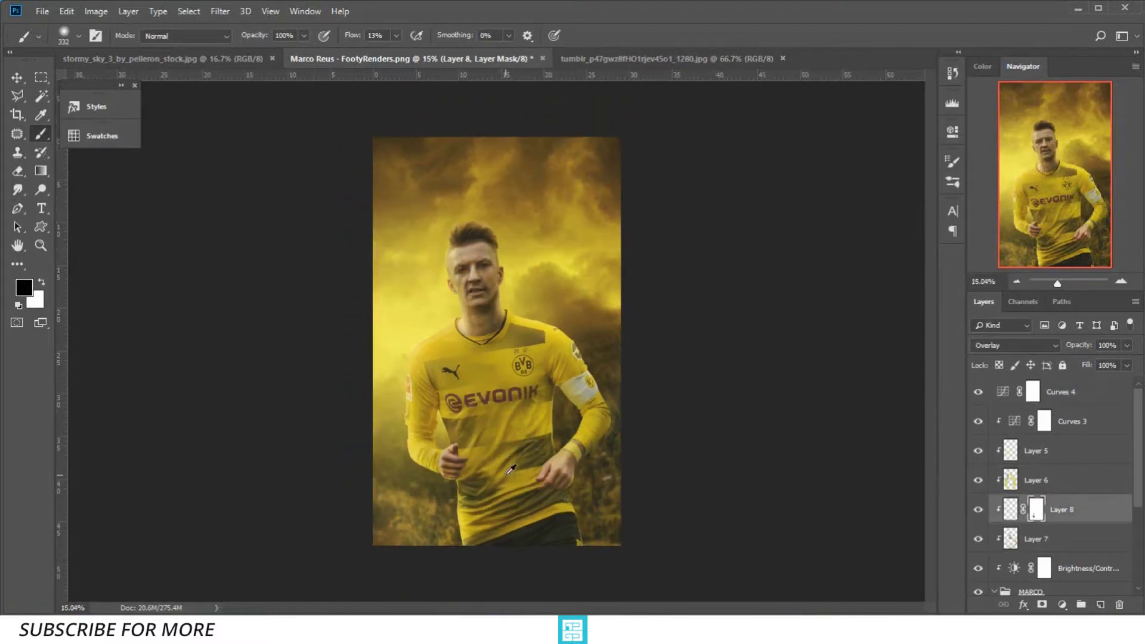
scroll(410, 523, down, 1)
click(1083, 398)
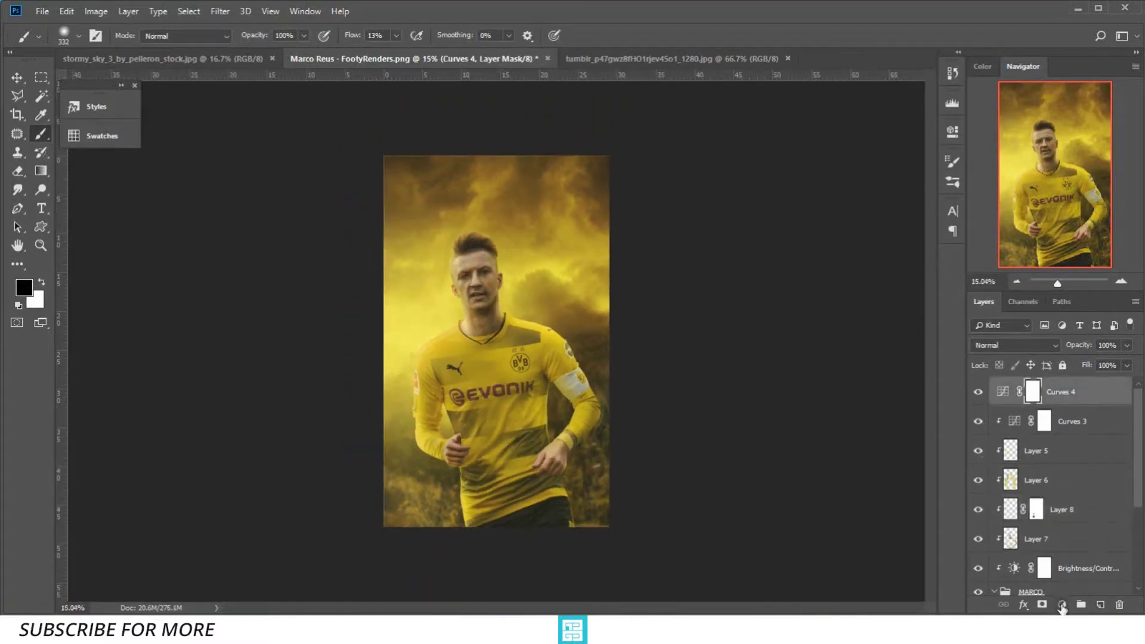
On new Layer 9, paint soft orange light with a huge brush on the image's left side
click(1100, 605)
drag(463, 323, 527, 328)
click(102, 136)
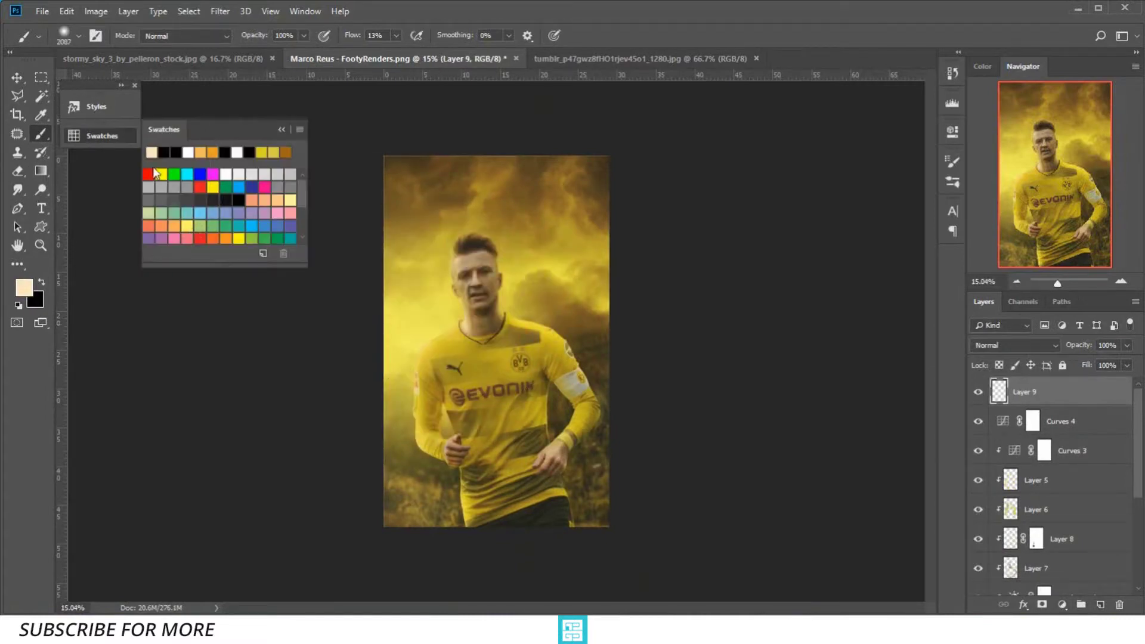
click(203, 152)
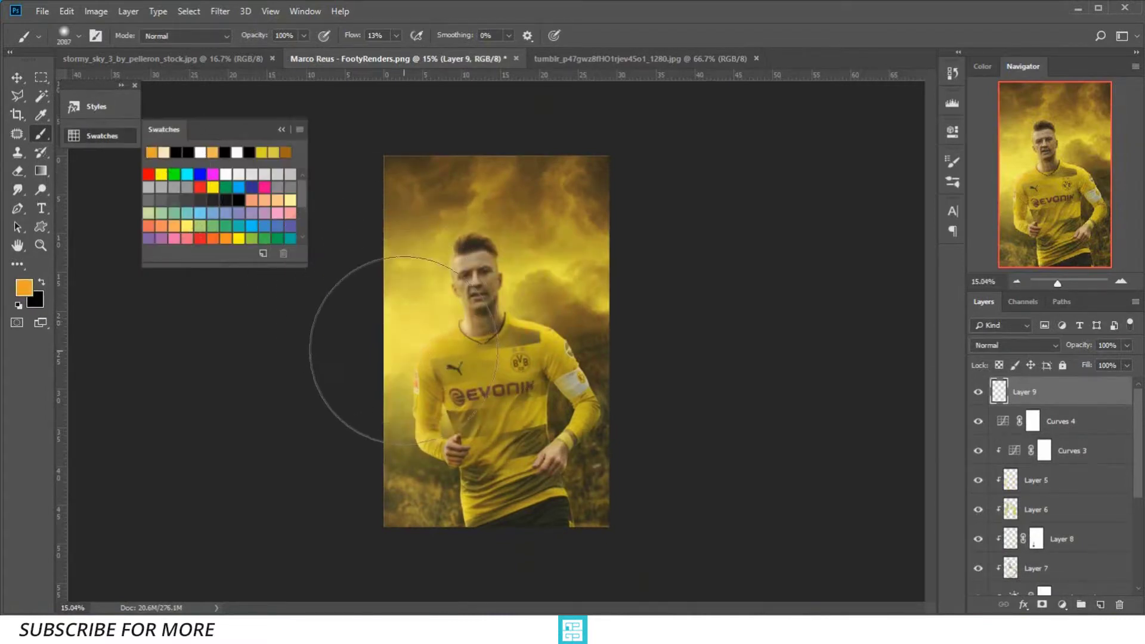
drag(402, 337, 370, 277)
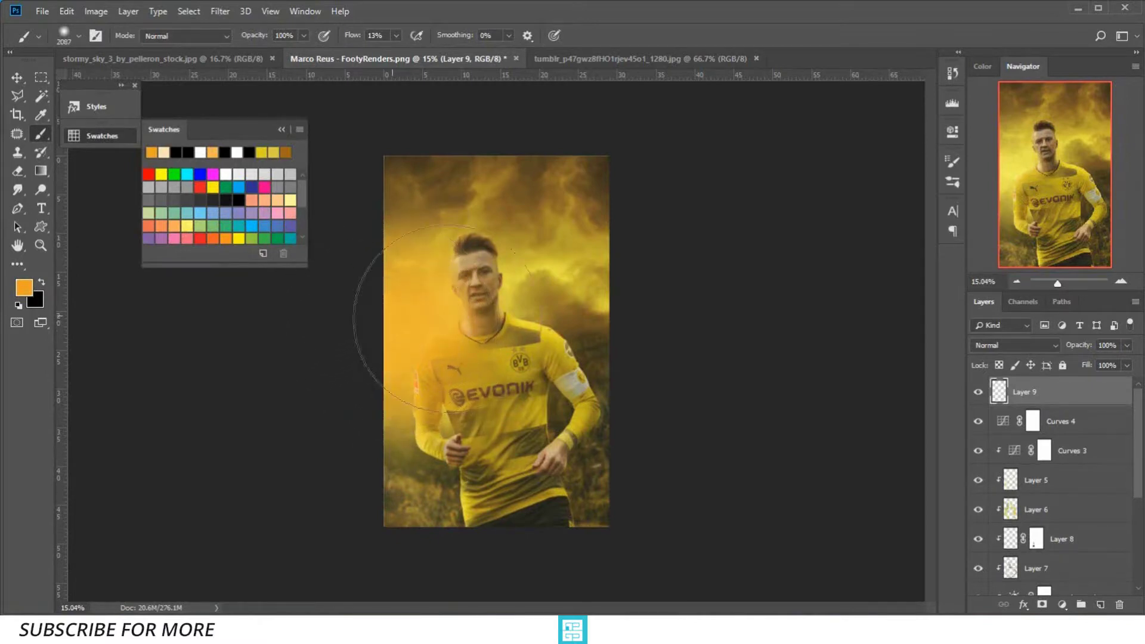
Set Layer 9 to Screen, then scale up and reposition the orange glow
click(993, 346)
click(1001, 115)
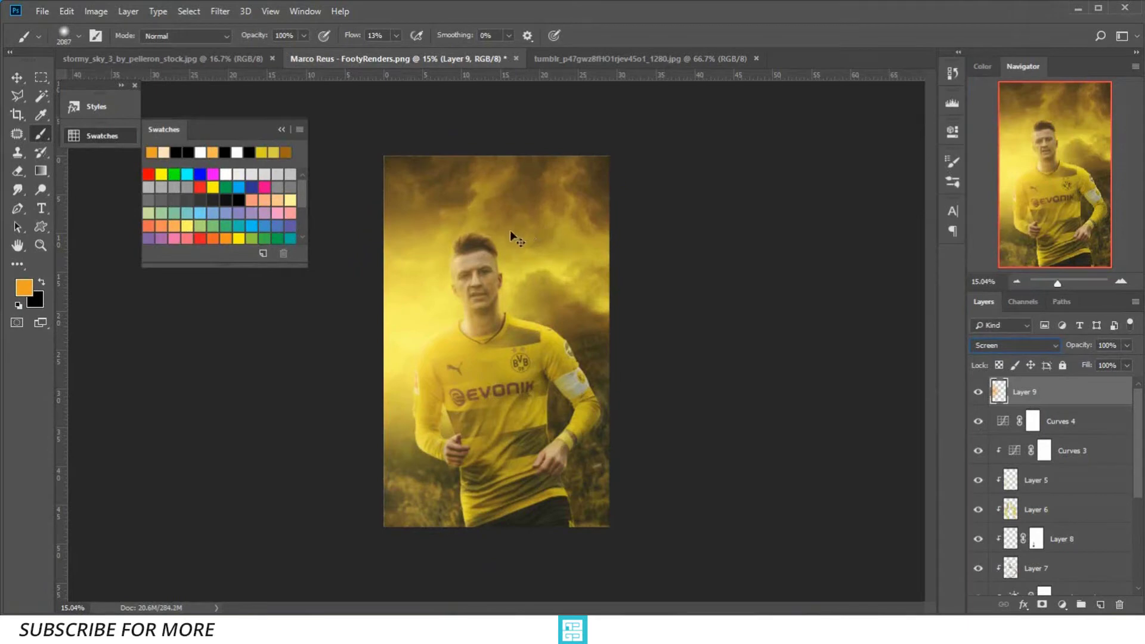
key(ctrl+t)
drag(579, 156, 620, 75)
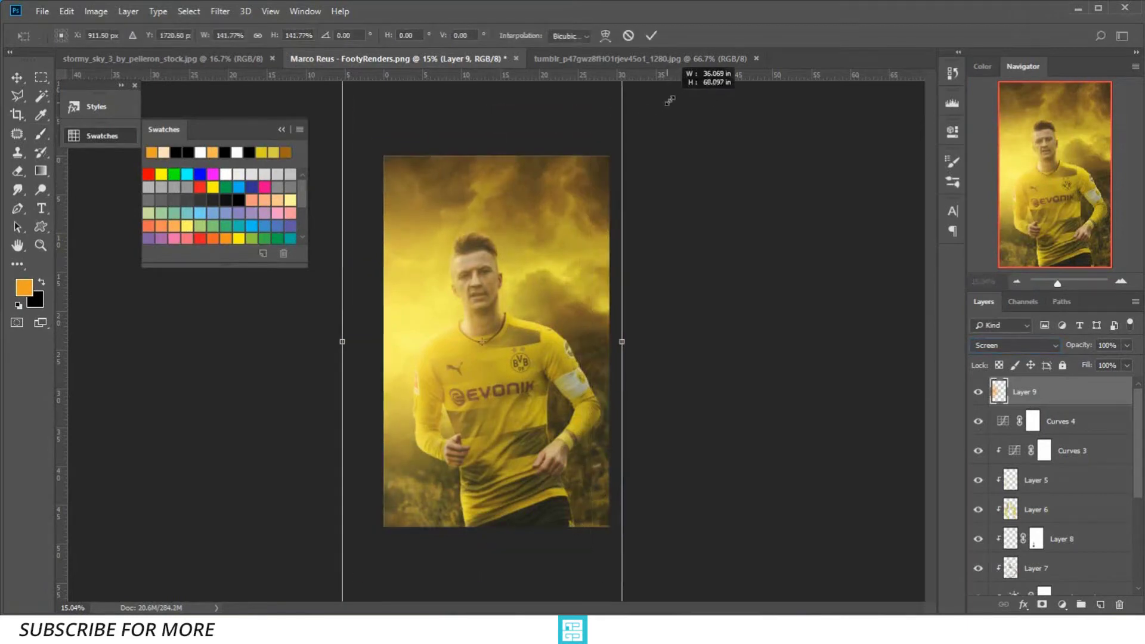
drag(565, 239, 518, 239)
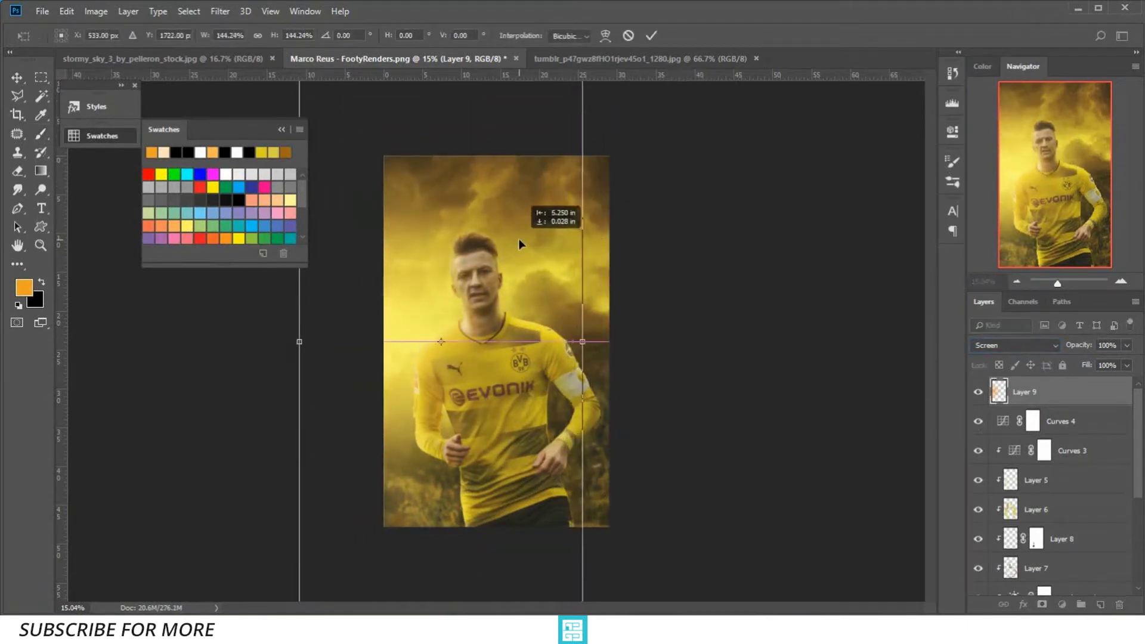
drag(451, 289, 456, 289)
key(Return)
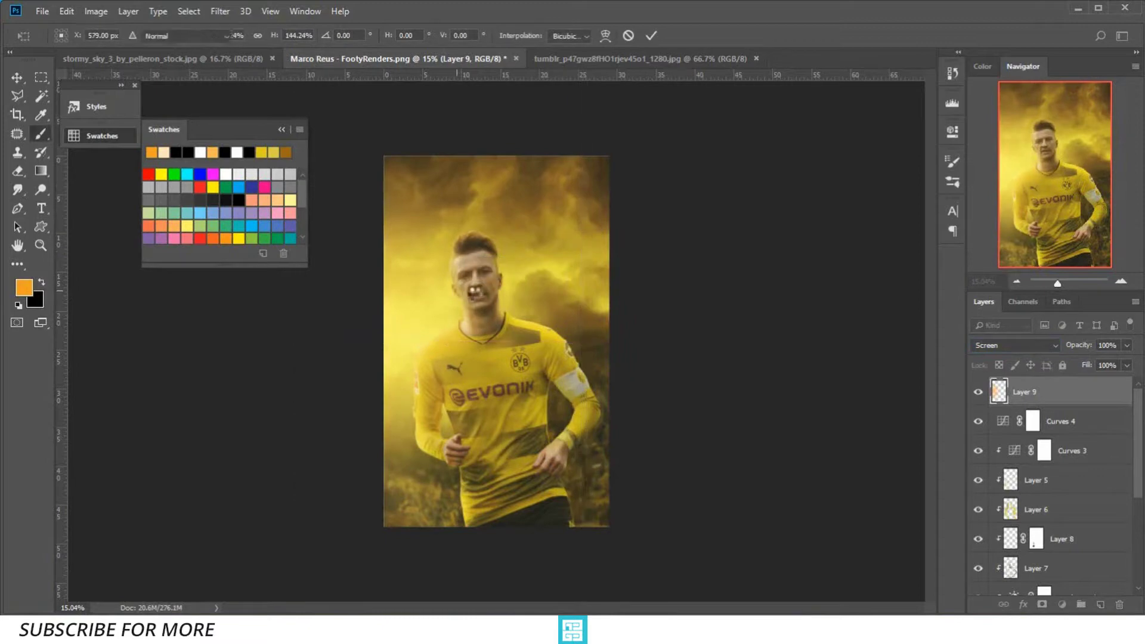
Add Screen-blended Layer 10 and paint a warm glow over the upper-right sky
key(b)
drag(545, 197, 602, 197)
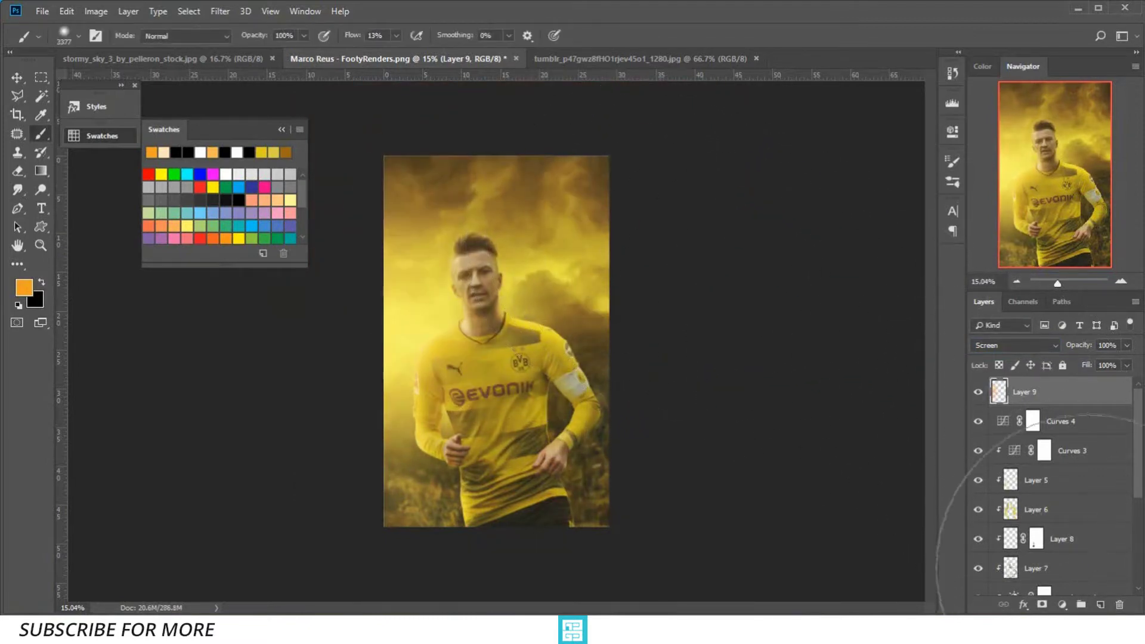
click(1099, 605)
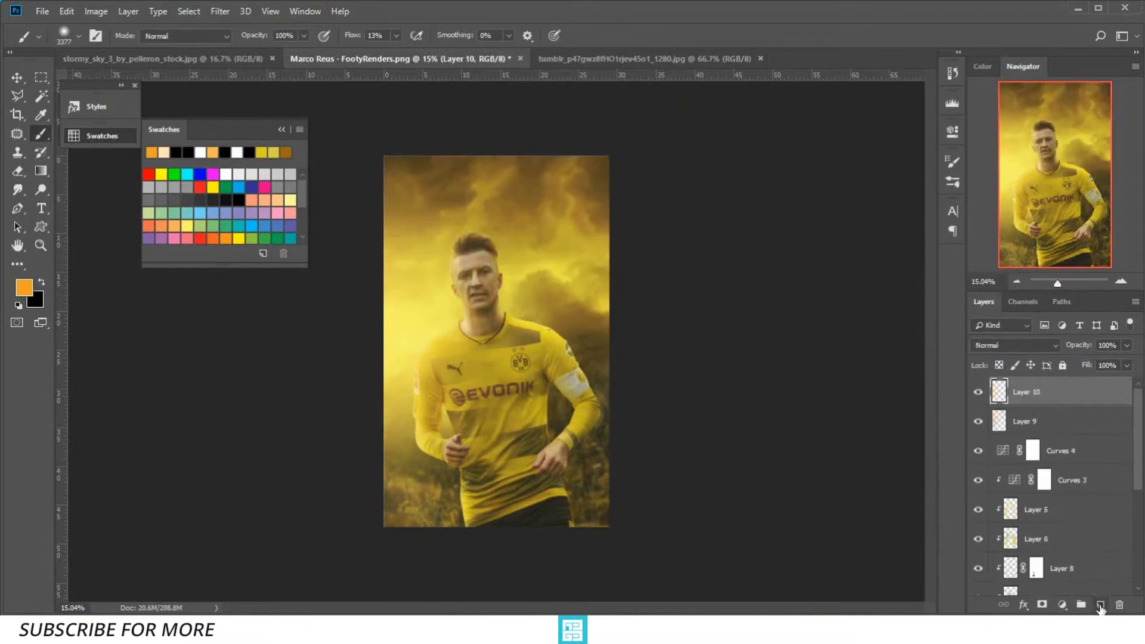
click(1032, 344)
click(1005, 109)
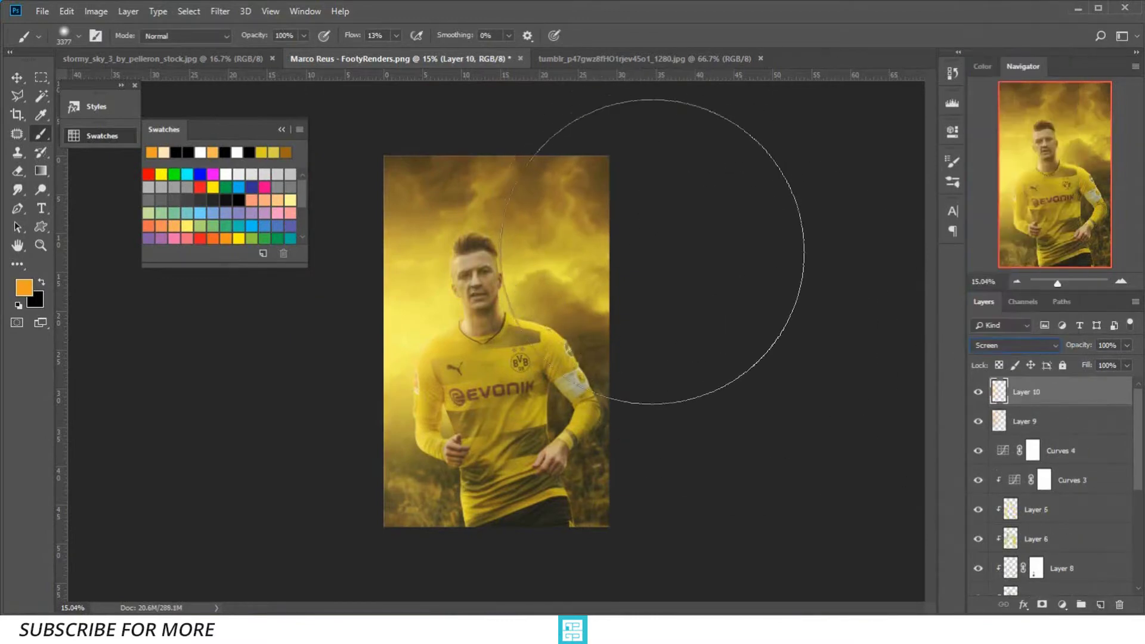
key(bracketleft)
click(559, 226)
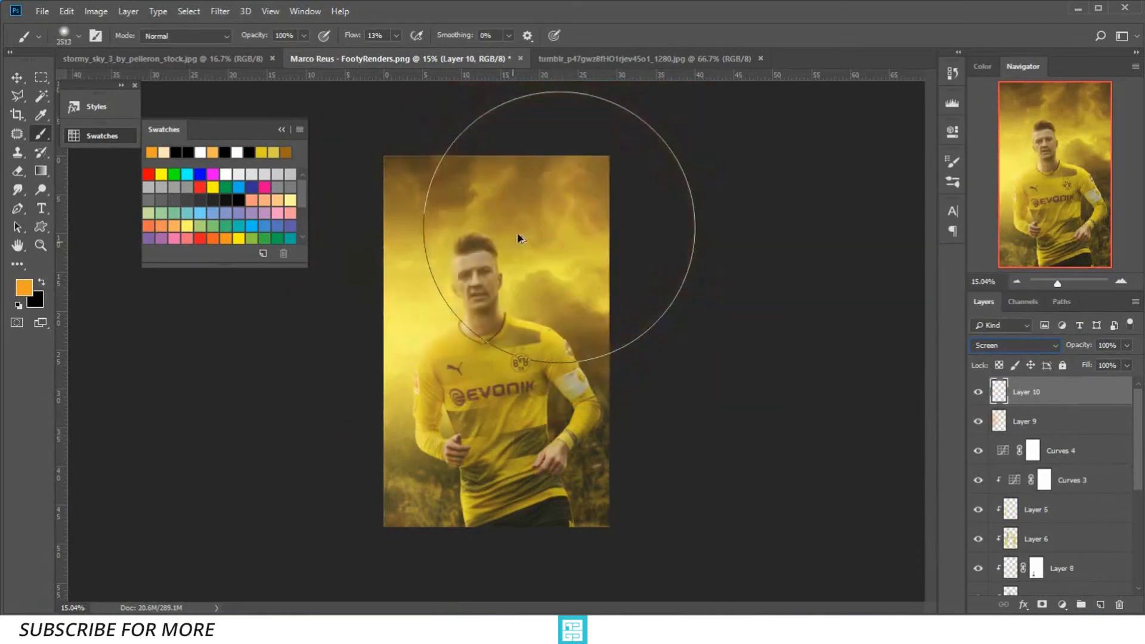
key(bracketleft)
mouse_move(499, 153)
mouse_down()
mouse_move(587, 202)
mouse_move(562, 219)
mouse_up()
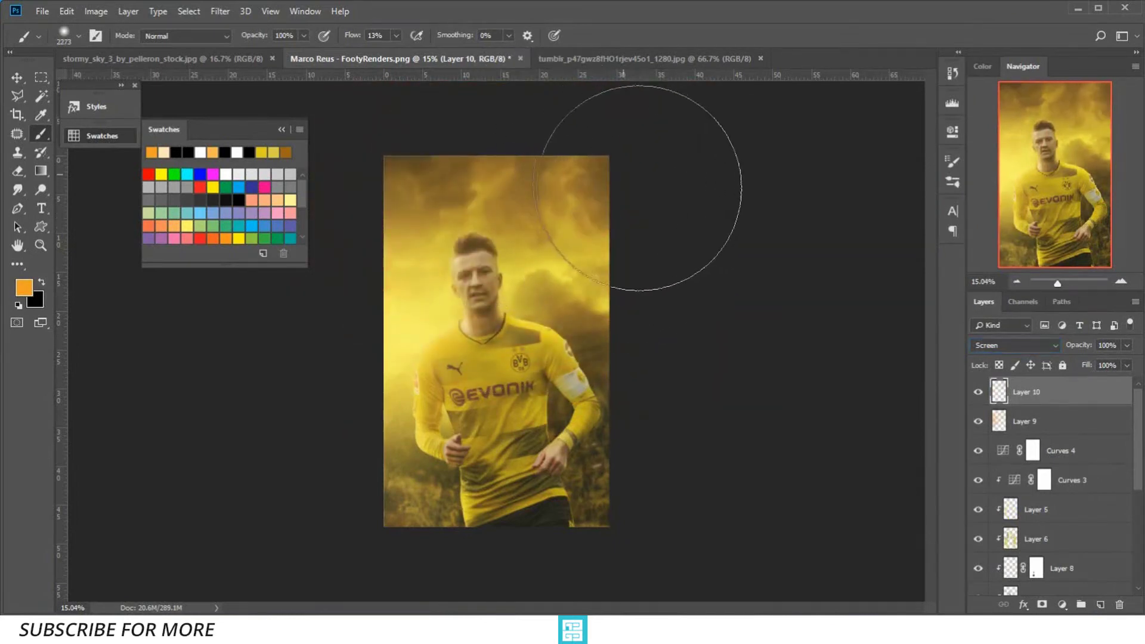
scroll(1069, 488, down, 1)
Add Screen-blended Layer 11 above Layer 4 and paint glow along the lower-left edge, redoing one stroke
scroll(1076, 527, down, 2)
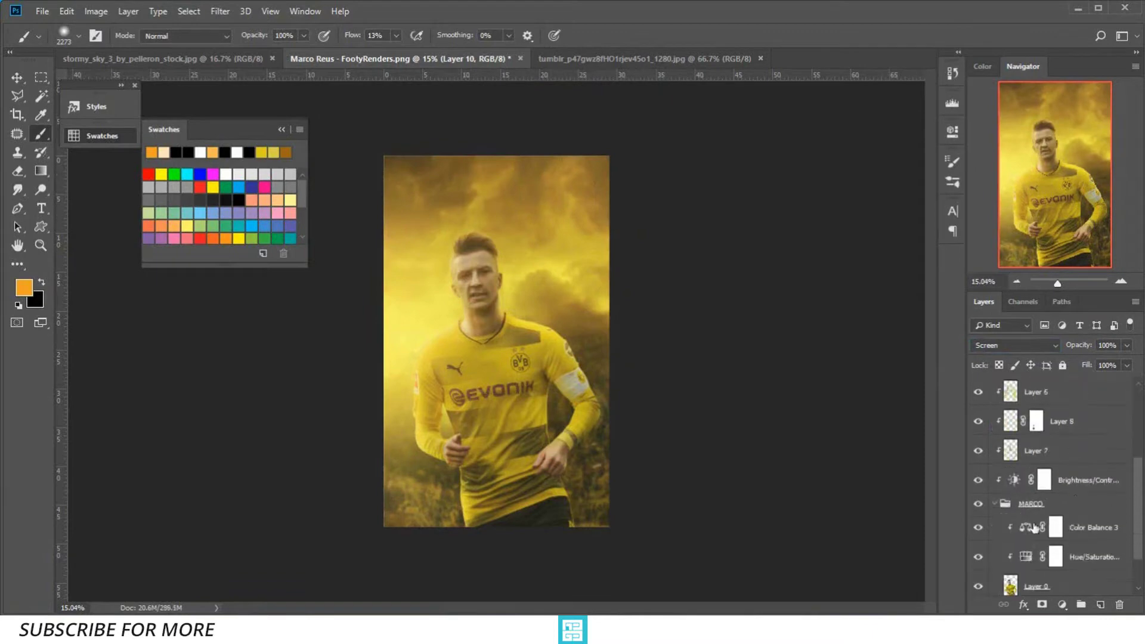
scroll(998, 510, down, 1)
click(1100, 603)
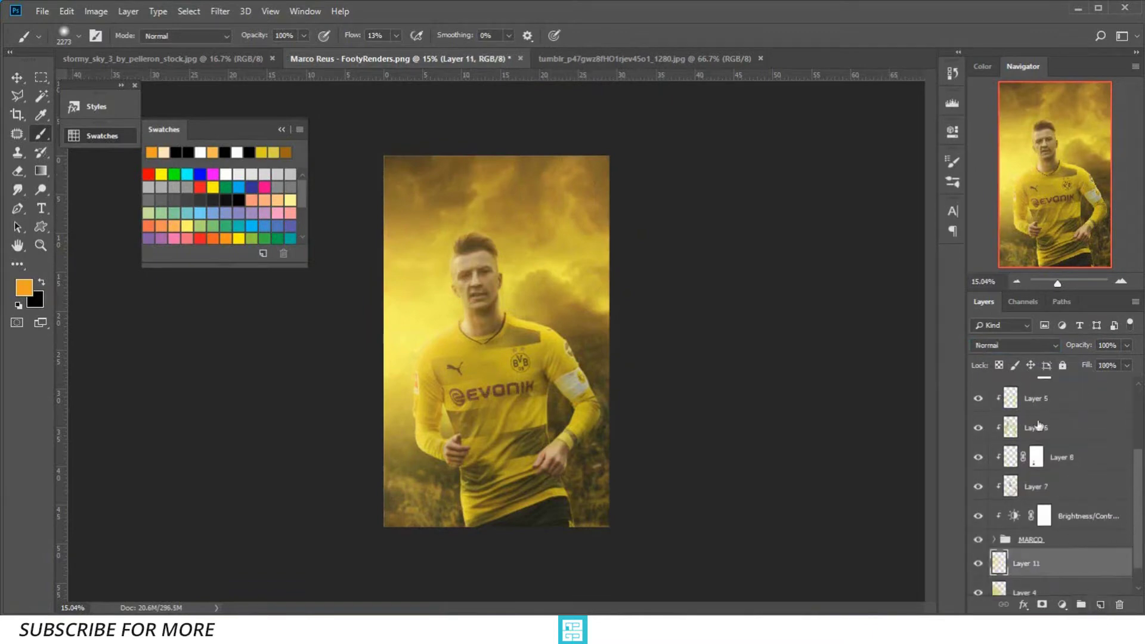
click(1006, 345)
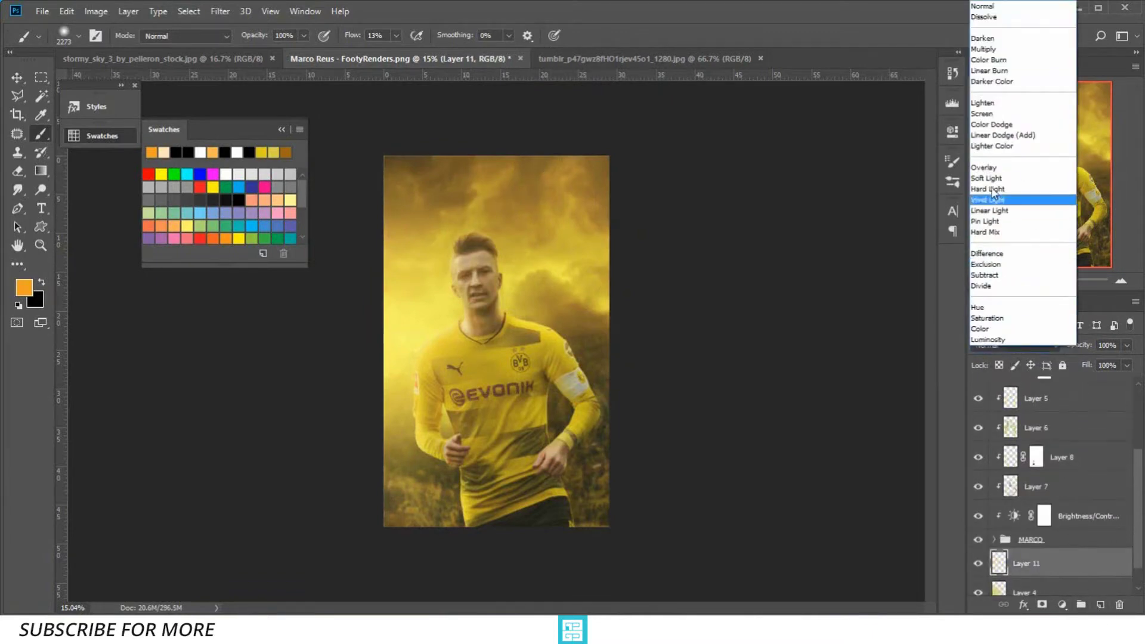
click(992, 119)
mouse_move(524, 298)
mouse_down()
mouse_move(504, 312)
mouse_move(409, 174)
mouse_up()
mouse_move(383, 455)
mouse_down()
mouse_move(388, 478)
mouse_move(344, 523)
mouse_up()
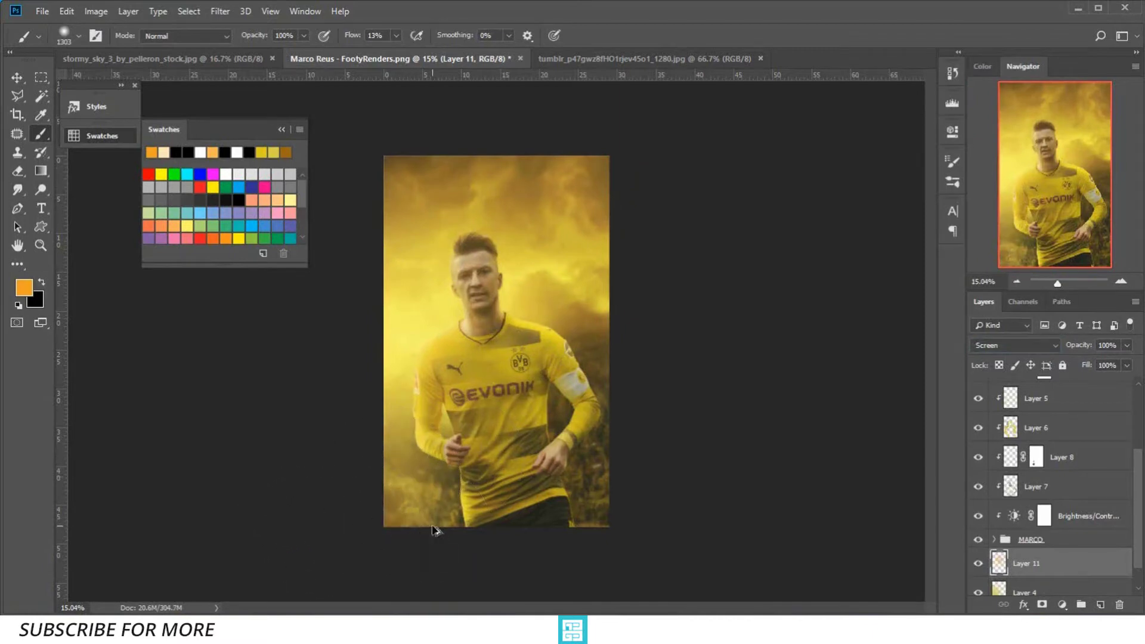
key(ctrl+z)
mouse_move(357, 472)
mouse_down()
mouse_move(370, 455)
mouse_move(332, 448)
mouse_up()
scroll(1030, 456, up, 2)
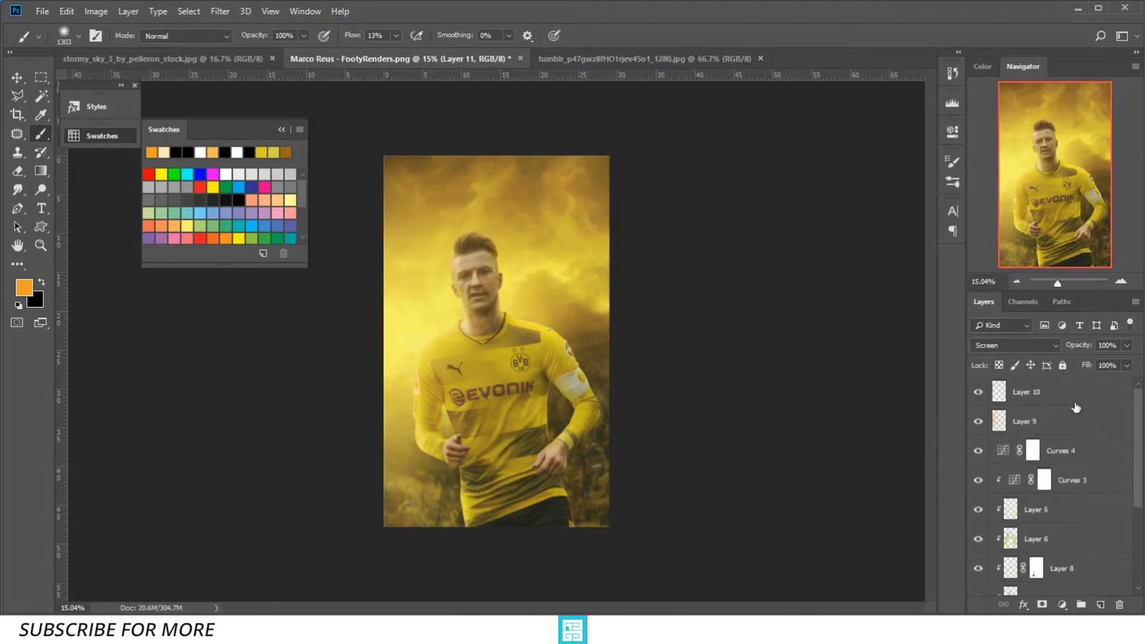
Add Layer 12 above Layer 10, set it to Soft Light, and enlarge it from the corner
click(1074, 402)
click(1100, 604)
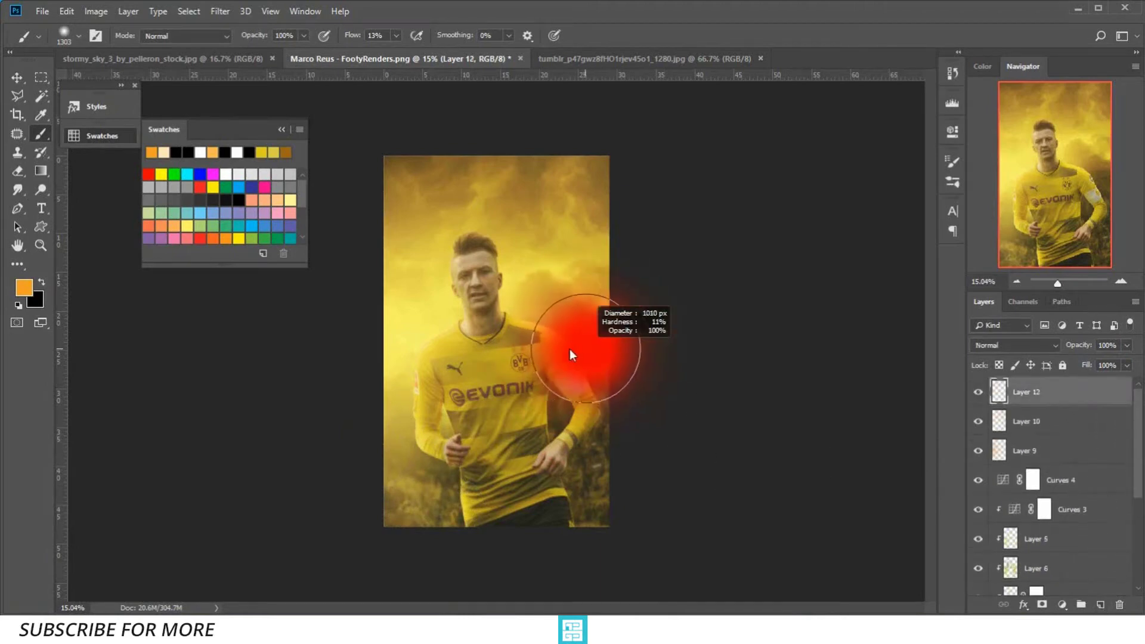
click(1008, 347)
click(1010, 178)
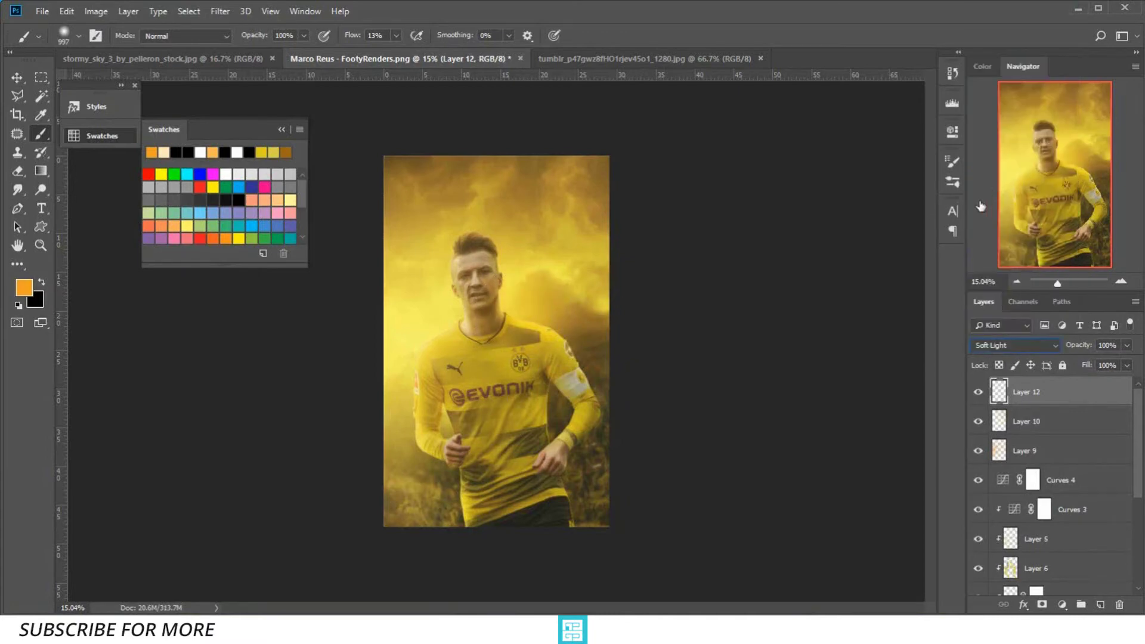
key(ctrl+t)
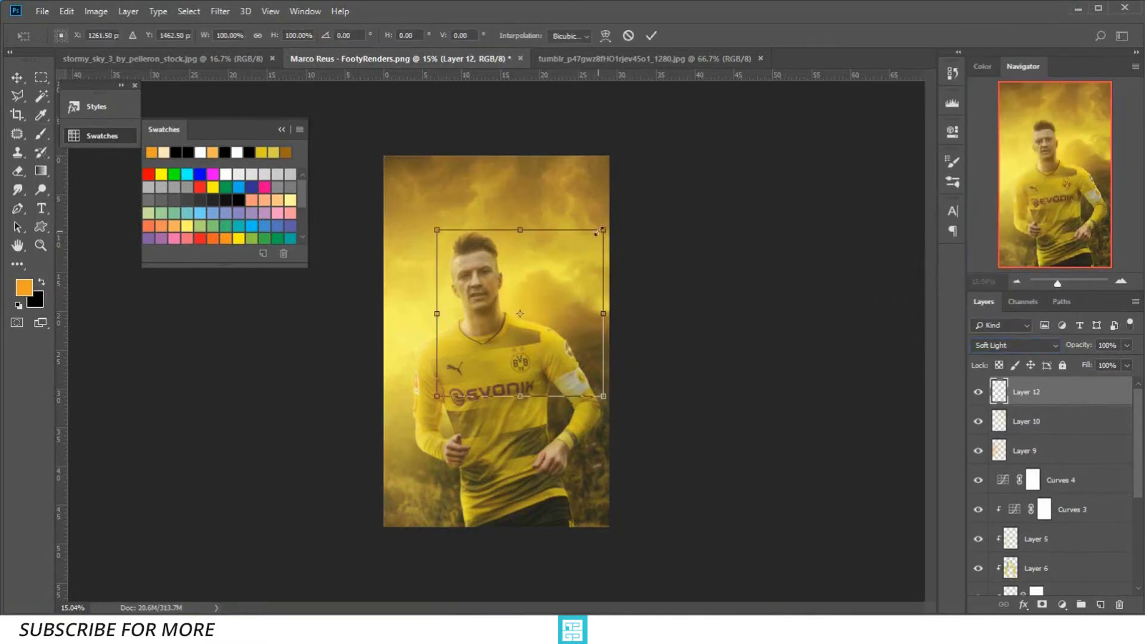
drag(598, 232, 639, 191)
key(Return)
Switch Layer 12 to Screen blending and rescale the glow over the player's upper body
key(b)
click(987, 345)
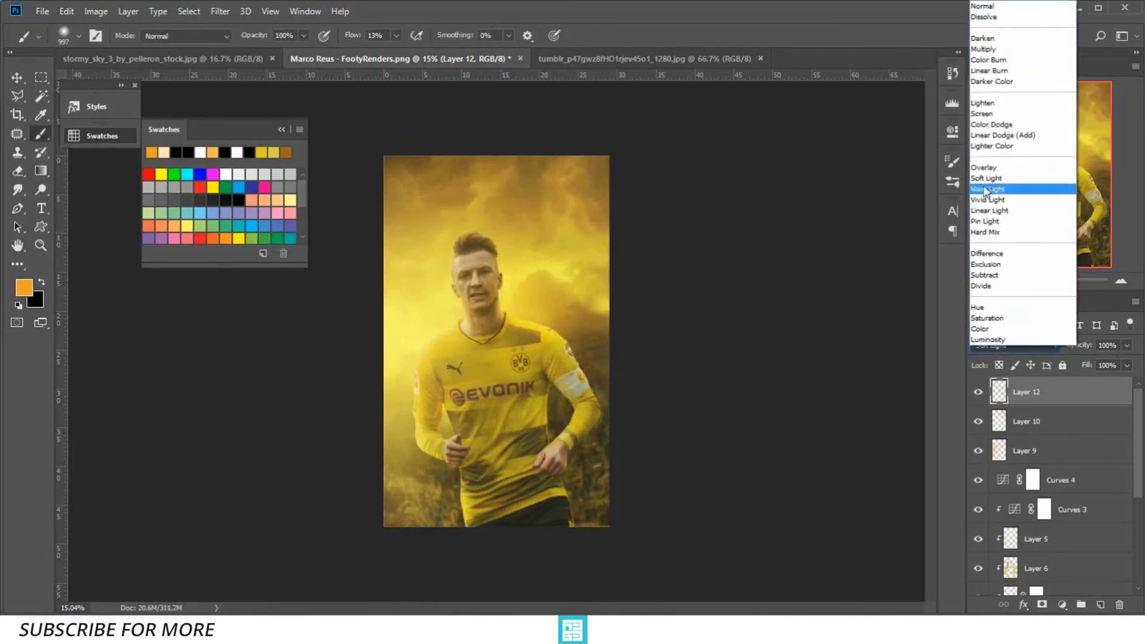
click(990, 113)
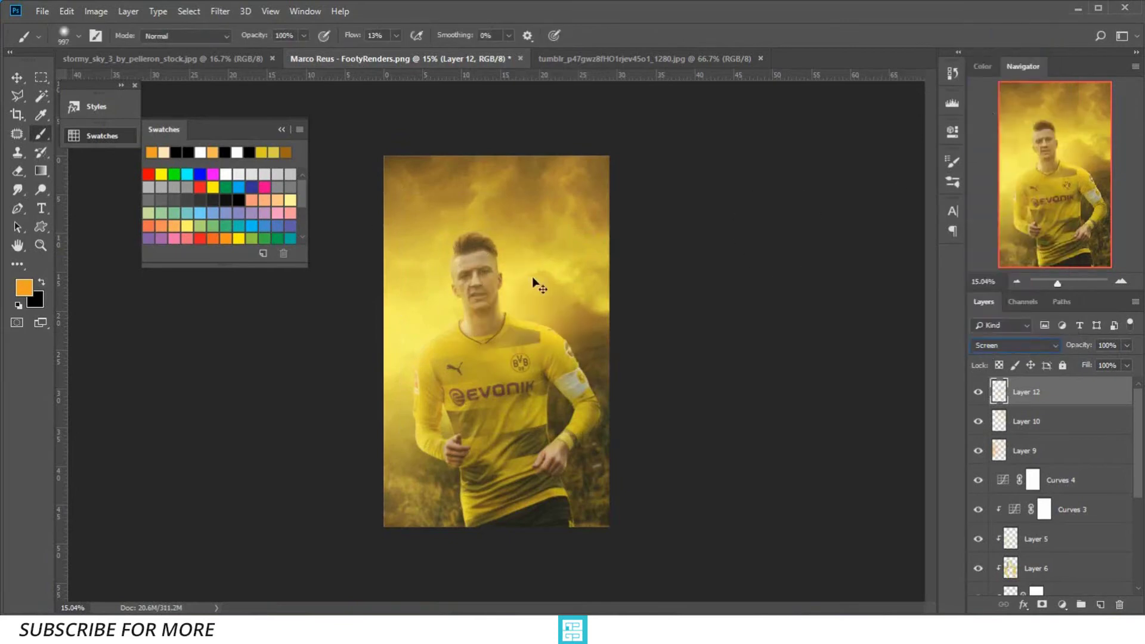
key(ctrl+t)
drag(641, 192, 624, 232)
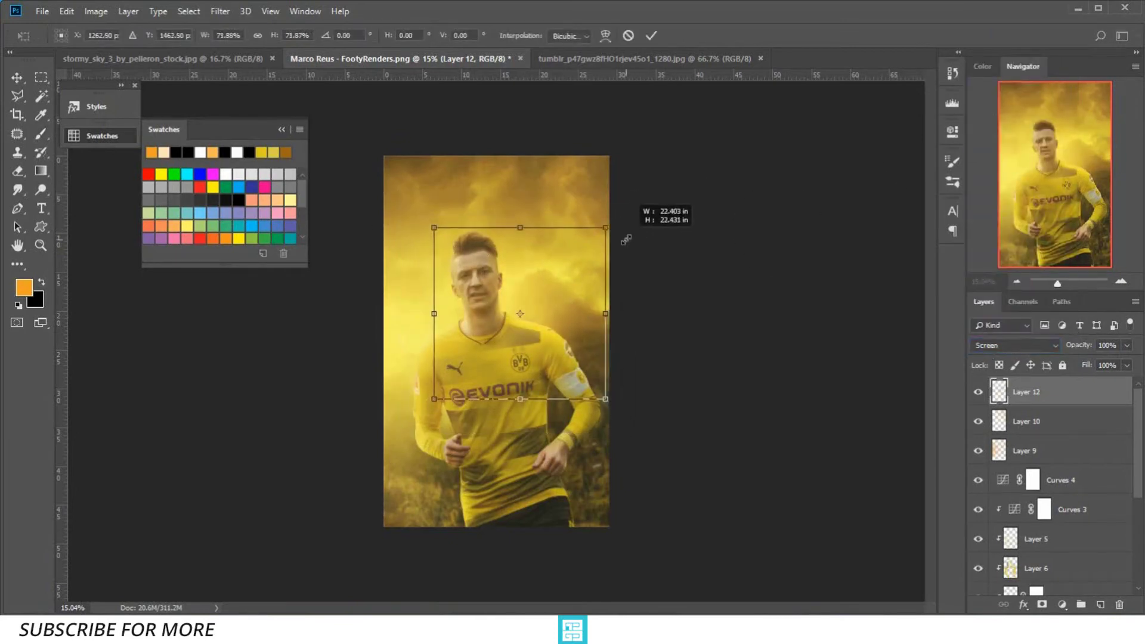
key(Return)
key(b)
scroll(598, 287, up, 2)
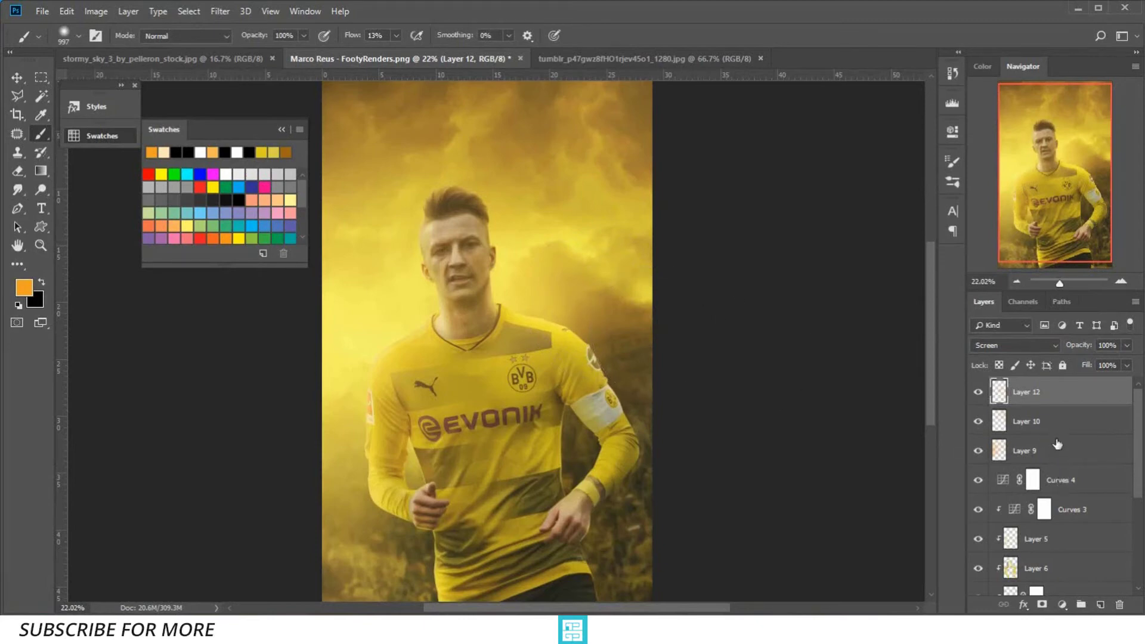
Add a Curves adjustment that darkens the image and deepens the black point, with an inverted mask
click(1061, 605)
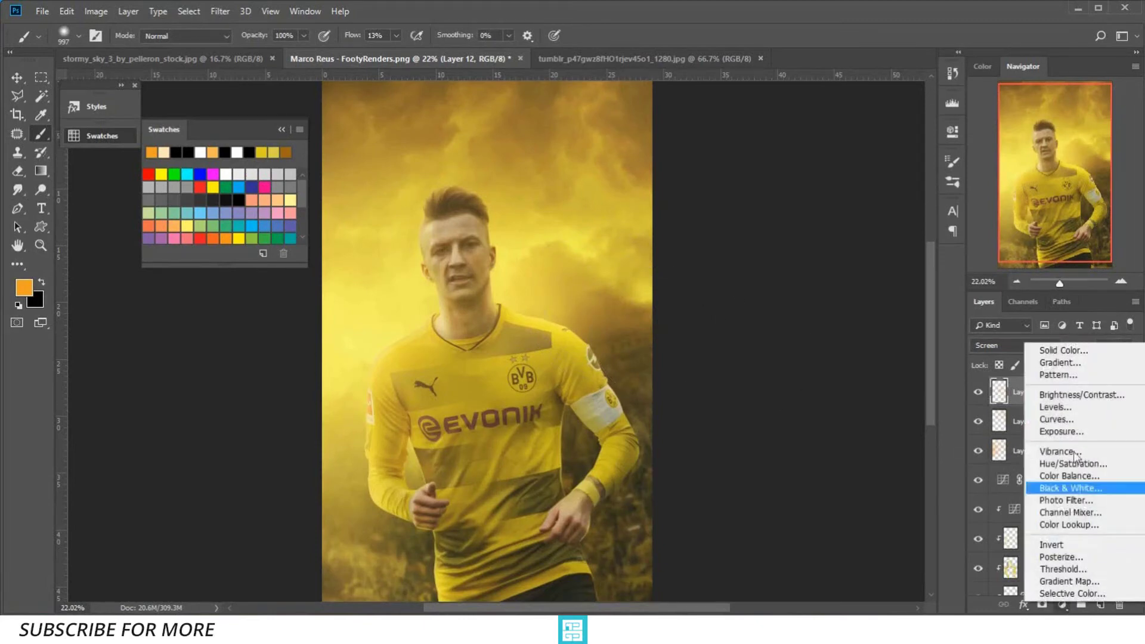
click(1060, 418)
drag(877, 243, 877, 253)
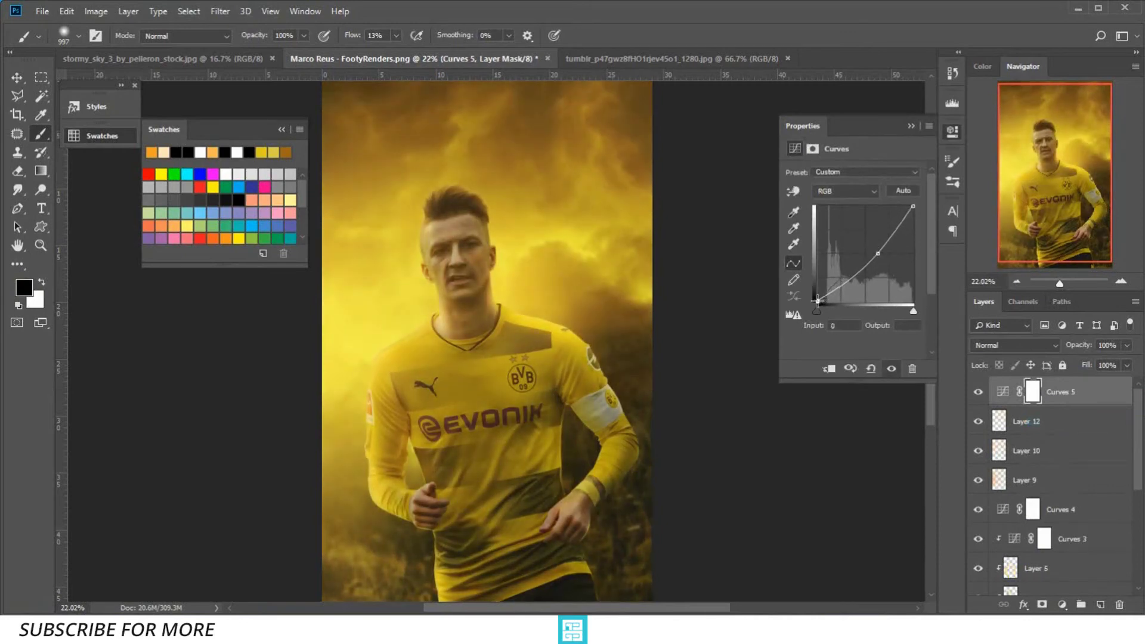
drag(816, 300, 823, 296)
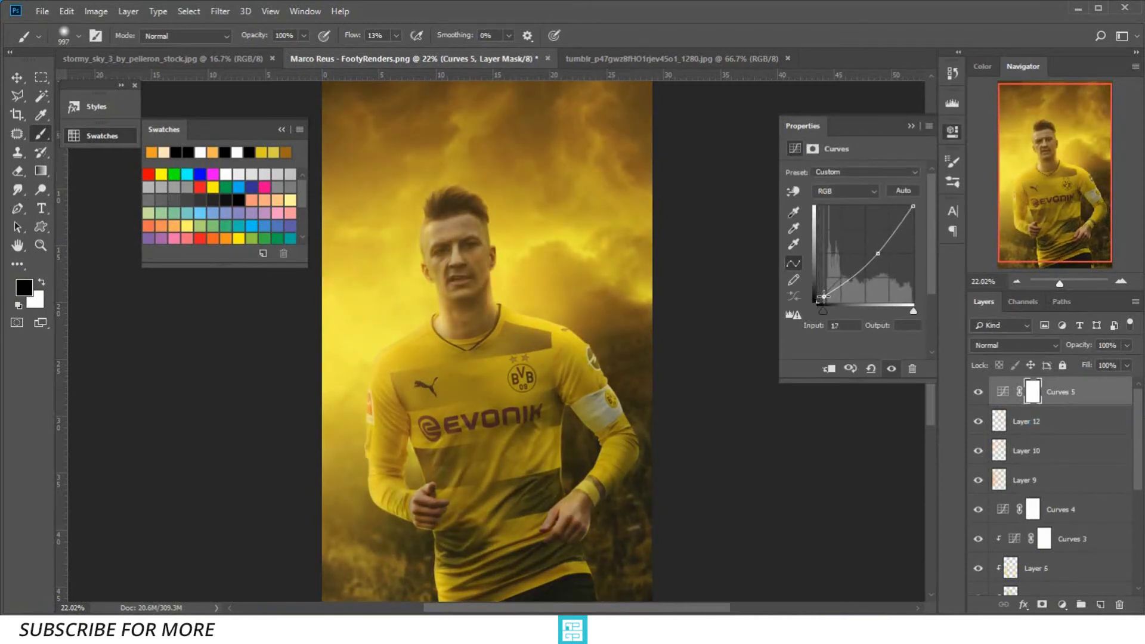
click(903, 126)
key(ctrl+i)
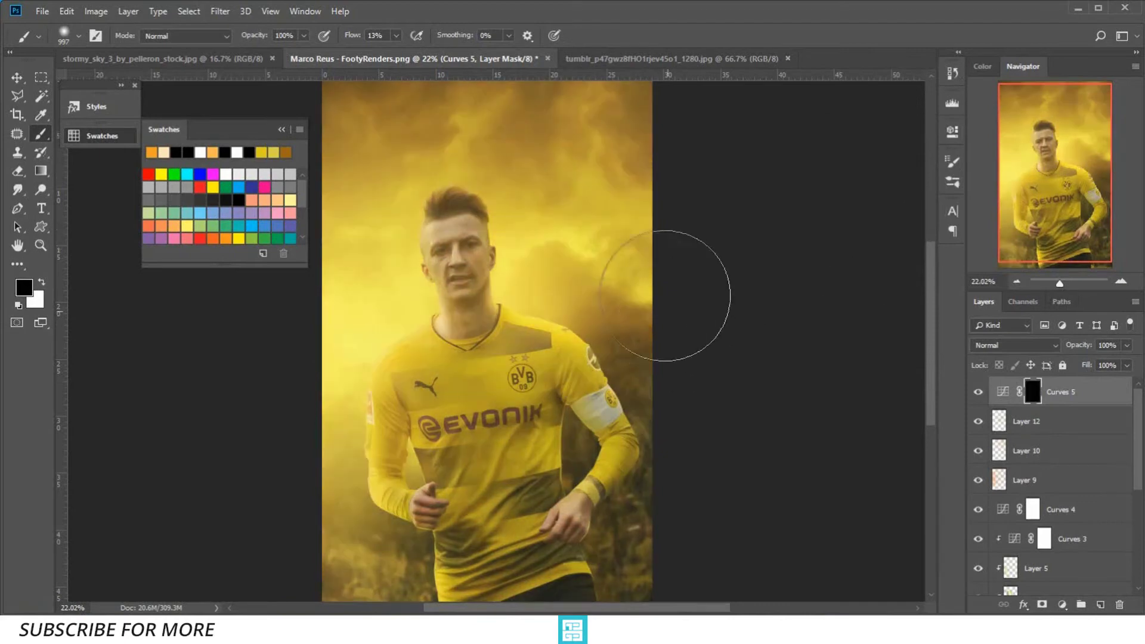
Paint white with a larger brush on the Curves 5 mask along the top and right edges
drag(621, 223, 650, 224)
key(x)
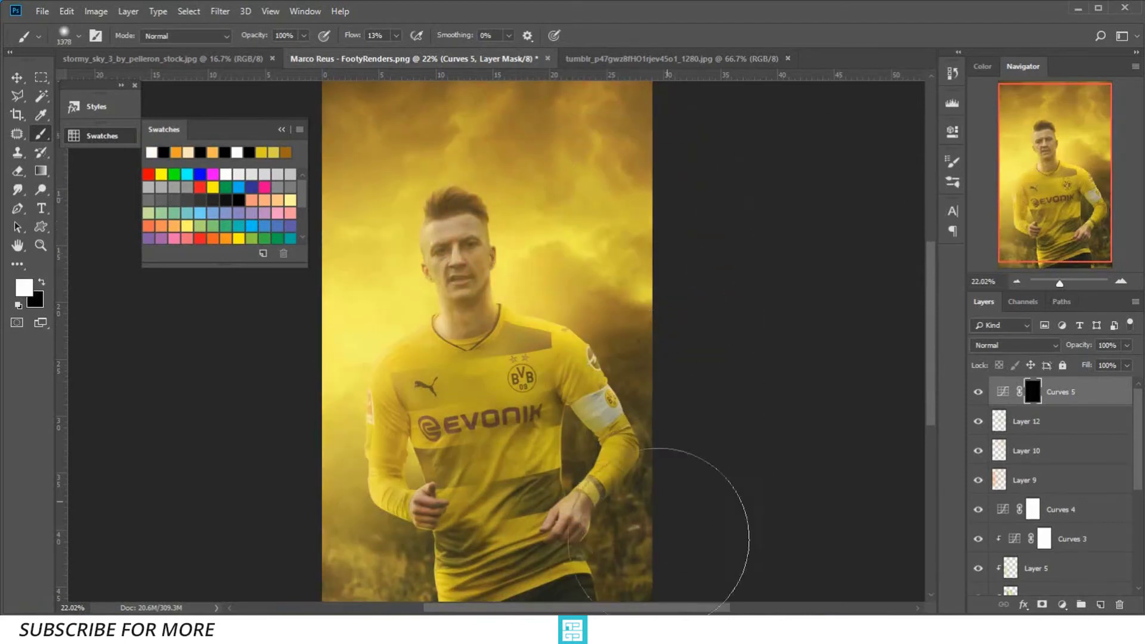
drag(658, 540, 683, 414)
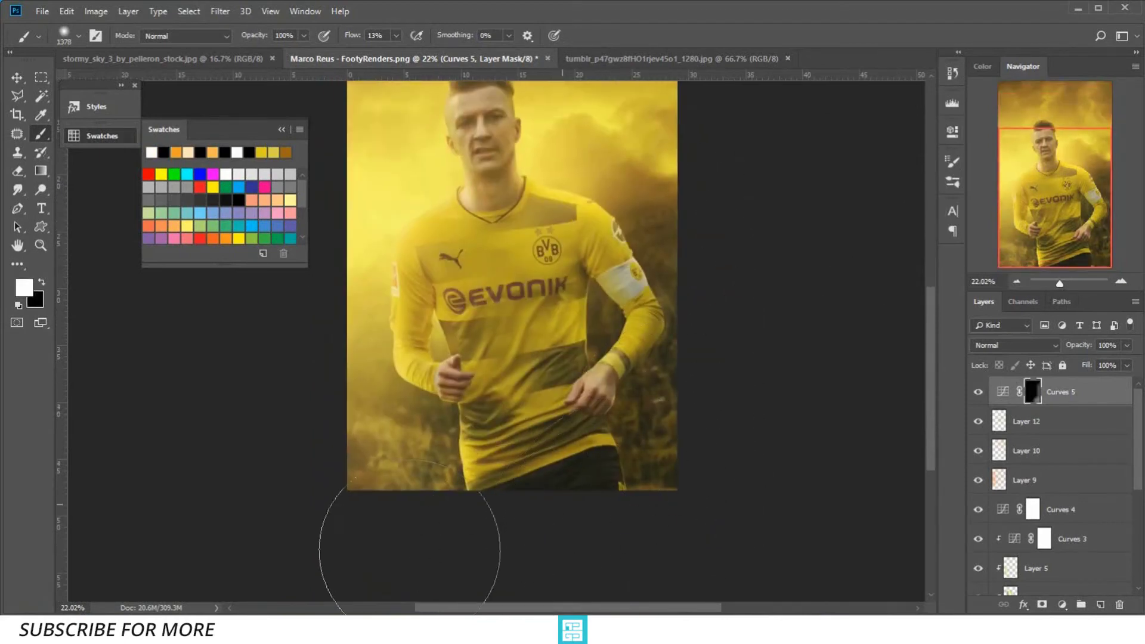
key(ctrl+minus)
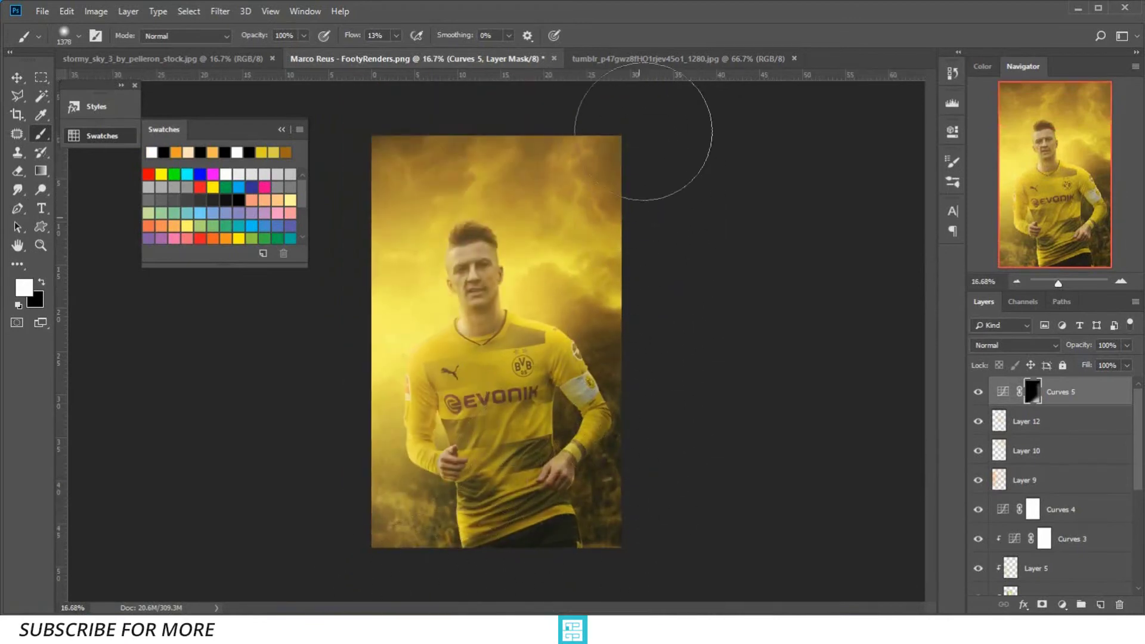
mouse_move(642, 132)
mouse_down()
mouse_move(423, 572)
mouse_move(626, 190)
mouse_up()
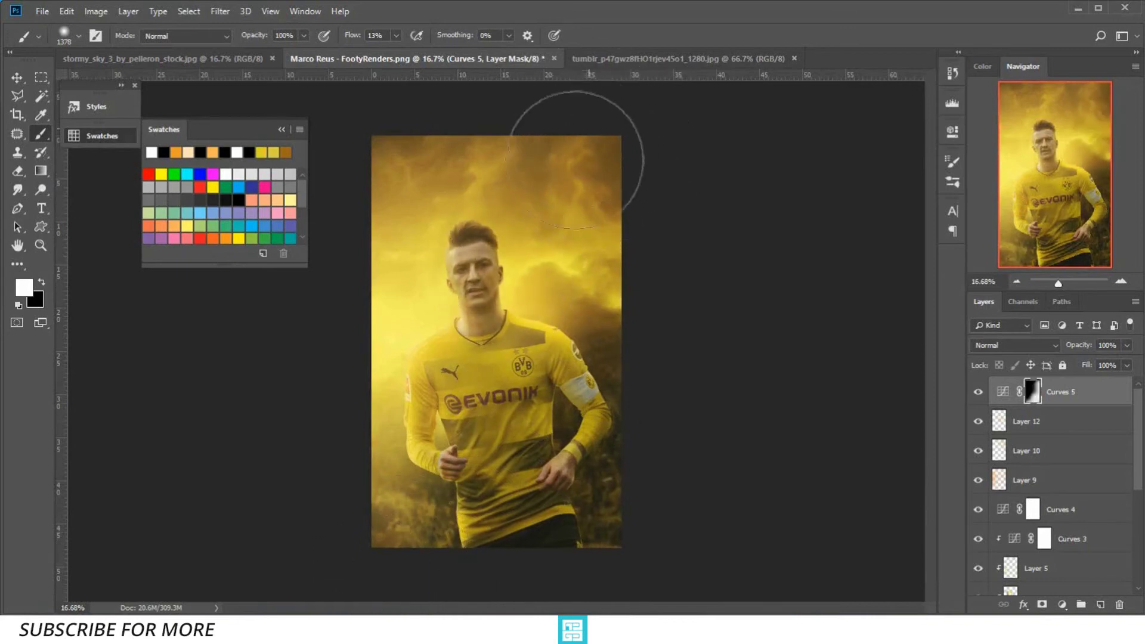
mouse_move(575, 159)
mouse_down()
mouse_move(625, 417)
mouse_move(575, 557)
mouse_move(491, 596)
mouse_up()
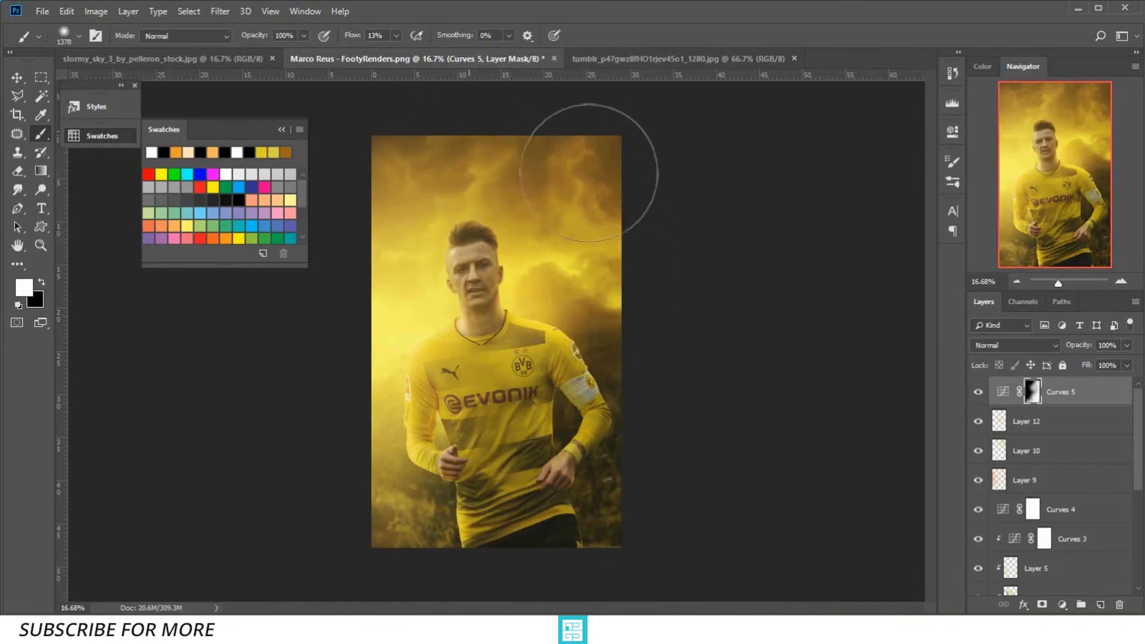
mouse_move(588, 173)
mouse_down()
mouse_move(659, 327)
mouse_move(588, 567)
mouse_move(601, 587)
mouse_up()
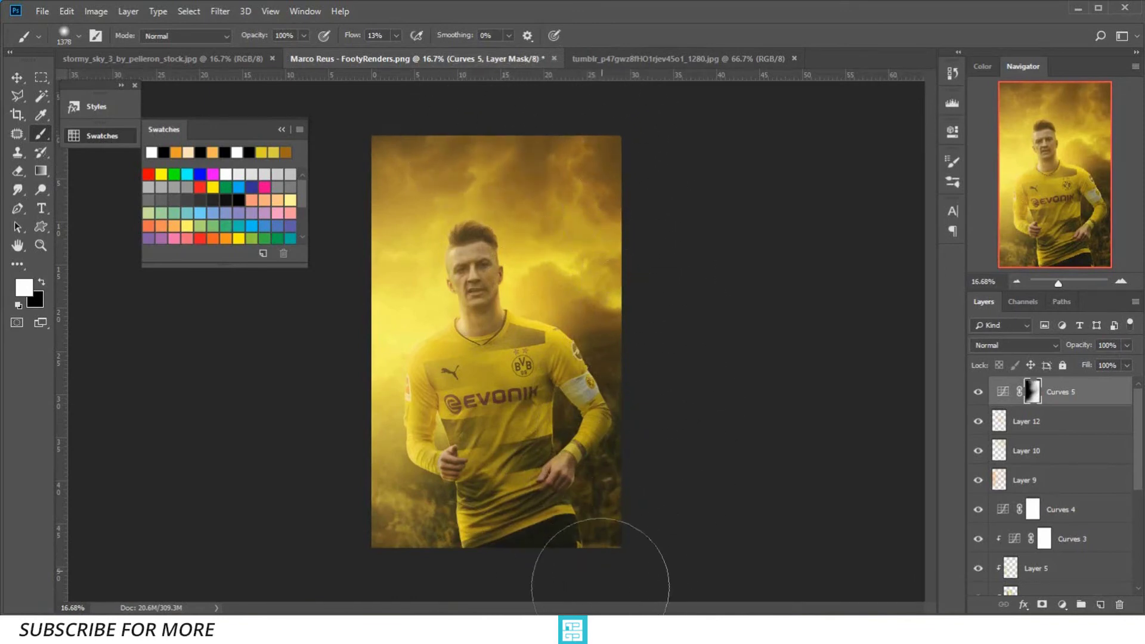